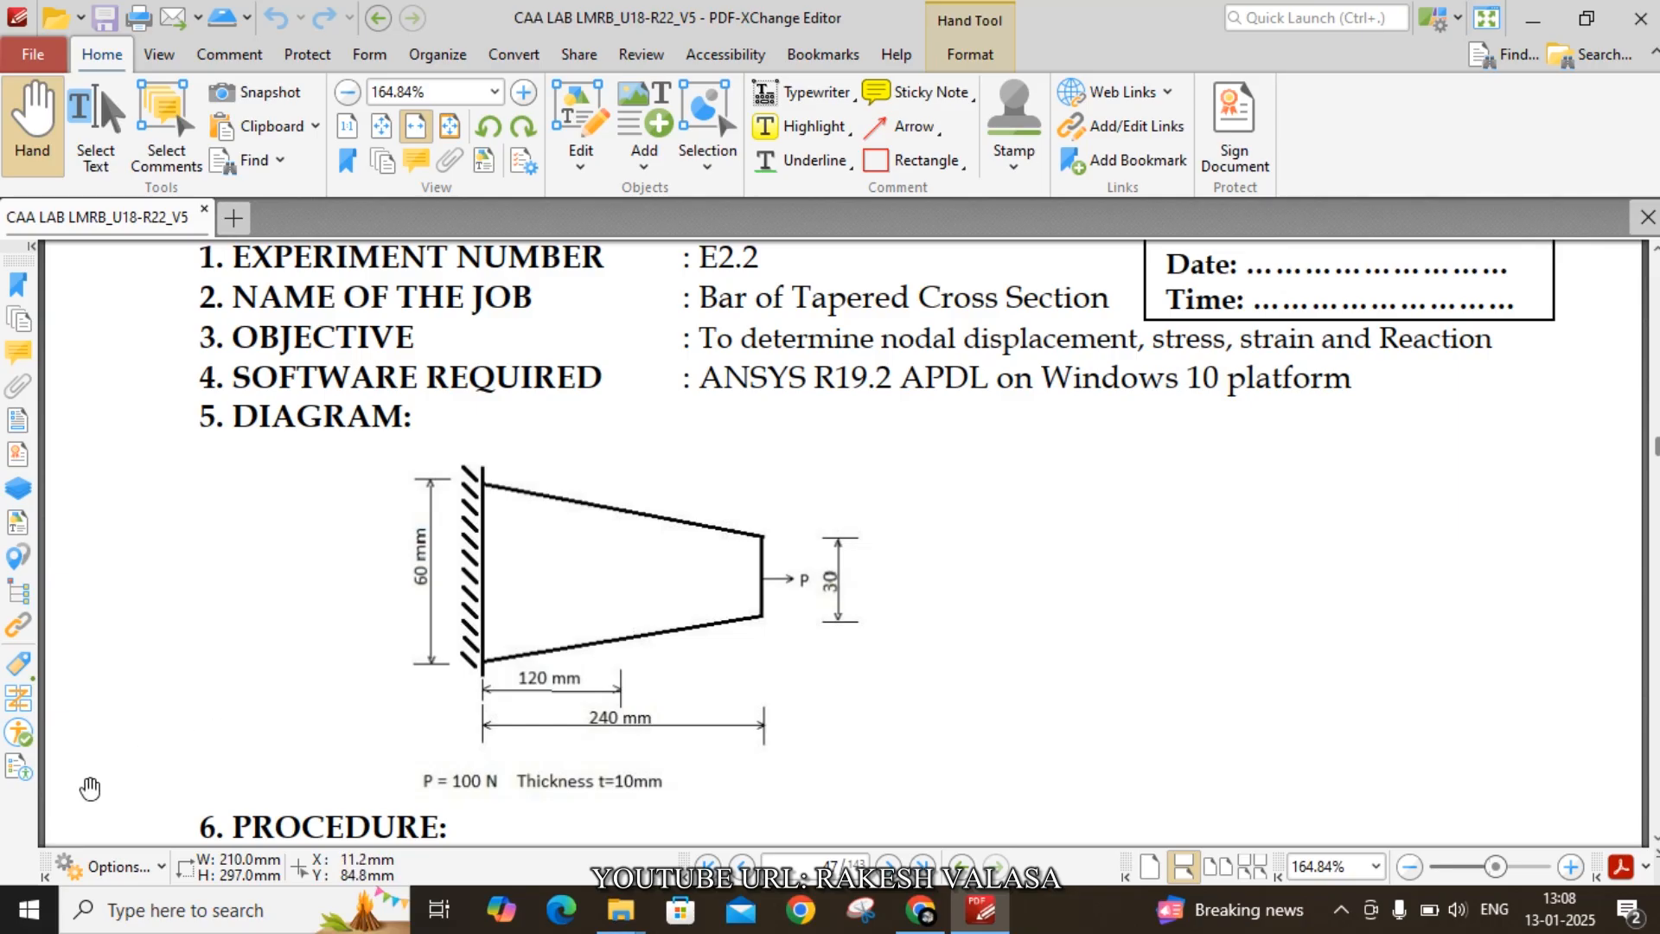
- Launch Mechanical APDL 19.2 from the ANSYS 19.2 program folder
{"action": "left_click", "coordinate": [33, 921]}
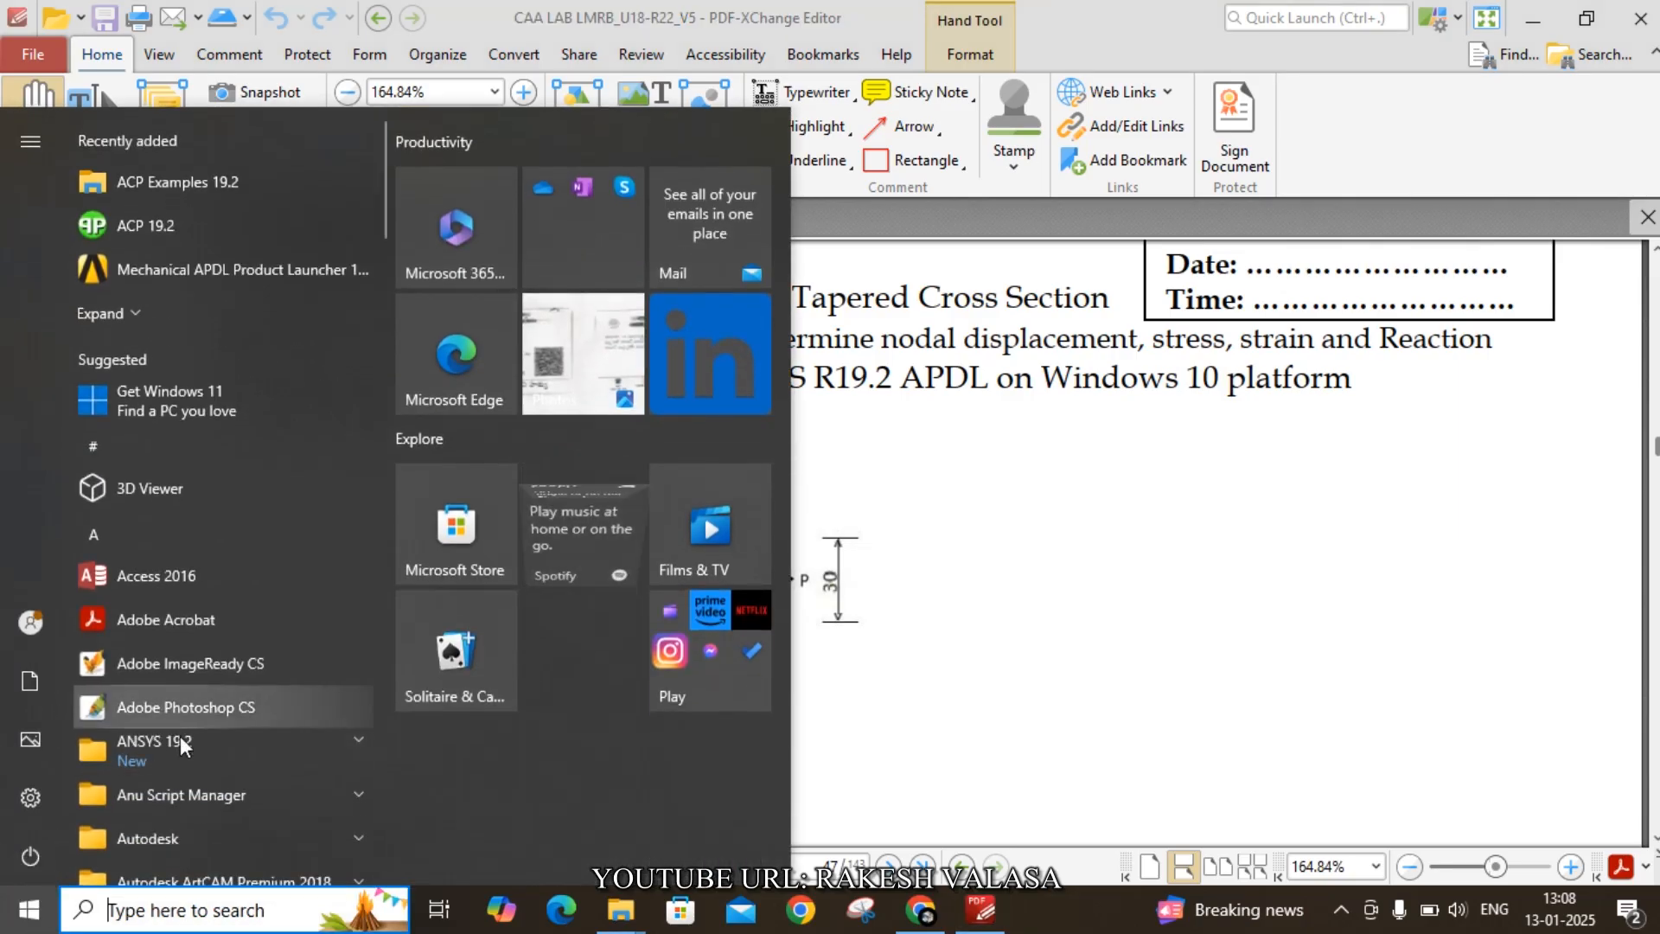
{"action": "left_click", "coordinate": [193, 747]}
{"action": "scroll", "coordinate": [217, 787], "scroll_direction": "down", "scroll_amount": 15}
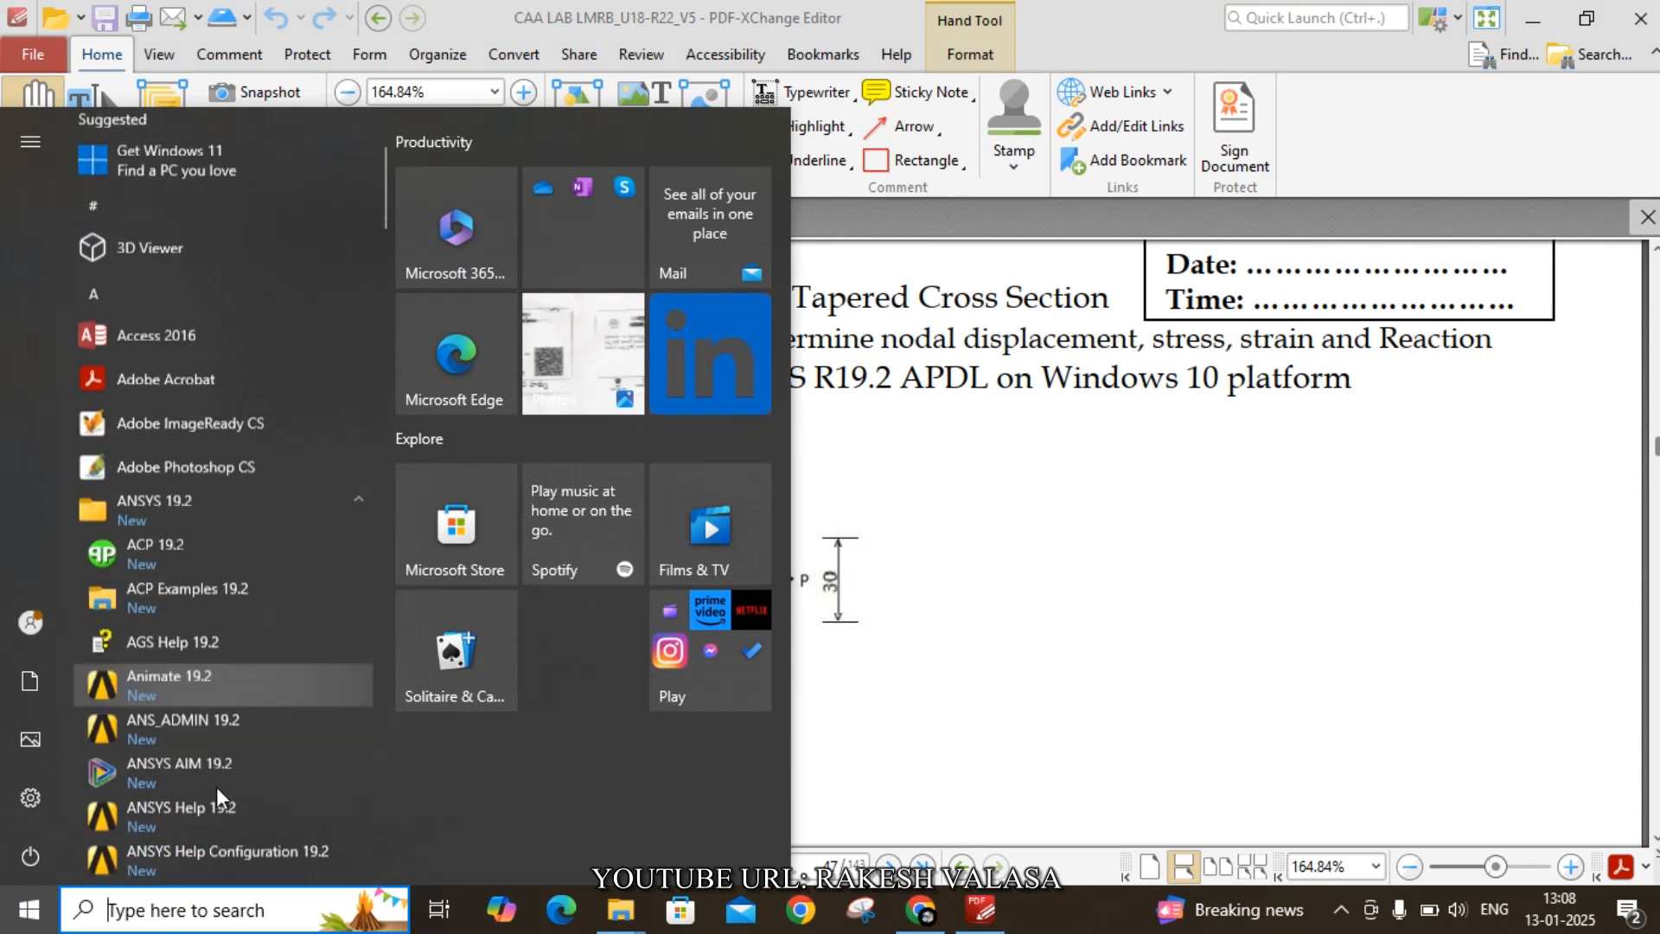
{"action": "scroll", "coordinate": [216, 787], "scroll_direction": "down", "scroll_amount": 5}
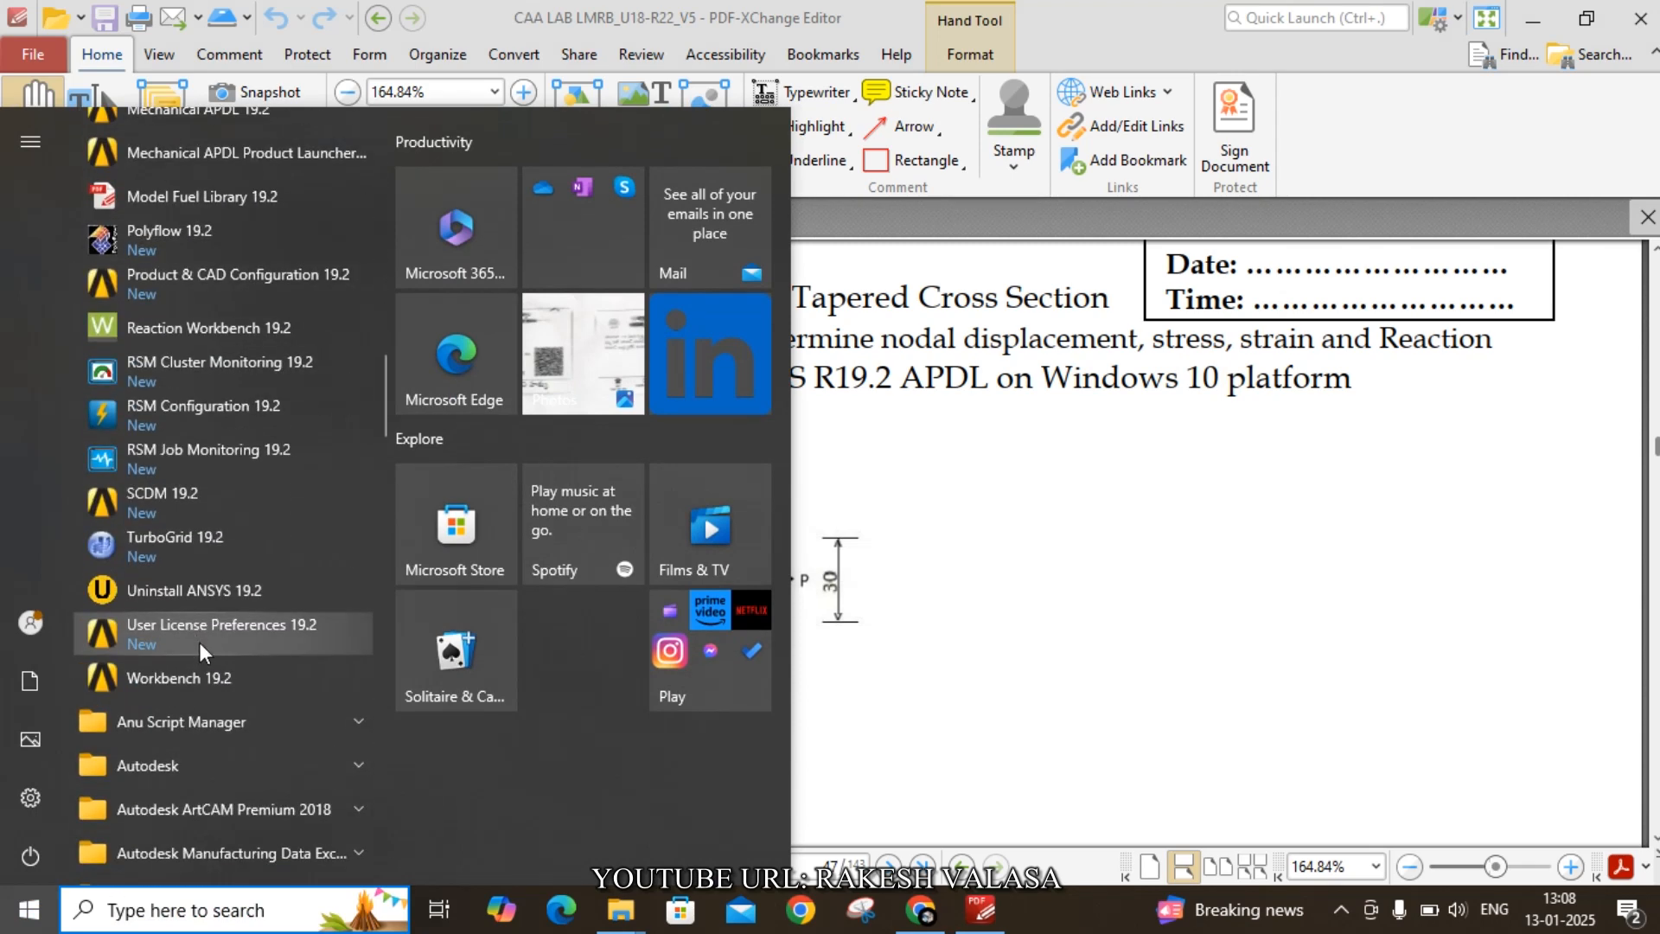
{"action": "scroll", "coordinate": [199, 641], "scroll_direction": "up", "scroll_amount": 2}
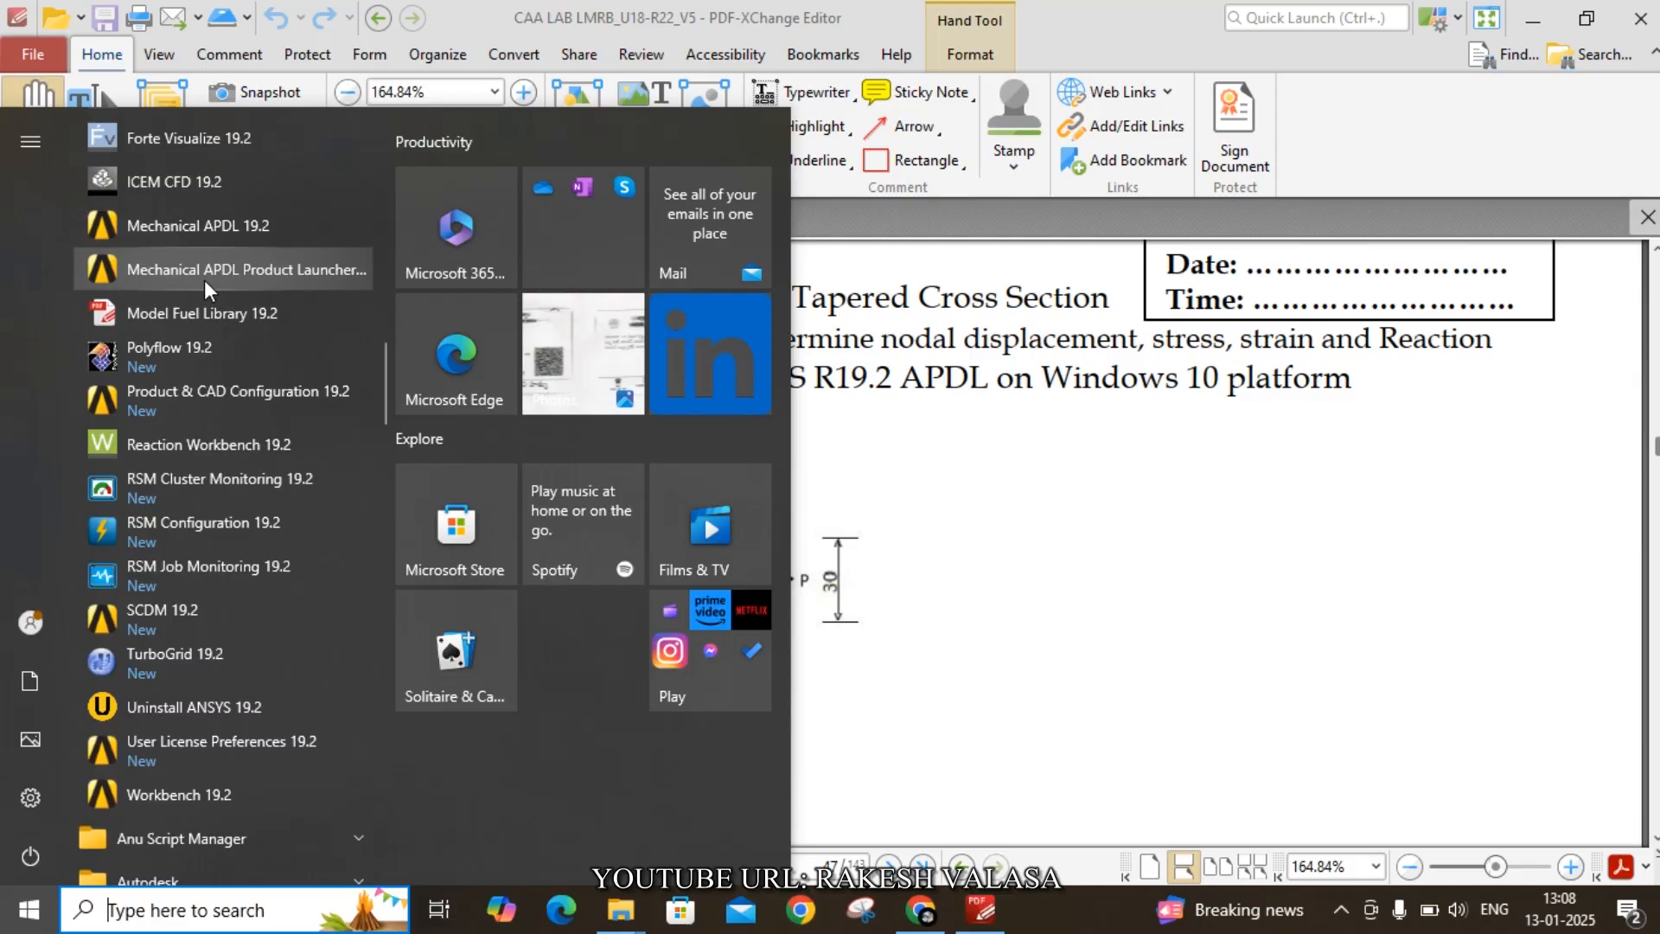
{"action": "left_click", "coordinate": [245, 234]}
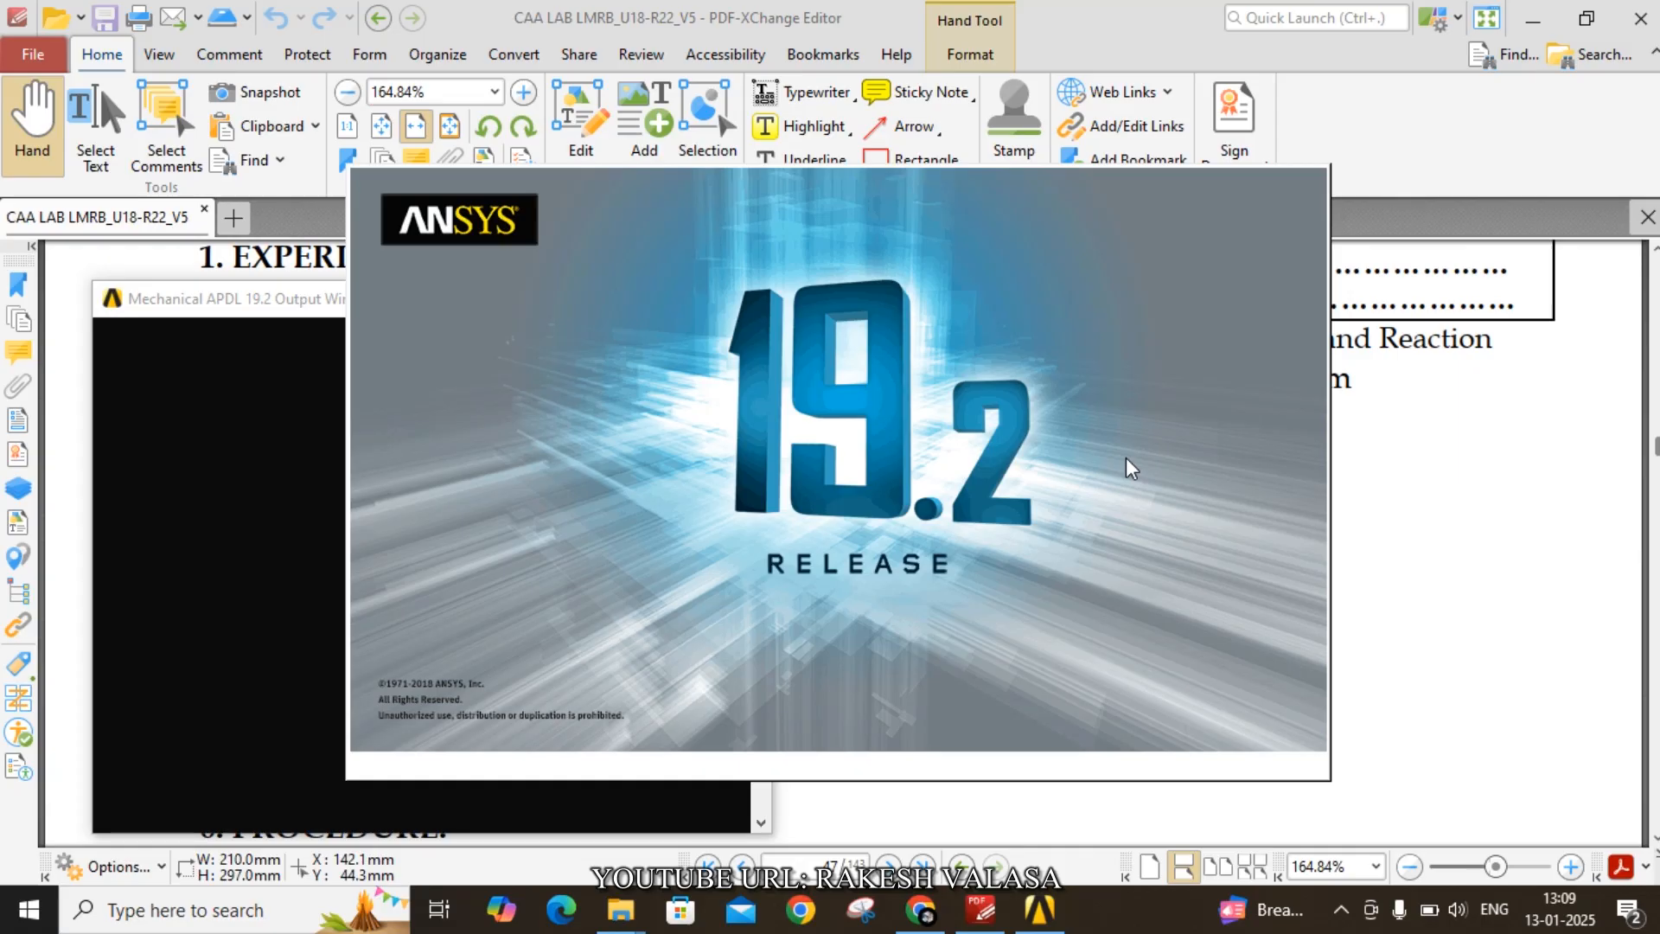
- Bring the ANSYS Mechanical APDL window to the front and maximize it
{"action": "left_click", "coordinate": [980, 910]}
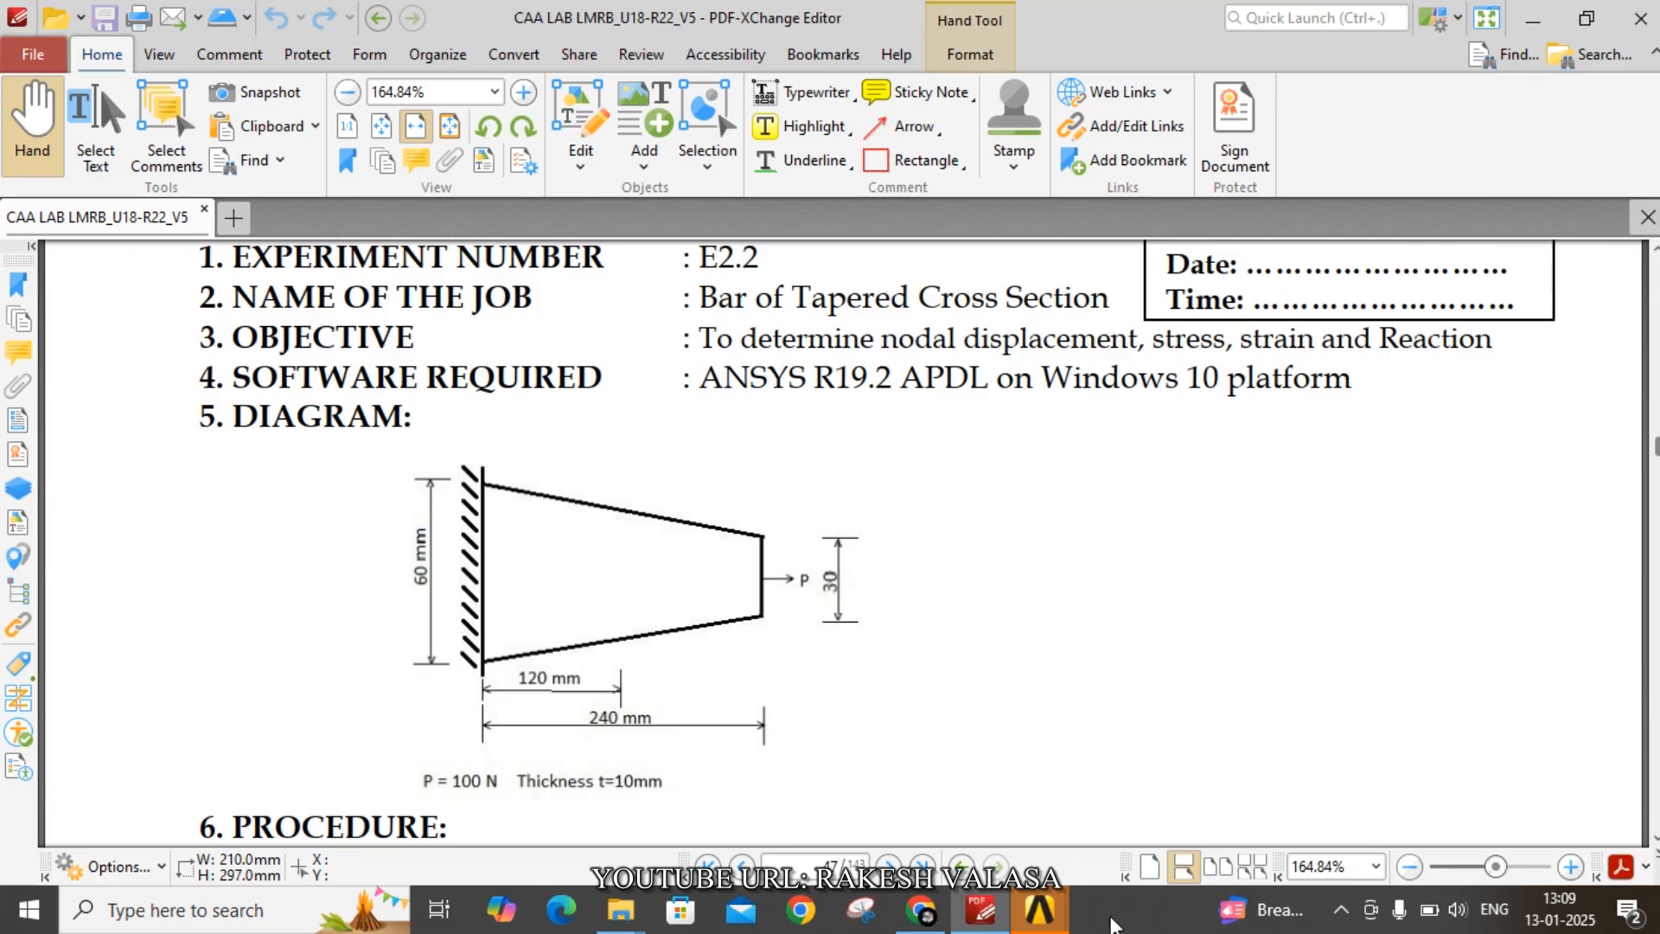
{"action": "mouse_move", "coordinate": [1039, 910]}
{"action": "left_click", "coordinate": [1040, 783]}
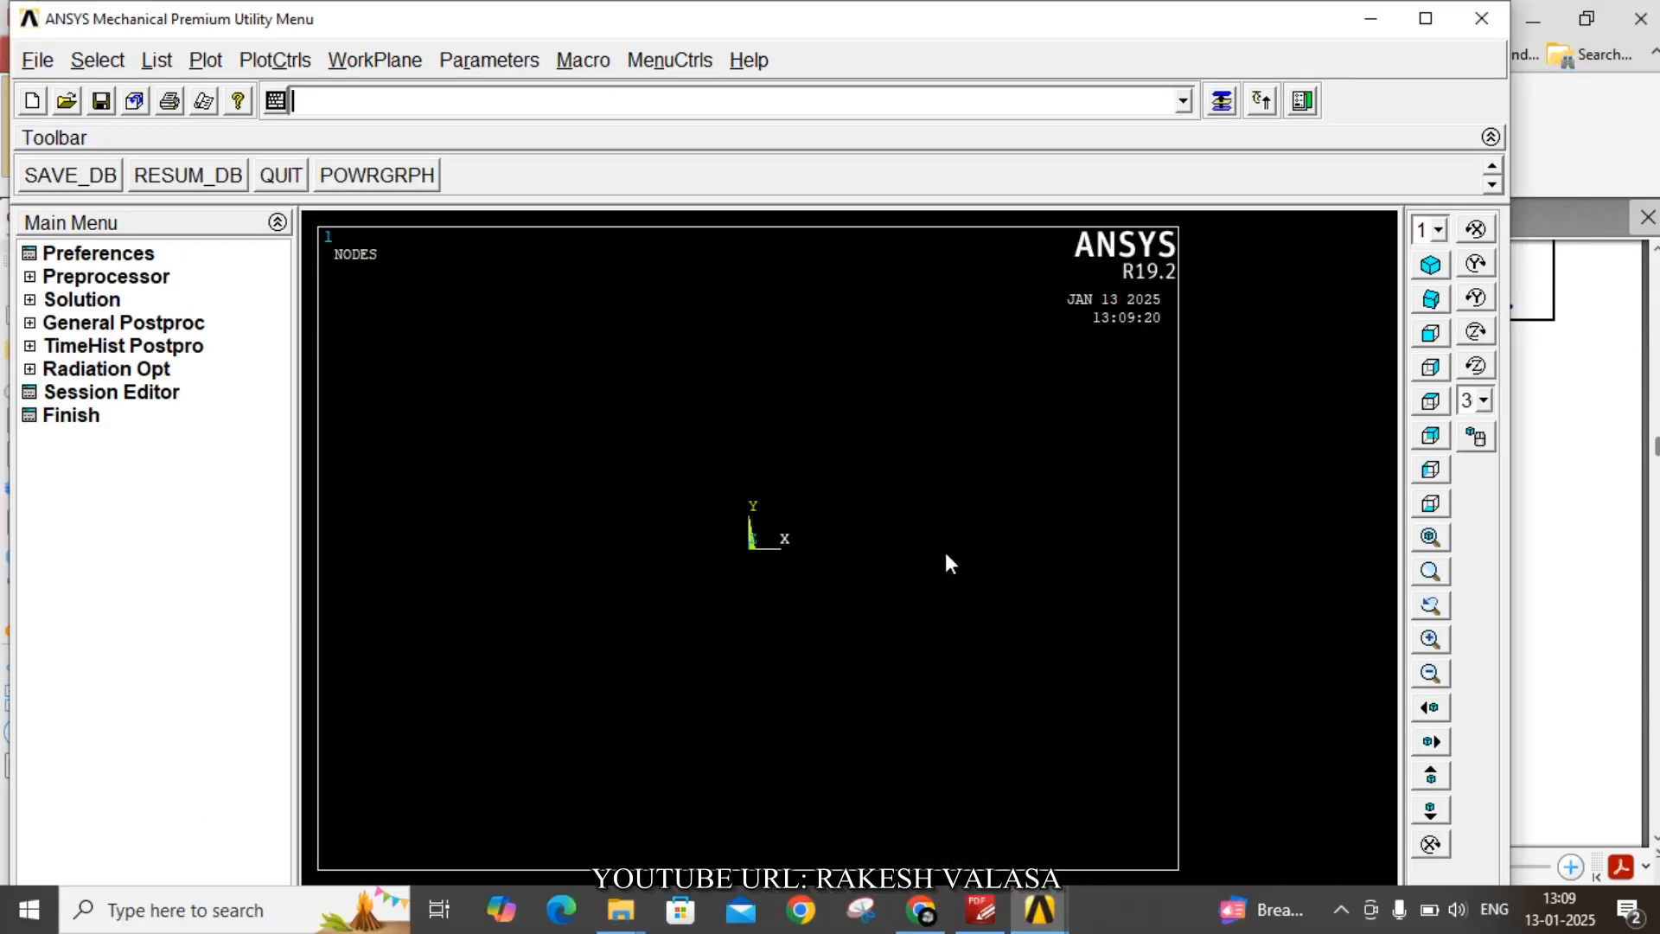
{"action": "left_click", "coordinate": [1482, 19]}
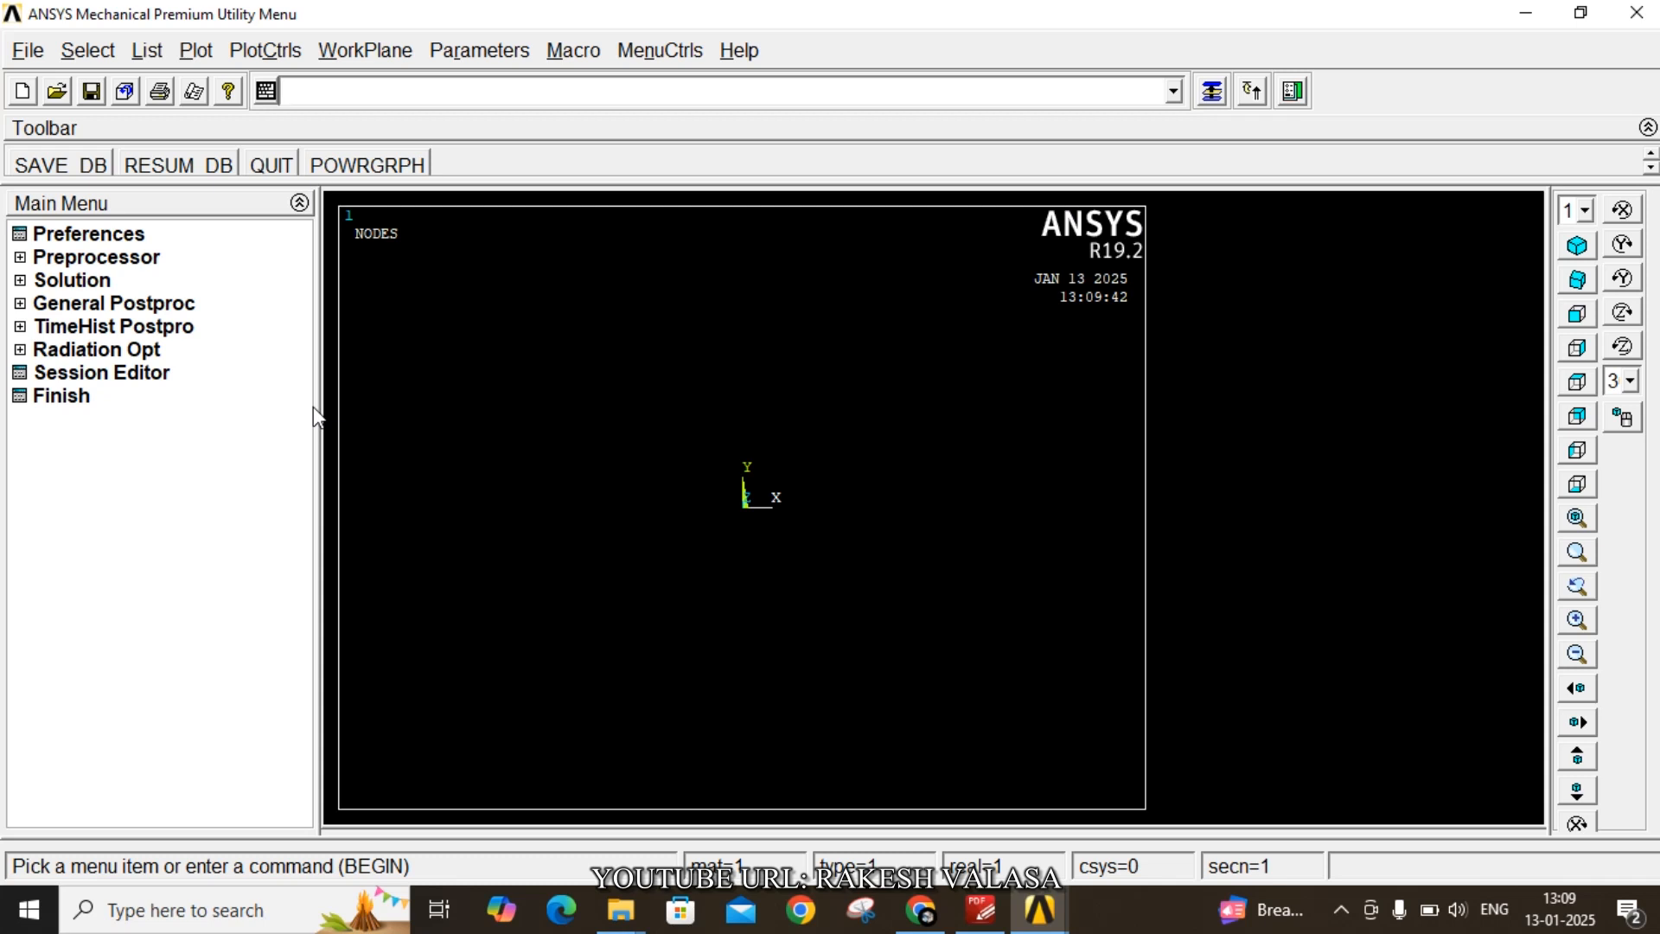
- Clear the database and start new without reading the start.ans file
{"action": "left_click", "coordinate": [31, 53]}
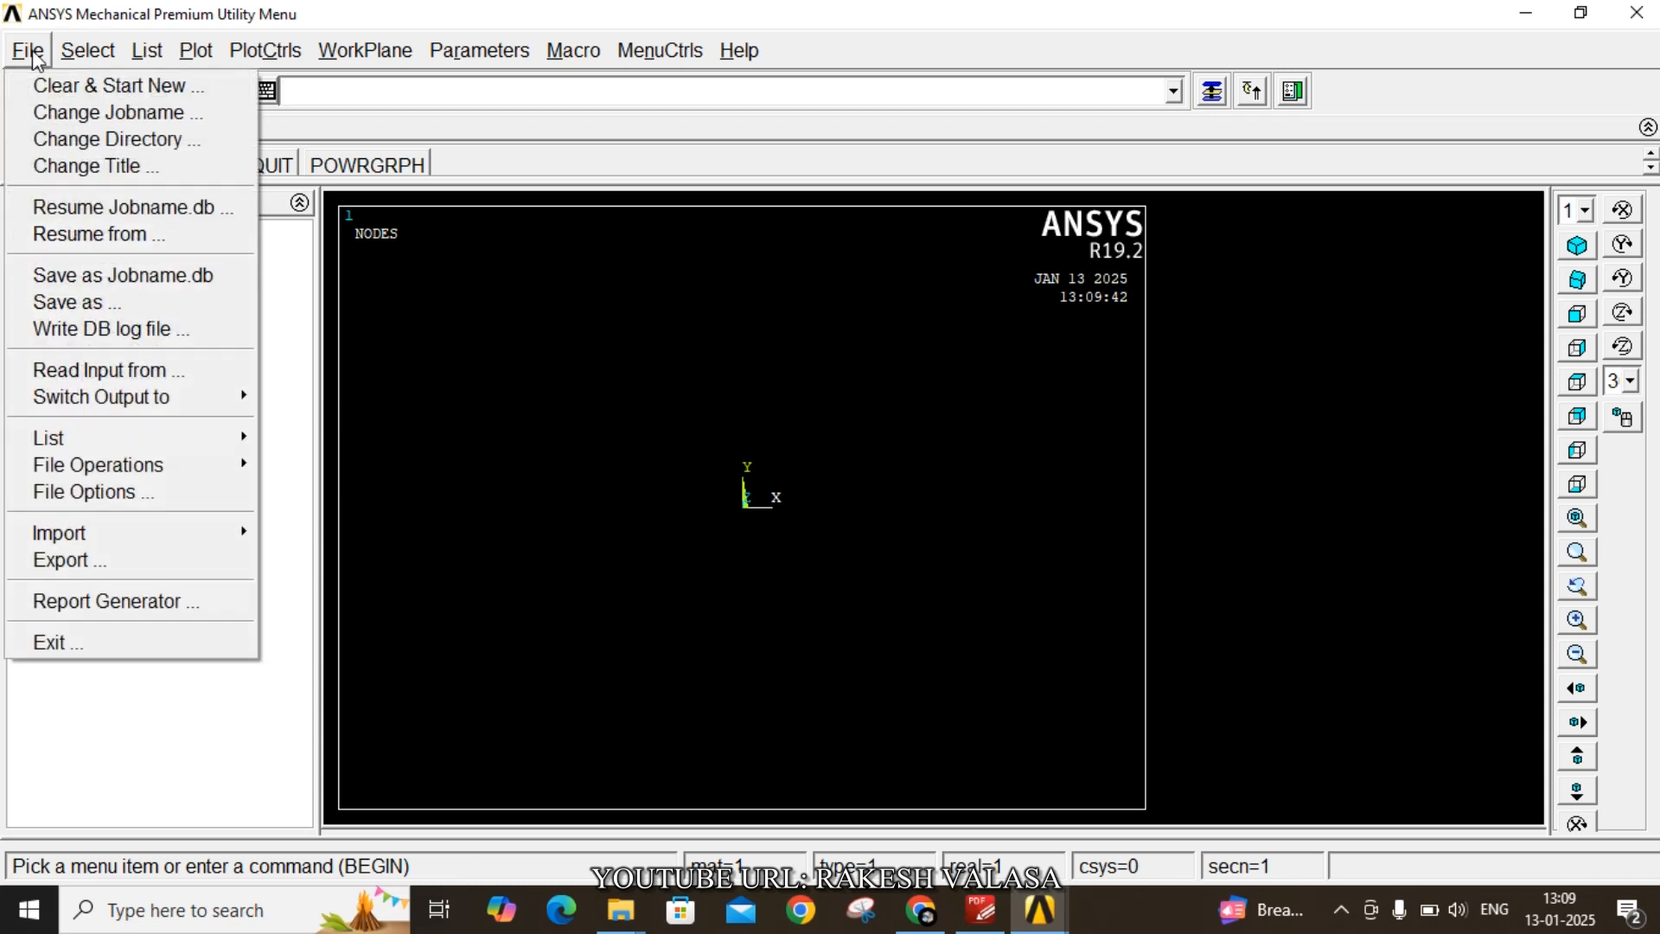
{"action": "left_click", "coordinate": [72, 87]}
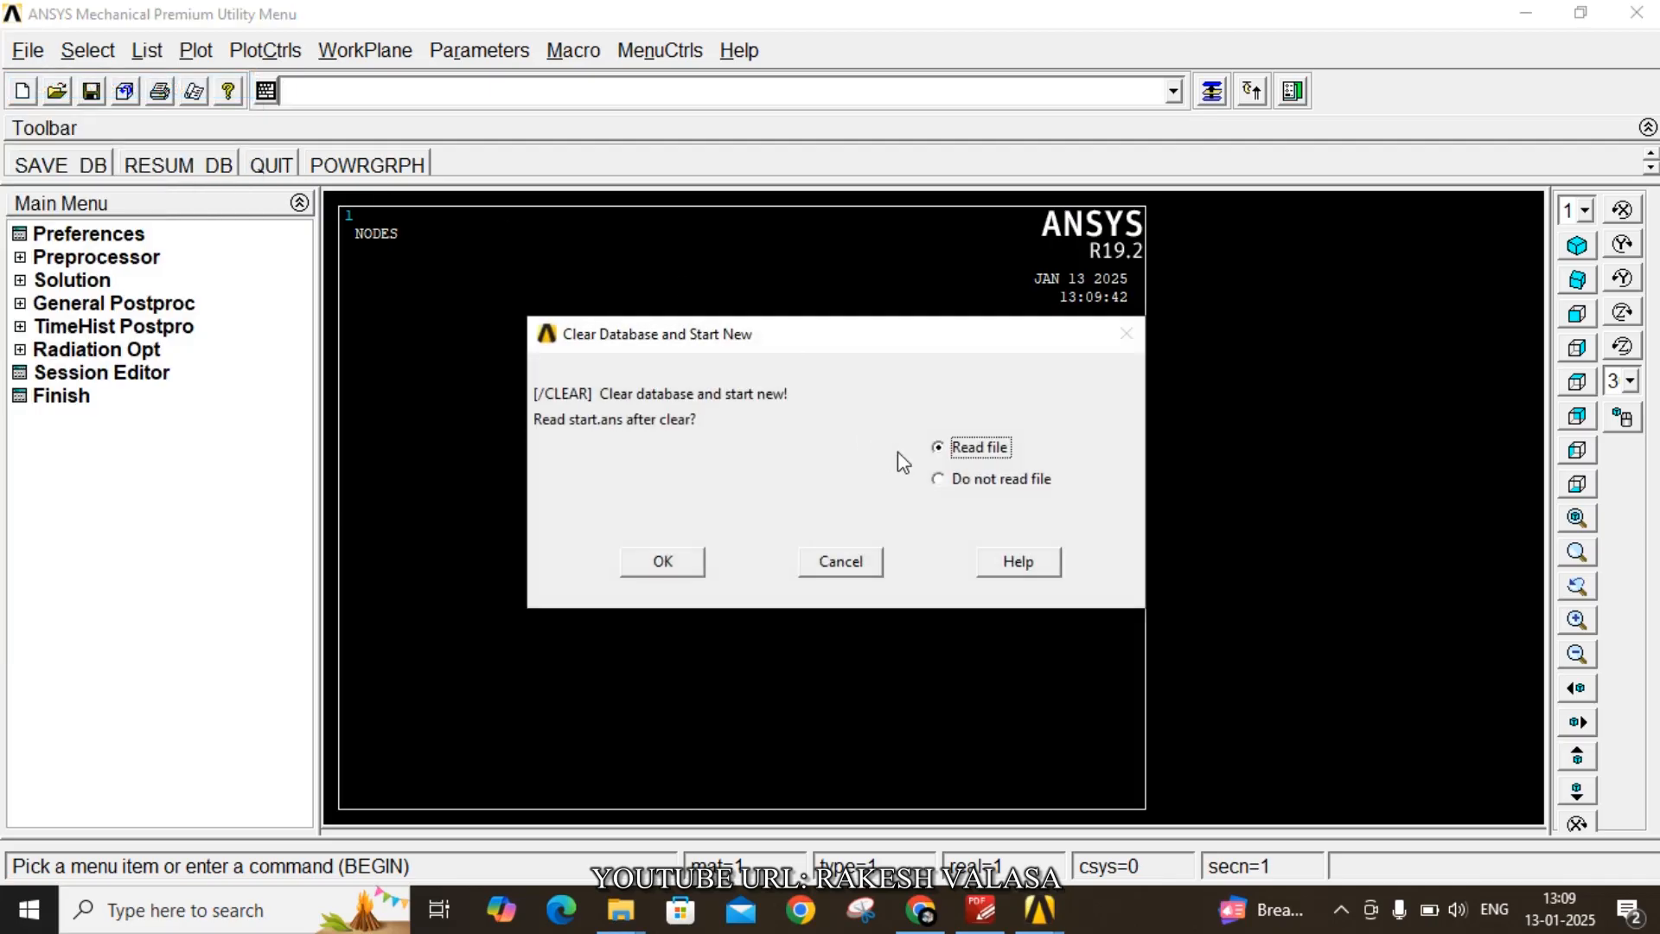
{"action": "left_click", "coordinate": [958, 482]}
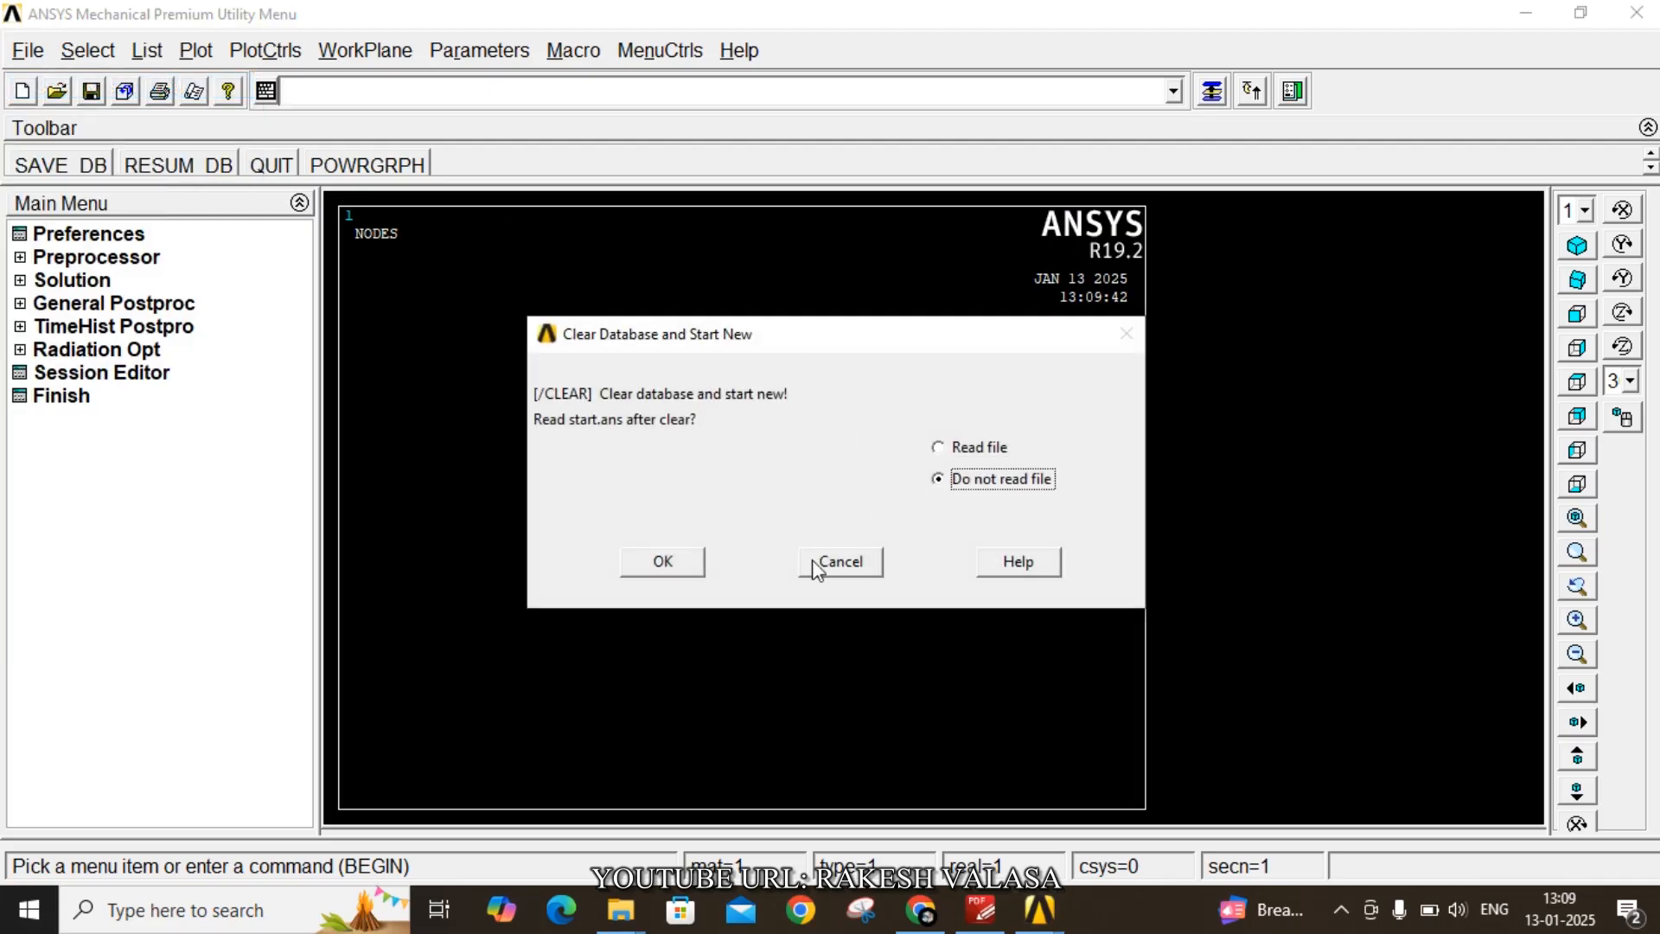
{"action": "left_click", "coordinate": [679, 563]}
{"action": "left_click", "coordinate": [297, 186]}
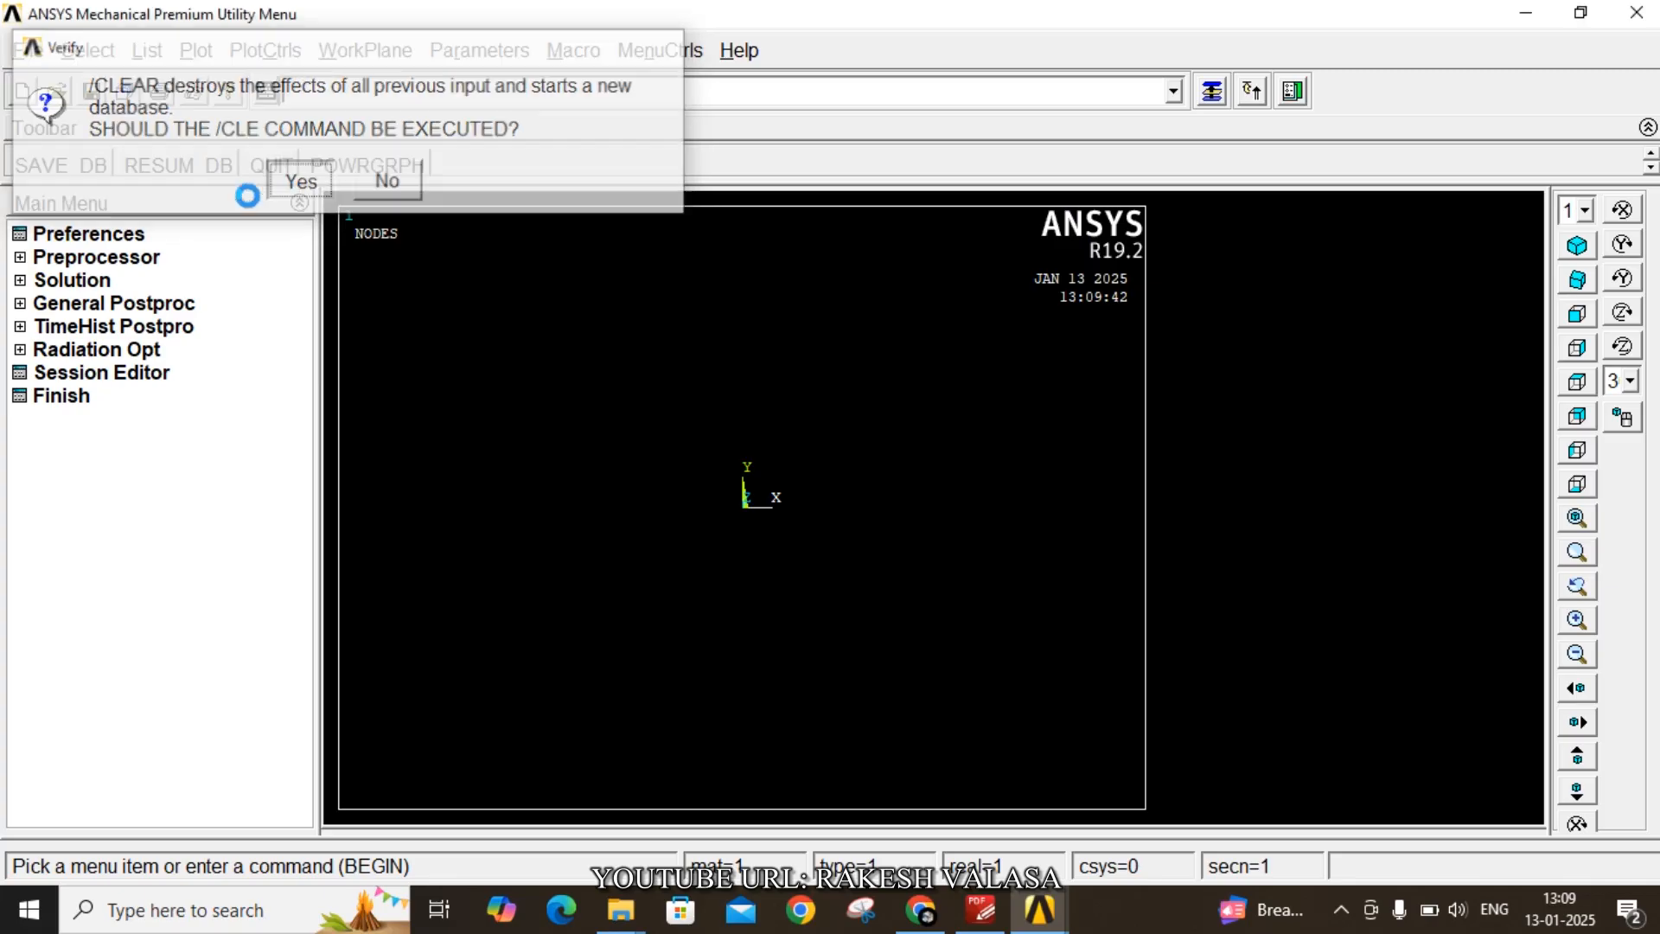
- Change the jobname to Bar of Tapered Cross section
{"action": "left_click", "coordinate": [29, 54]}
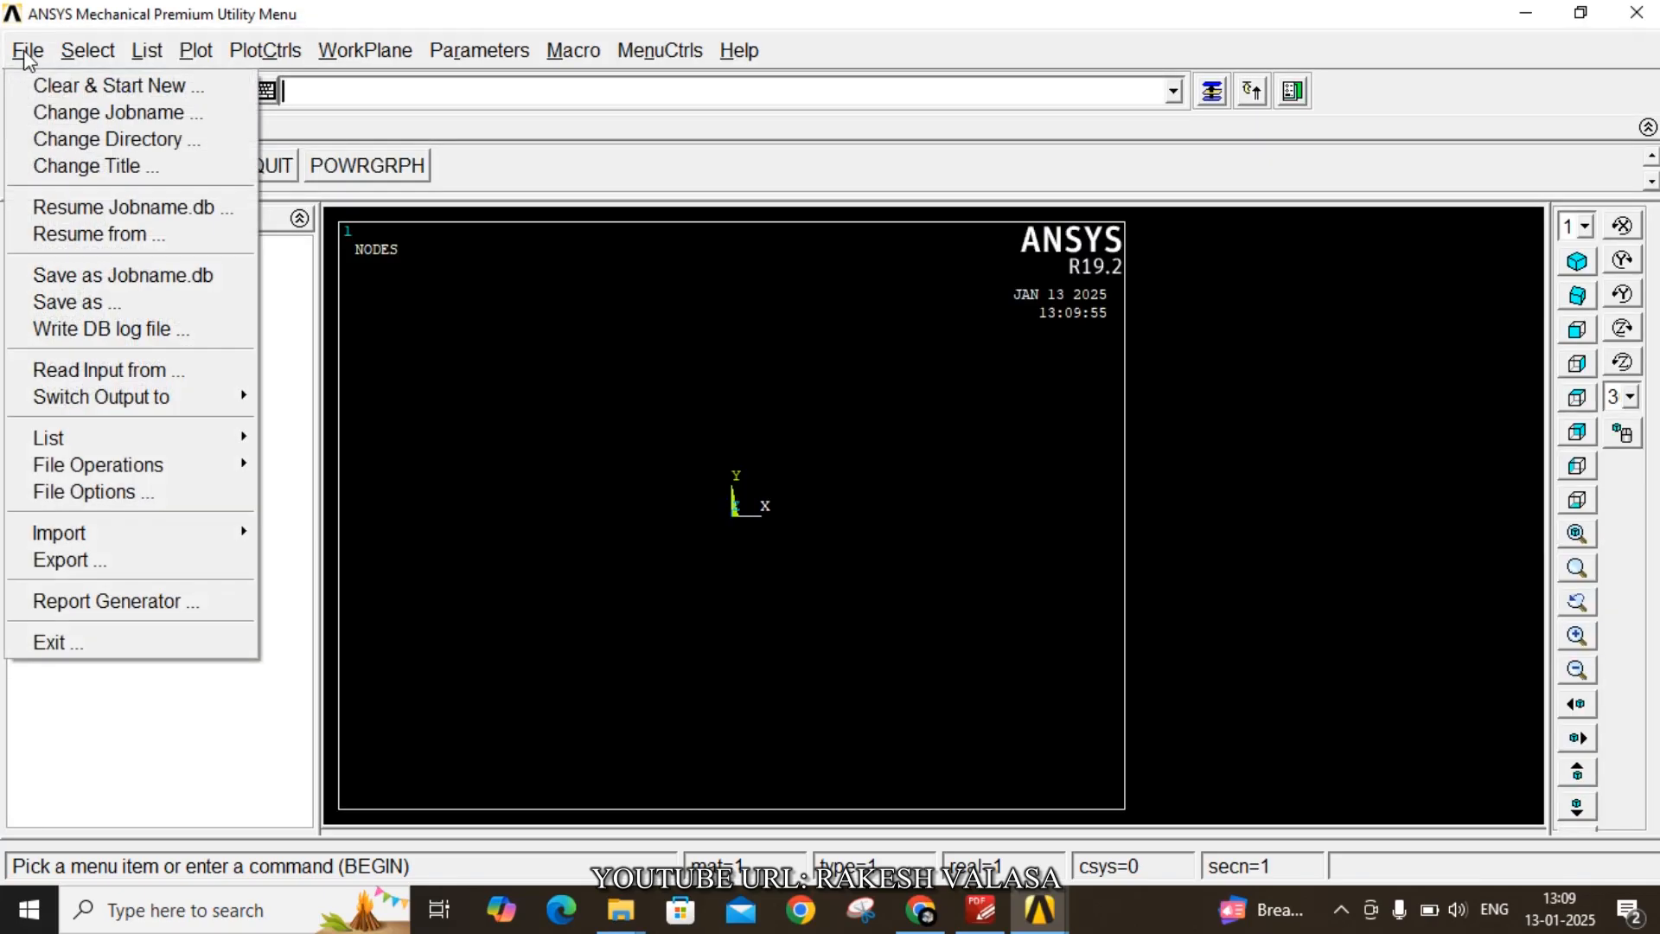
{"action": "left_click", "coordinate": [108, 113]}
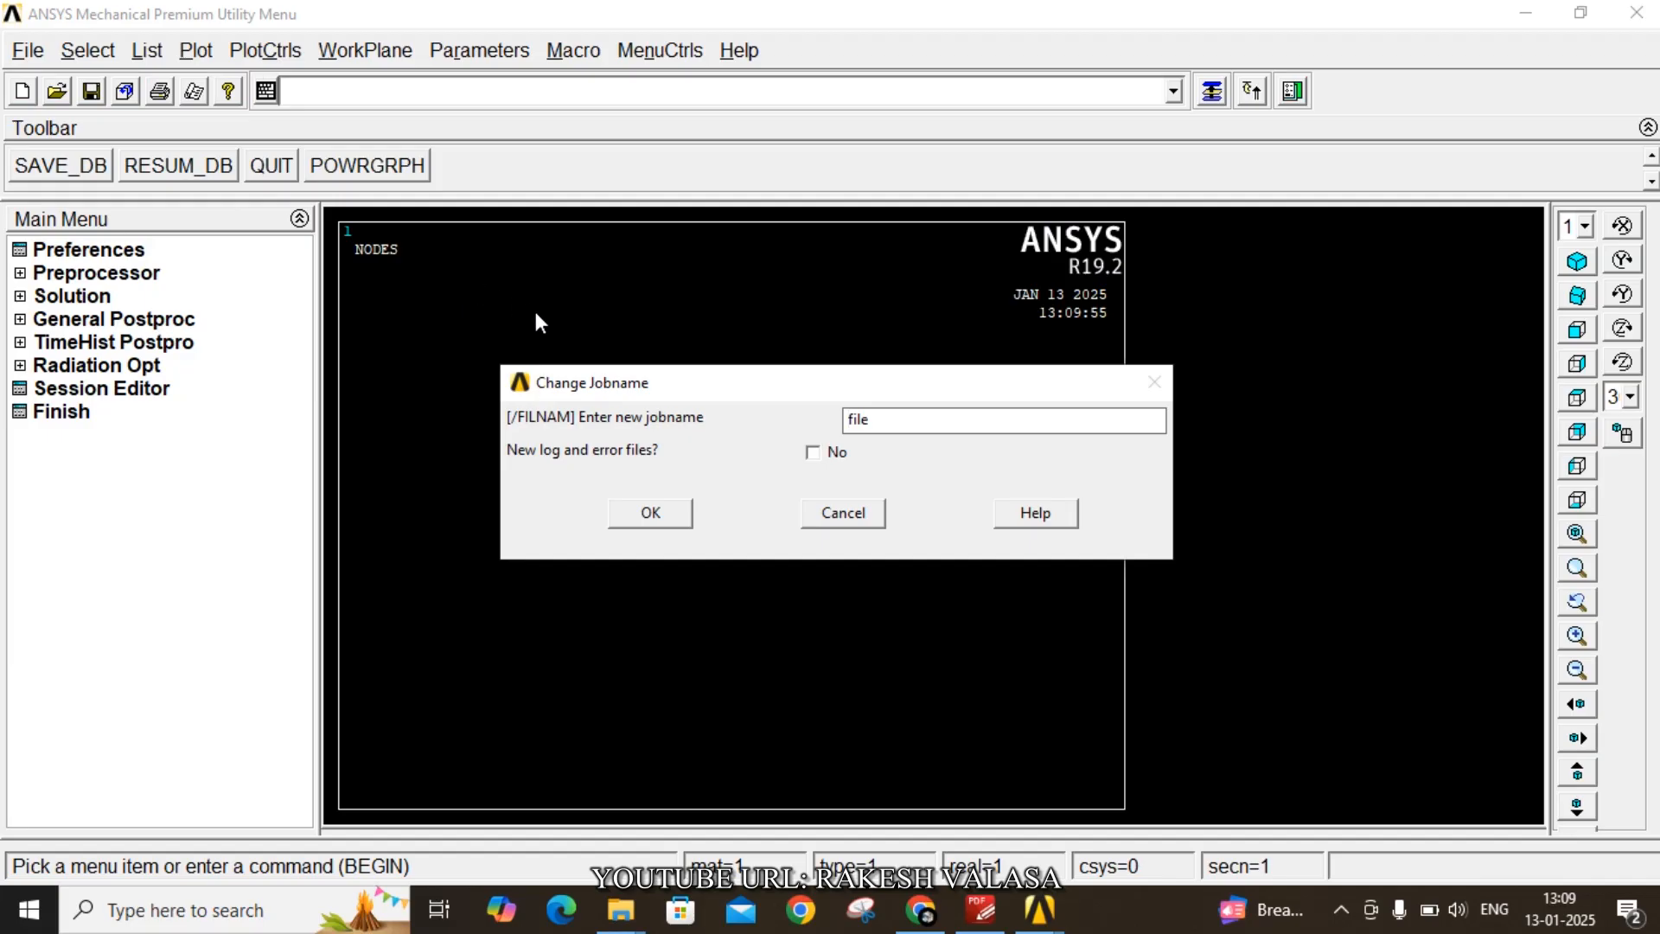
{"action": "double_click", "coordinate": [899, 420]}
{"action": "type", "text": "Bar of TApered Cross section"}
{"action": "left_click", "coordinate": [651, 516]}
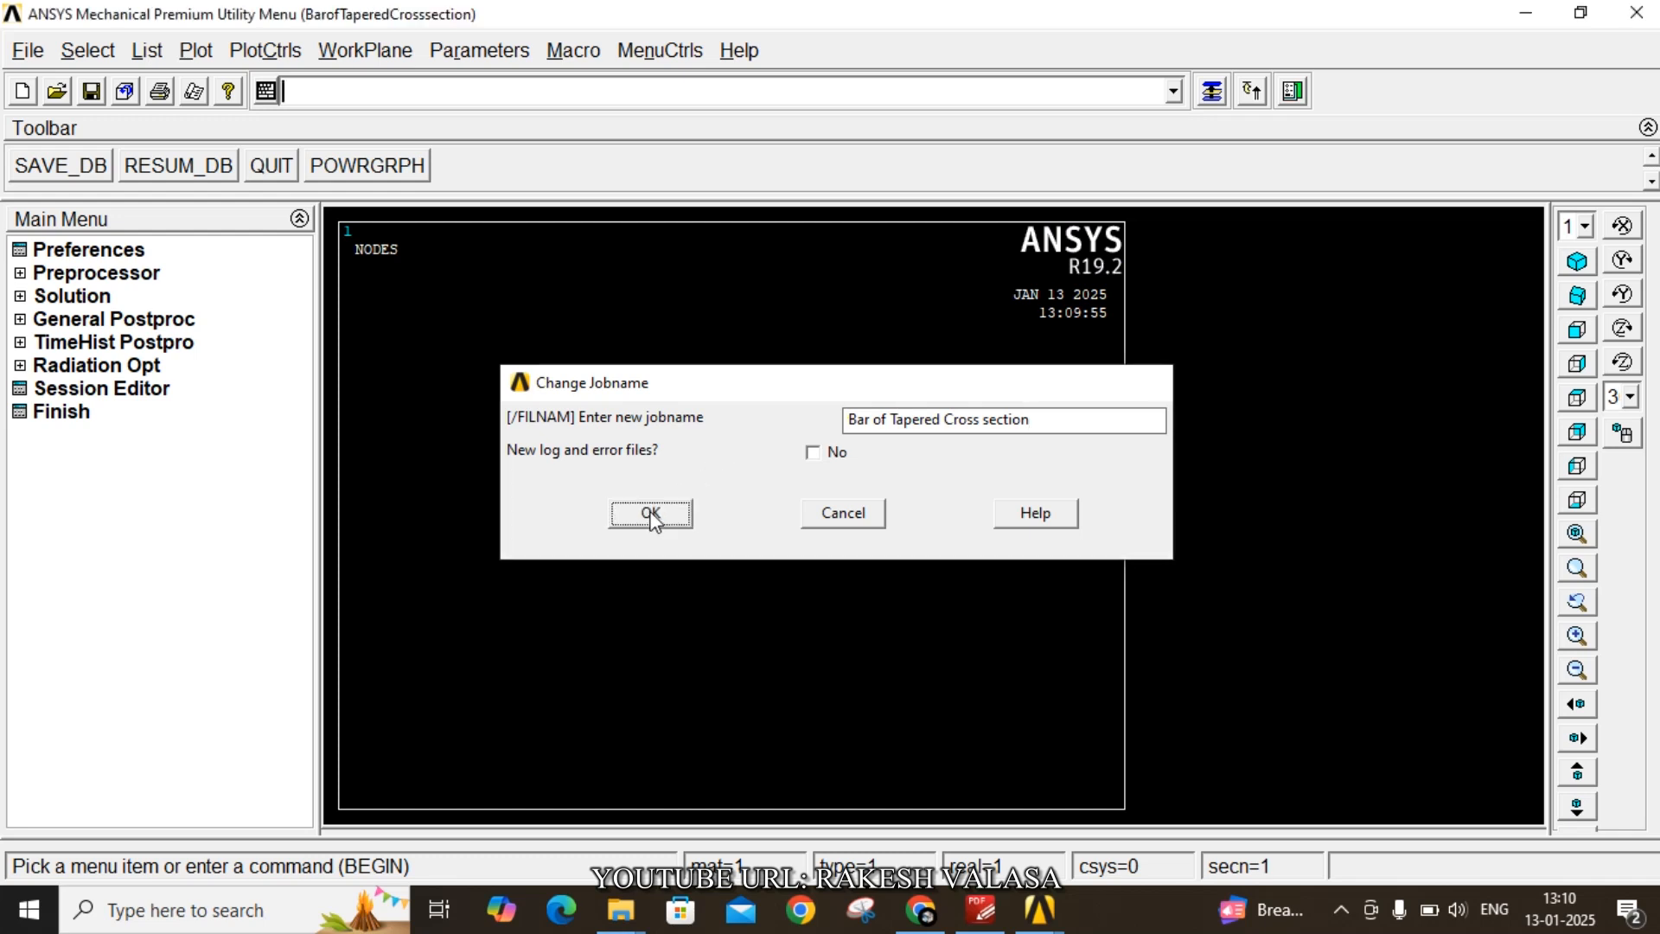
- Change the analysis title to Static Analysis
{"action": "left_click", "coordinate": [28, 50]}
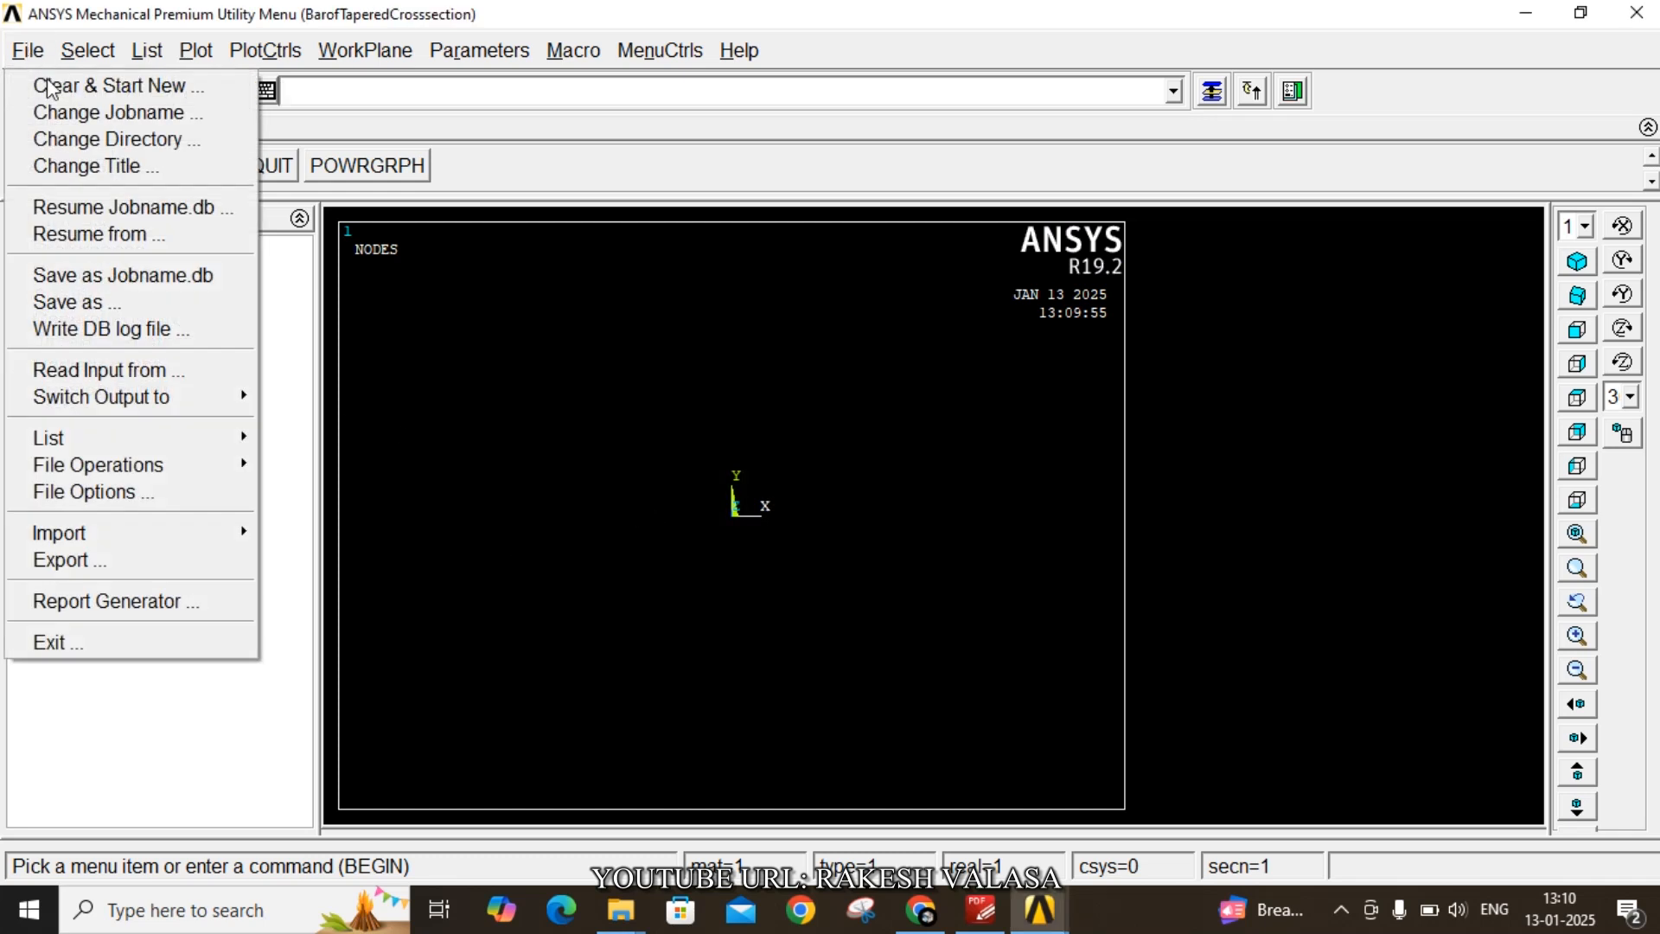
{"action": "left_click", "coordinate": [117, 165]}
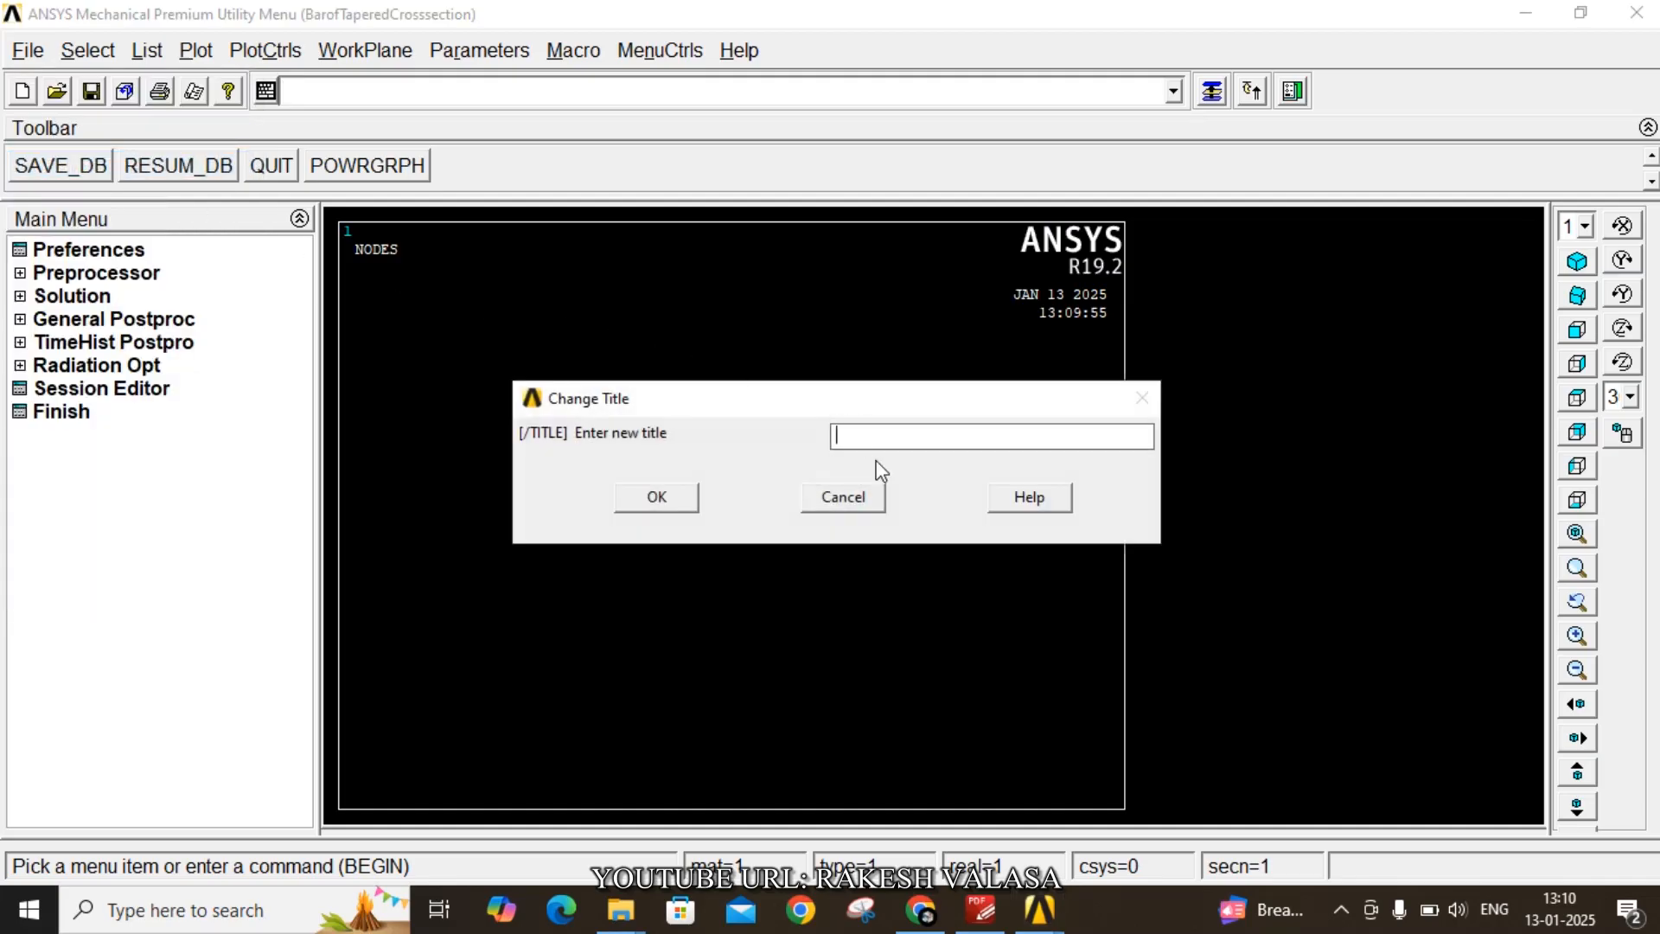
{"action": "type", "text": "Static Analysis"}
{"action": "left_click", "coordinate": [678, 495]}
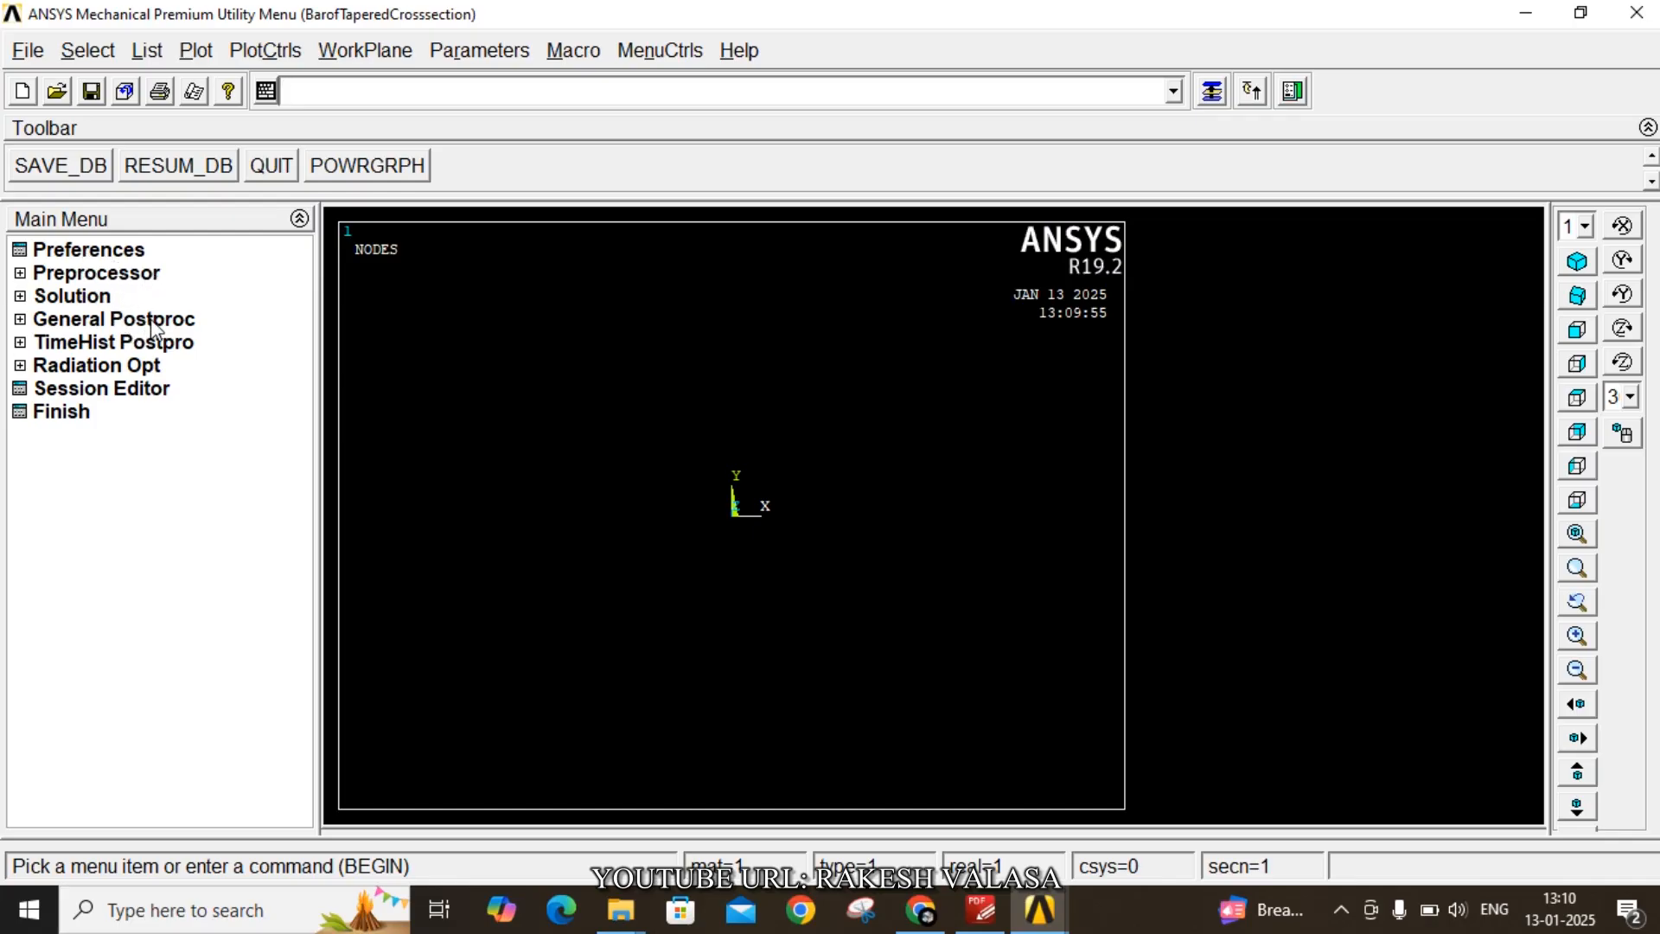
- Set the GUI filtering preferences to Structural
{"action": "left_click", "coordinate": [93, 253]}
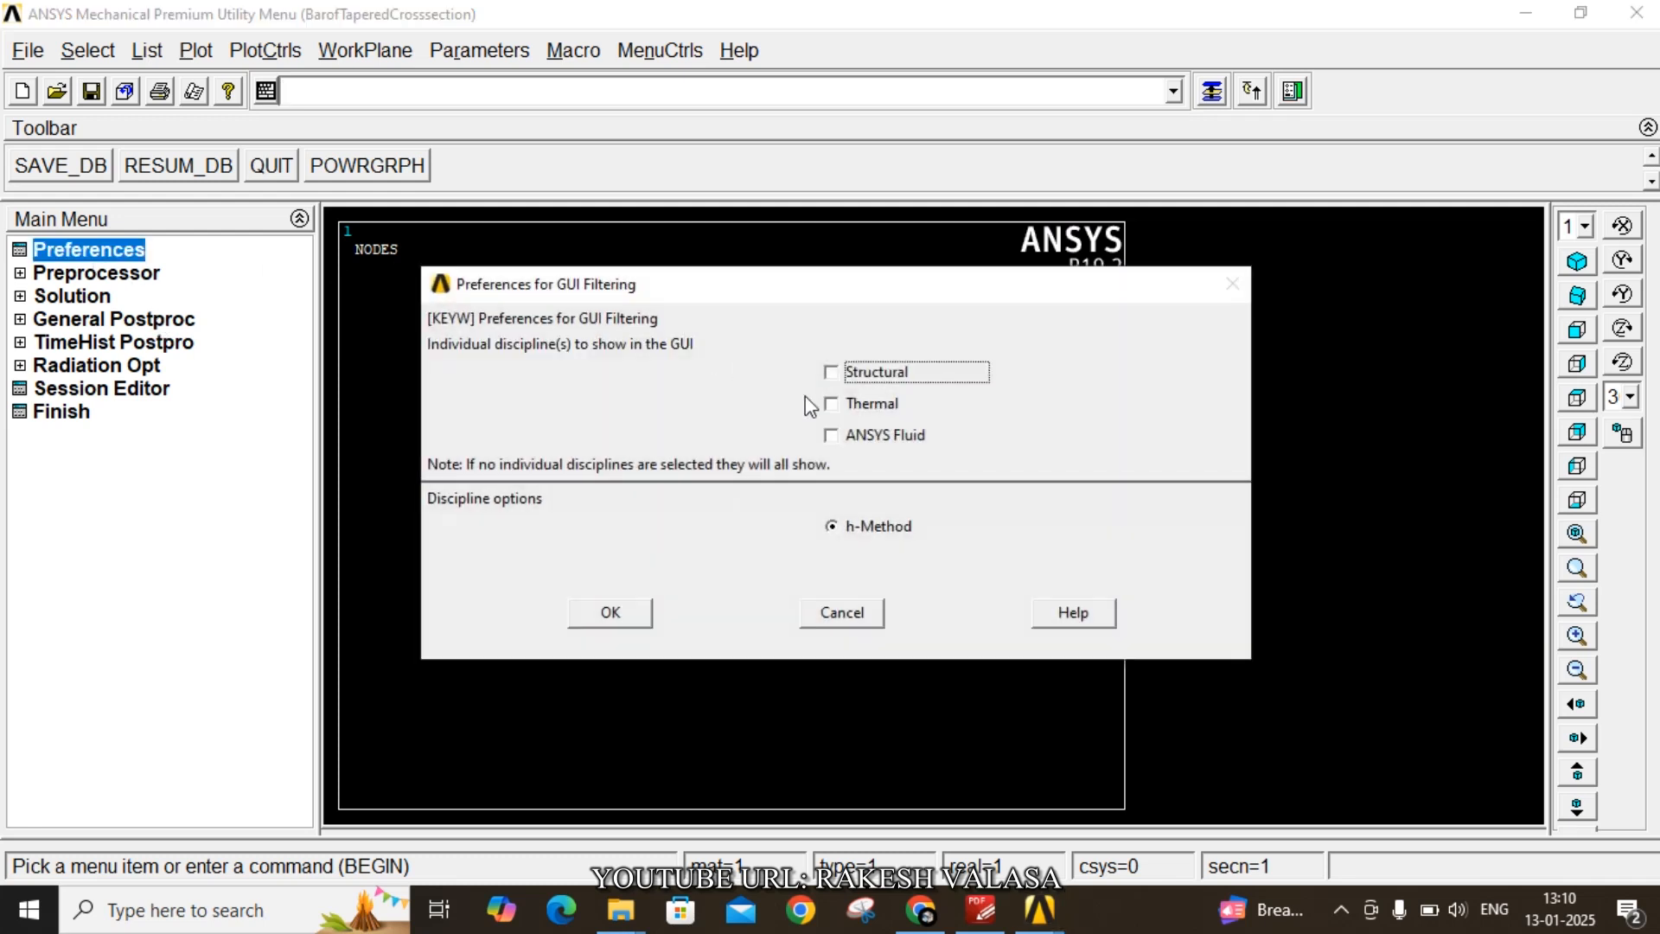
{"action": "left_click", "coordinate": [646, 612]}
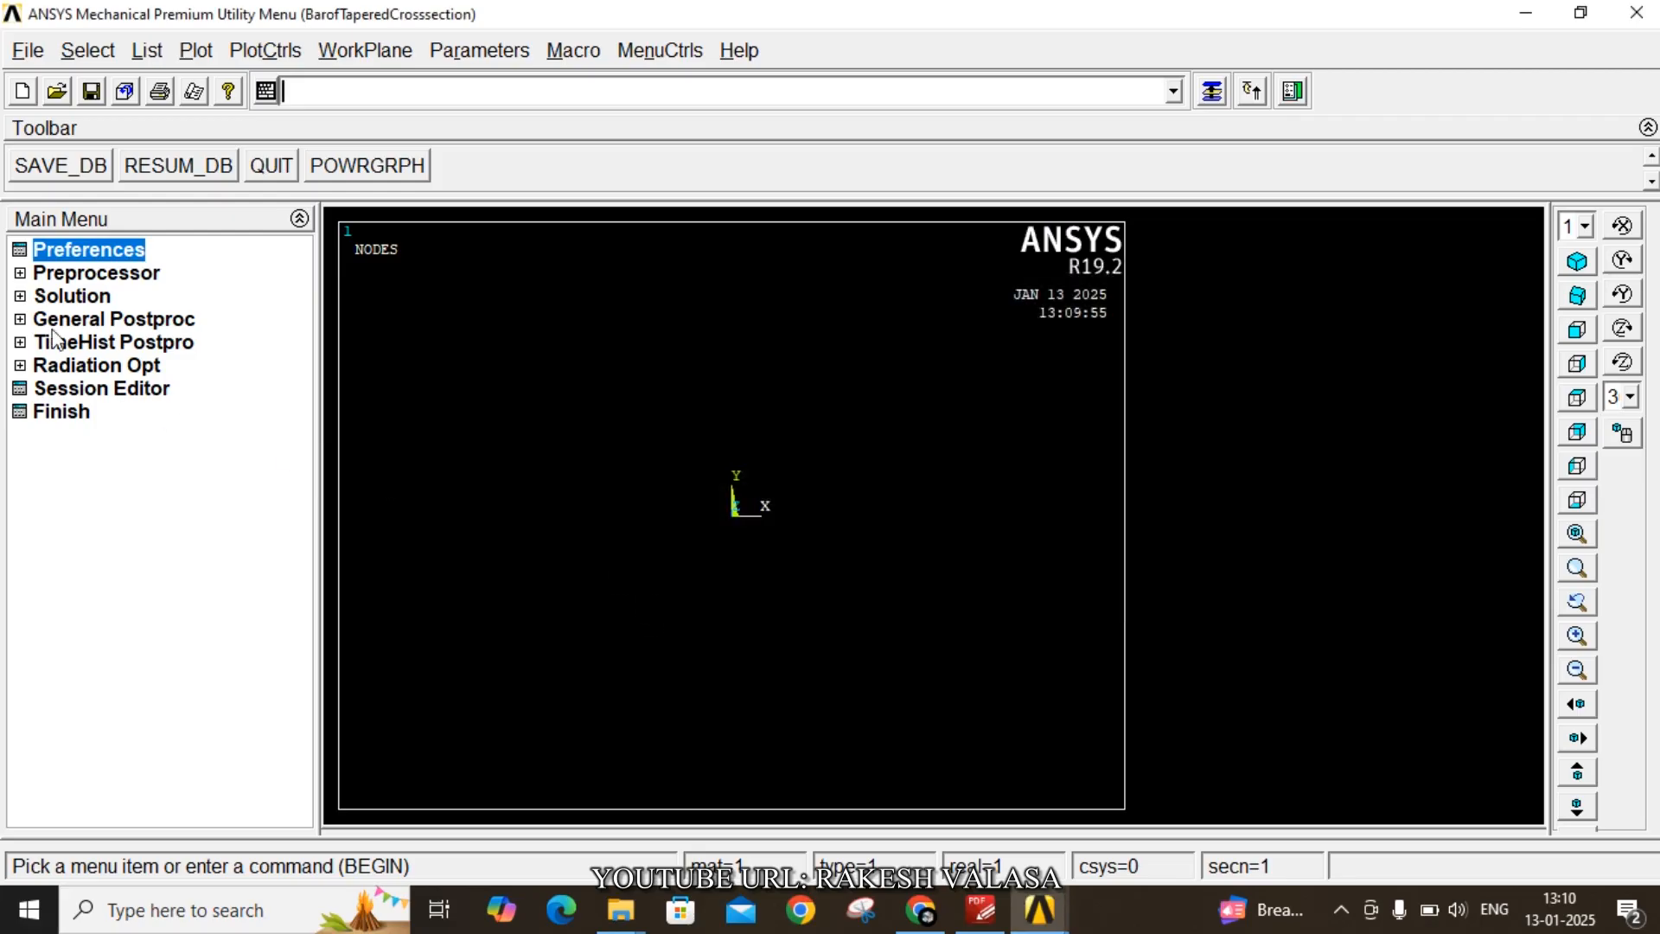
- Add the Beam 2 node 188 element type in the Preprocessor
{"action": "left_click", "coordinate": [87, 273]}
{"action": "left_click", "coordinate": [99, 298]}
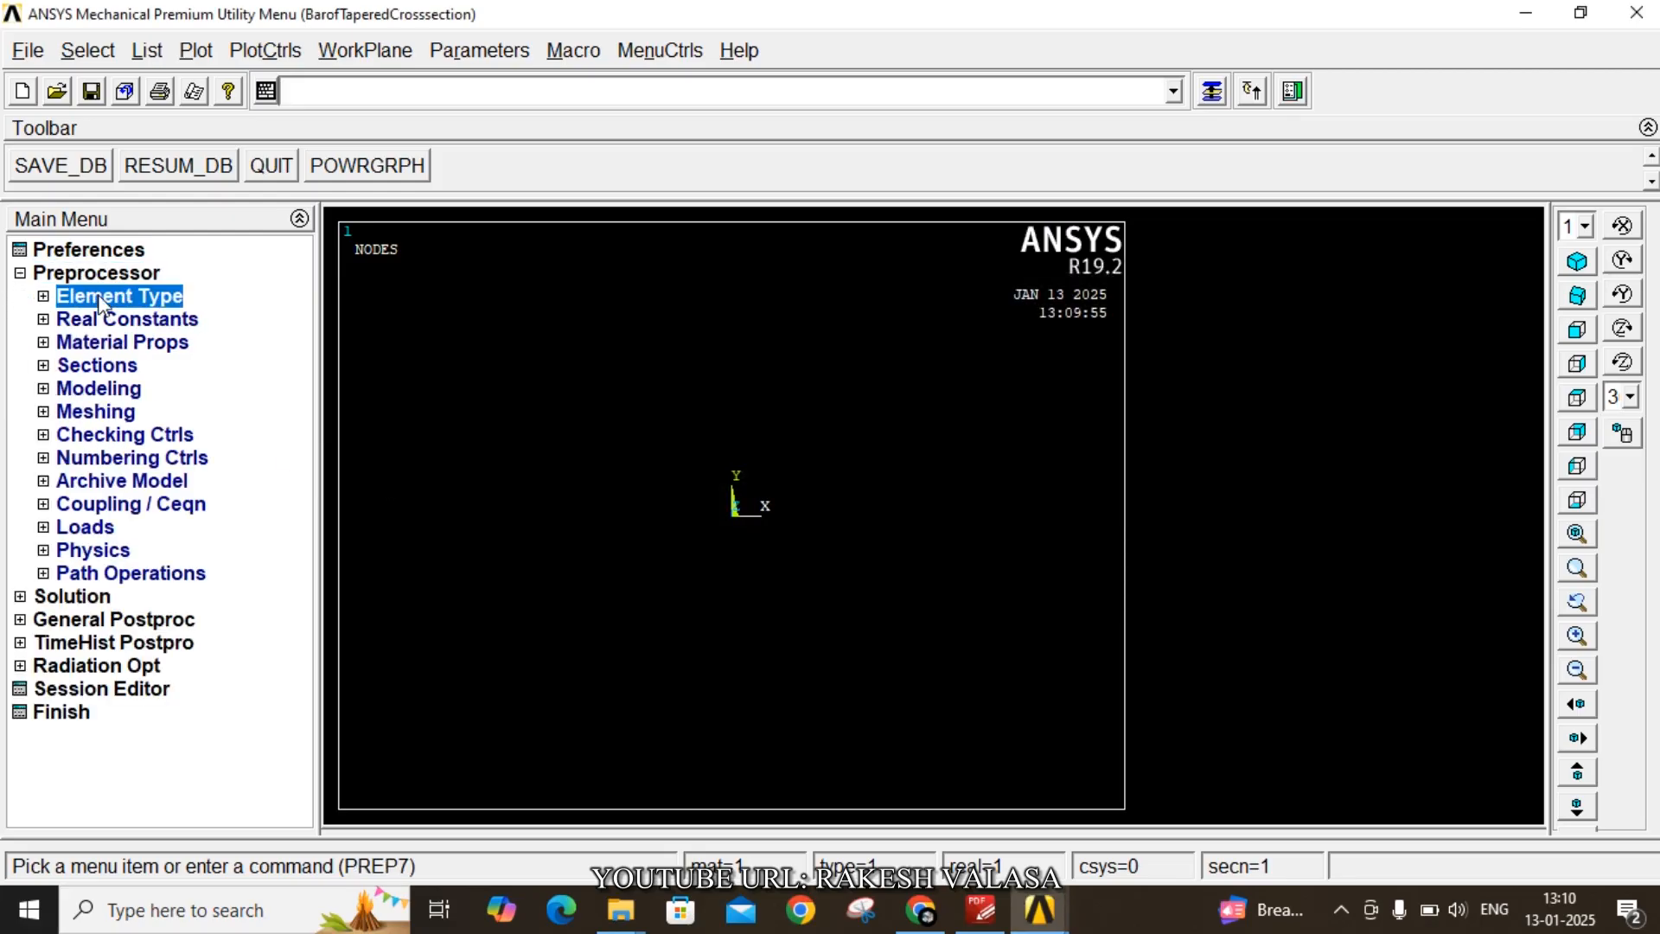
{"action": "left_click", "coordinate": [139, 320]}
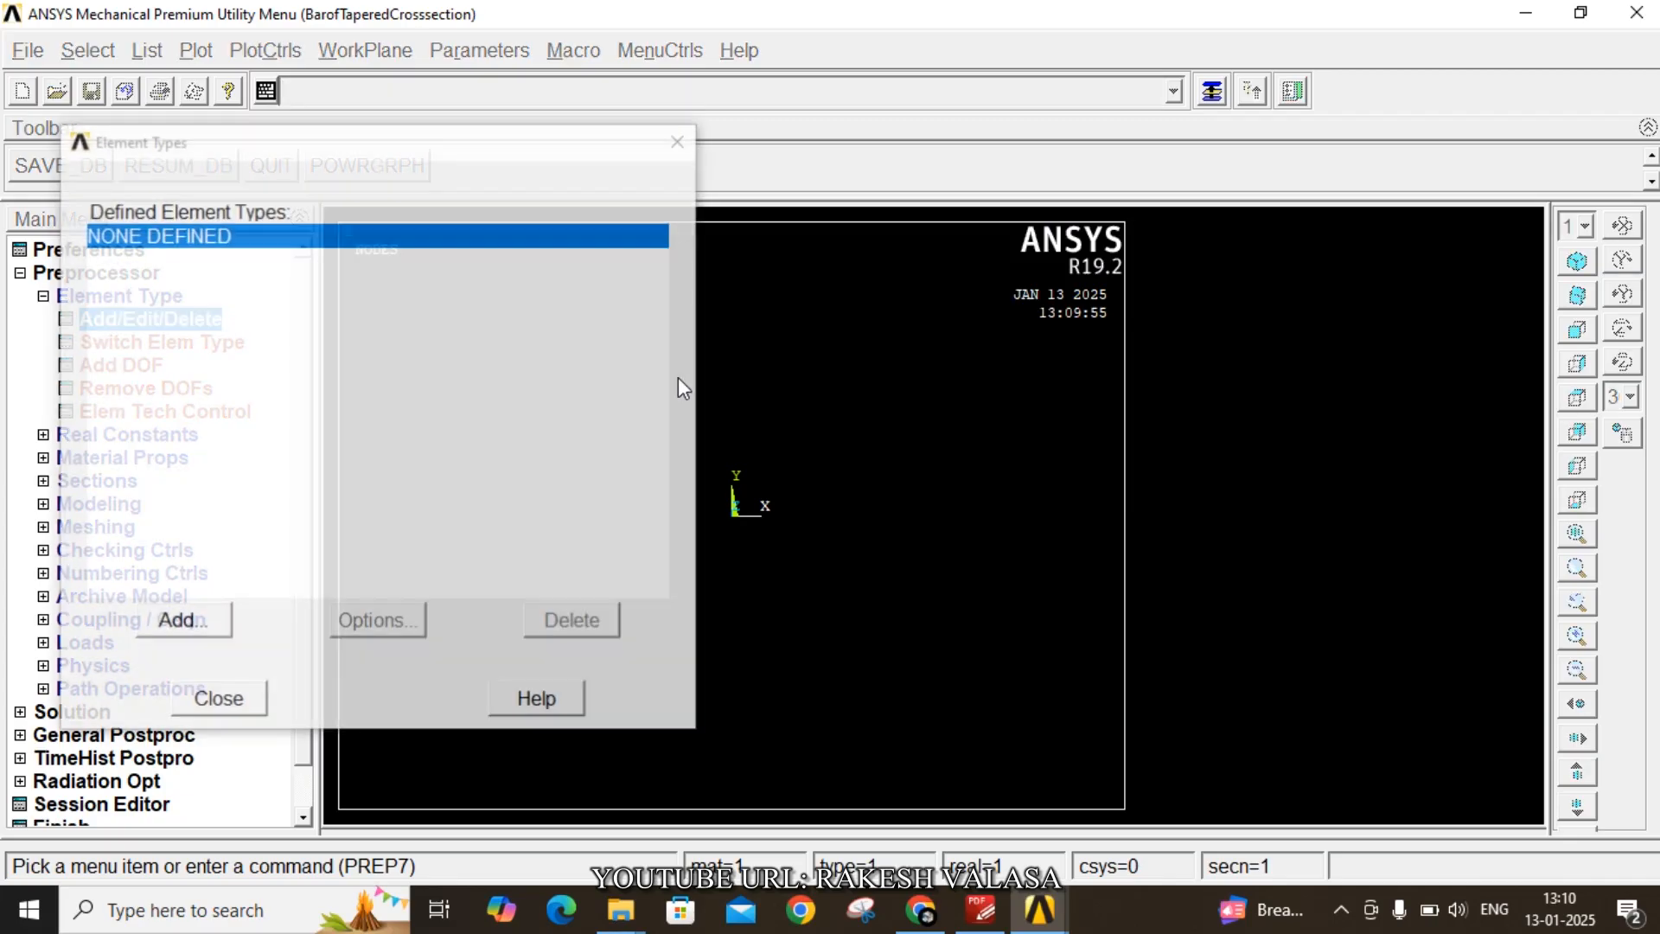
{"action": "left_click", "coordinate": [200, 621]}
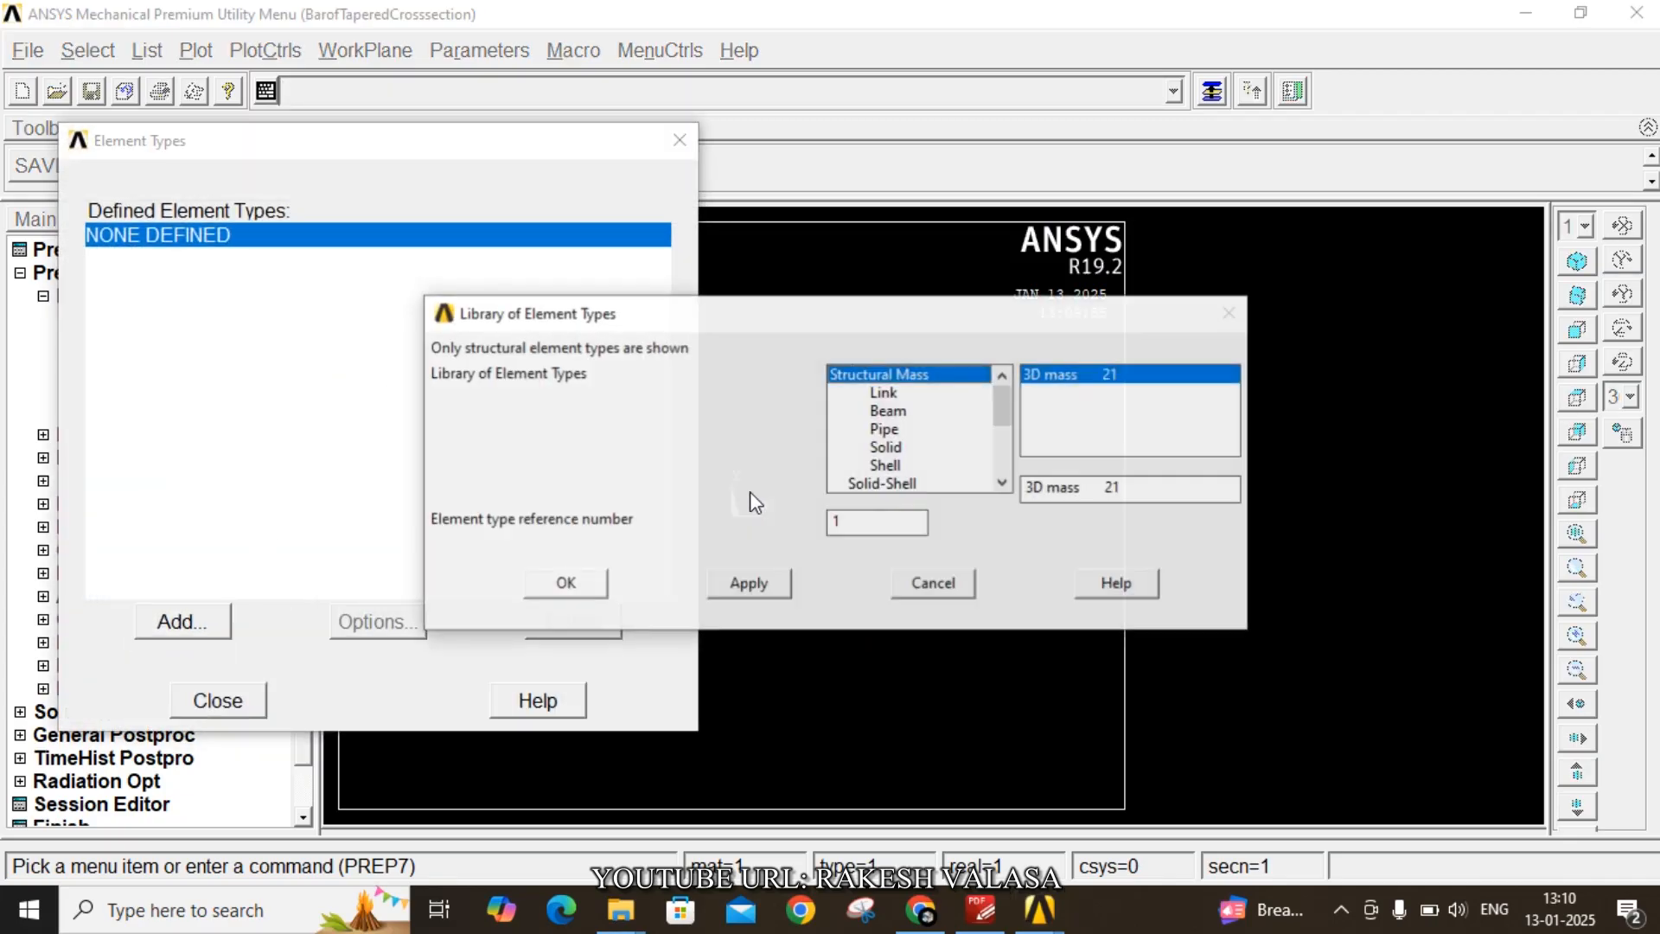
{"action": "left_click", "coordinate": [888, 412]}
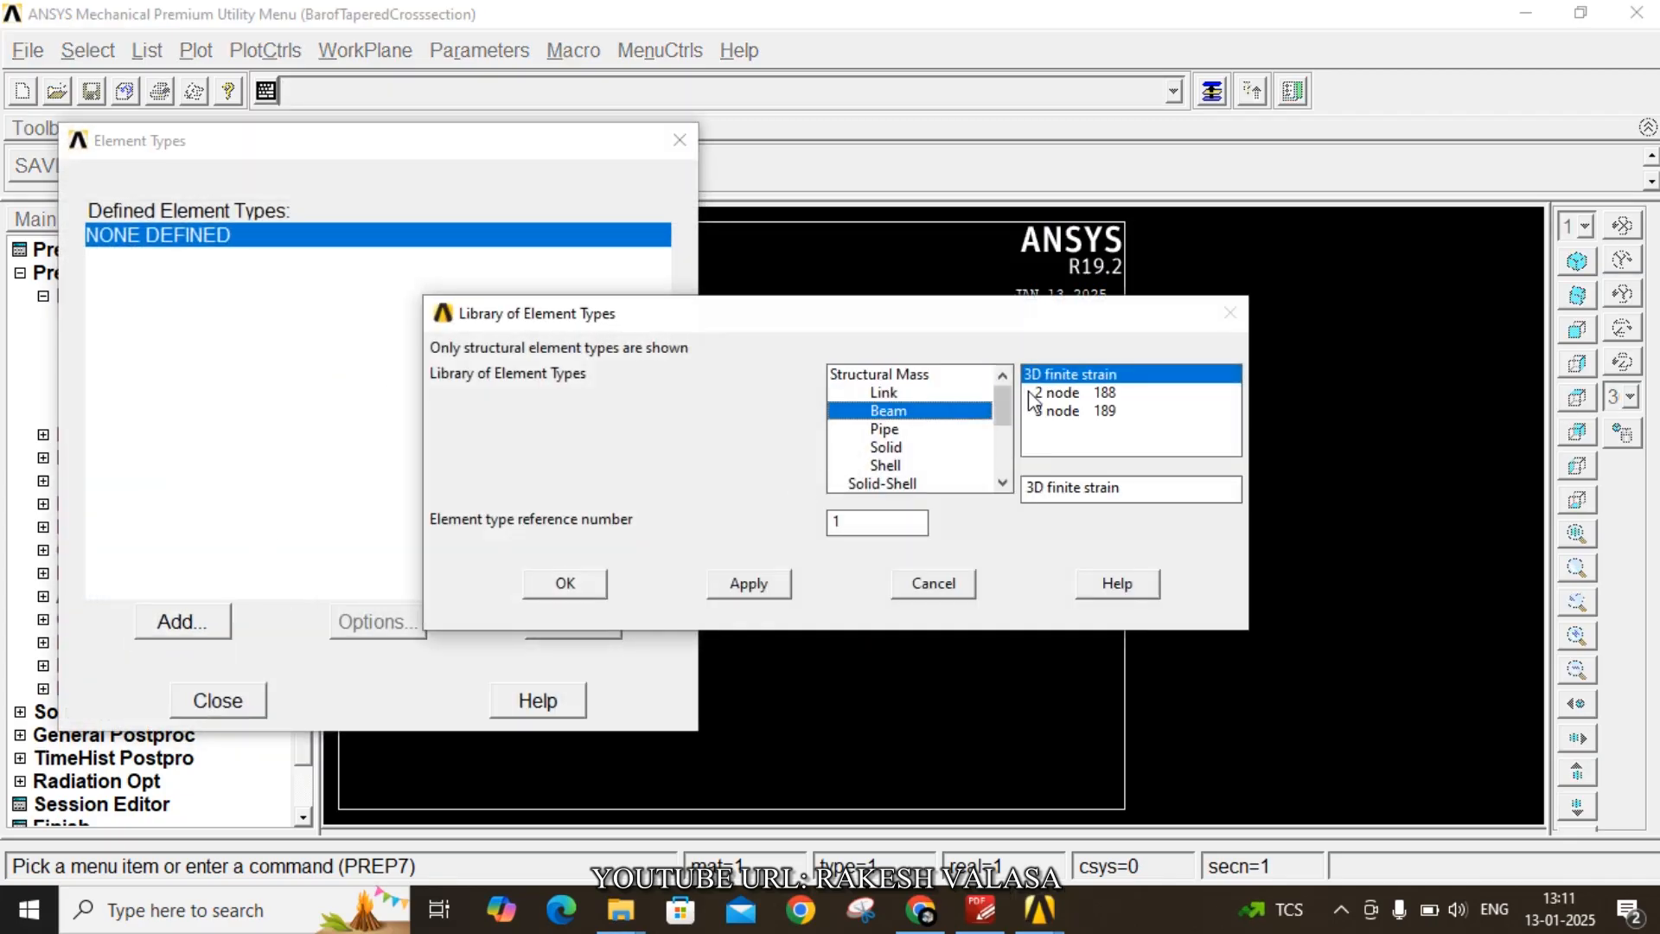
{"action": "left_click", "coordinate": [1056, 394]}
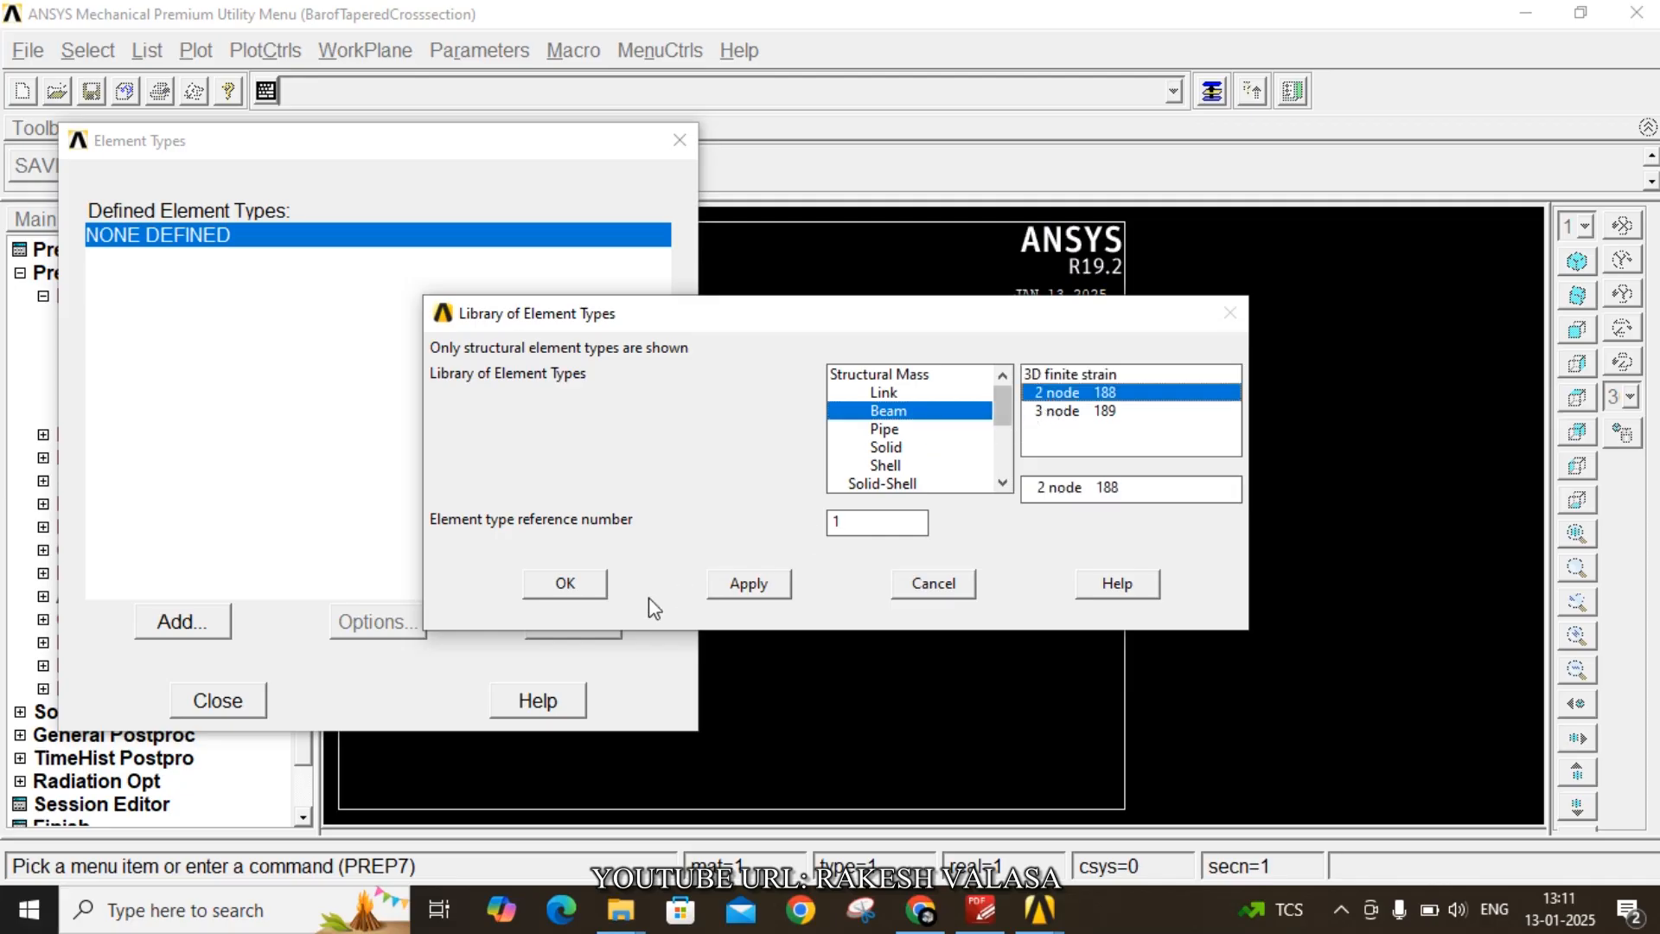
{"action": "left_click", "coordinate": [566, 584]}
{"action": "left_click", "coordinate": [220, 697]}
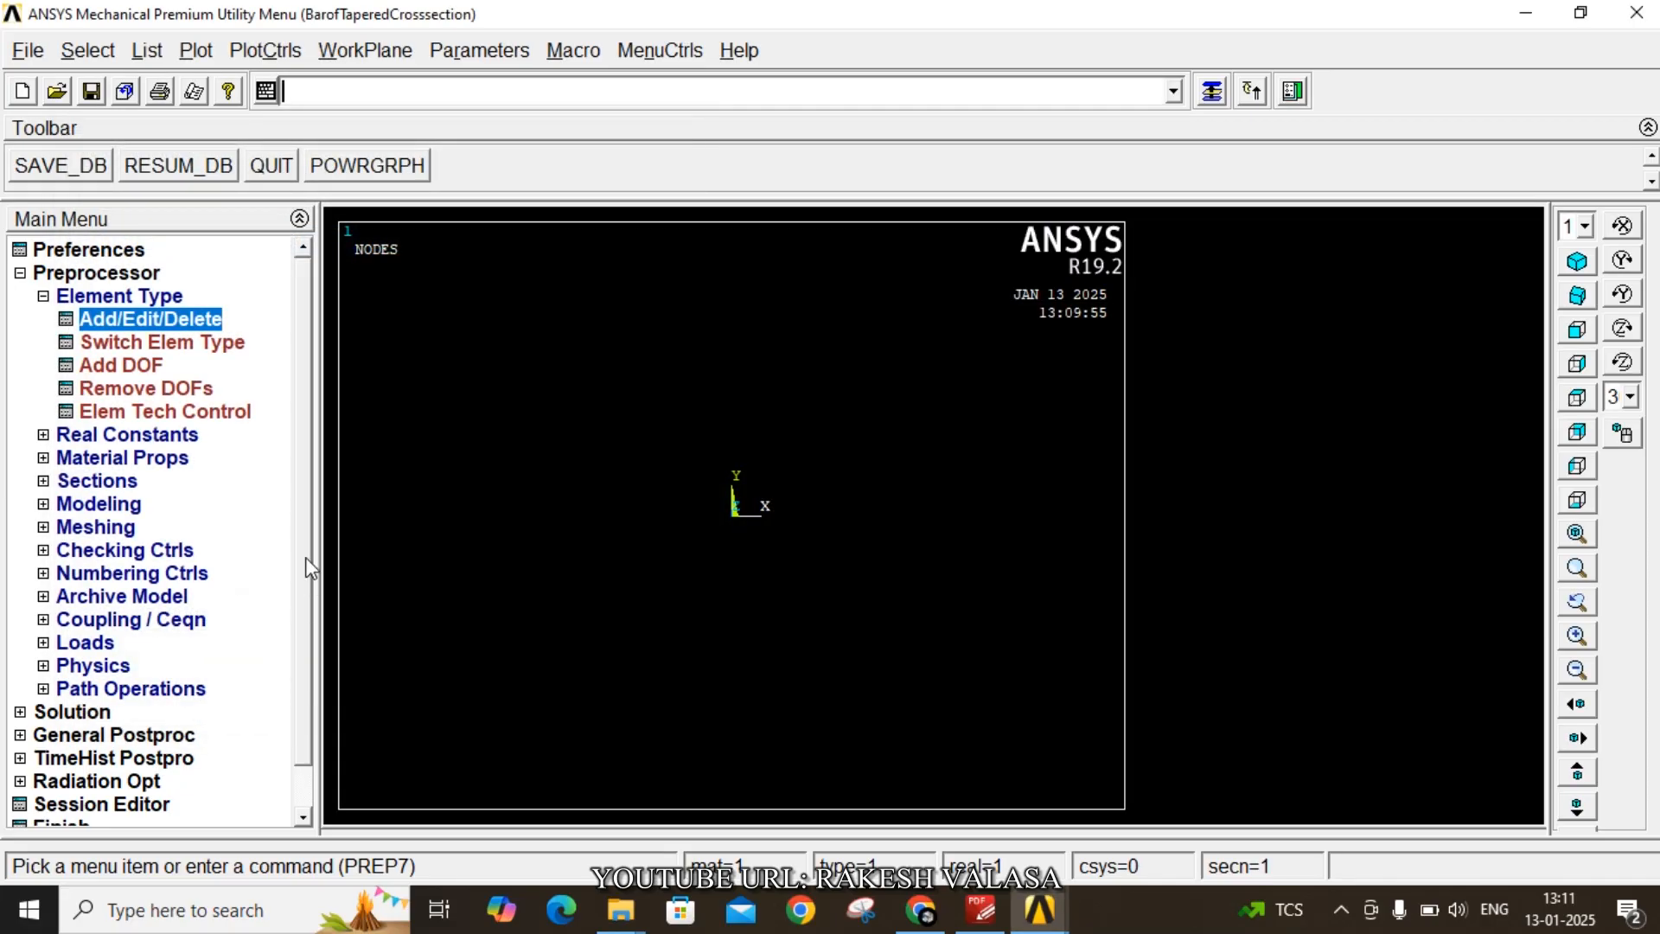
- Define linear elastic isotropic material with EX 200e9 and PRXY 0.3
{"action": "left_click", "coordinate": [115, 460]}
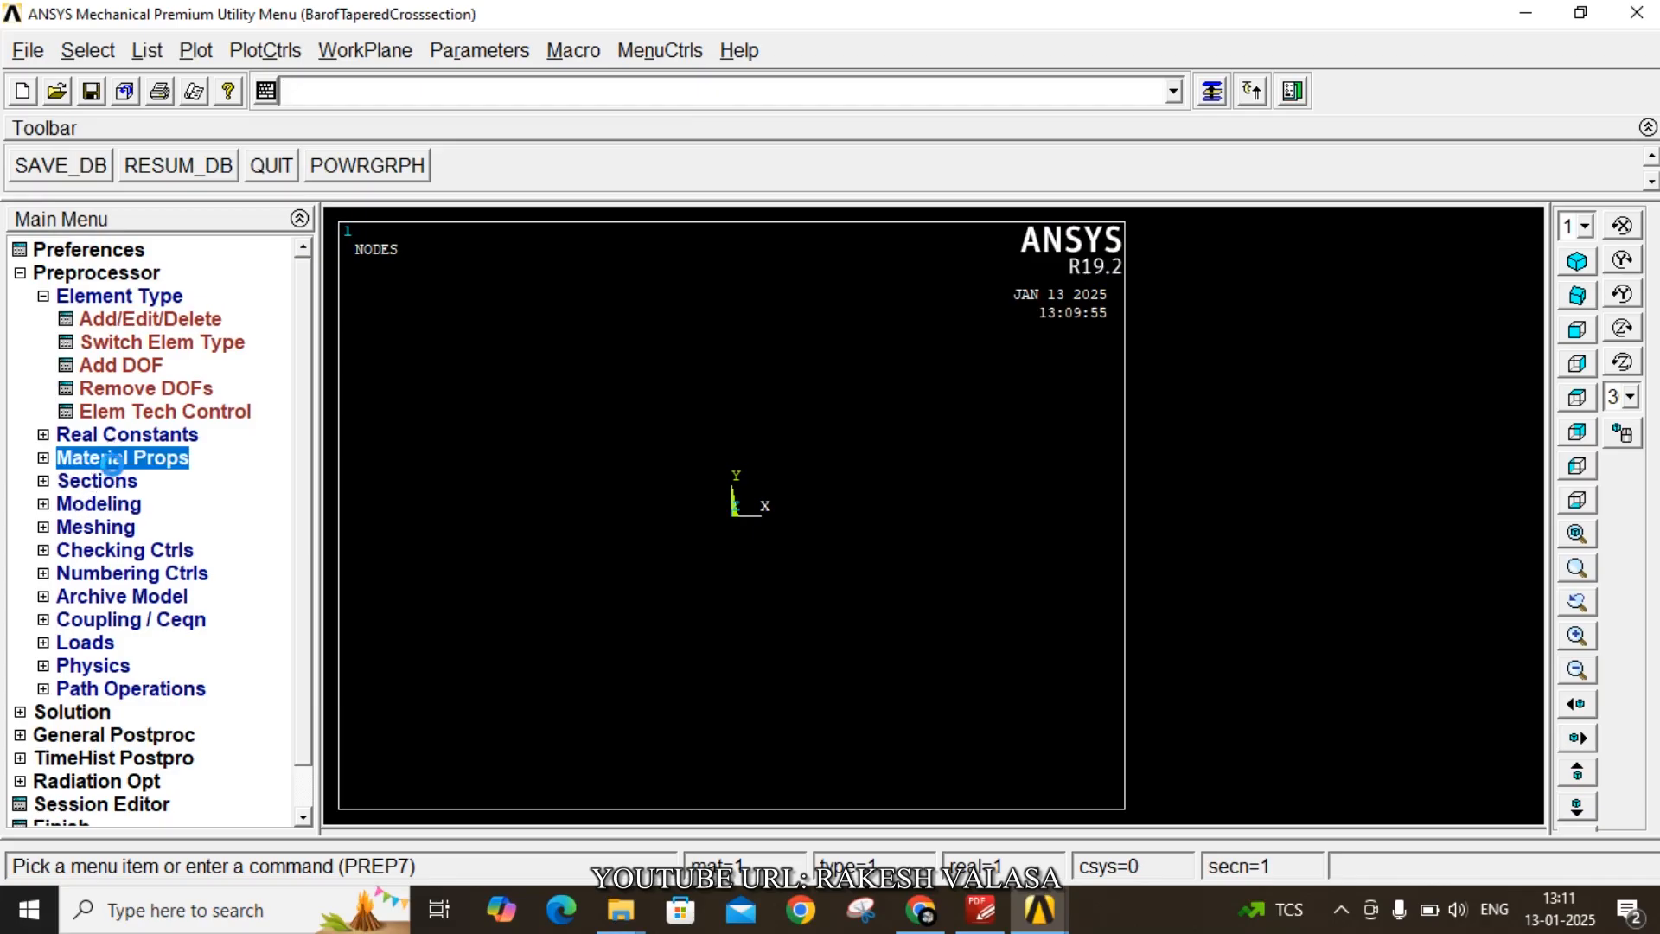
{"action": "left_click", "coordinate": [152, 412]}
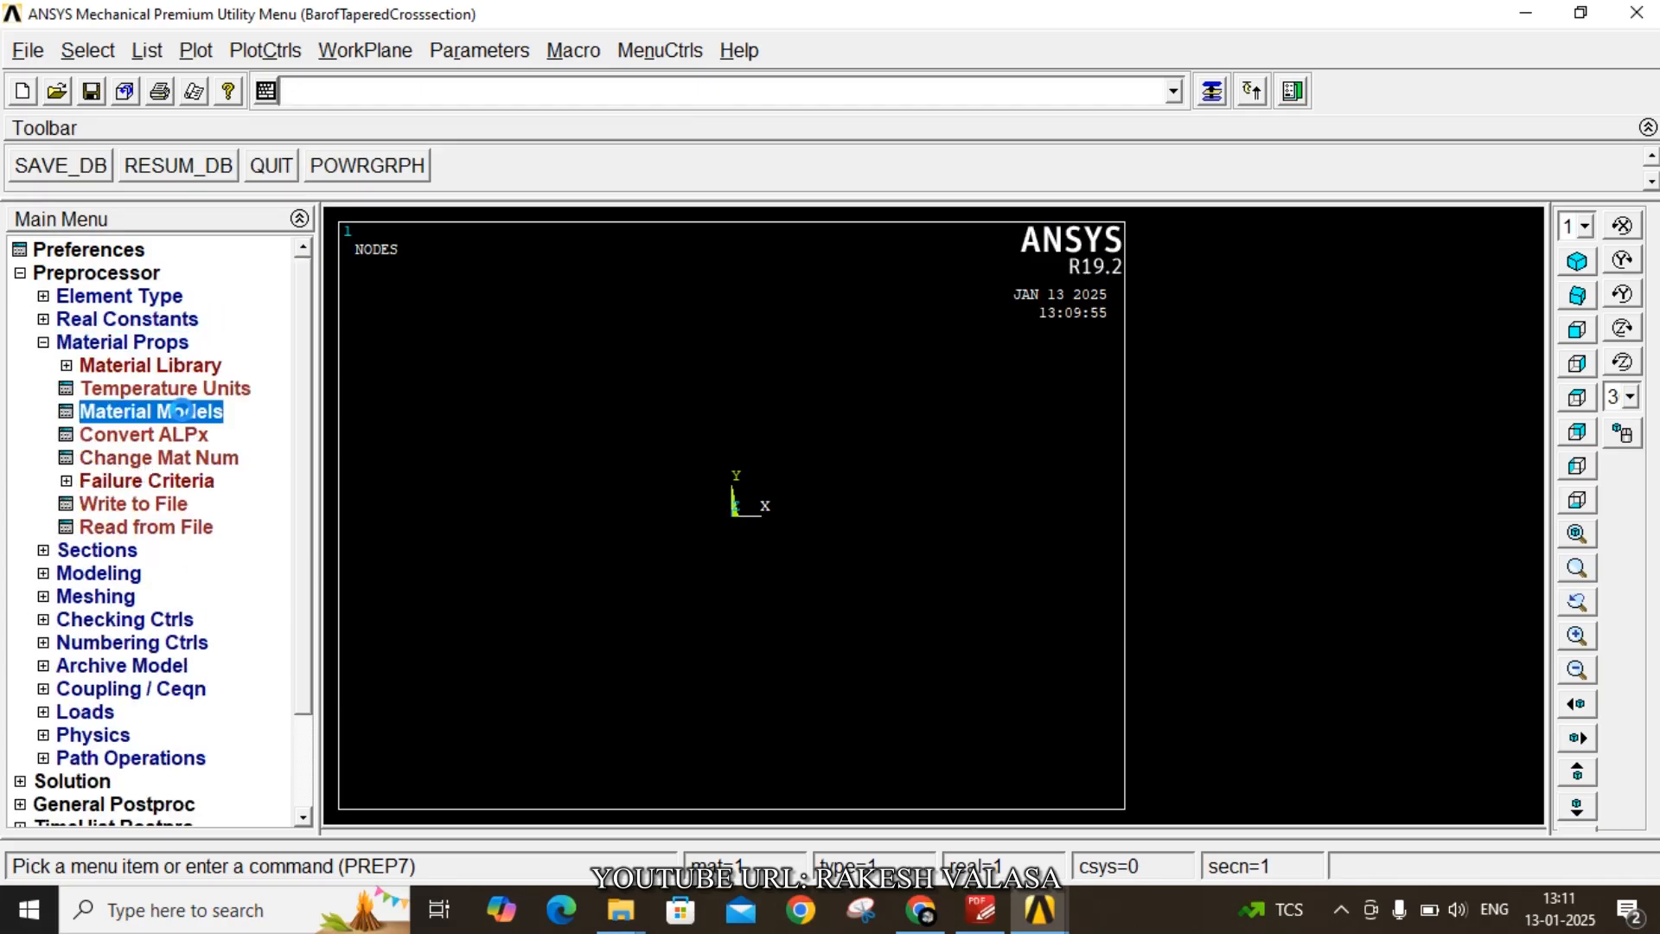
{"action": "double_click", "coordinate": [869, 415]}
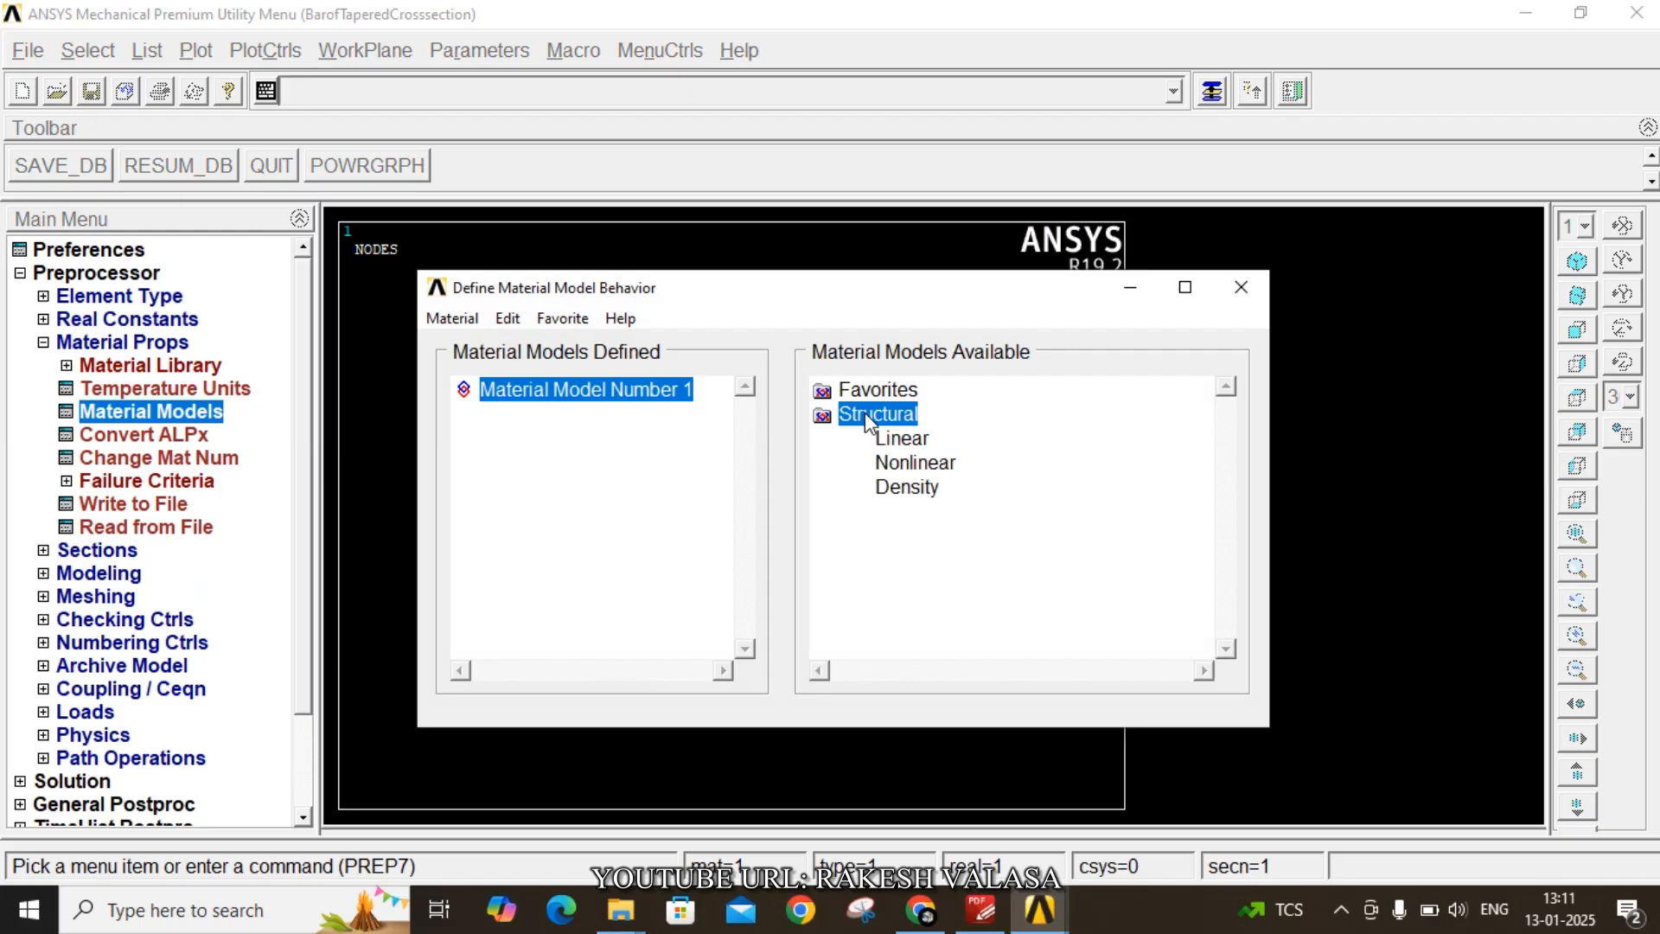
{"action": "double_click", "coordinate": [902, 439]}
{"action": "double_click", "coordinate": [942, 465]}
{"action": "double_click", "coordinate": [978, 488]}
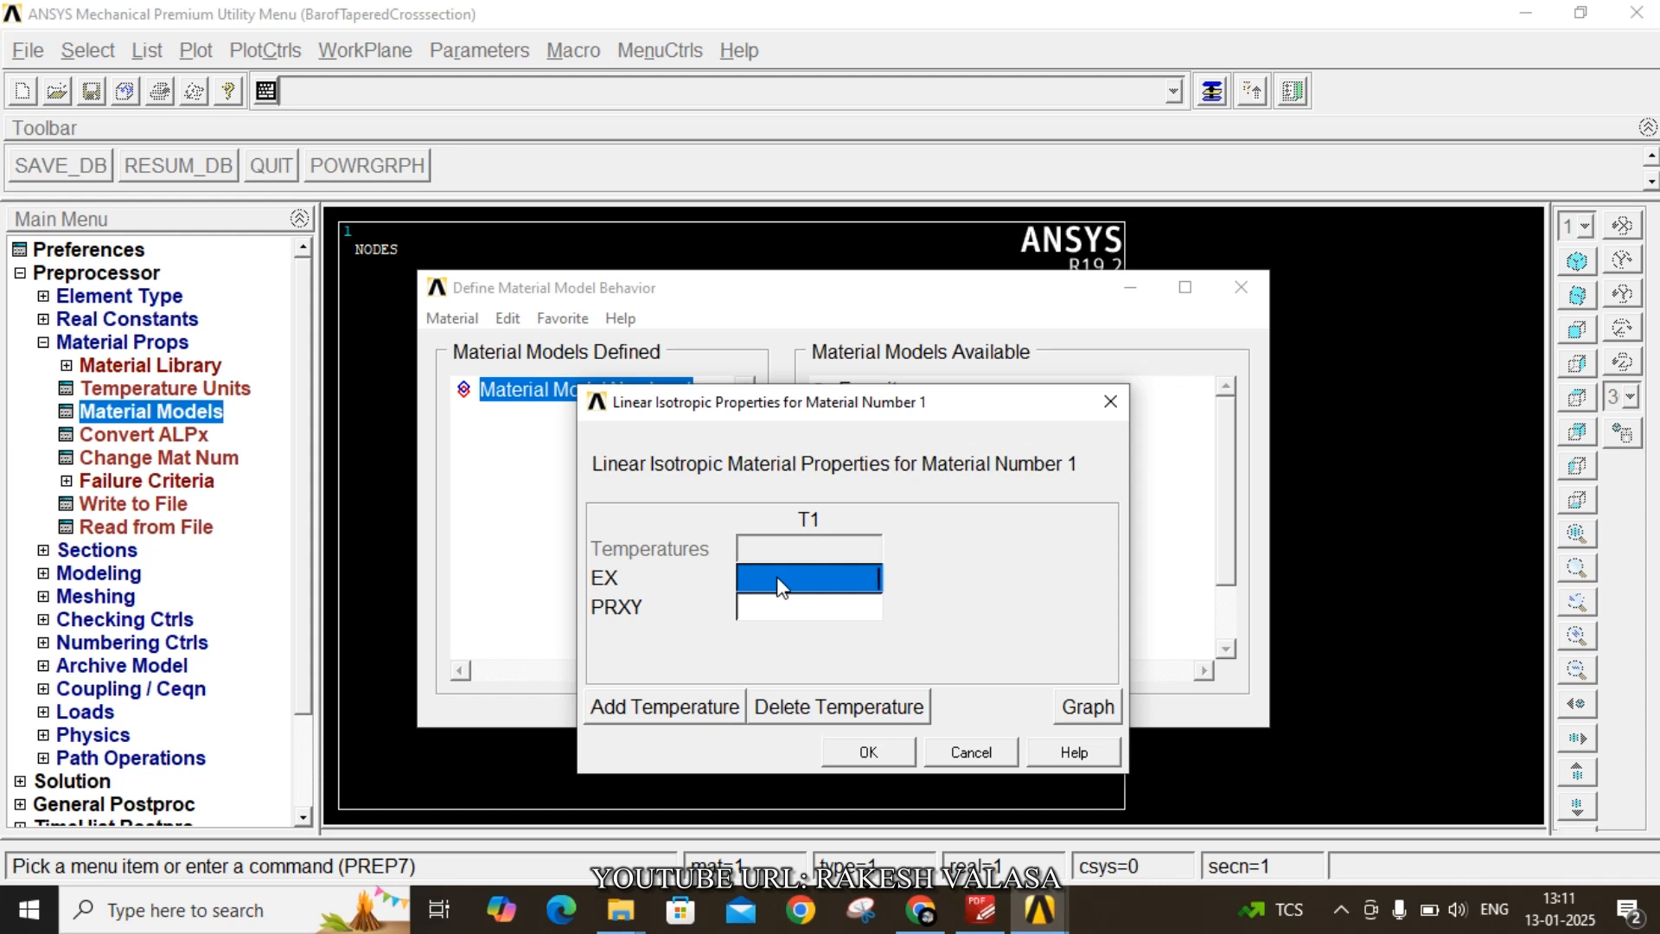
{"action": "type", "text": "2"}
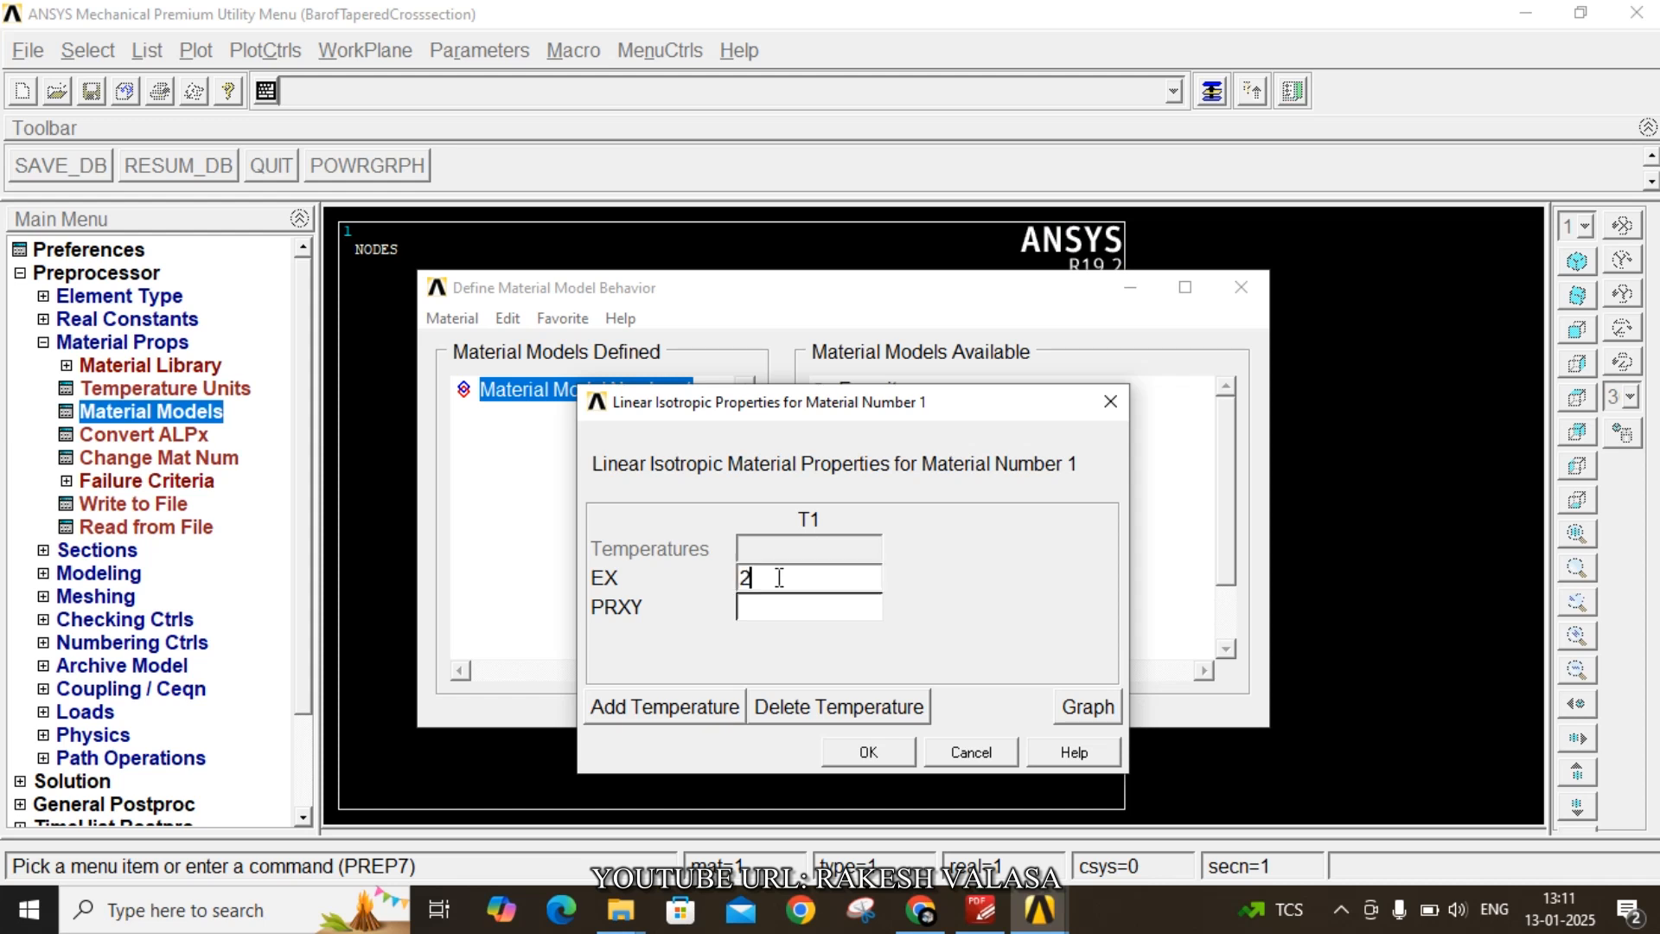
{"action": "type", "text": "00e9"}
{"action": "left_click", "coordinate": [778, 610]}
{"action": "type", "text": "0.3"}
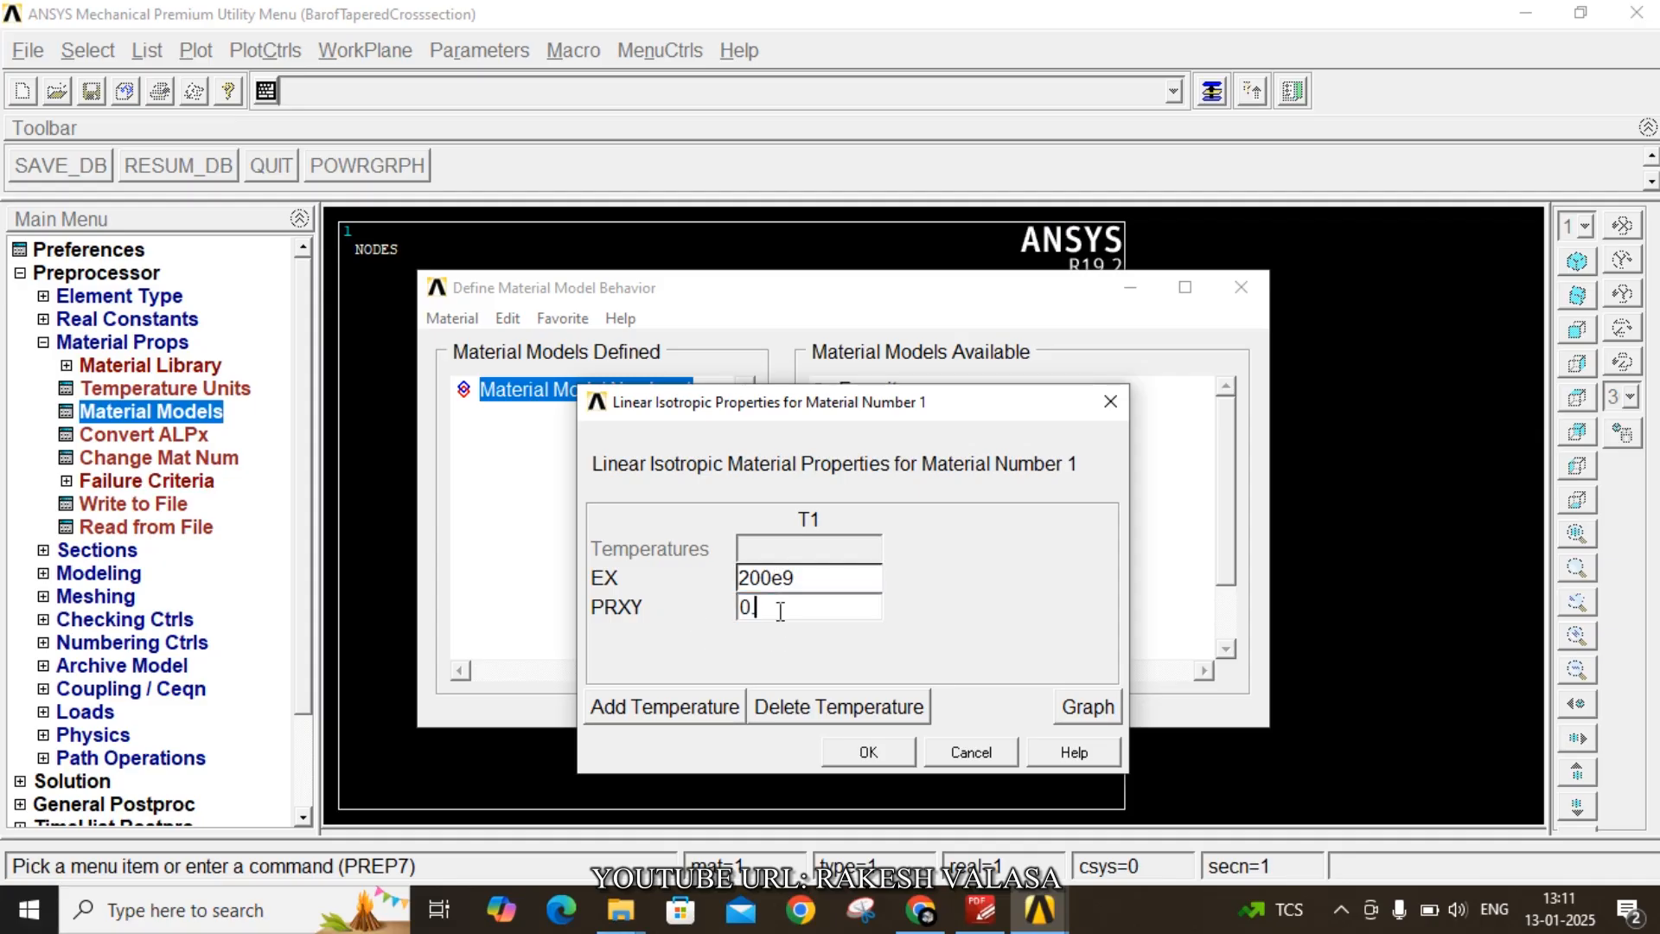
{"action": "left_click", "coordinate": [862, 754]}
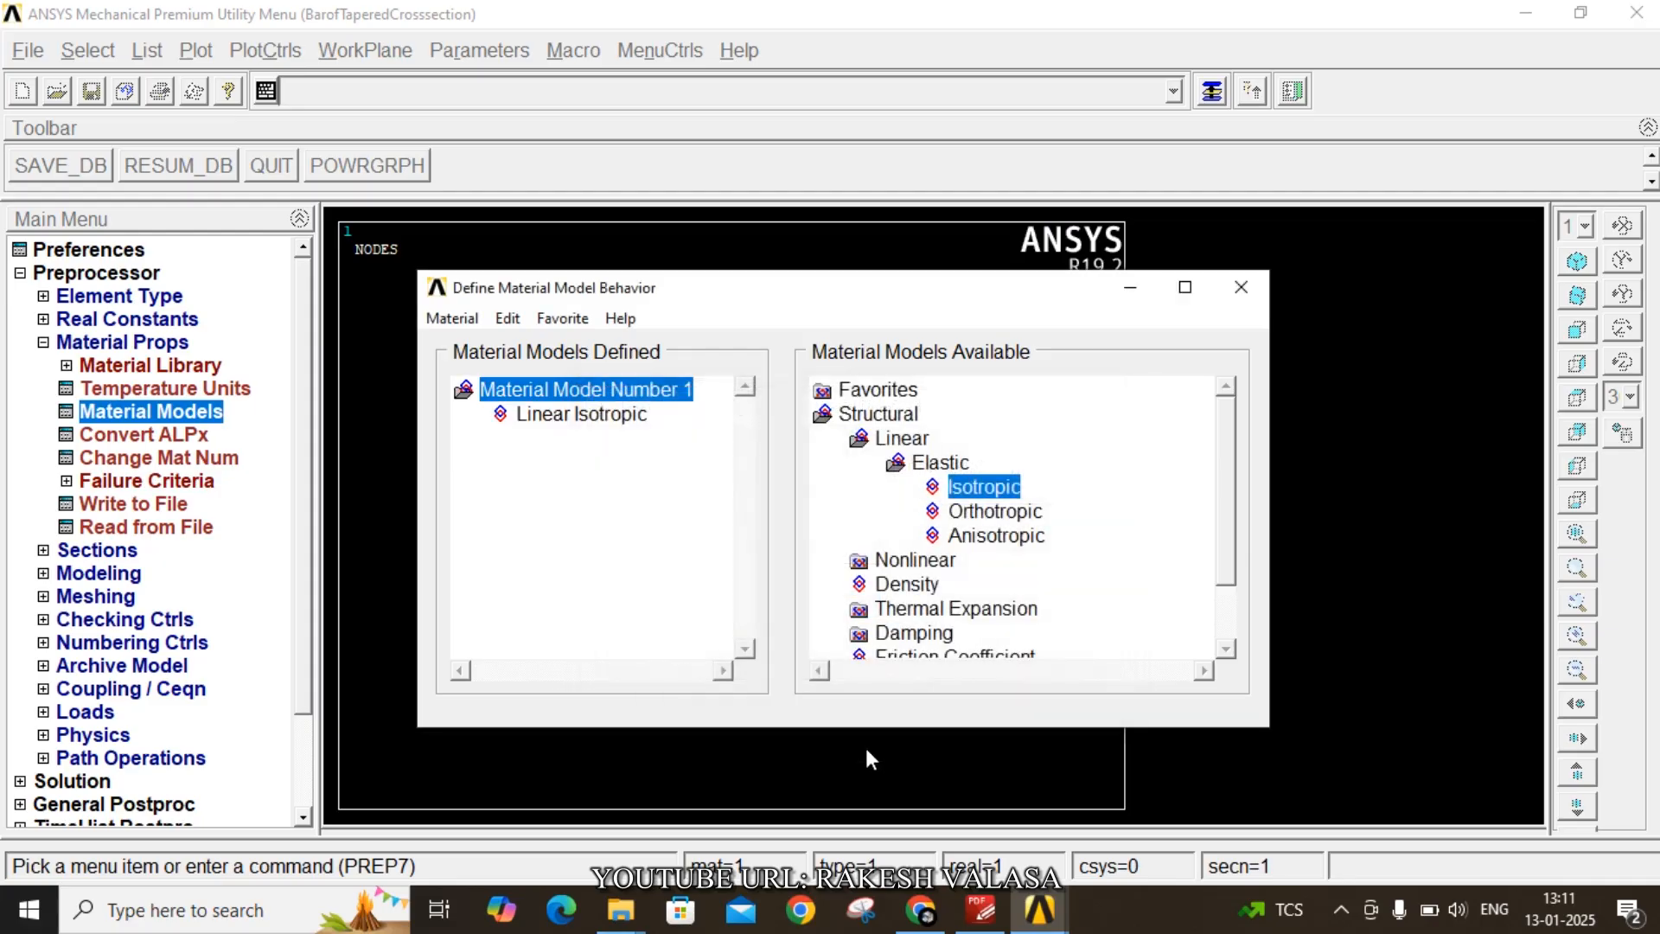
{"action": "left_click", "coordinate": [1241, 287]}
- Create beam common section 1 named Left with B 60e-3 and H 10e-3
{"action": "left_click", "coordinate": [94, 551]}
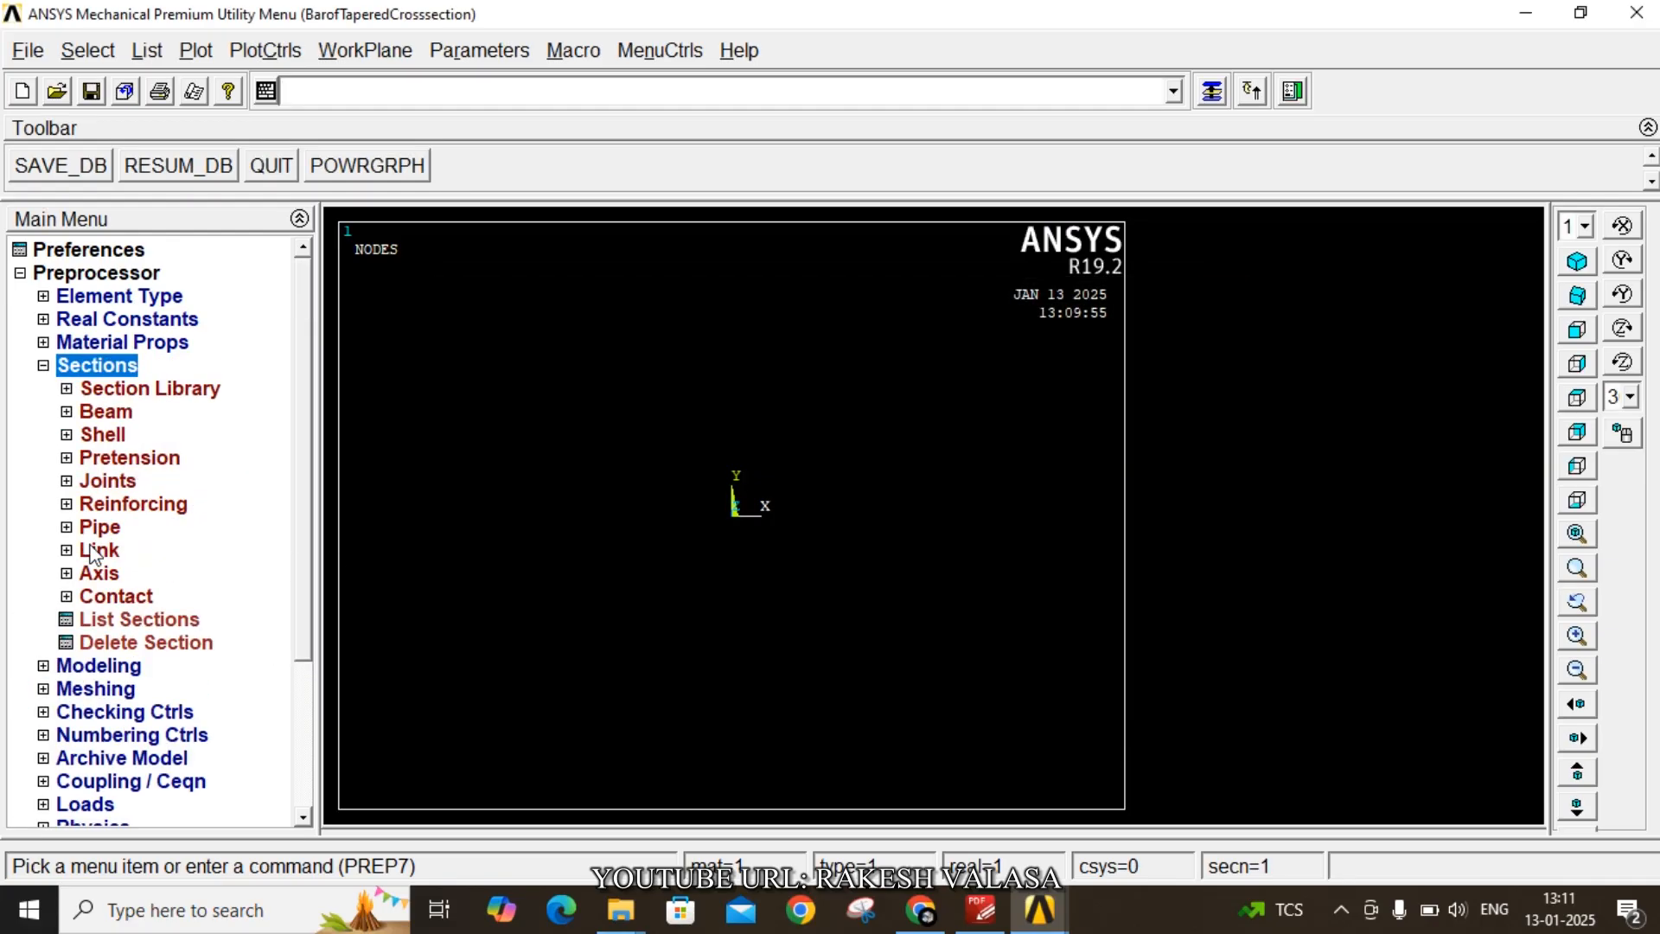
{"action": "left_click", "coordinate": [119, 416]}
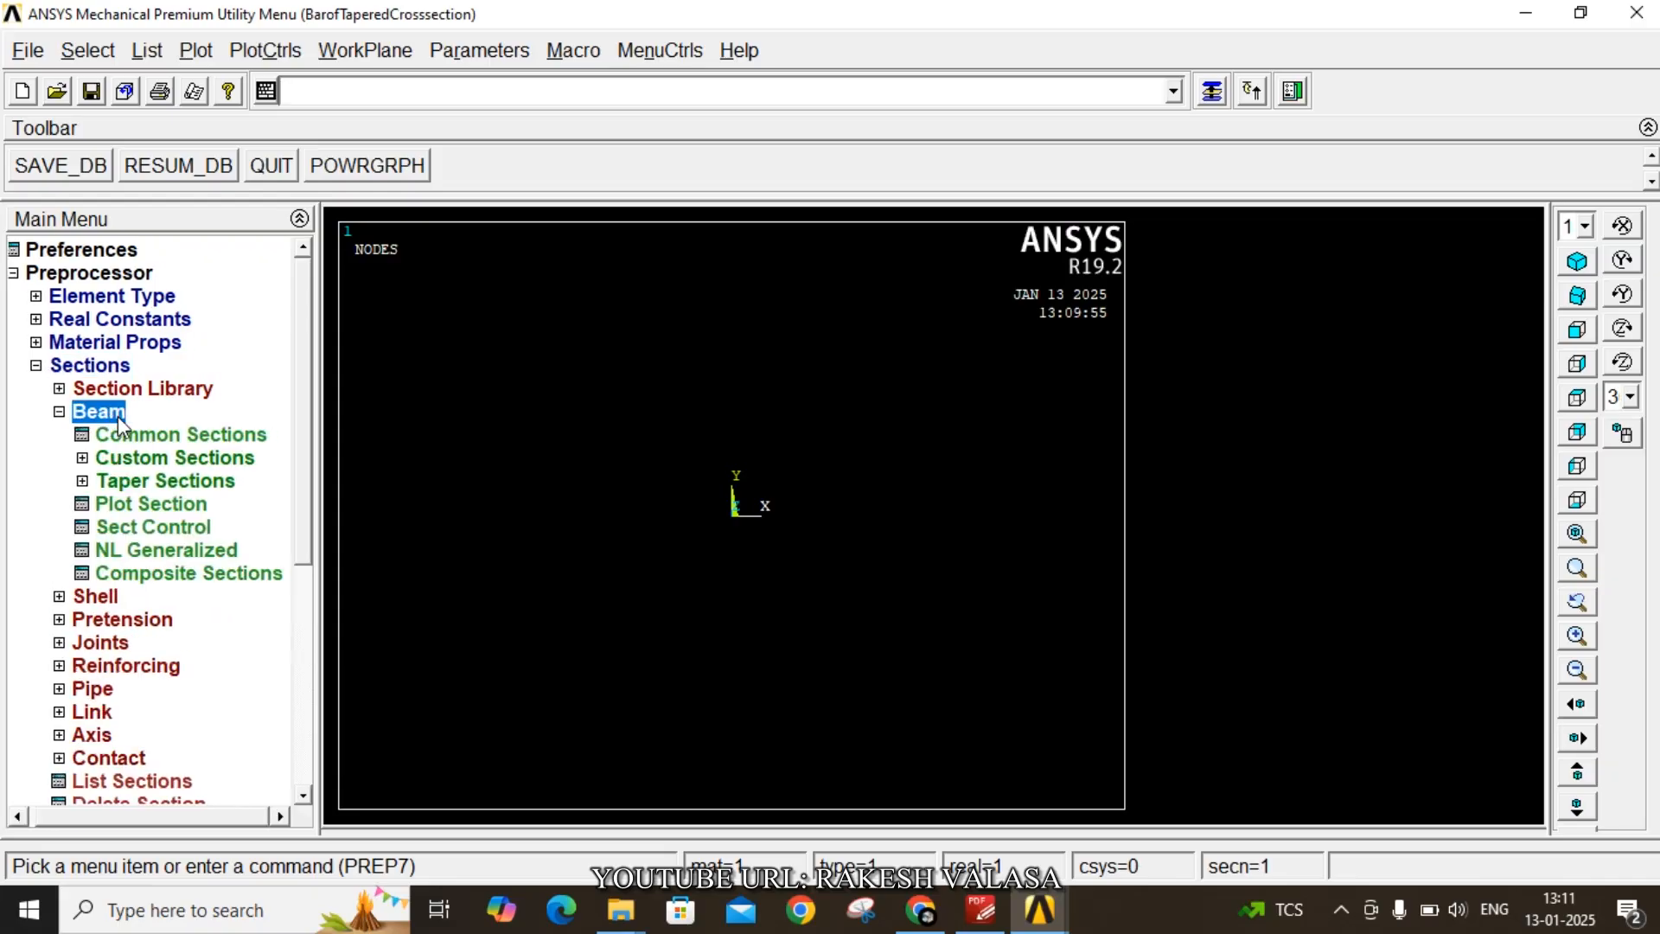
{"action": "left_click", "coordinate": [160, 436]}
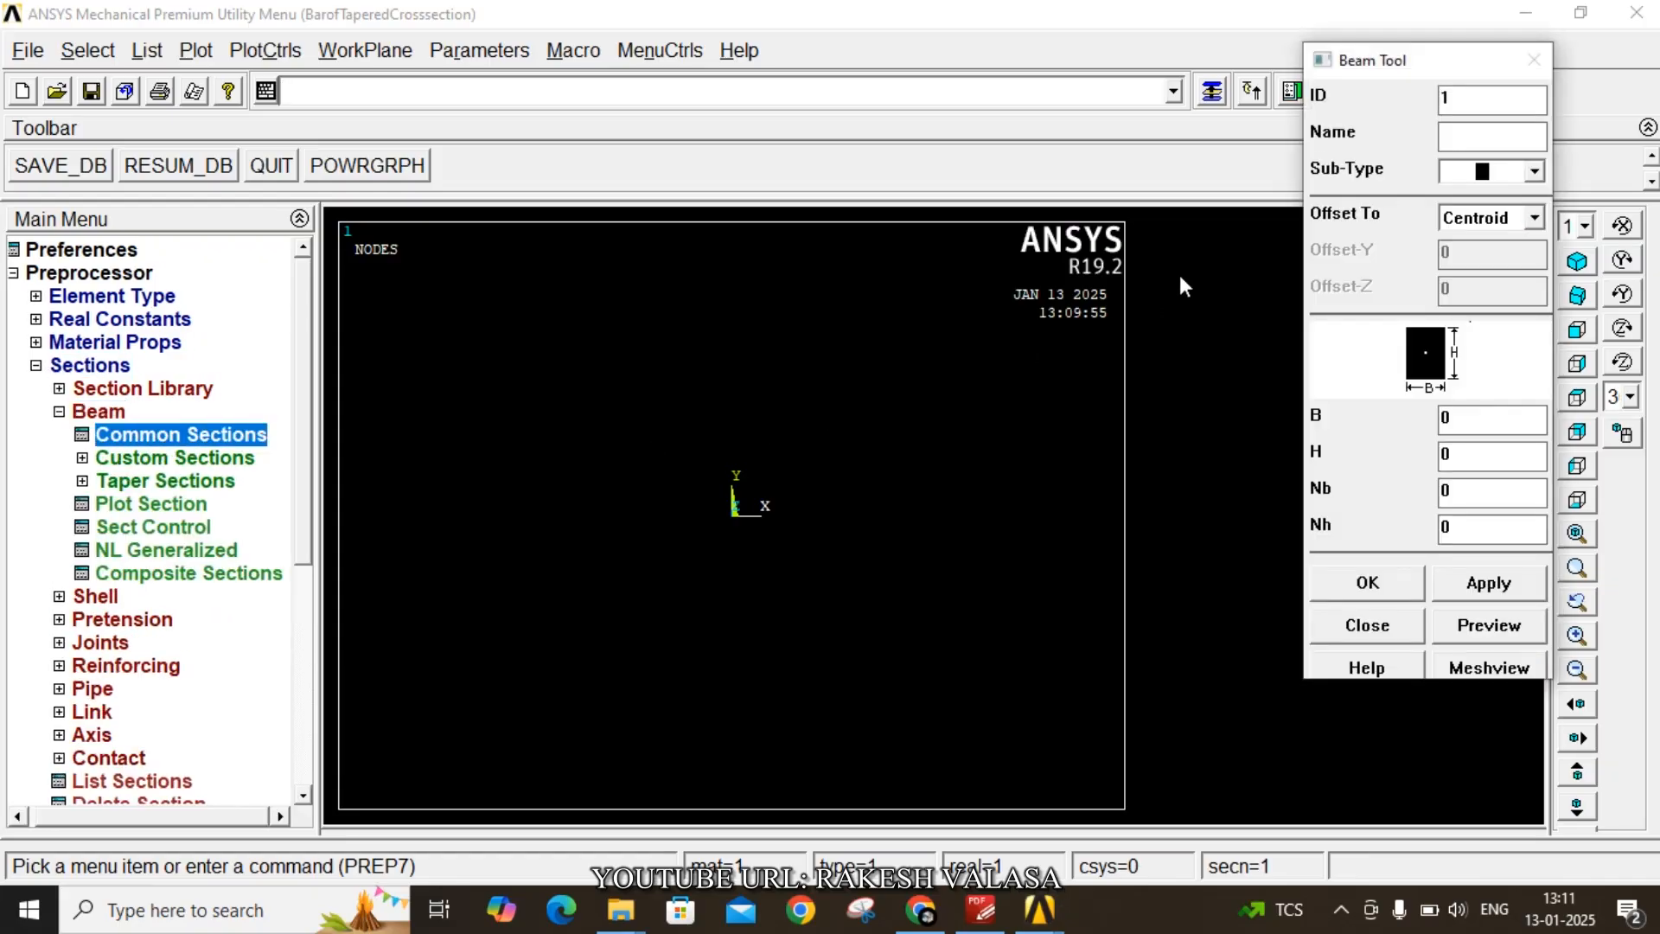
{"action": "left_click", "coordinate": [1469, 136]}
{"action": "type", "text": "Lefr"}
{"action": "key", "text": "BackSpace"}
{"action": "type", "text": "t"}
{"action": "double_click", "coordinate": [1460, 418]}
{"action": "type", "text": "60e-3"}
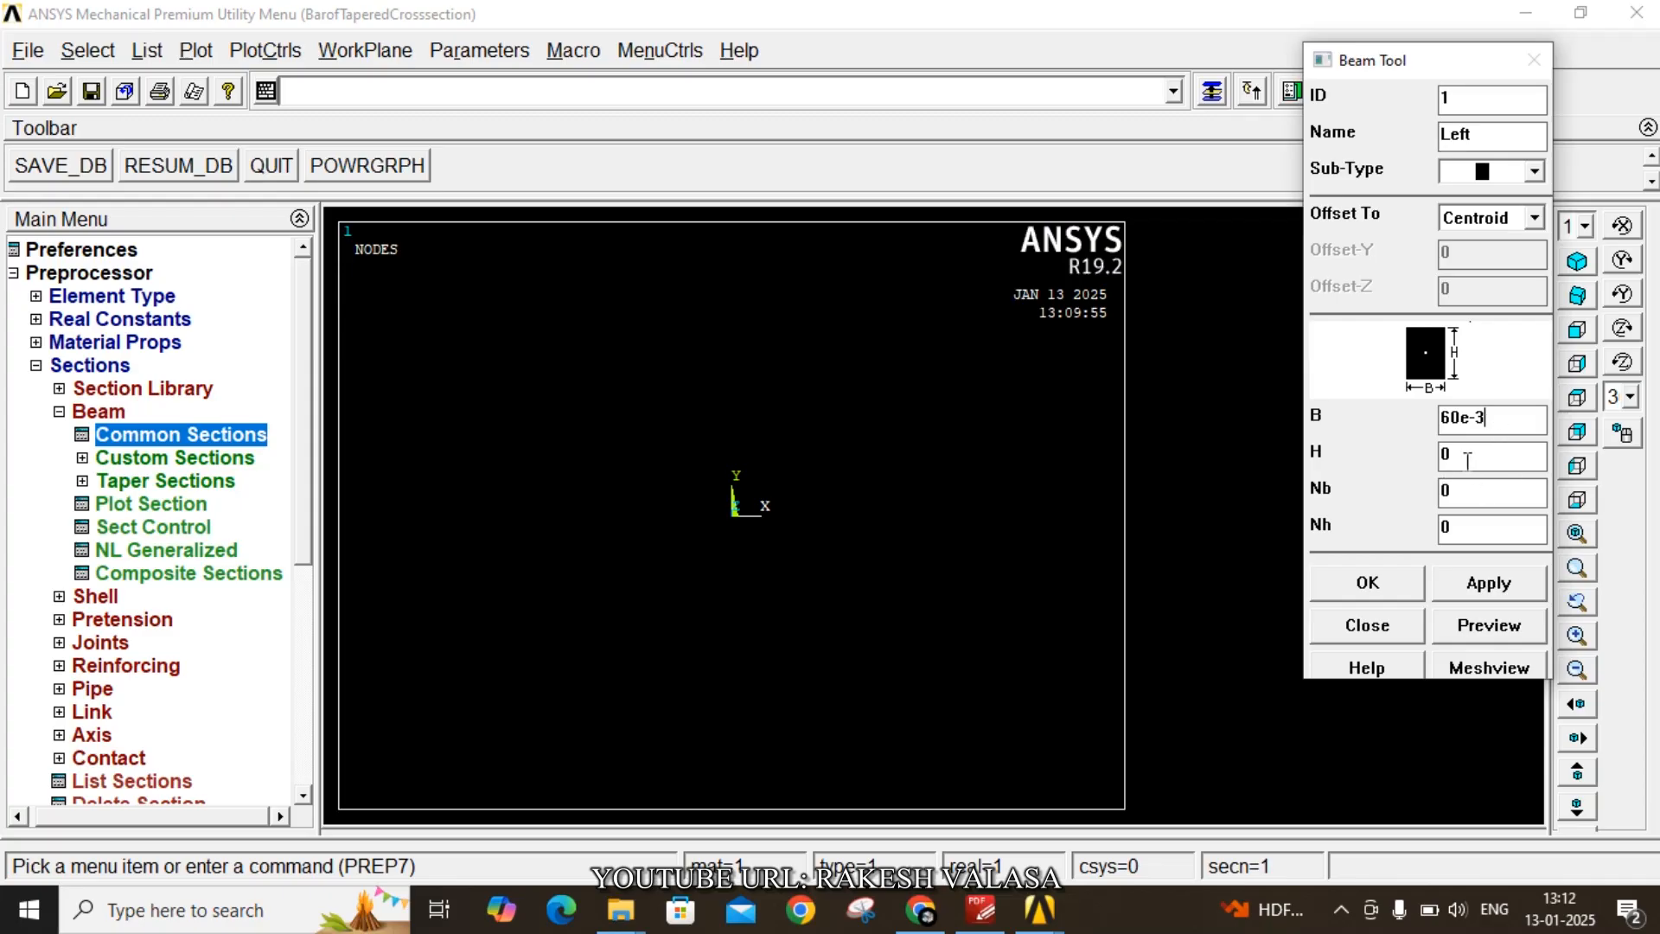
{"action": "double_click", "coordinate": [1441, 454]}
{"action": "type", "text": "10e-3"}
{"action": "left_click", "coordinate": [1475, 590]}
- Create beam section 2 named Right with B 30e-3 and H 10e-3
{"action": "type", "text": "2"}
{"action": "left_click", "coordinate": [1465, 135]}
{"action": "type", "text": "Right"}
{"action": "double_click", "coordinate": [1446, 420]}
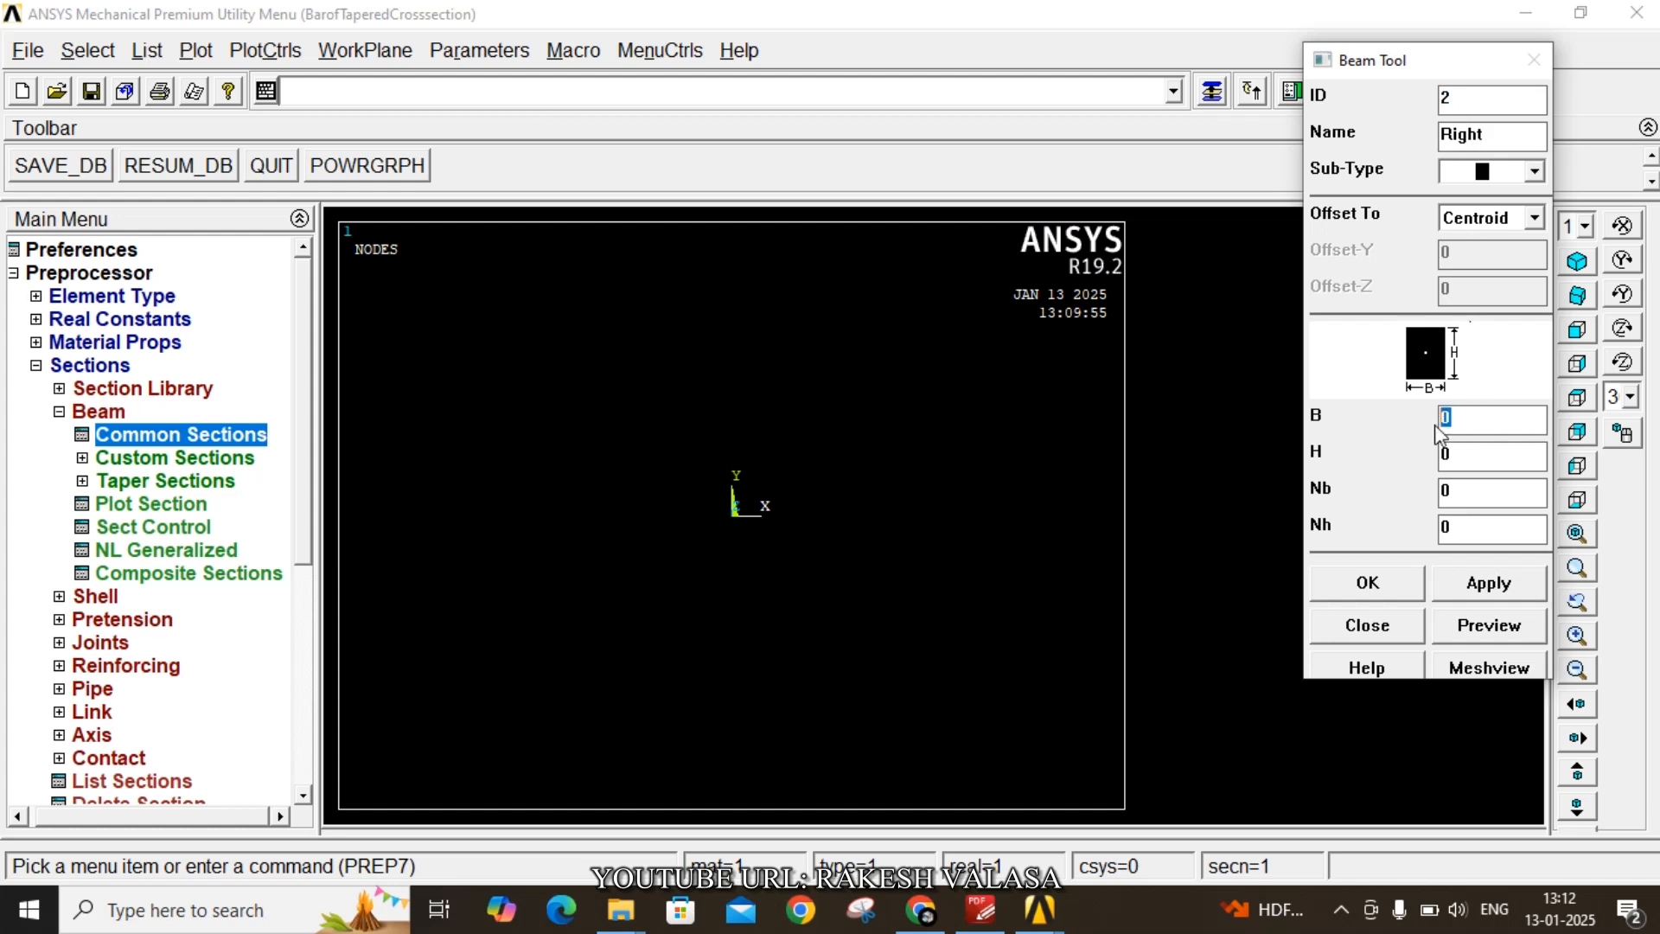
{"action": "type", "text": "30e-3"}
{"action": "left_click_drag", "start_coordinate": [1458, 447], "coordinate": [1431, 454]}
{"action": "type", "text": "10e-3"}
{"action": "left_click", "coordinate": [1367, 585]}
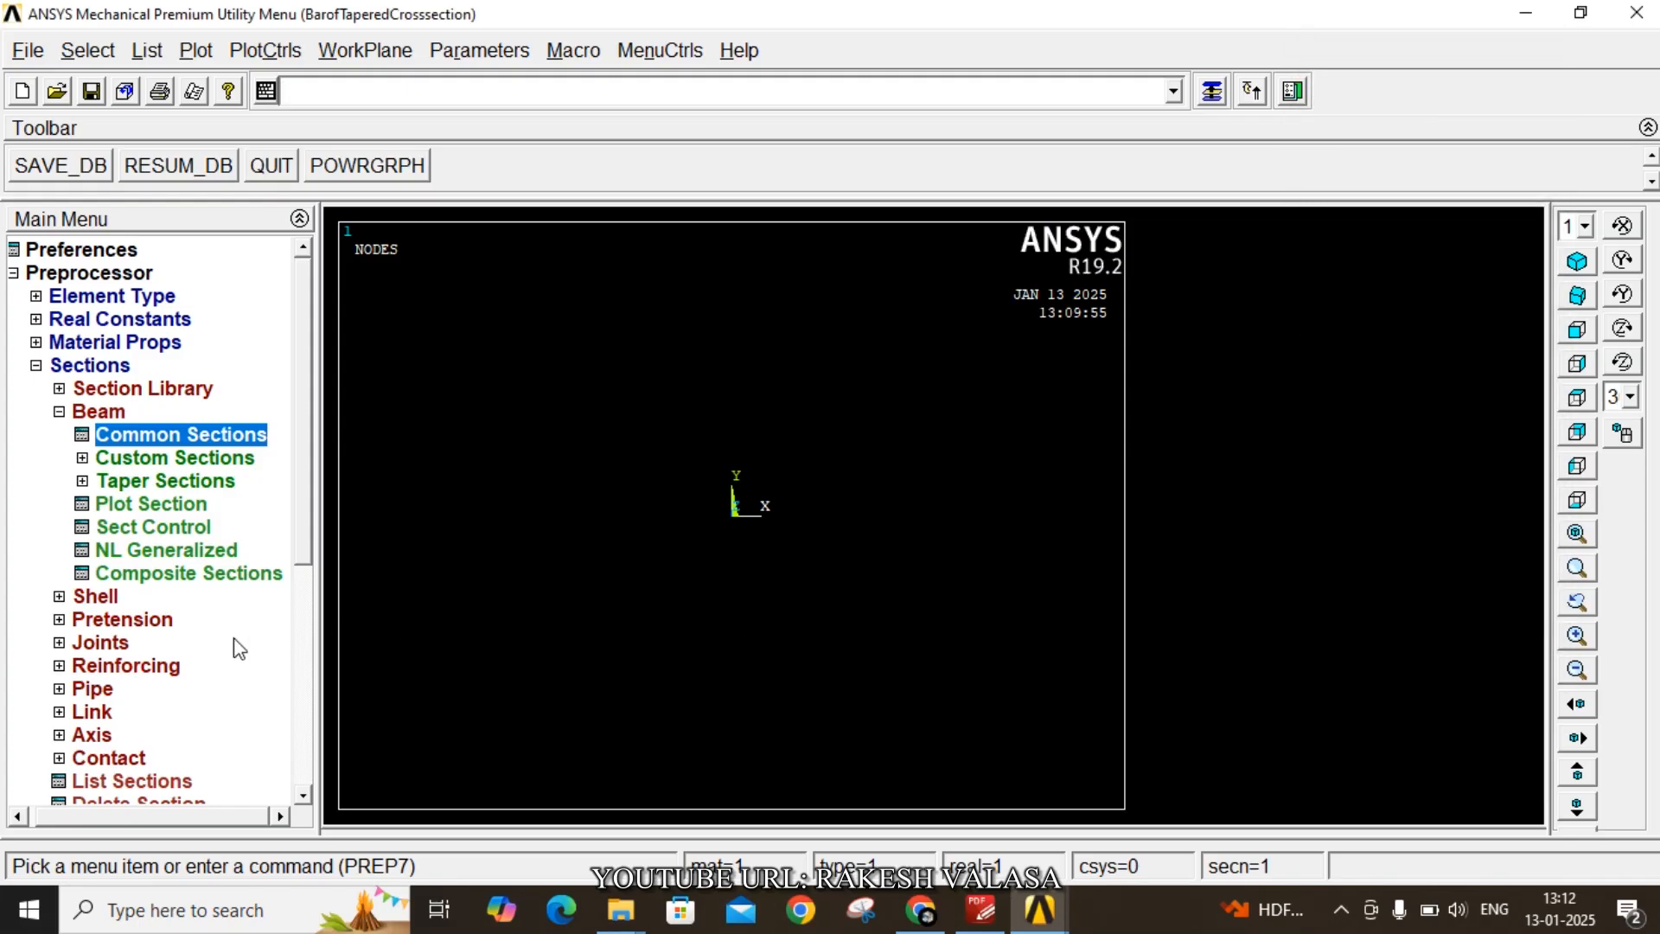
- Create taper section 3 named TAPER from section Left at X 0 to section Right at X 0.24
{"action": "left_click", "coordinate": [143, 481]}
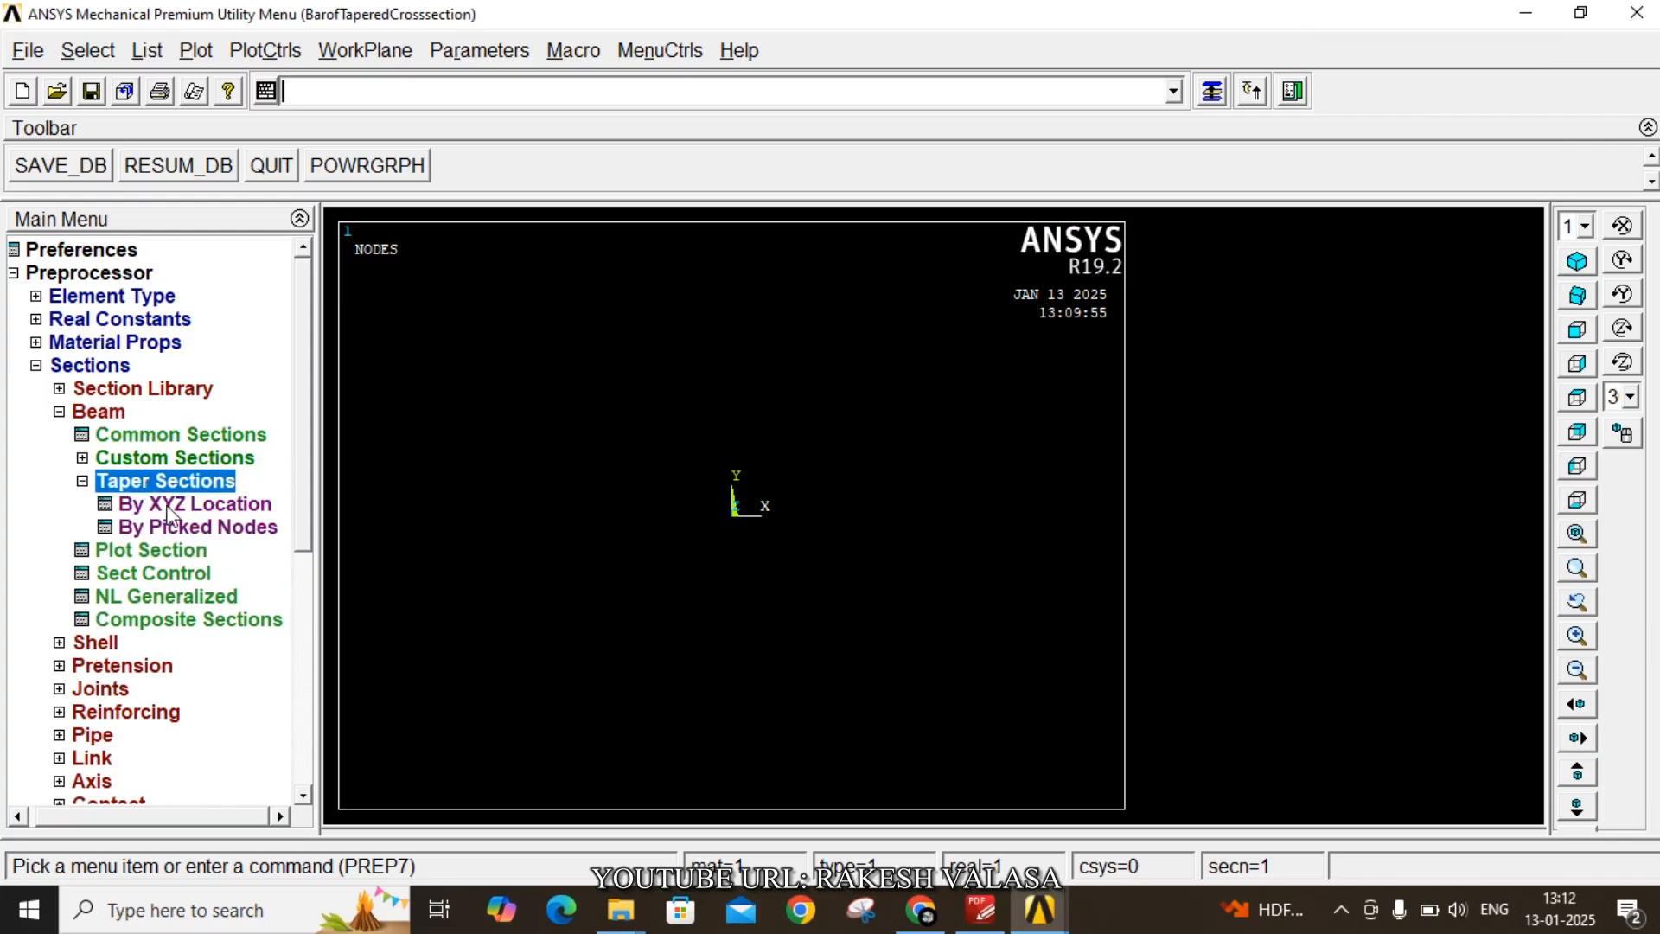
{"action": "left_click", "coordinate": [169, 503]}
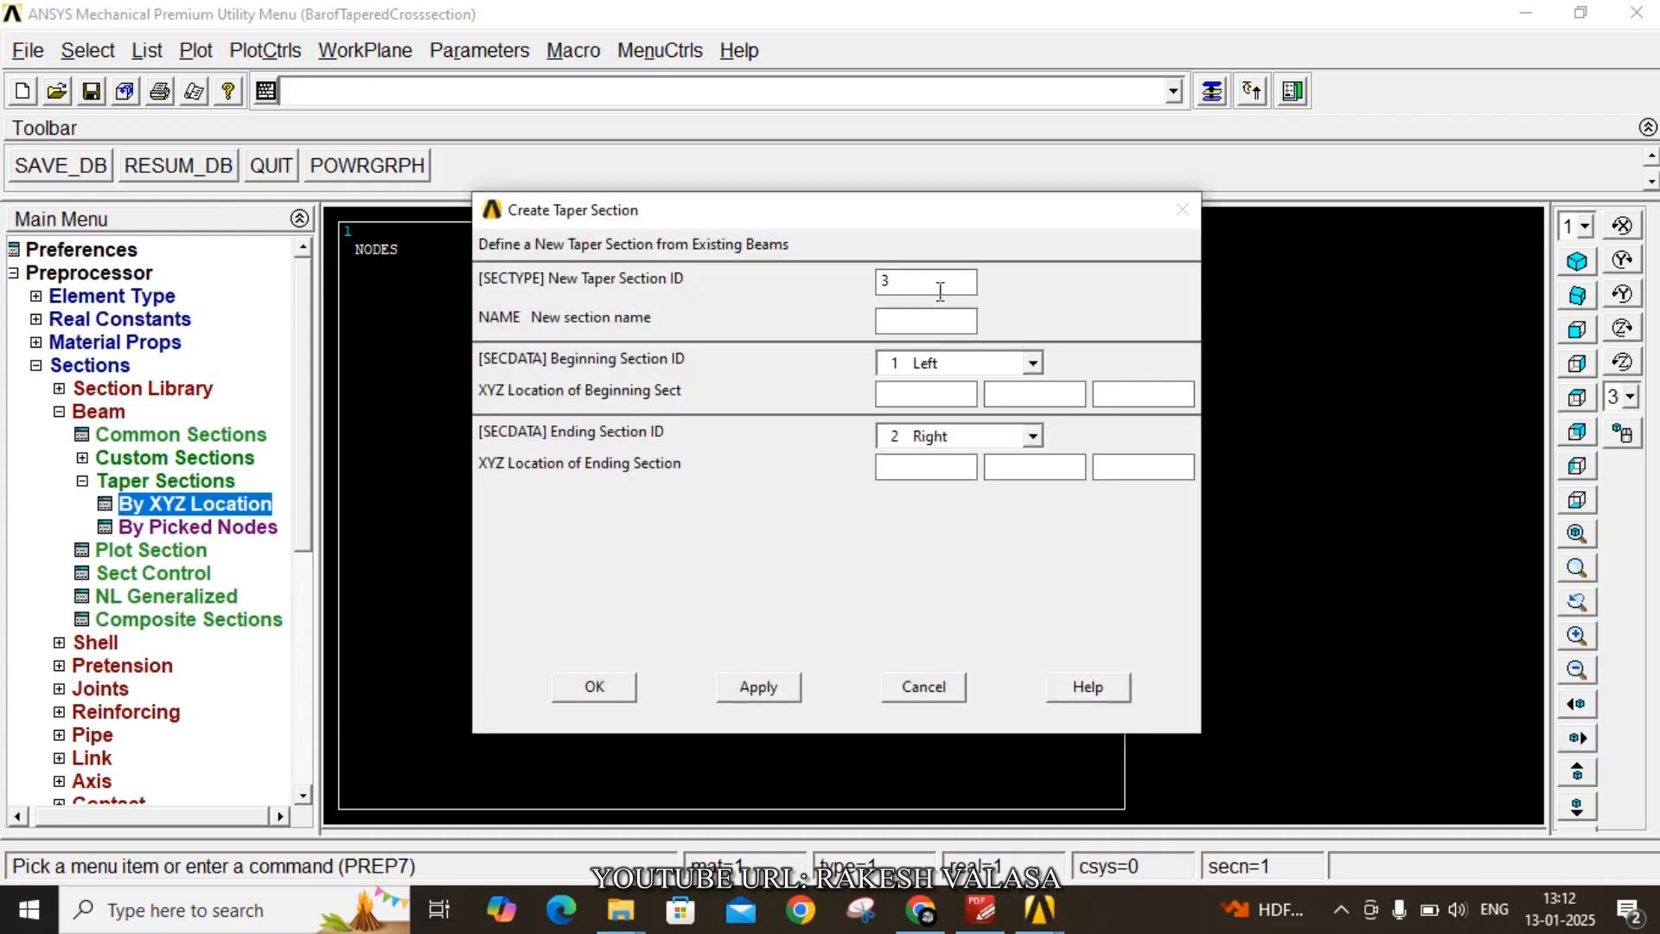
{"action": "left_click", "coordinate": [912, 319]}
{"action": "type", "text": "TAPER"}
{"action": "left_click", "coordinate": [909, 395]}
{"action": "type", "text": "0"}
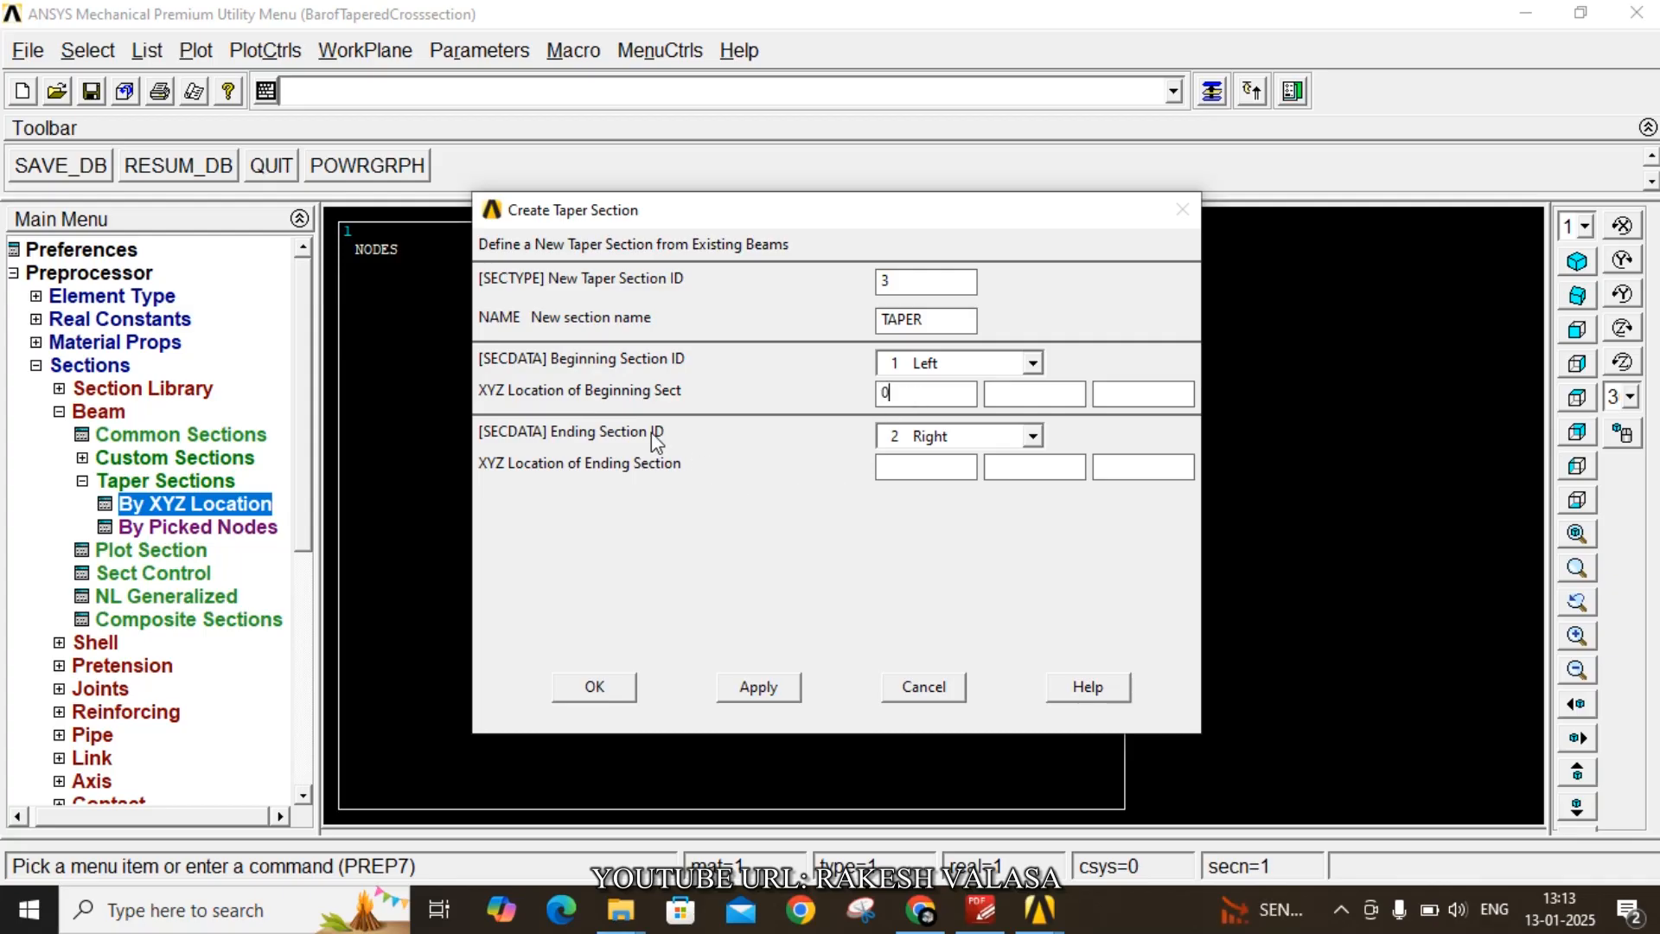
{"action": "left_click", "coordinate": [924, 469]}
{"action": "type", "text": "0.24"}
{"action": "left_click", "coordinate": [631, 689]}
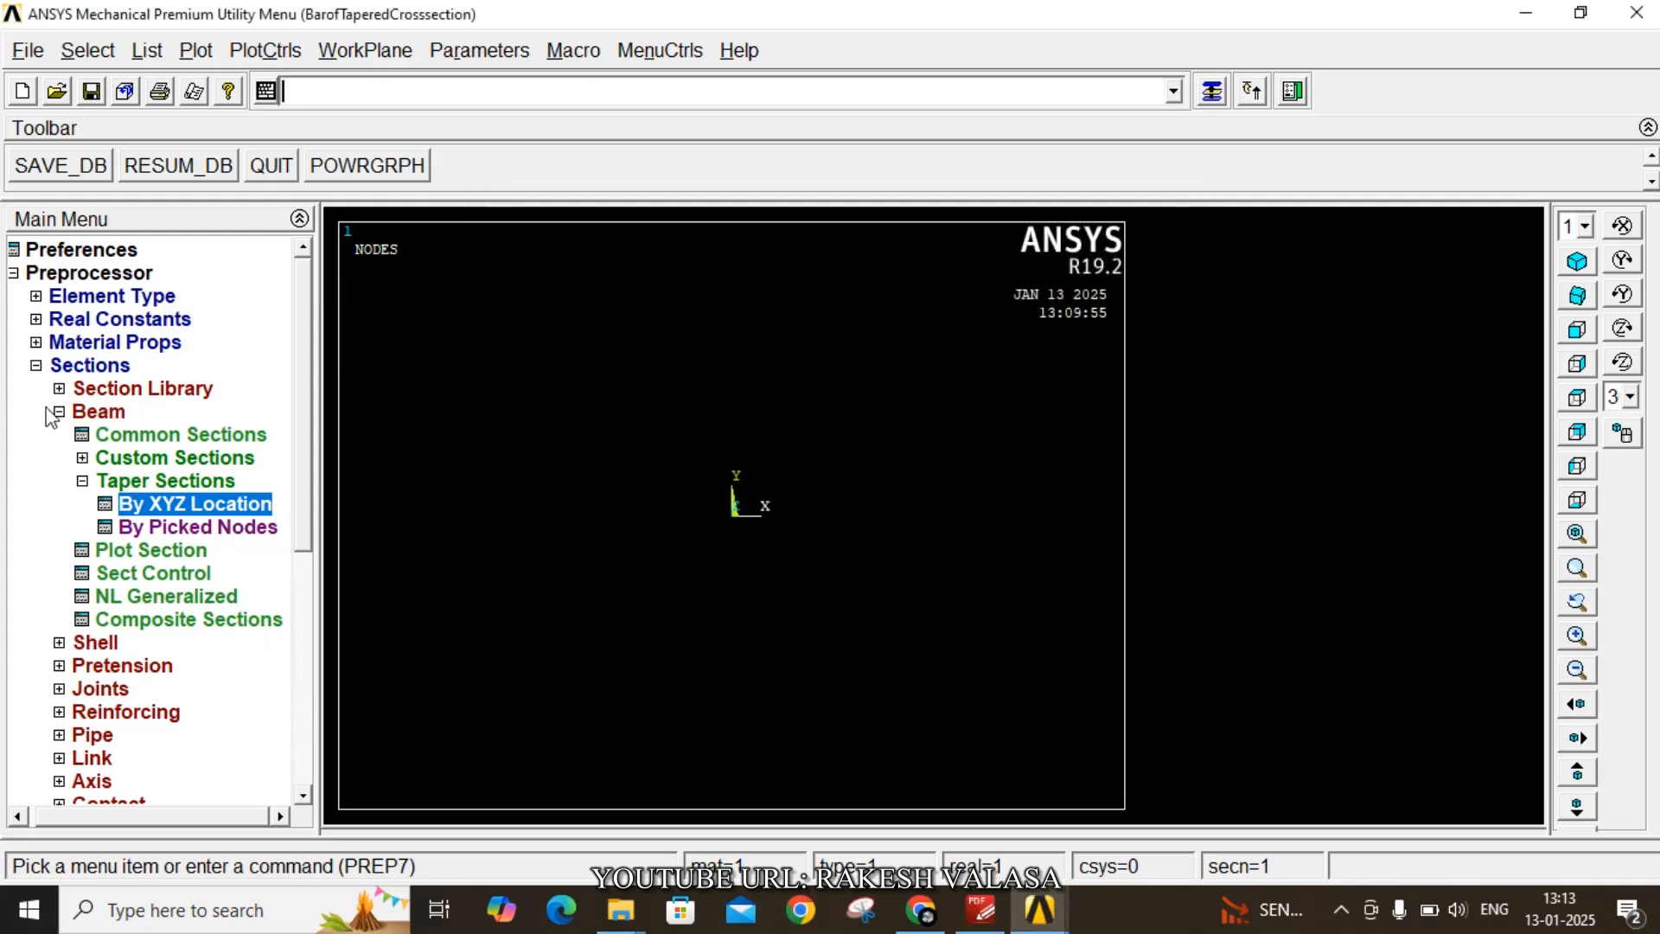
- Create keypoint 1 at X 0 and keypoint 2 at X 0.24 in the active coordinate system
{"action": "left_click", "coordinate": [58, 413]}
{"action": "left_click", "coordinate": [113, 664]}
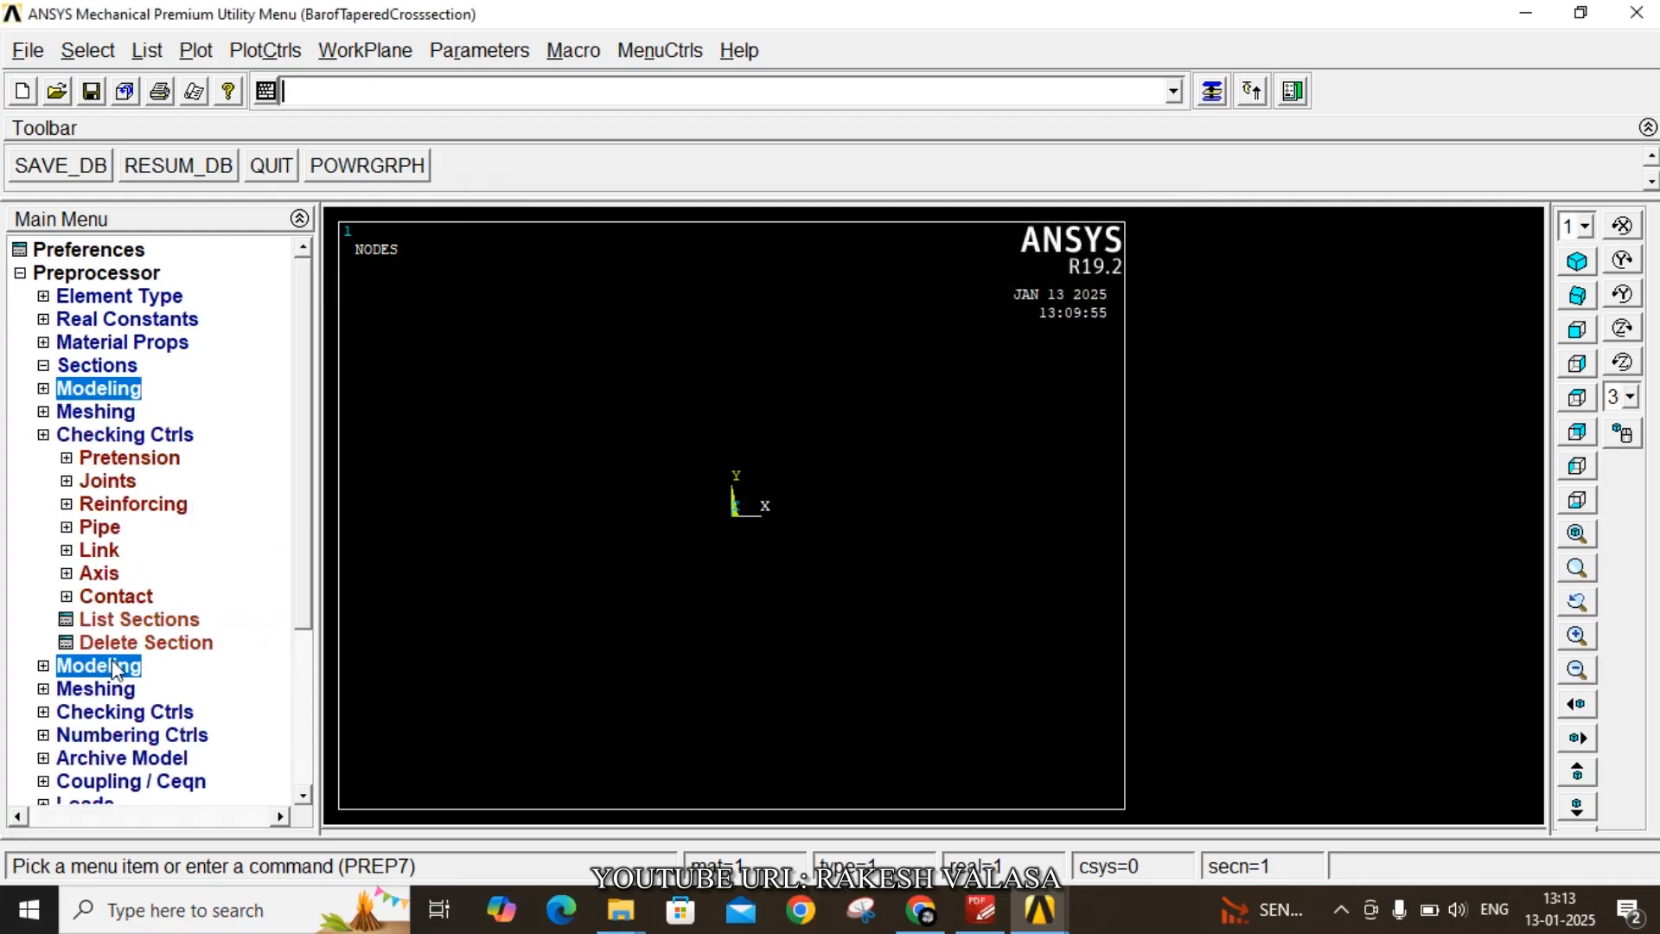
{"action": "left_click", "coordinate": [113, 412]}
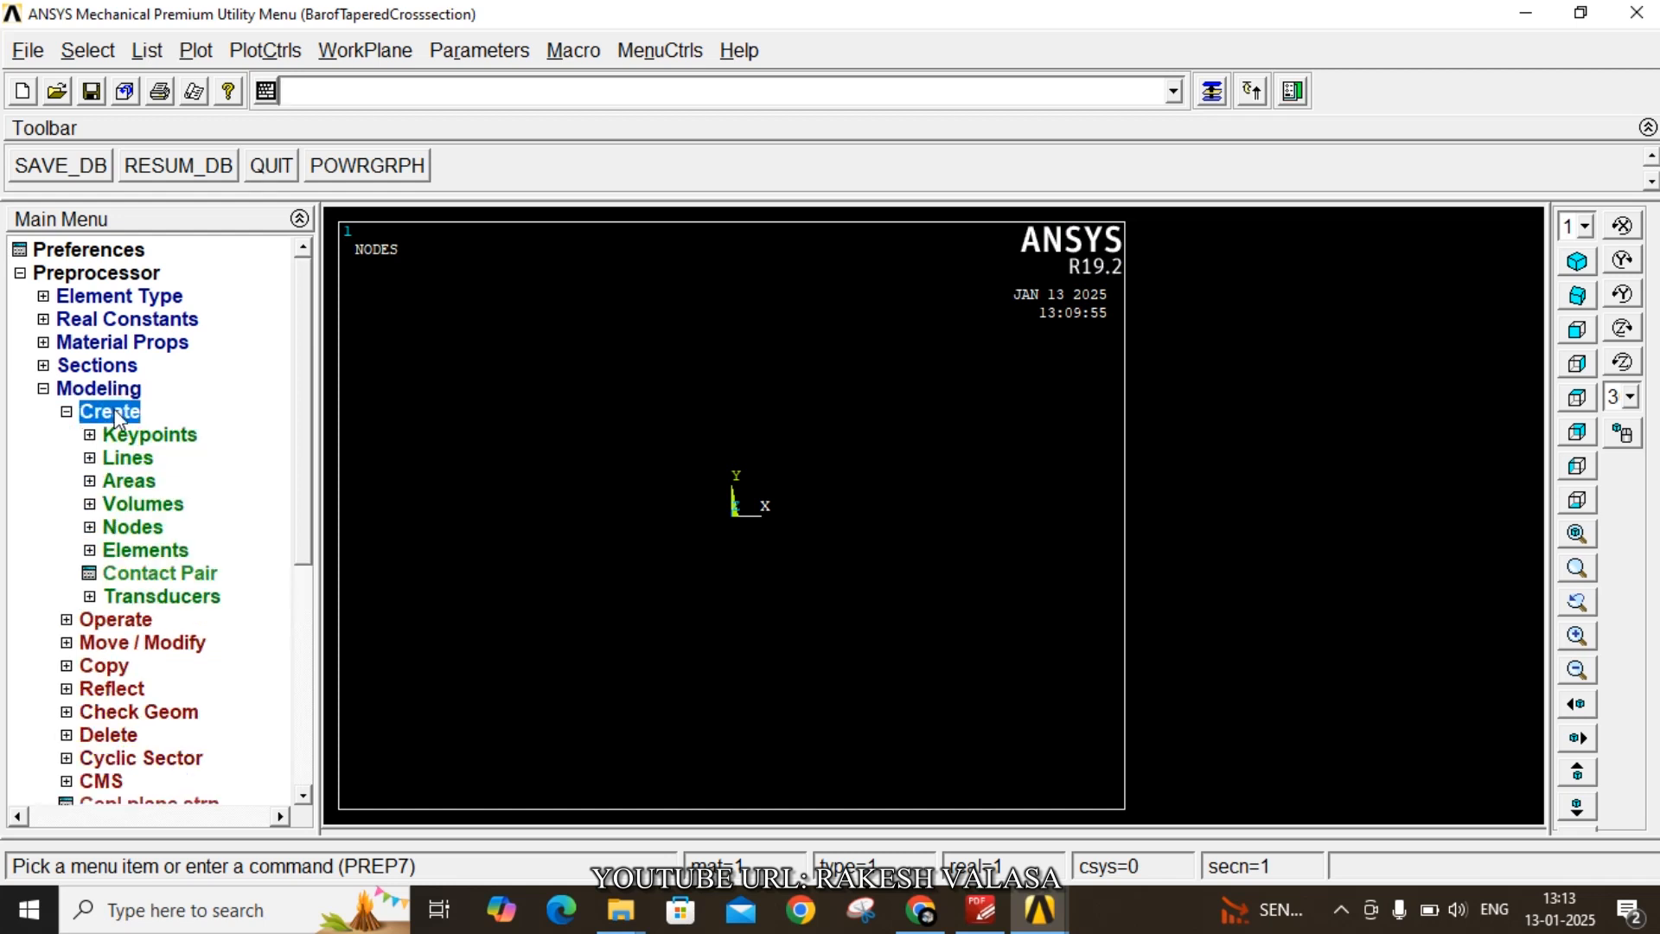
{"action": "left_click", "coordinate": [134, 435]}
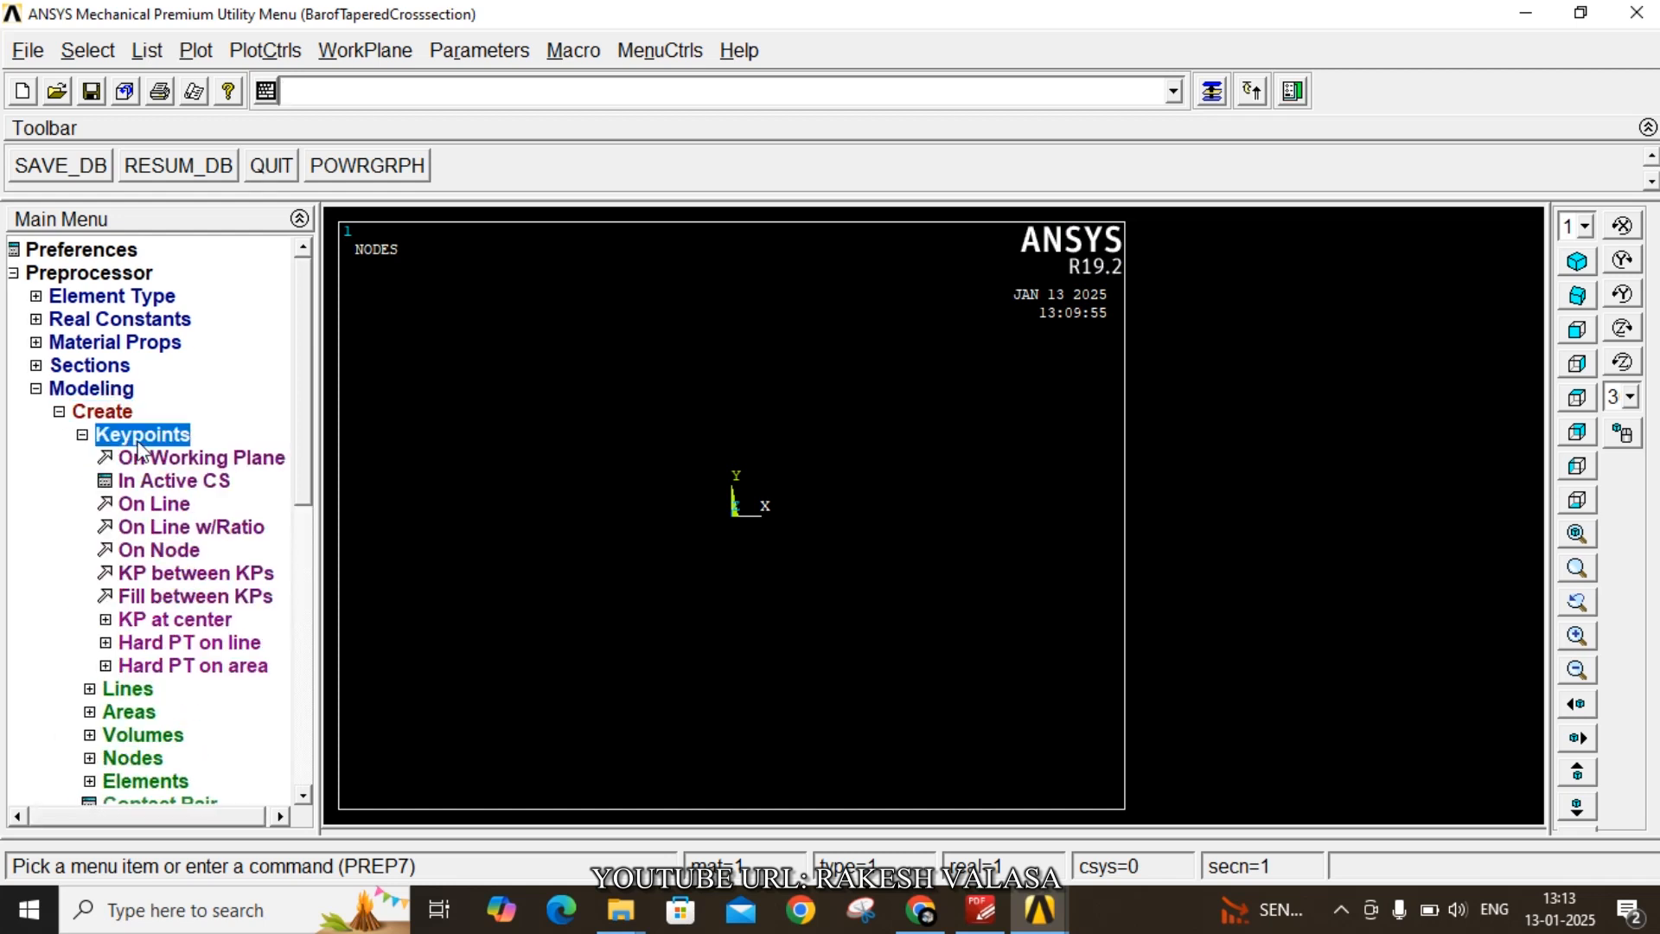
{"action": "left_click", "coordinate": [207, 481]}
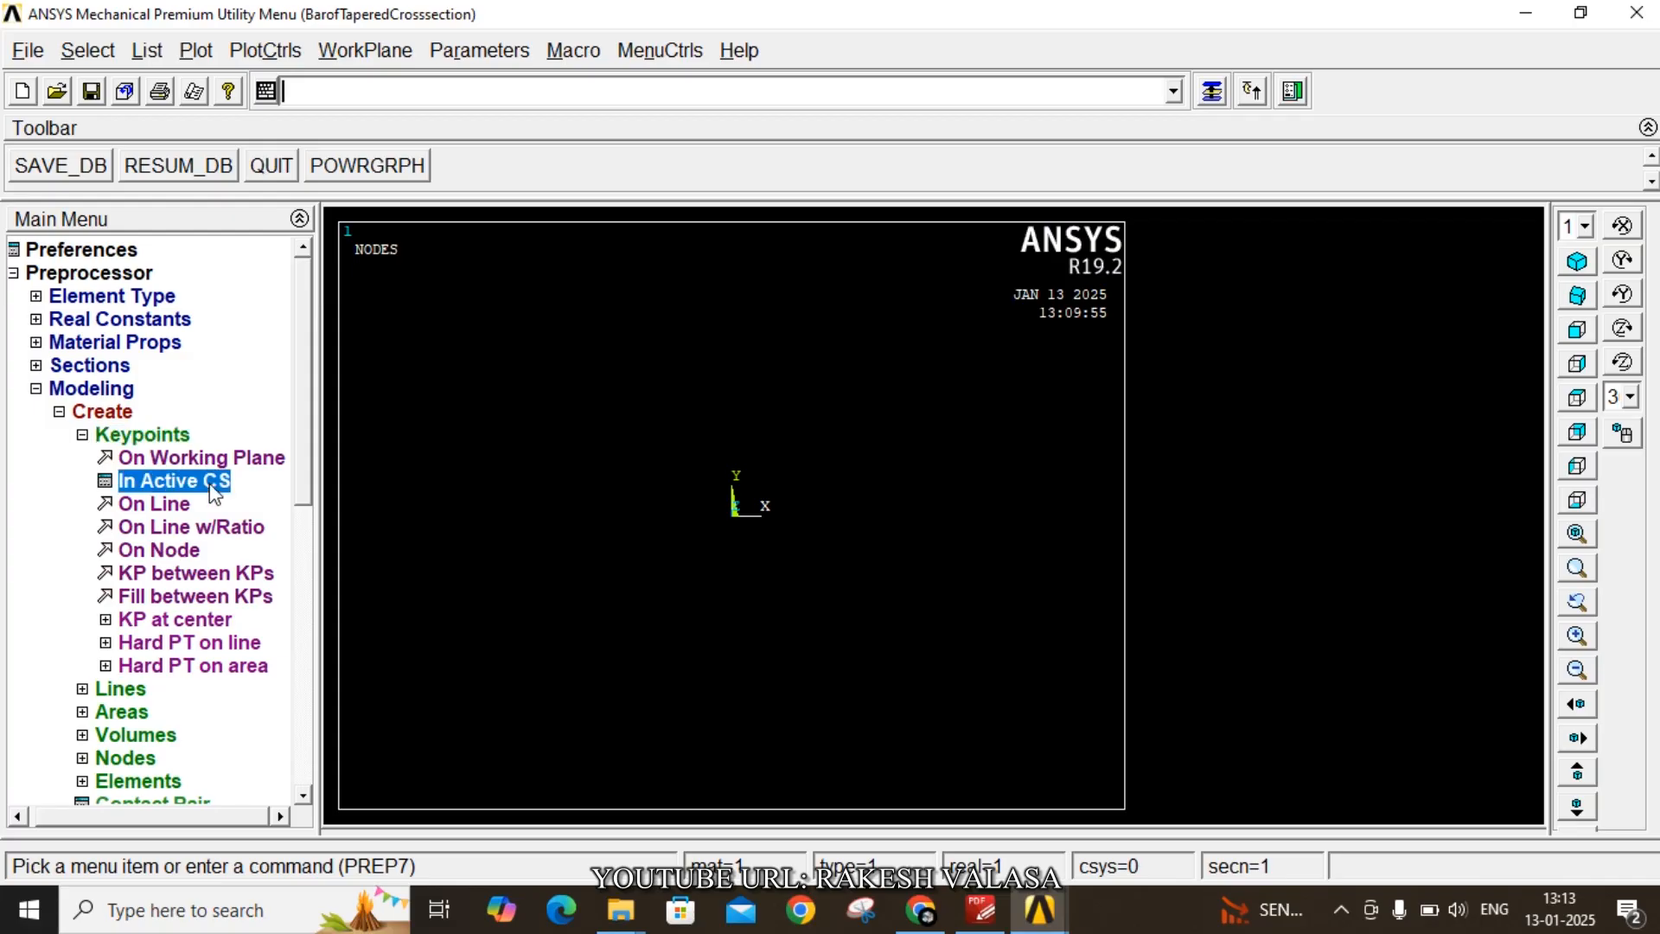
{"action": "left_click", "coordinate": [927, 431]}
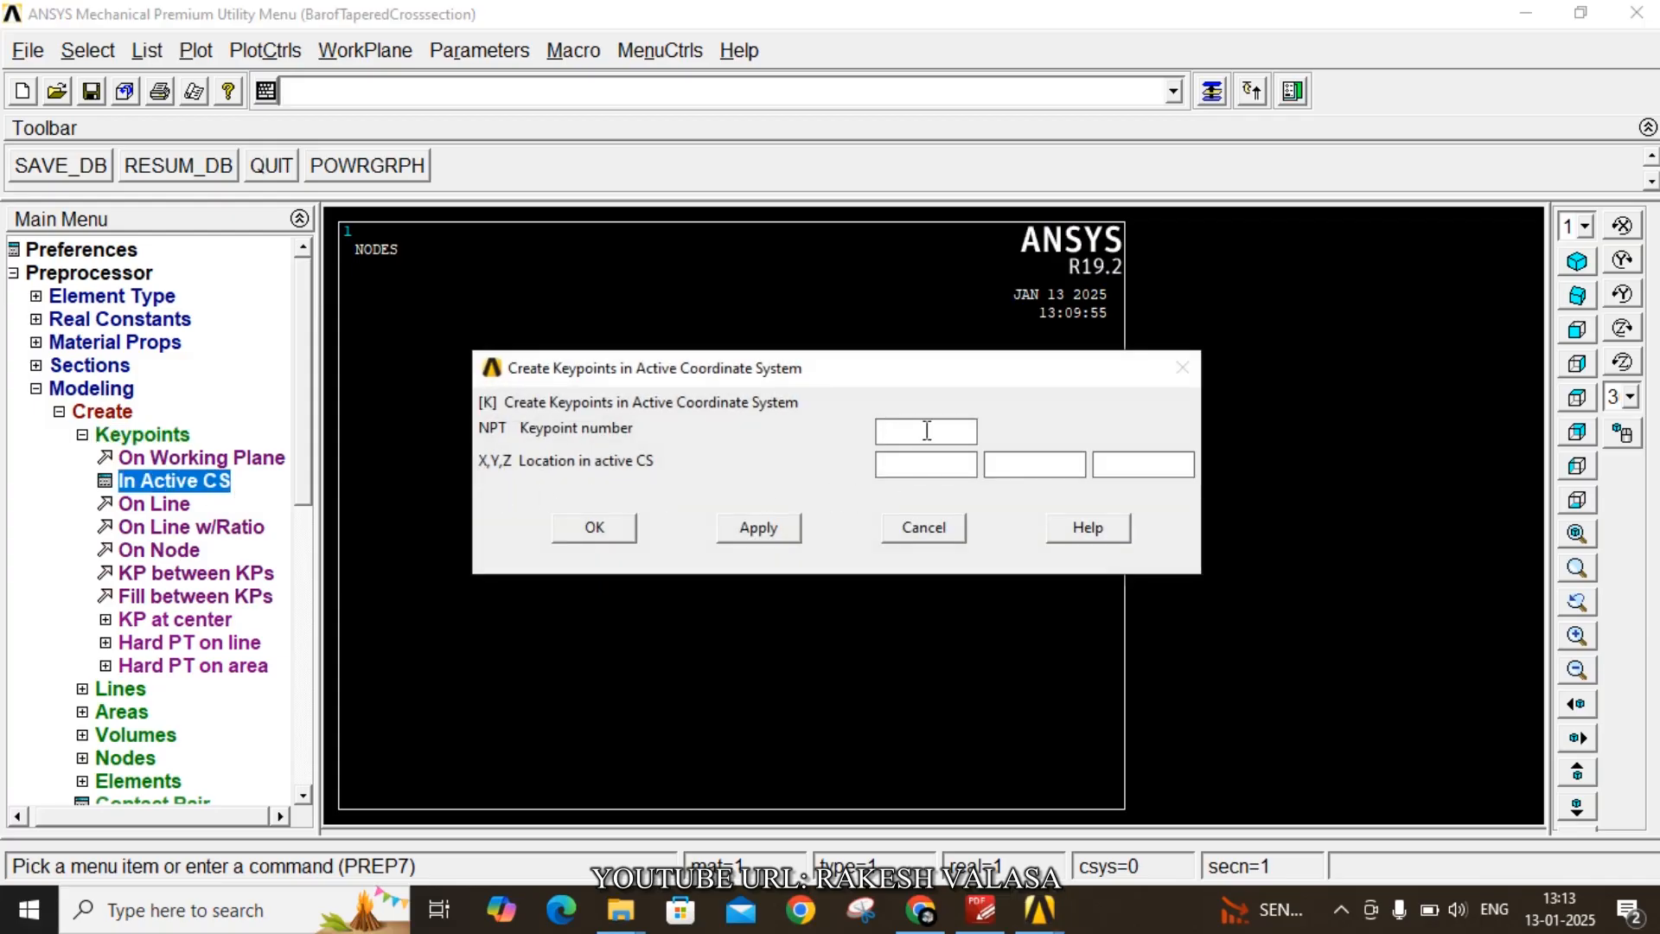
{"action": "type", "text": "1"}
{"action": "left_click", "coordinate": [910, 462]}
{"action": "type", "text": "0"}
{"action": "left_click", "coordinate": [759, 529]}
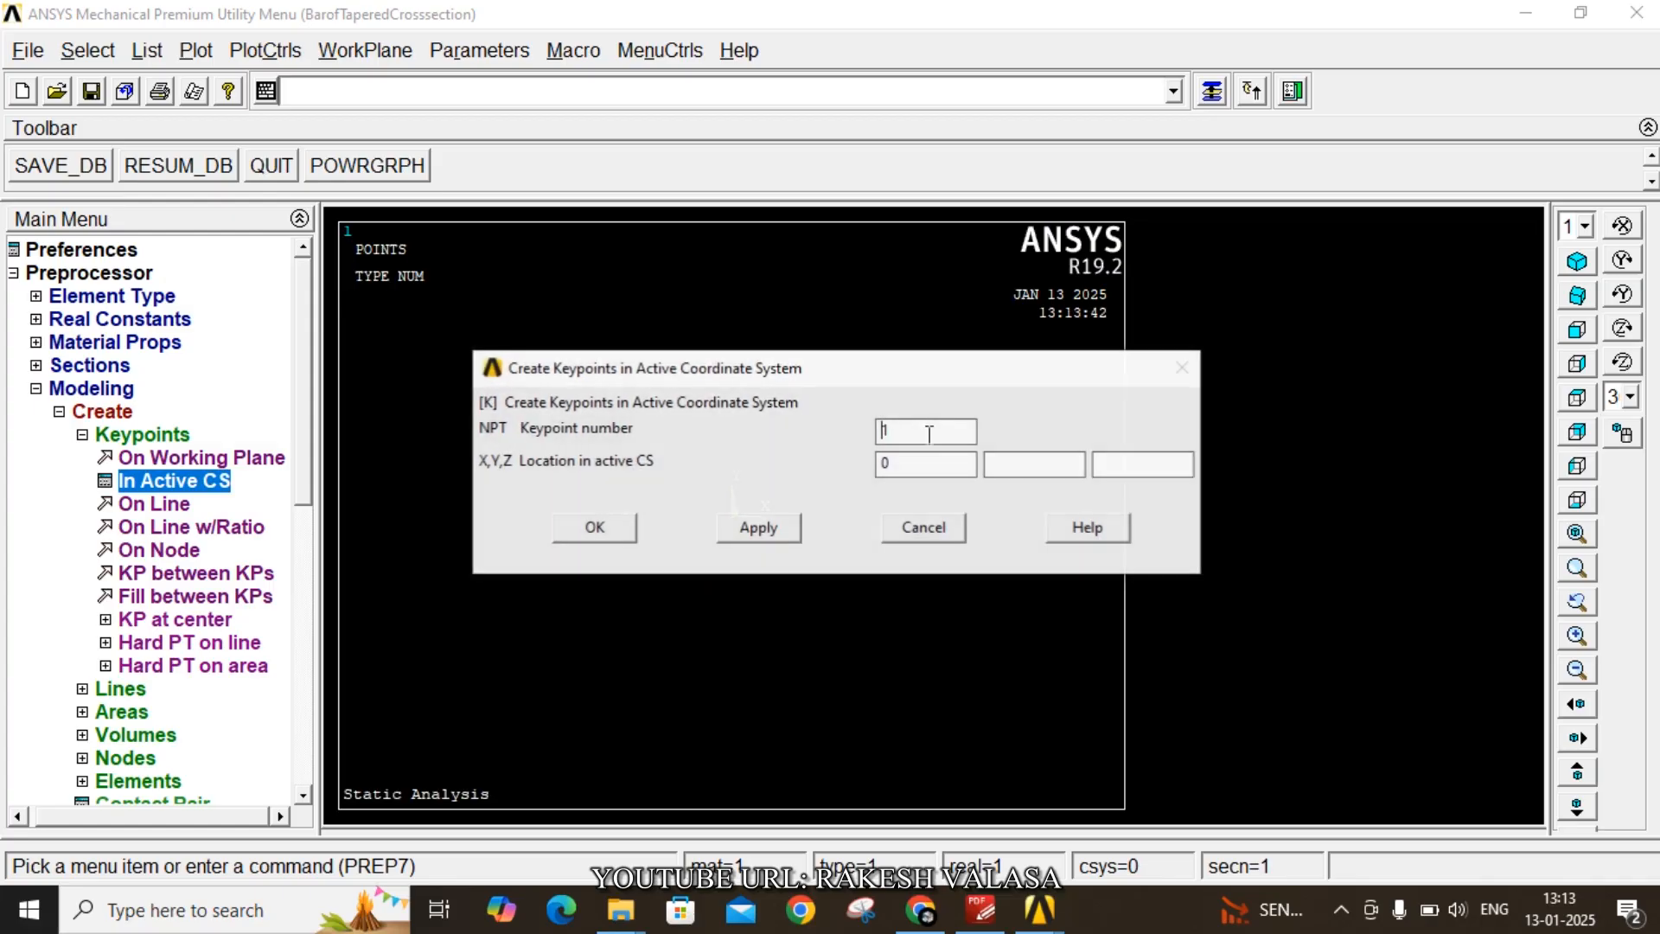
{"action": "type", "text": "2"}
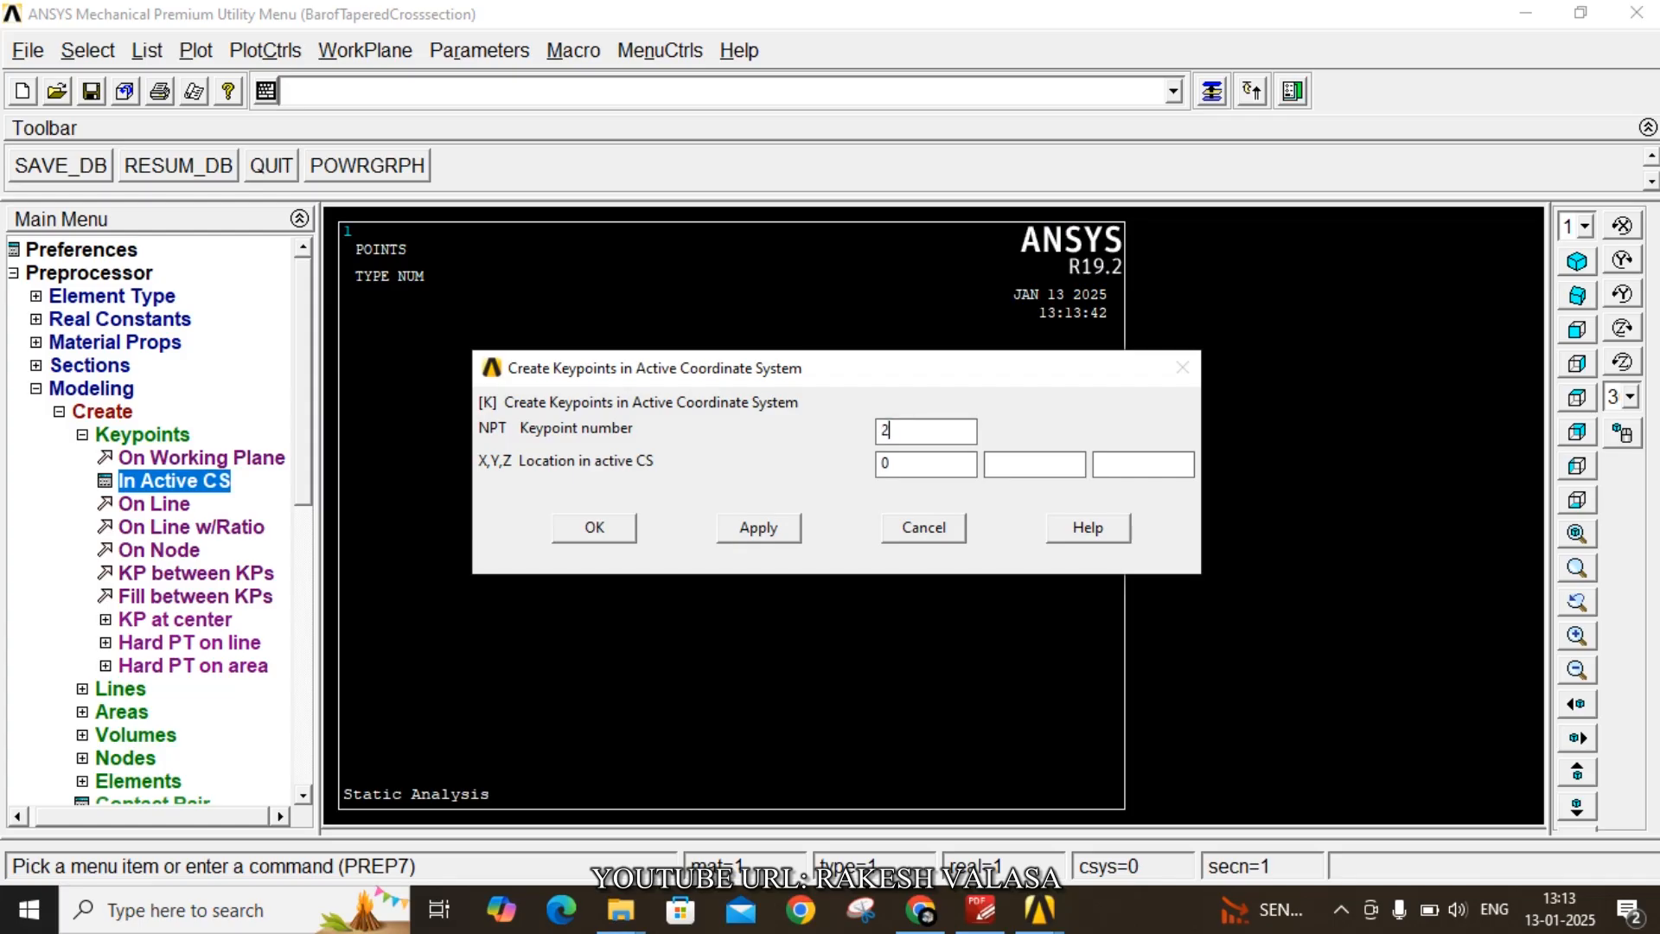
{"action": "key", "text": "Tab"}
{"action": "type", "text": "0.24"}
{"action": "left_click", "coordinate": [619, 531]}
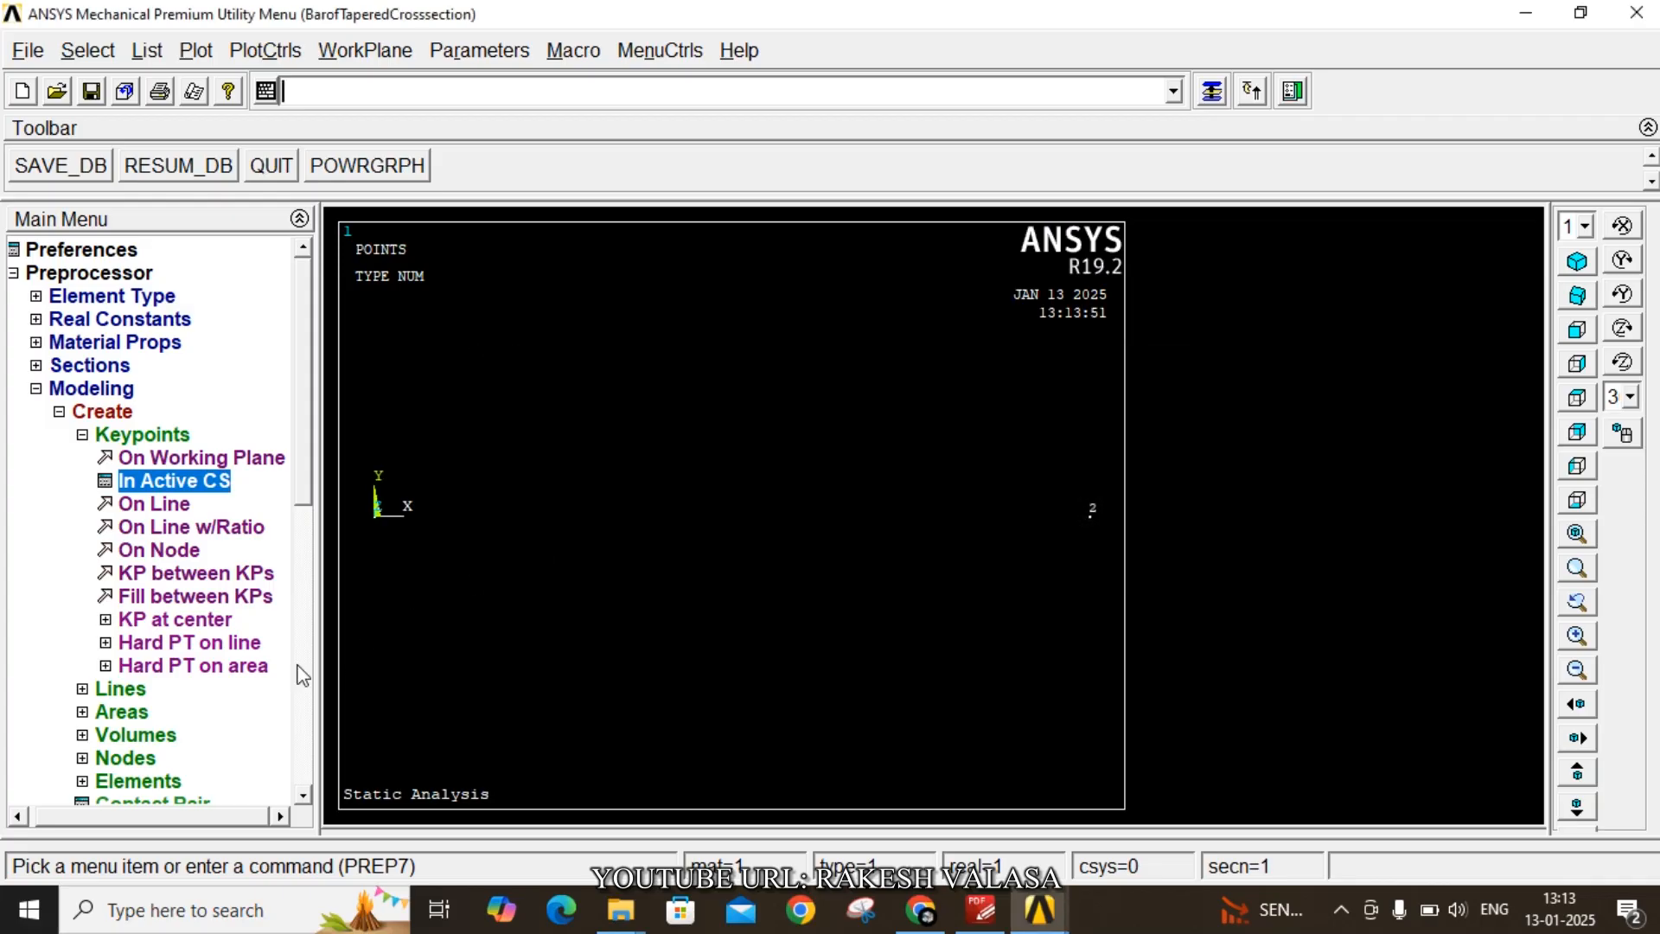
- Create a straight line between keypoints 1 and 2
{"action": "left_click", "coordinate": [131, 689]}
{"action": "left_click", "coordinate": [156, 483]}
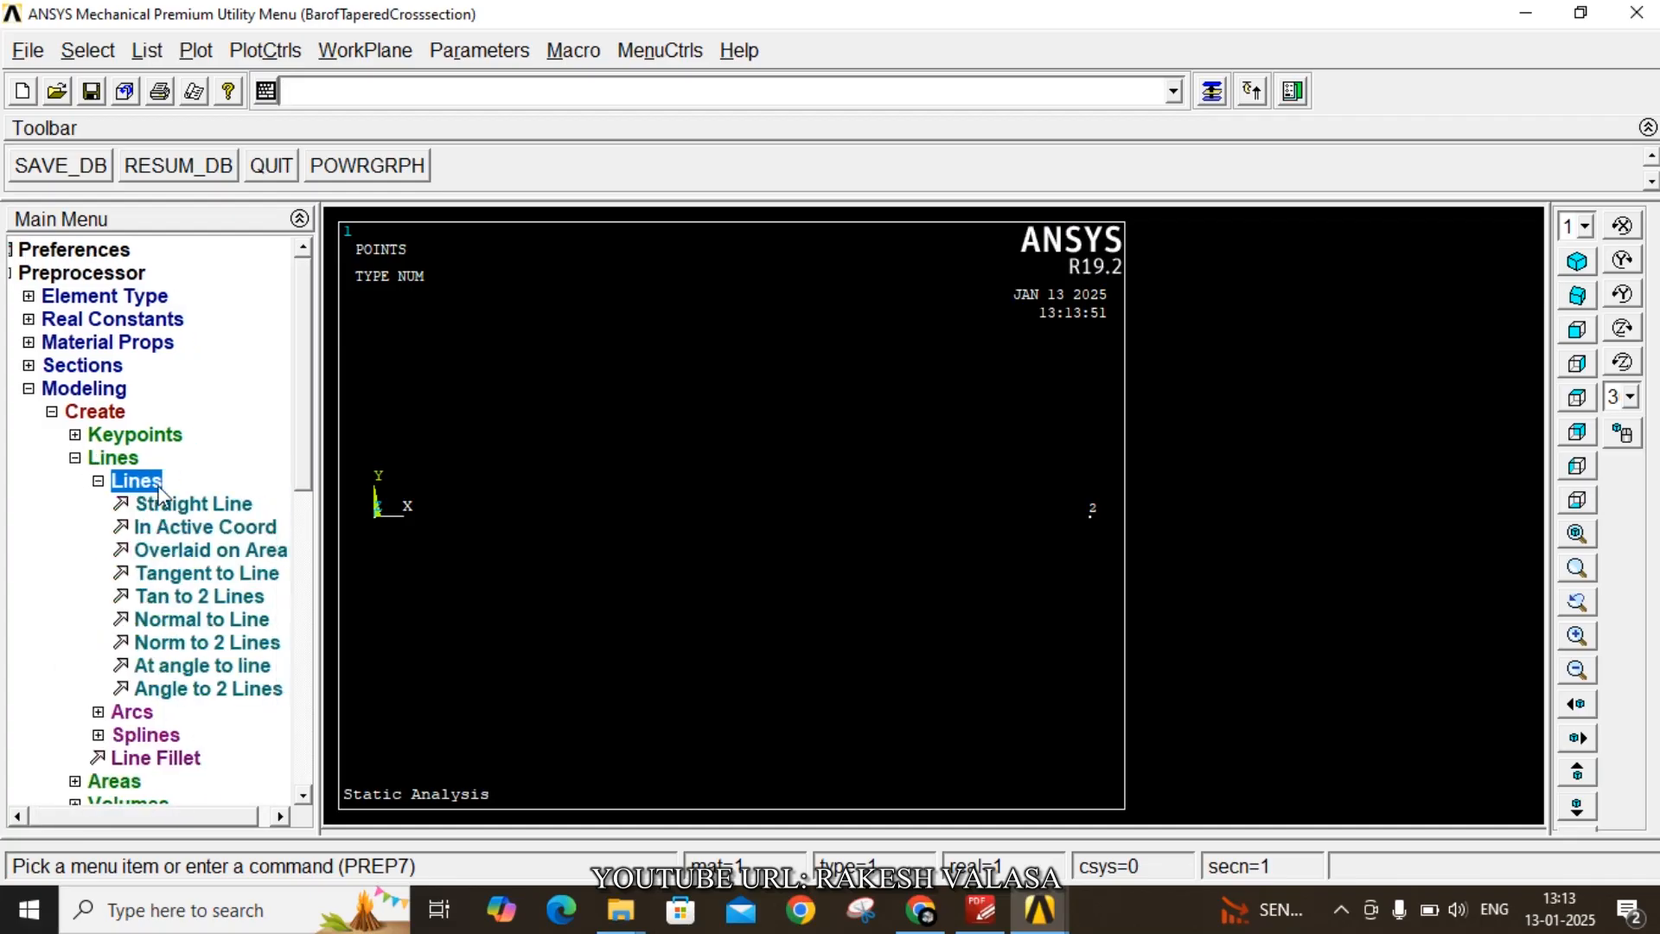
{"action": "left_click", "coordinate": [197, 503]}
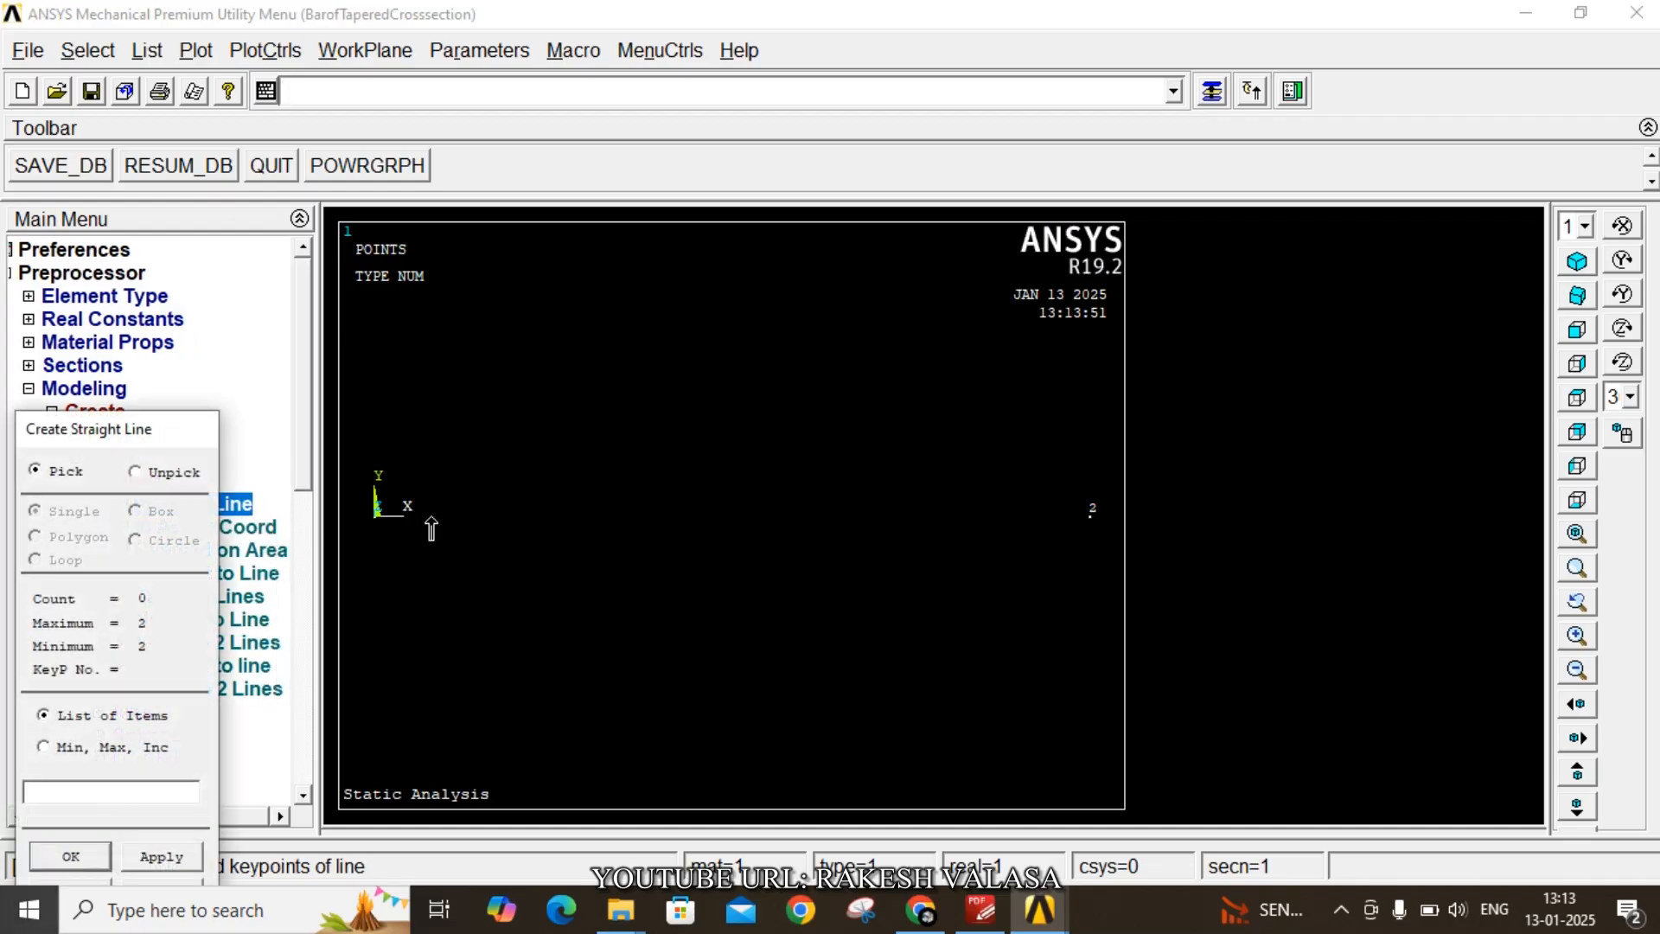
{"action": "left_click", "coordinate": [994, 562]}
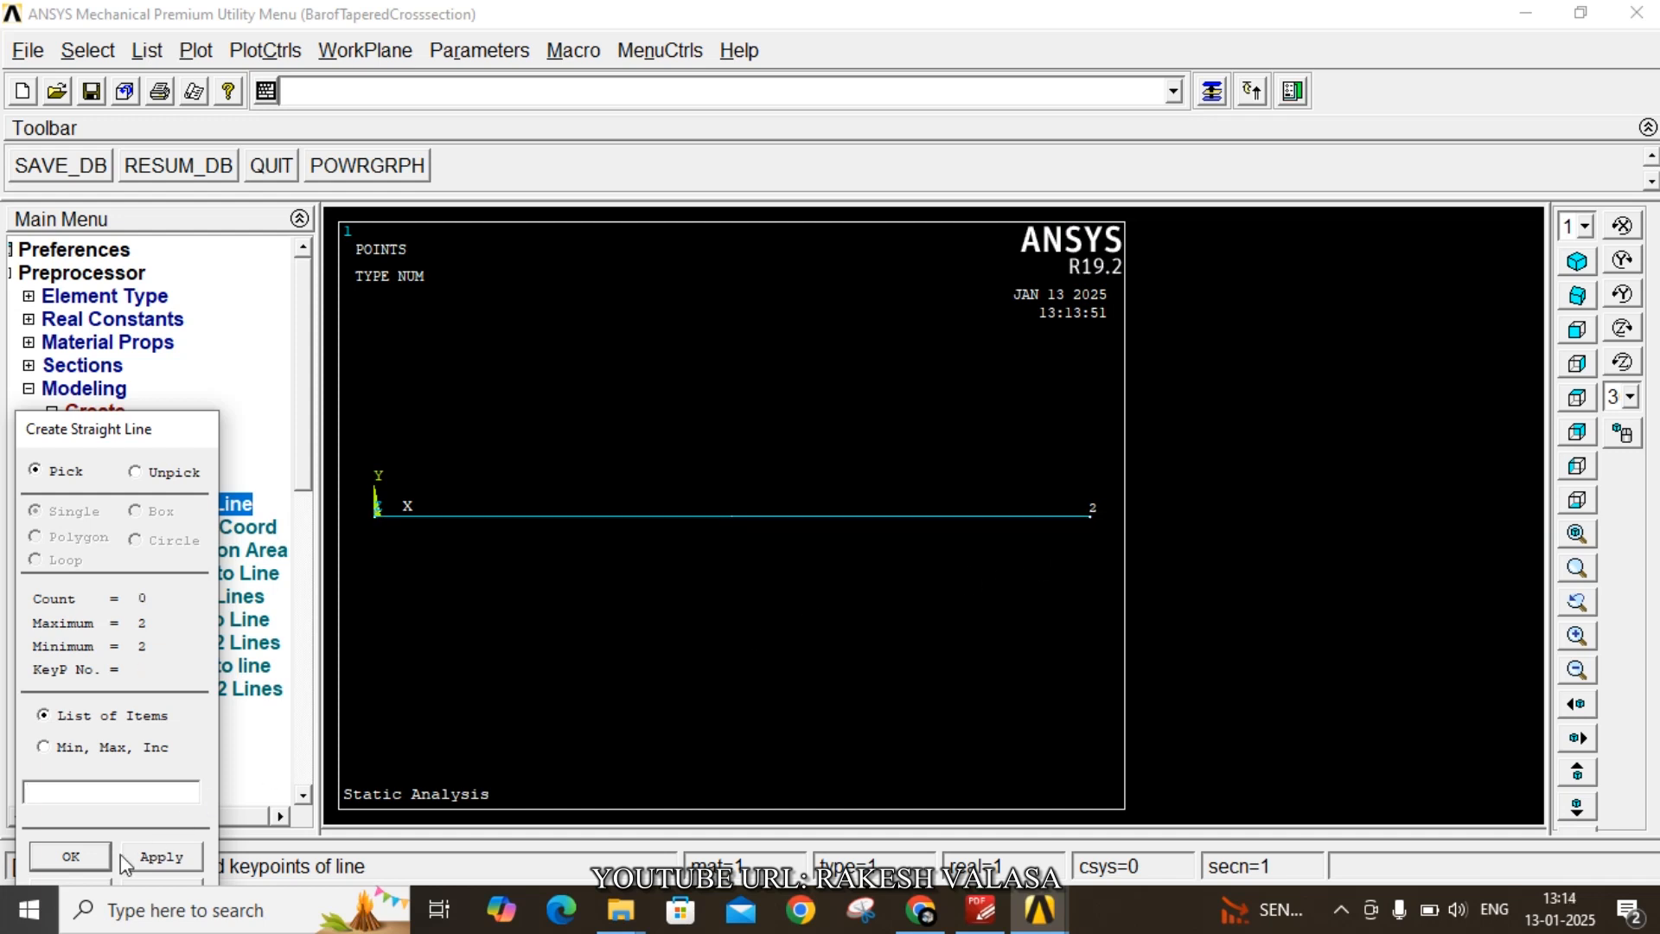
{"action": "left_click", "coordinate": [91, 862]}
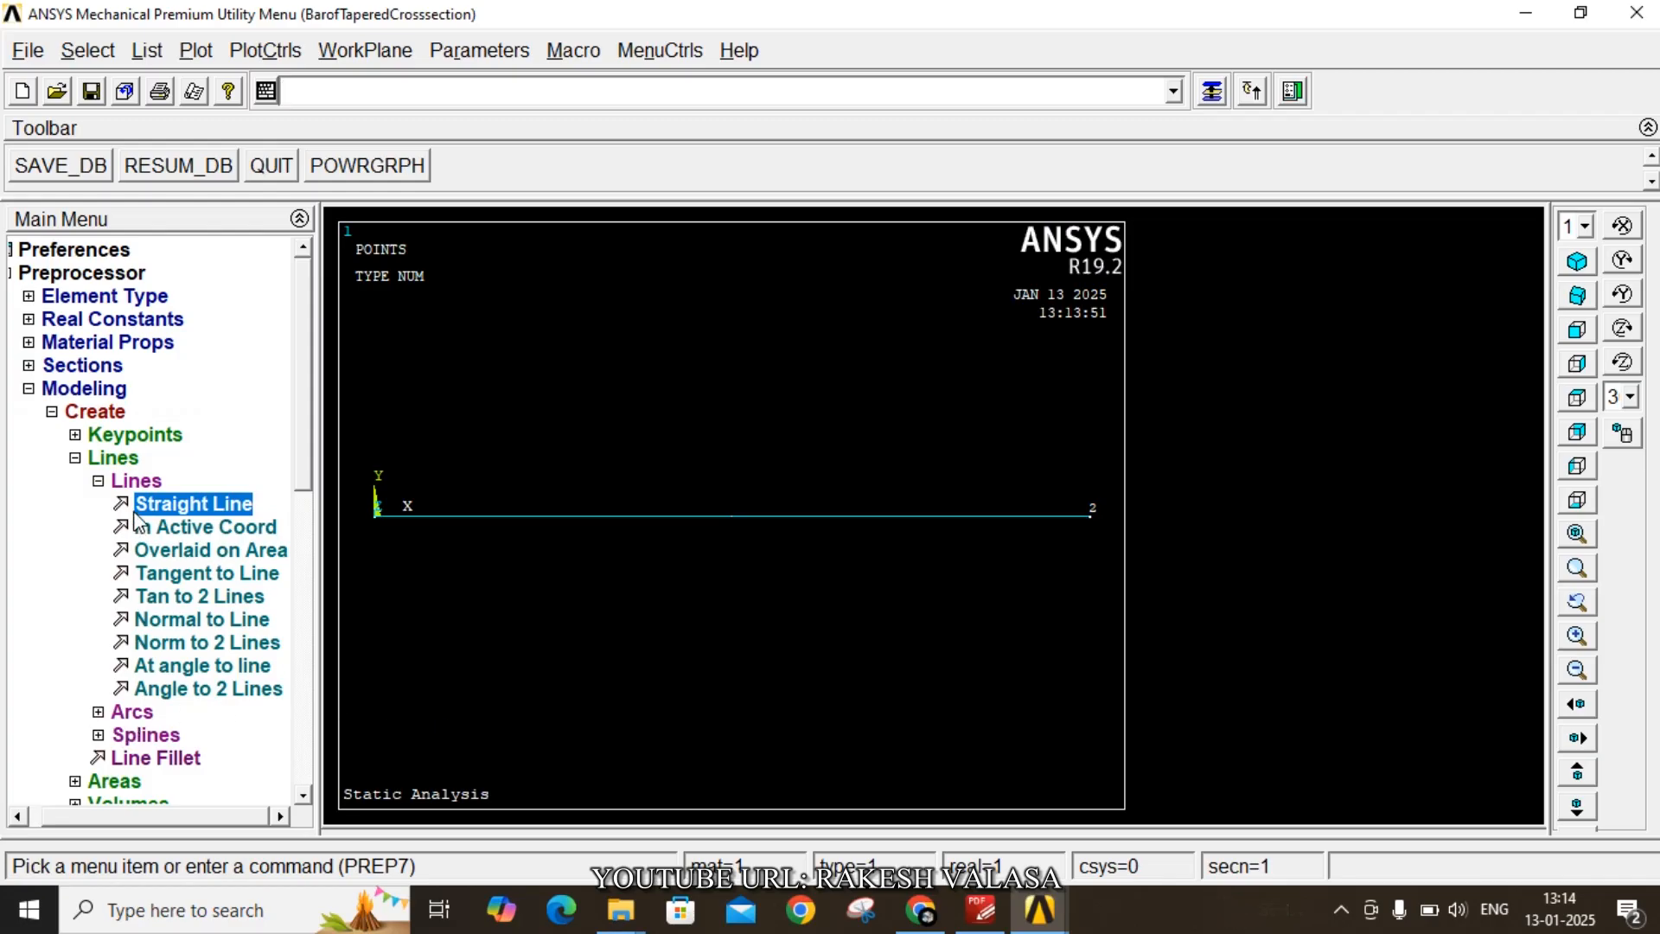
- Set the default meshing attributes to use section number 3 TAPER
{"action": "left_click", "coordinate": [100, 482]}
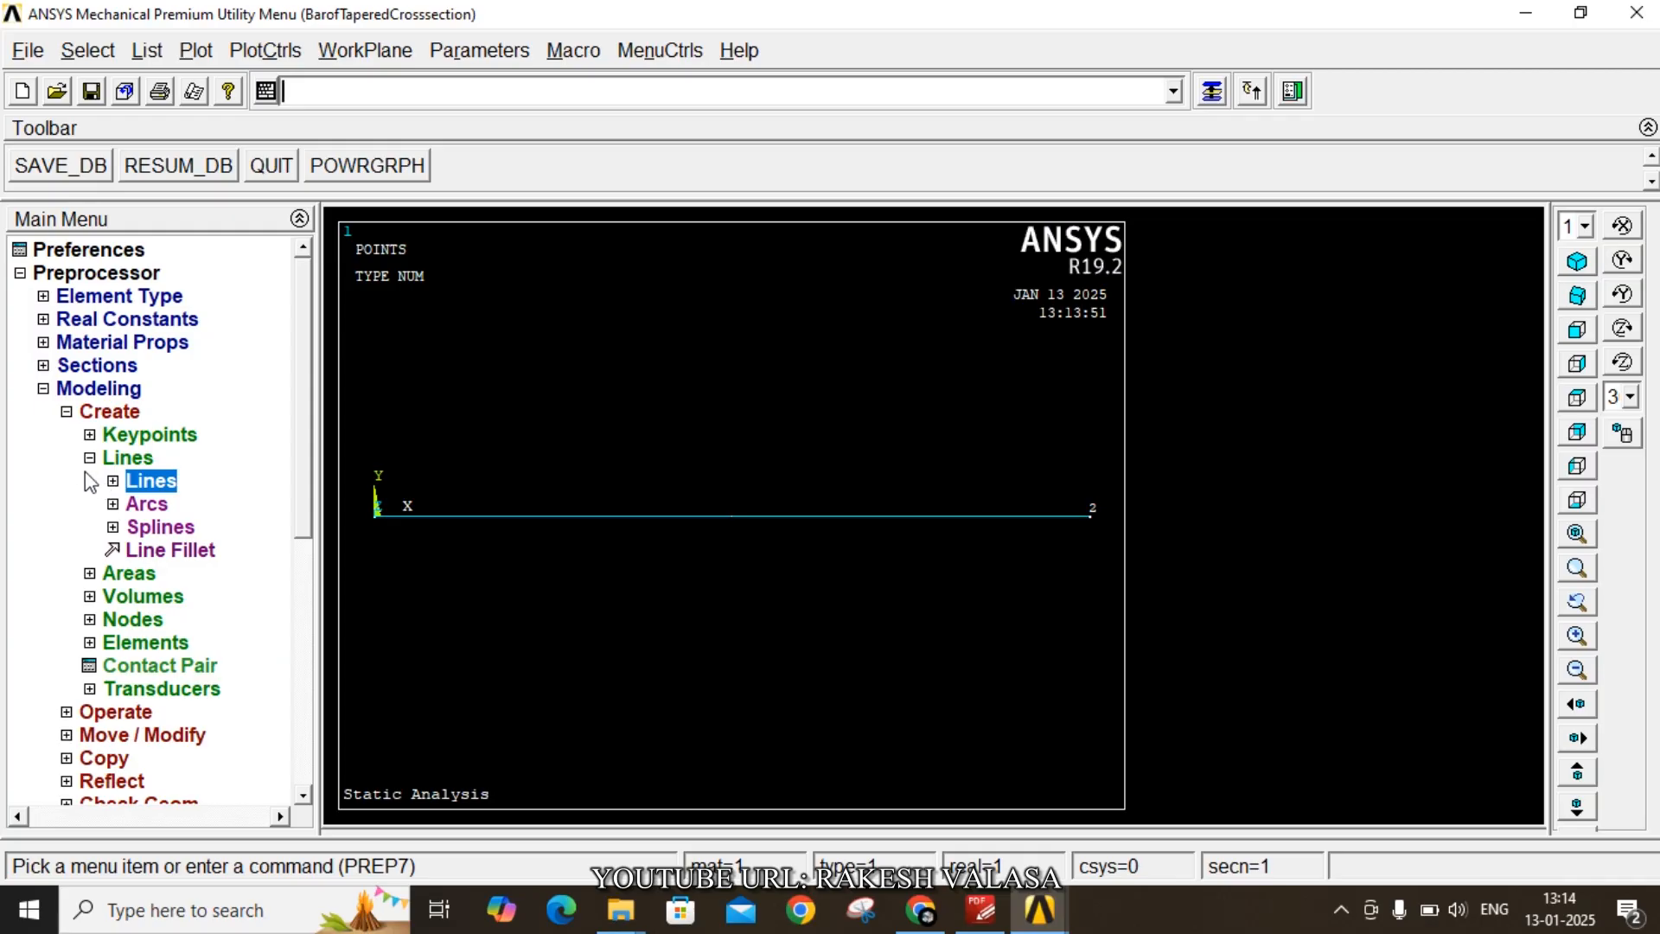
{"action": "left_click", "coordinate": [69, 413]}
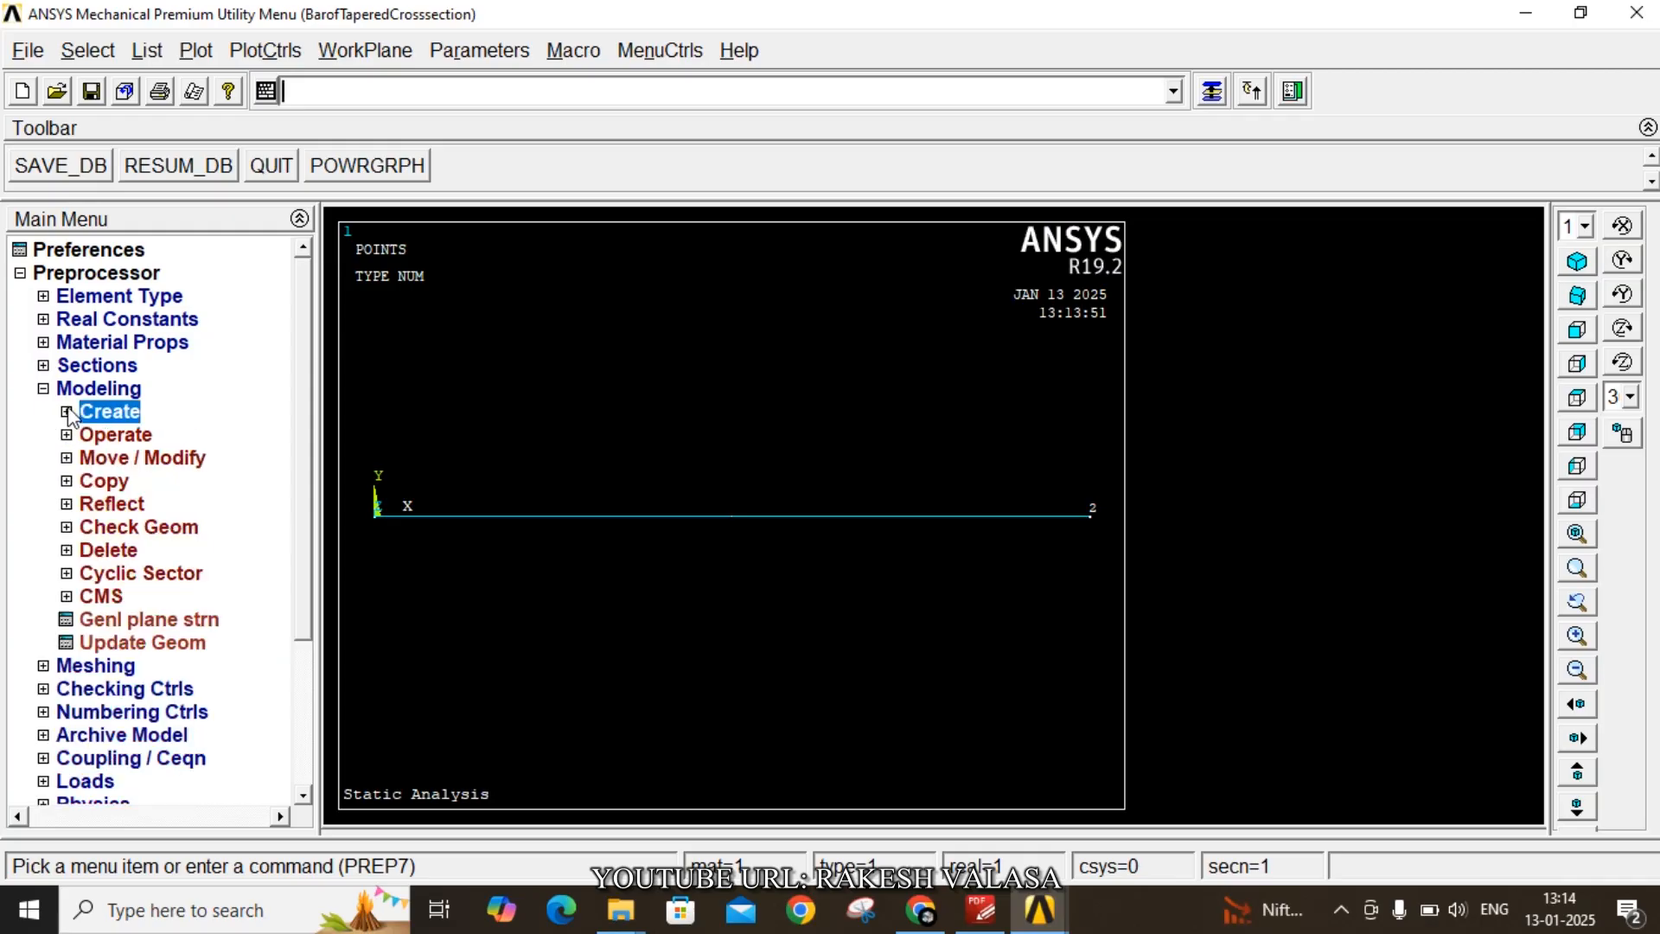
{"action": "left_click", "coordinate": [112, 667]}
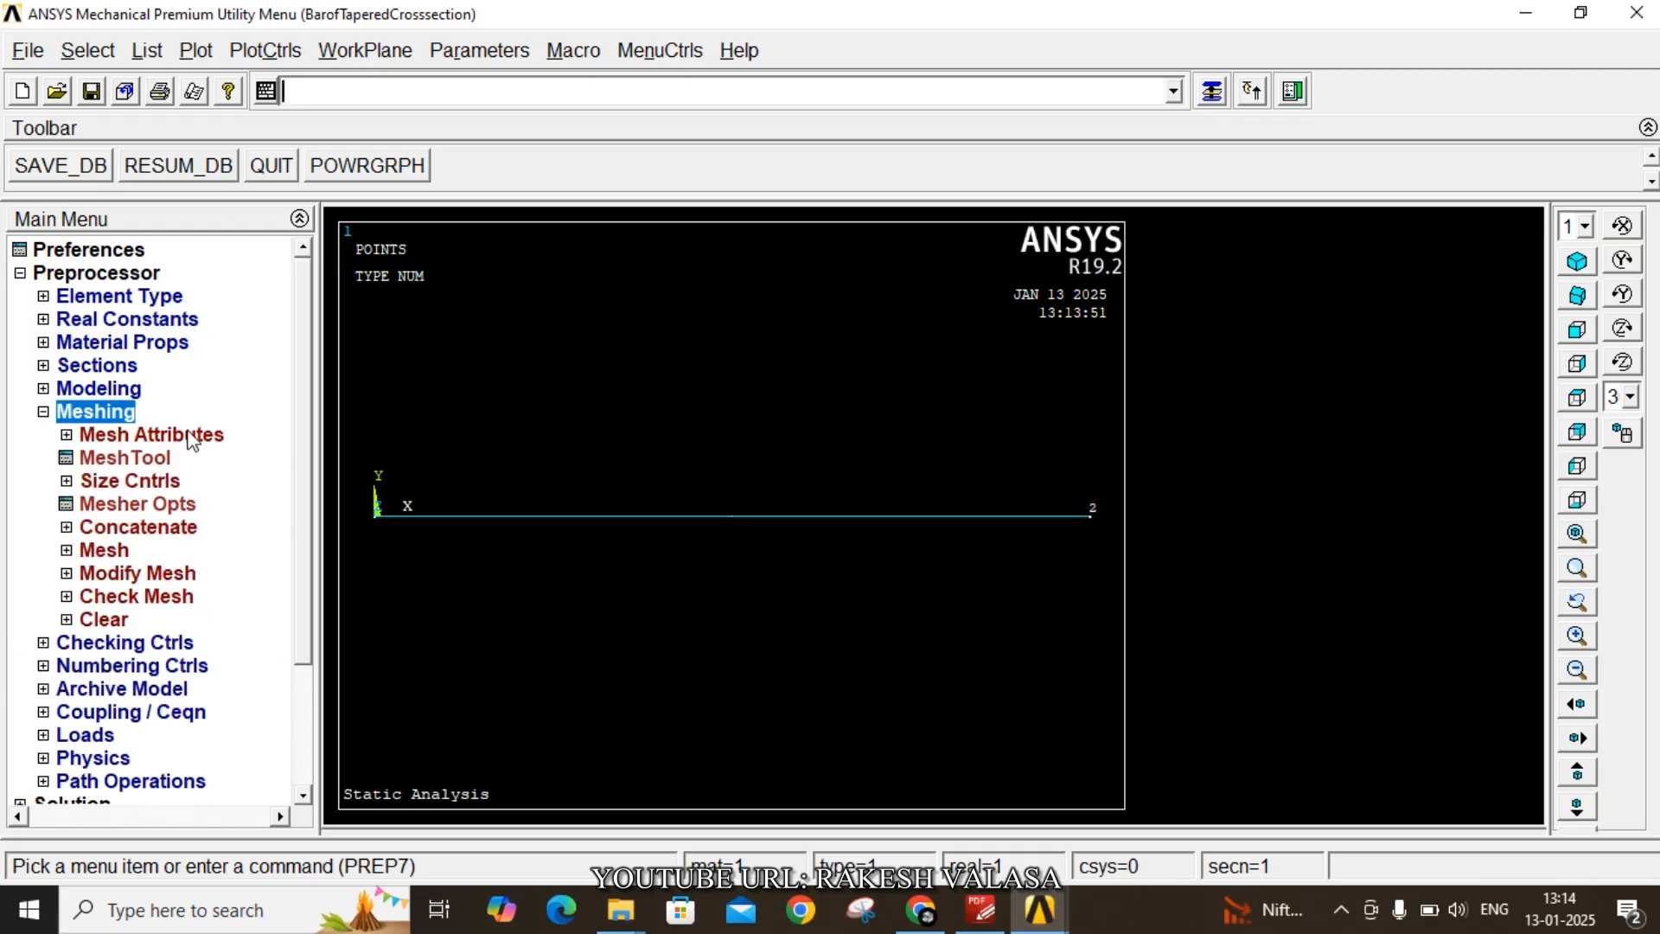
{"action": "left_click", "coordinate": [190, 437]}
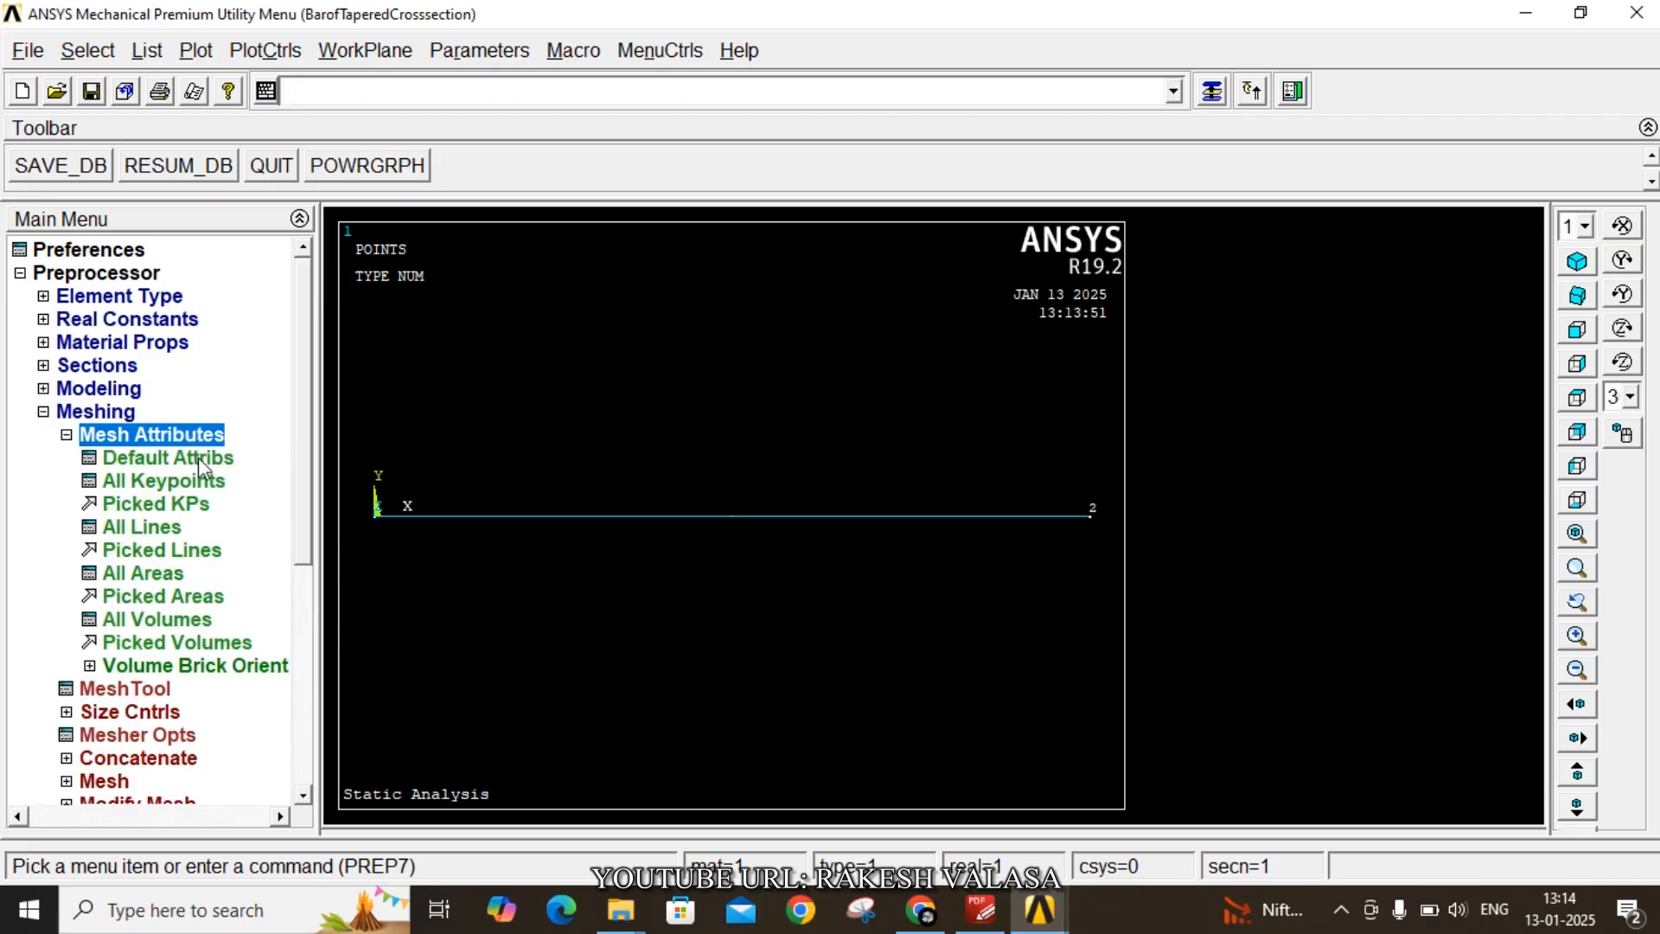
{"action": "left_click", "coordinate": [199, 458]}
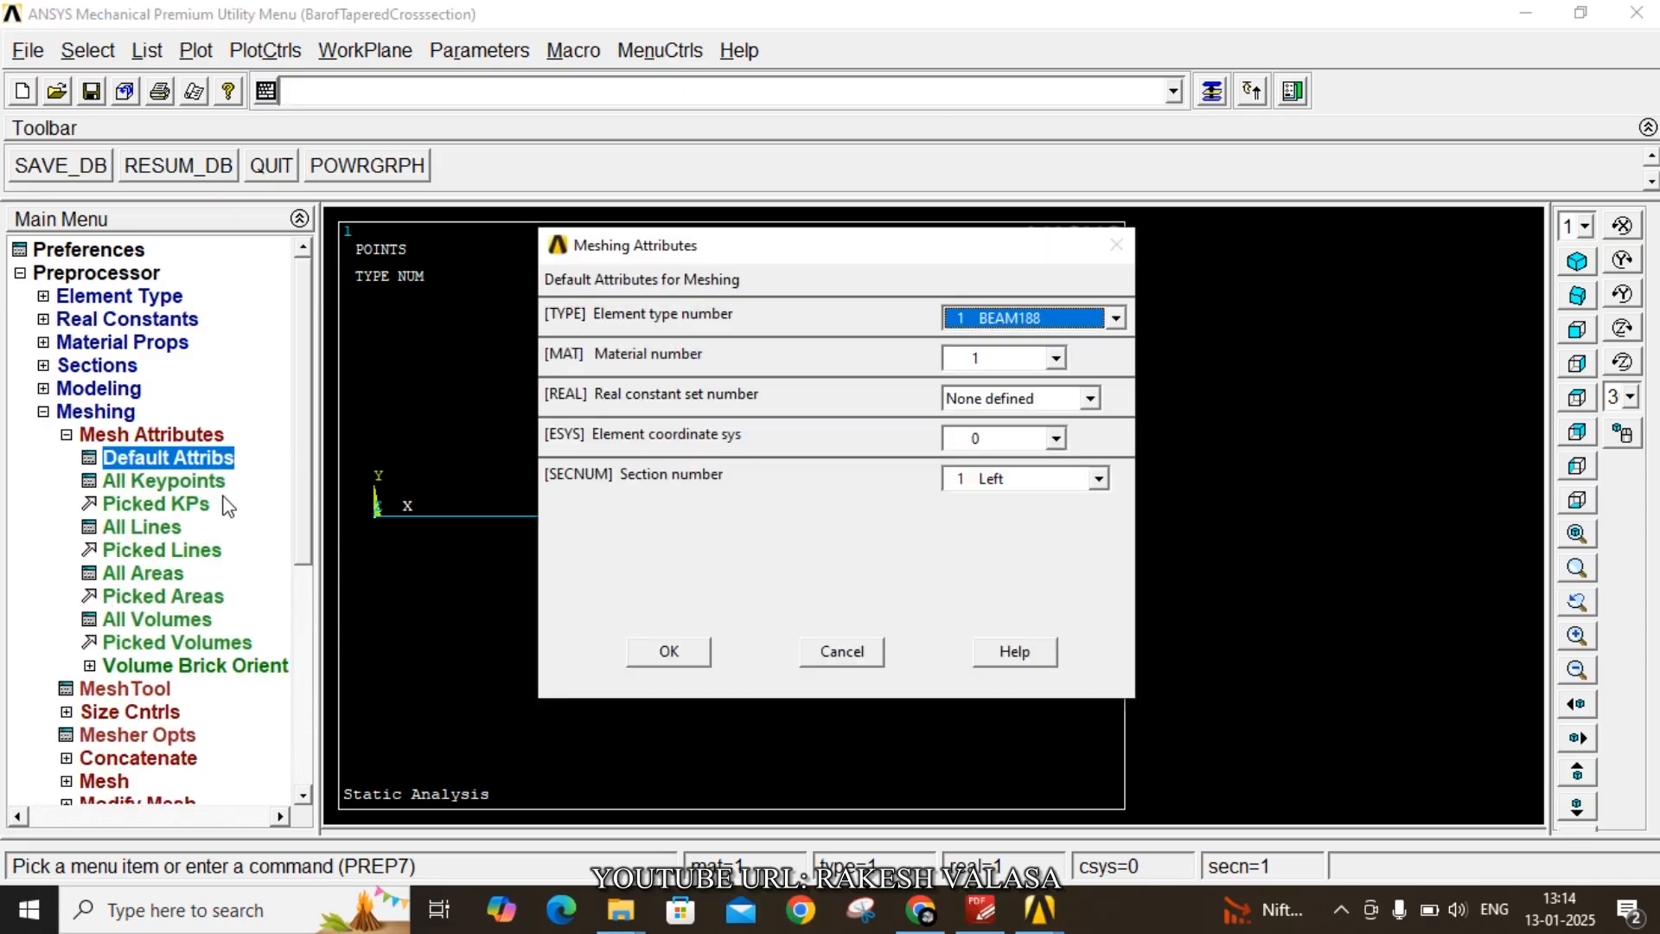
{"action": "left_click", "coordinate": [1029, 480]}
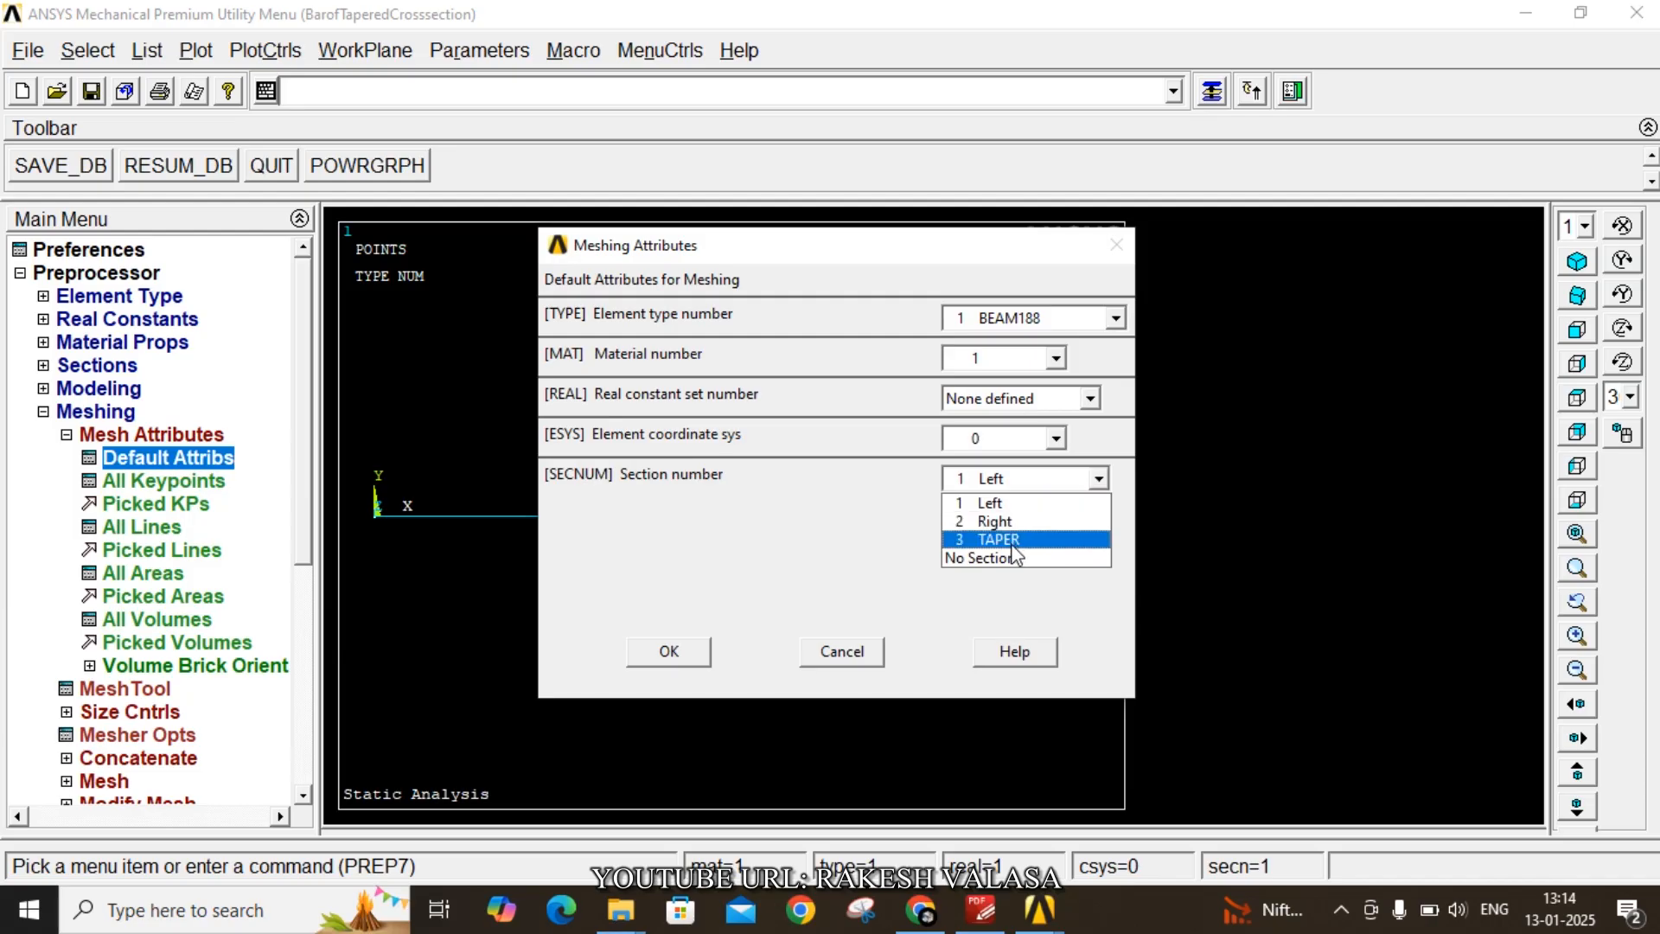
{"action": "left_click", "coordinate": [999, 539]}
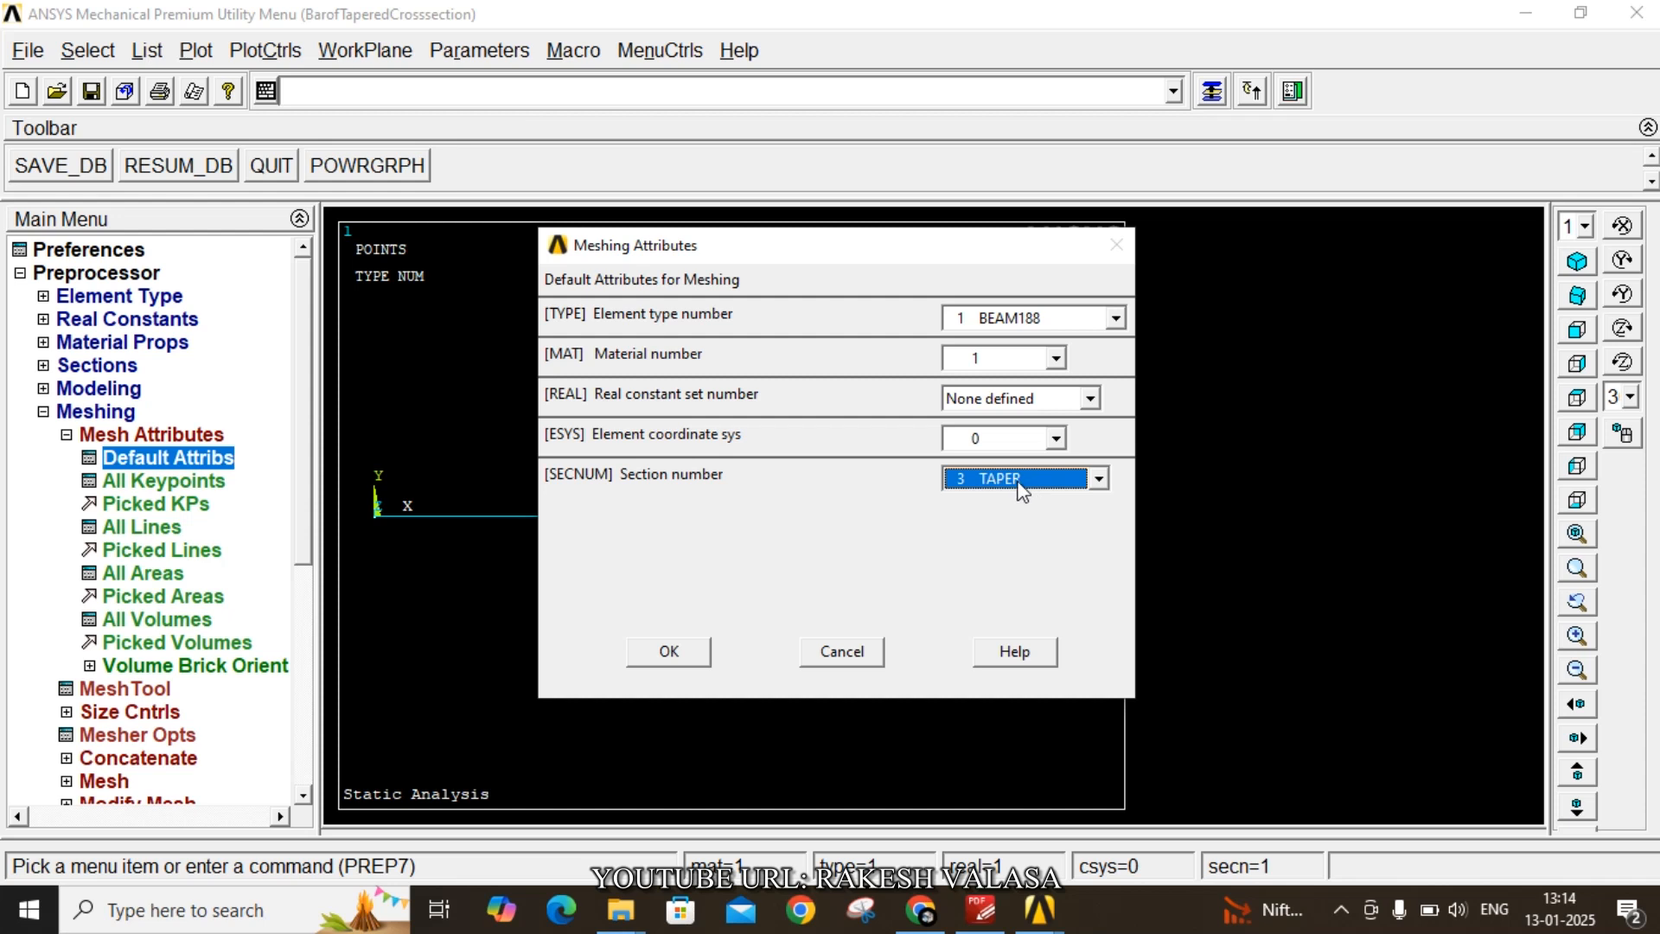
{"action": "left_click", "coordinate": [687, 659]}
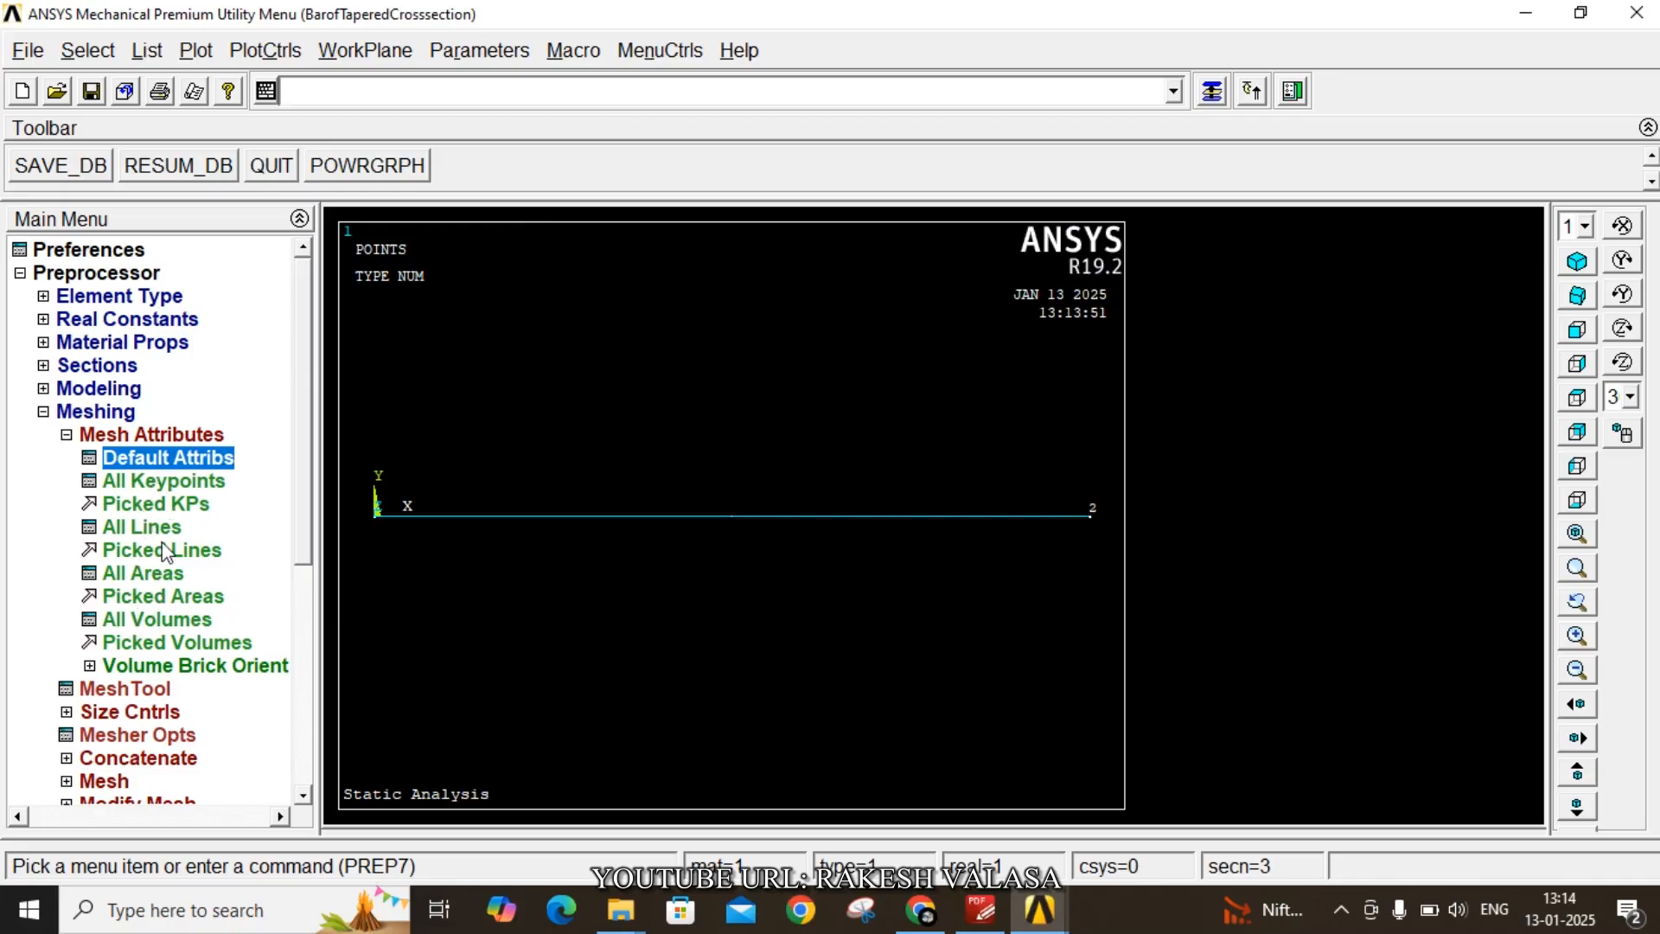
- Set the number of element divisions on all lines to 20
{"action": "left_click", "coordinate": [151, 718]}
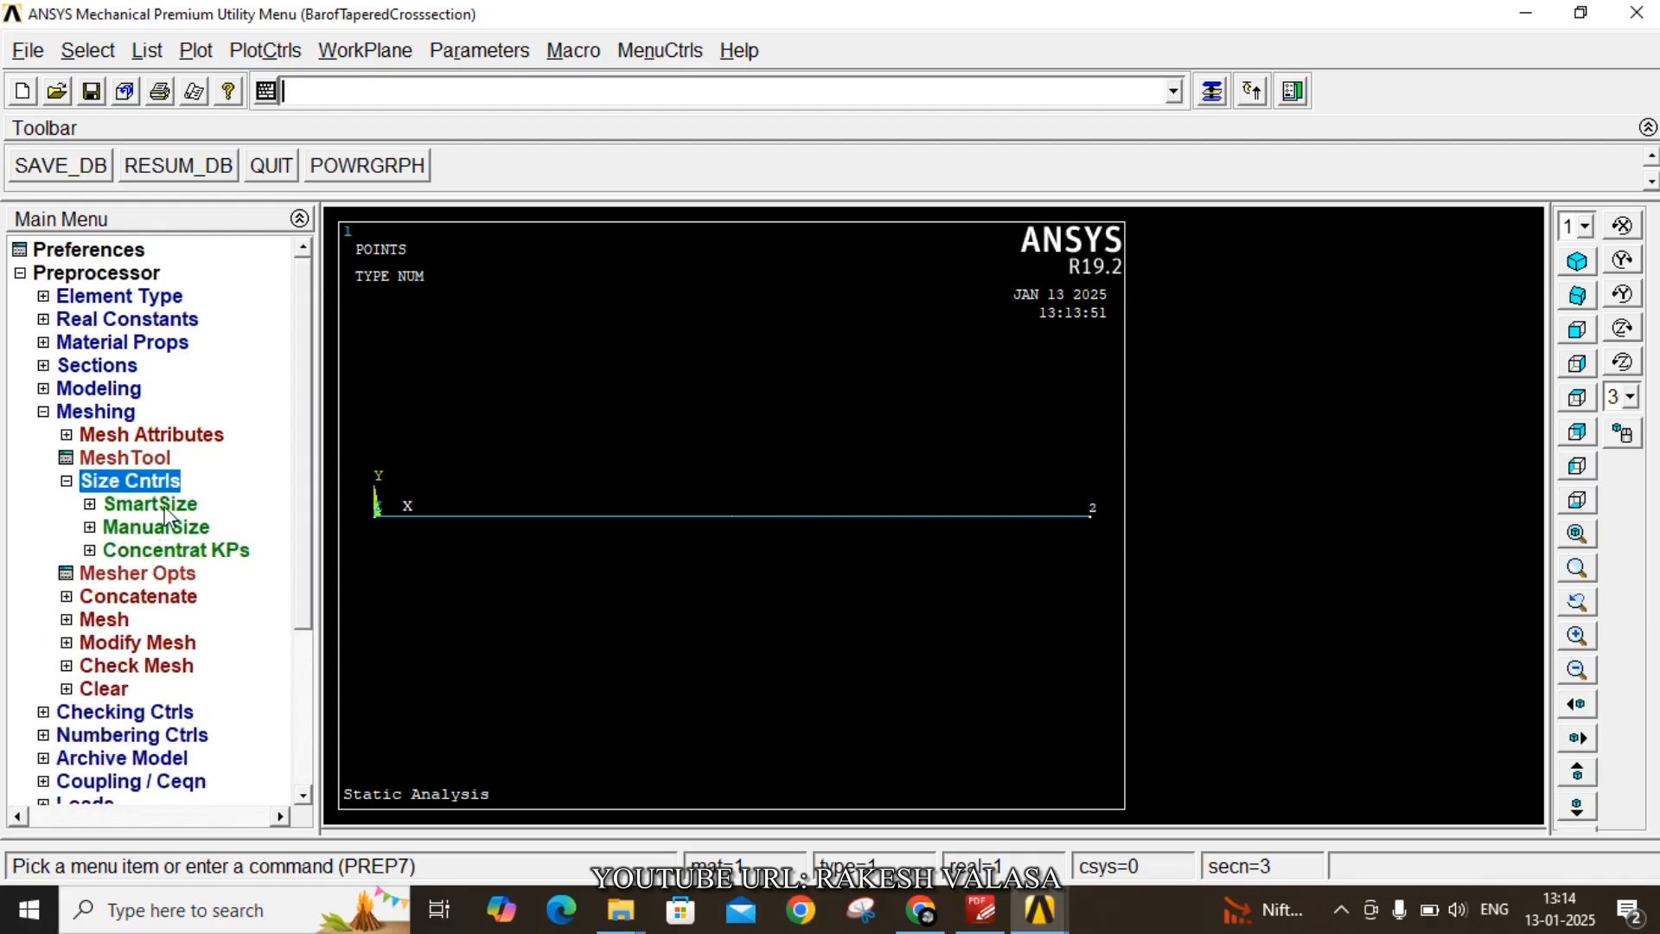
{"action": "left_click", "coordinate": [170, 529]}
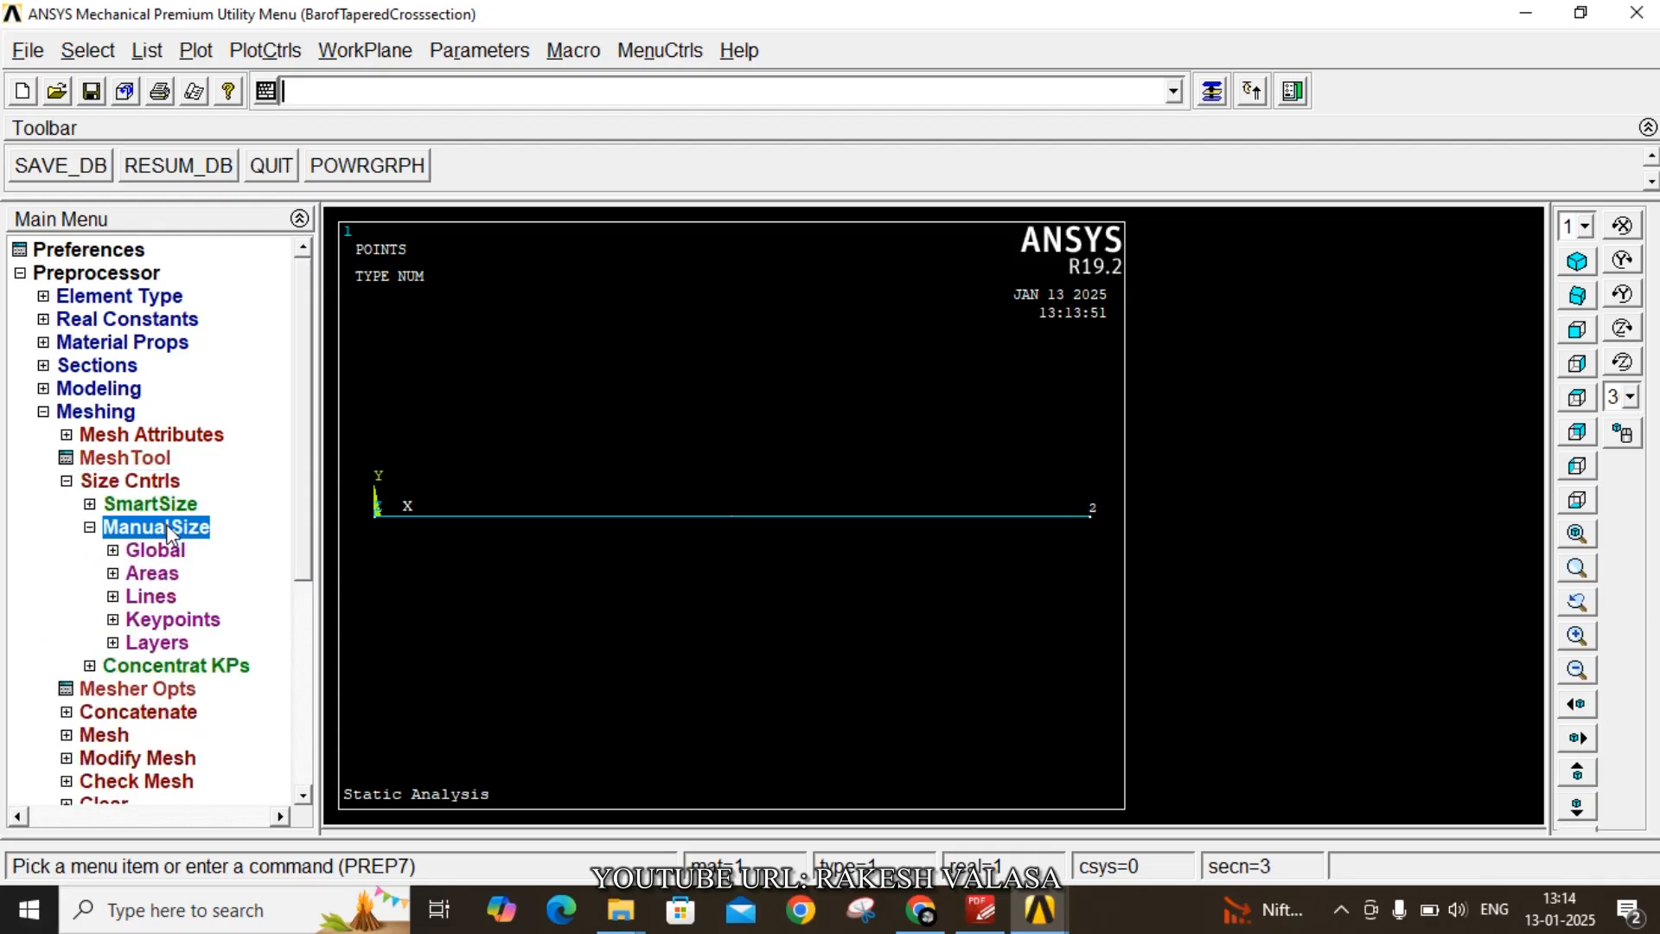
{"action": "left_click", "coordinate": [151, 597]}
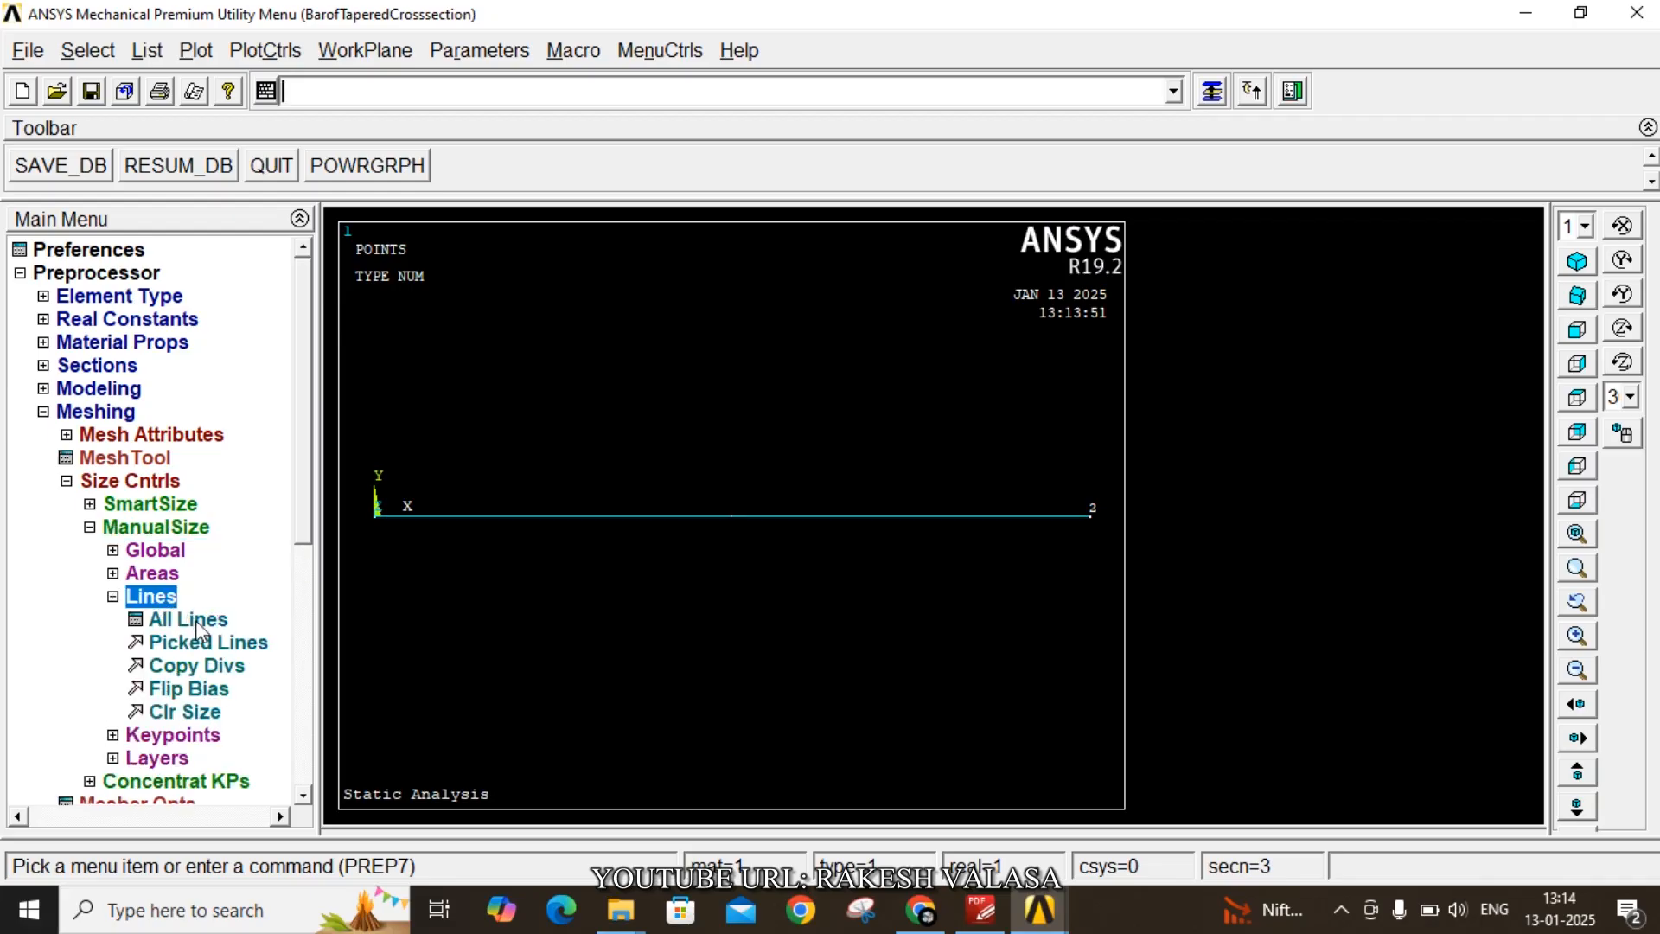
{"action": "left_click", "coordinate": [195, 620]}
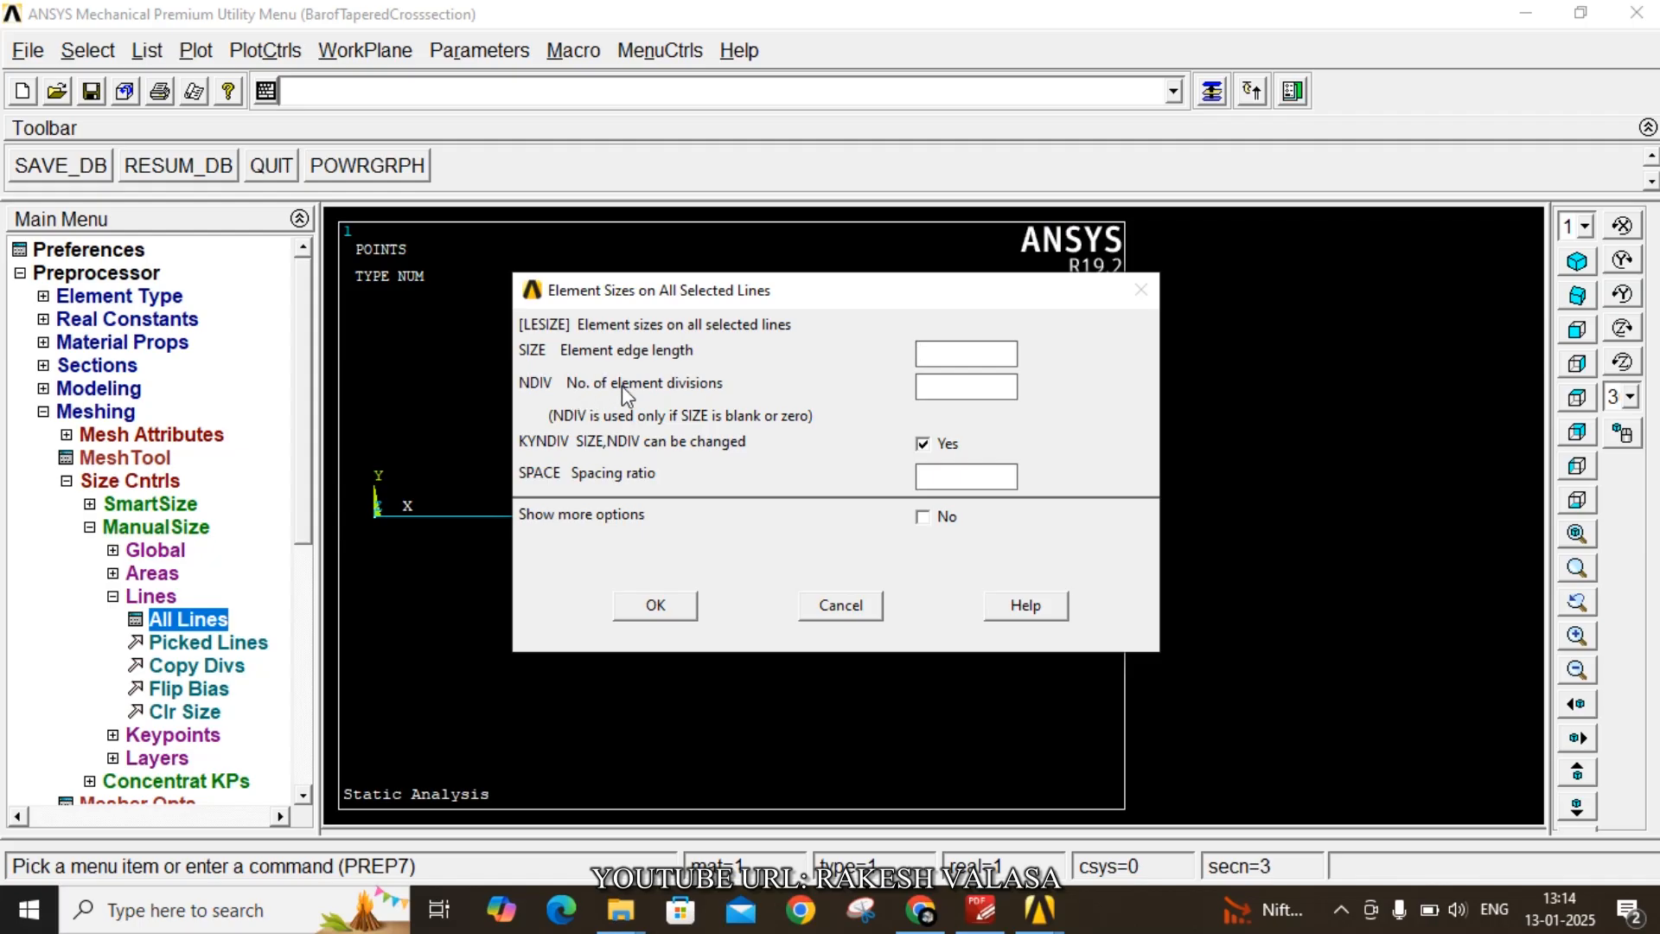
{"action": "left_click", "coordinate": [956, 385]}
{"action": "left_click", "coordinate": [957, 383]}
{"action": "type", "text": "20"}
{"action": "left_click", "coordinate": [678, 606]}
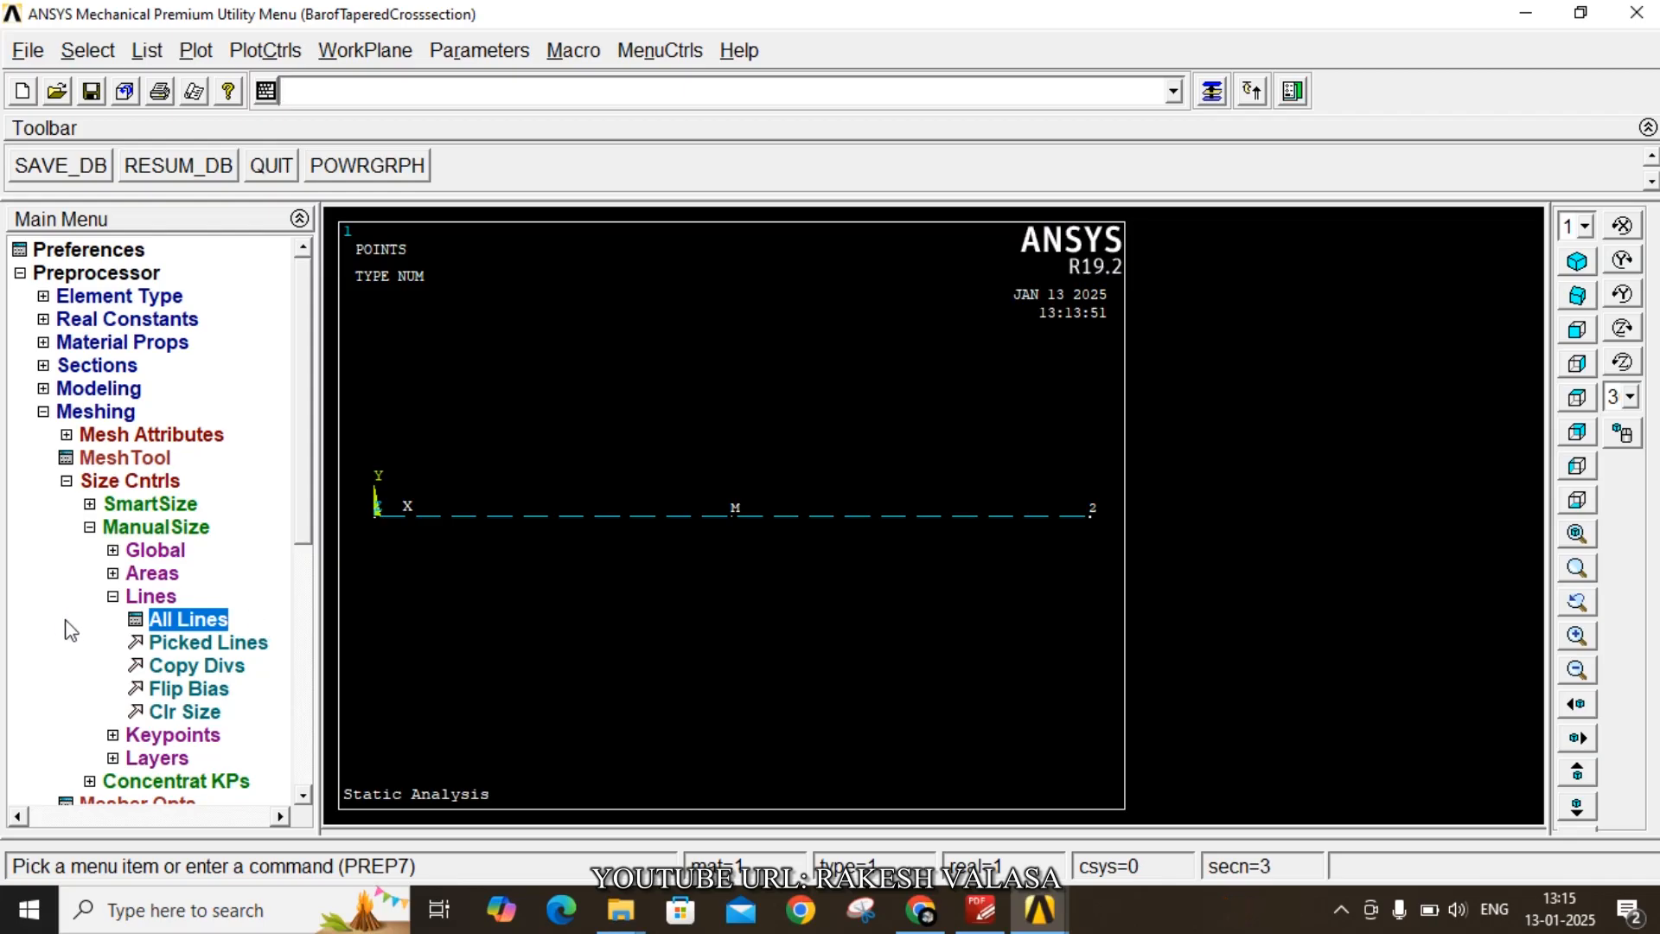
- Mesh the line between keypoints 1 and 2
{"action": "left_click", "coordinate": [113, 596]}
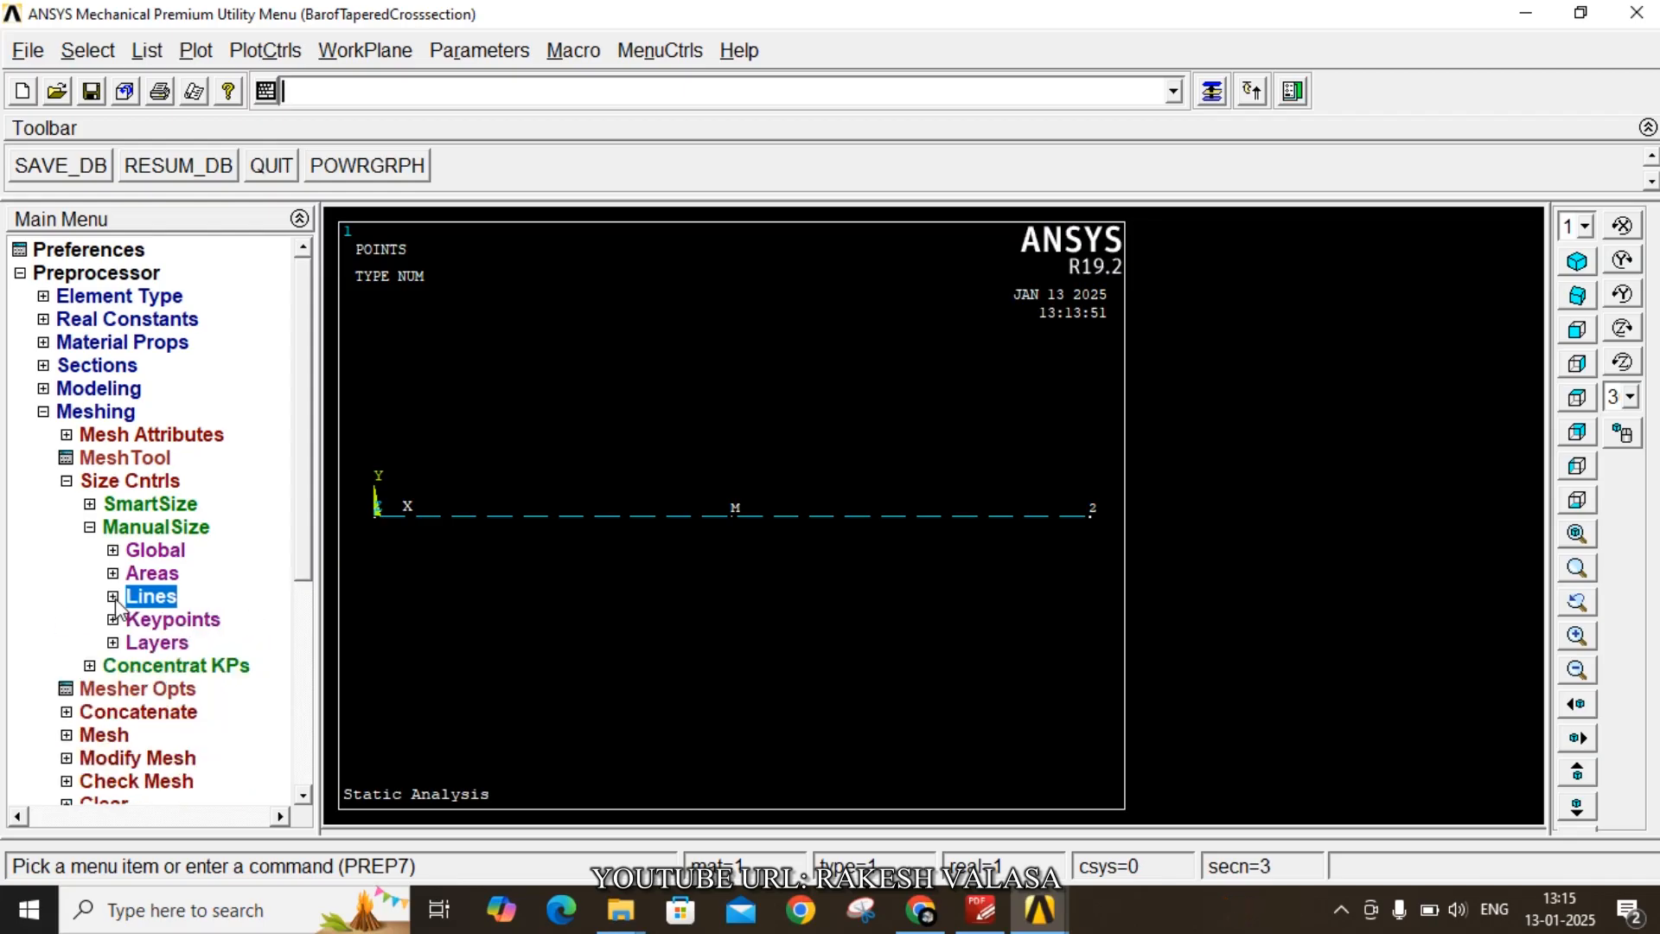
{"action": "left_click", "coordinate": [111, 735]}
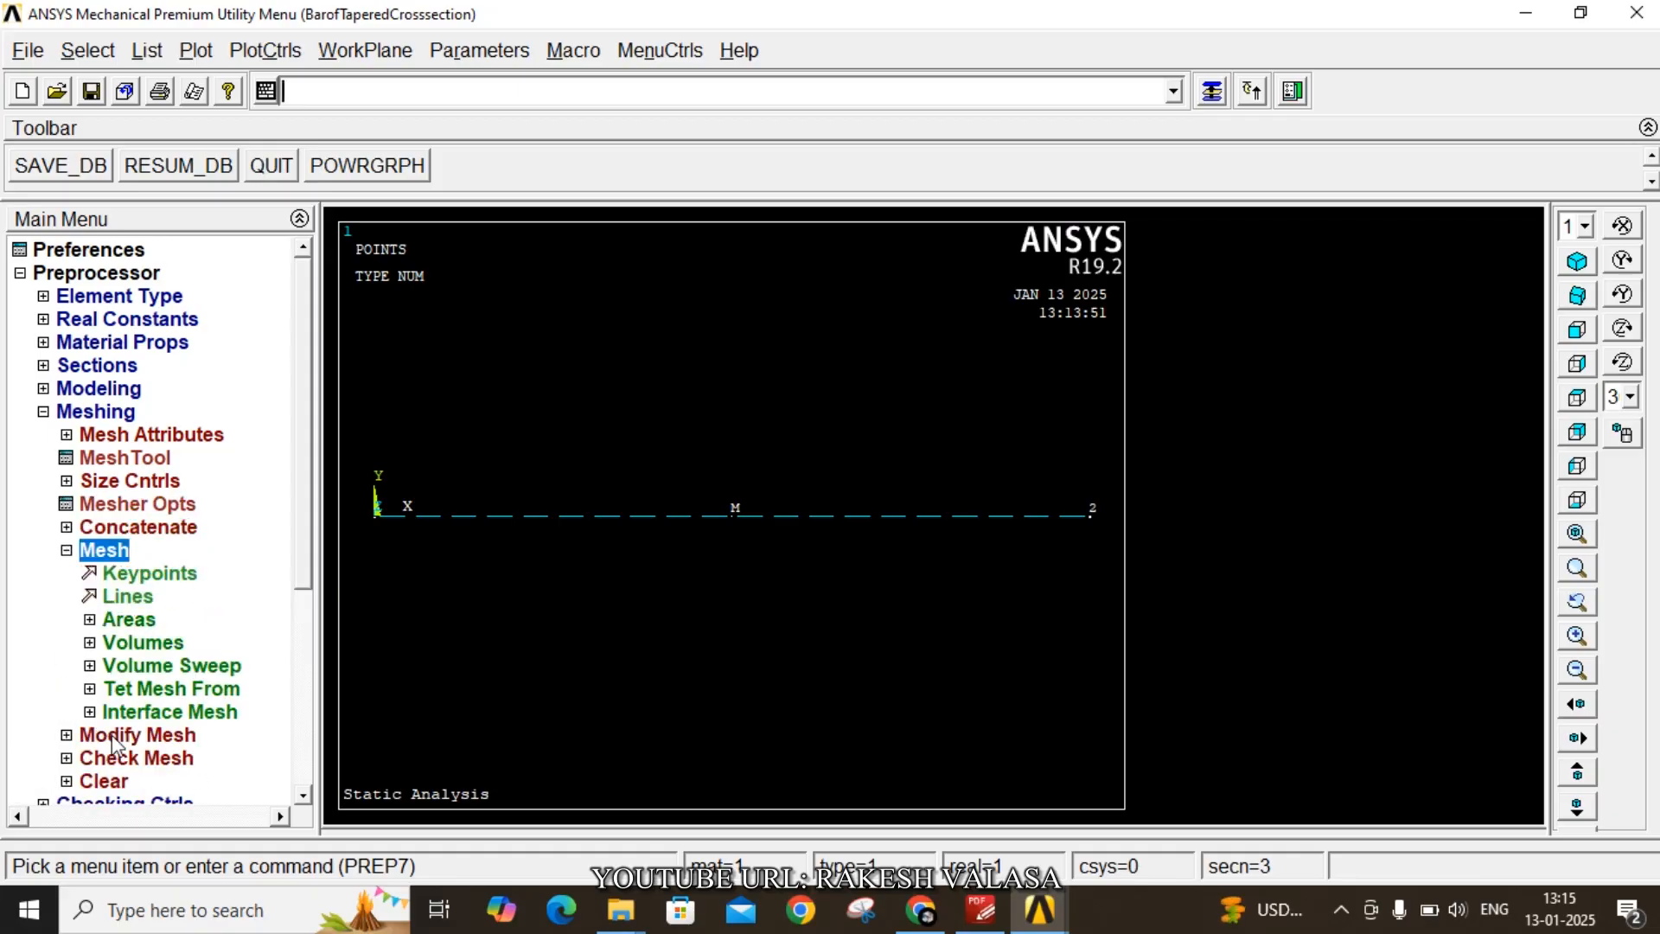
{"action": "left_click", "coordinate": [130, 601]}
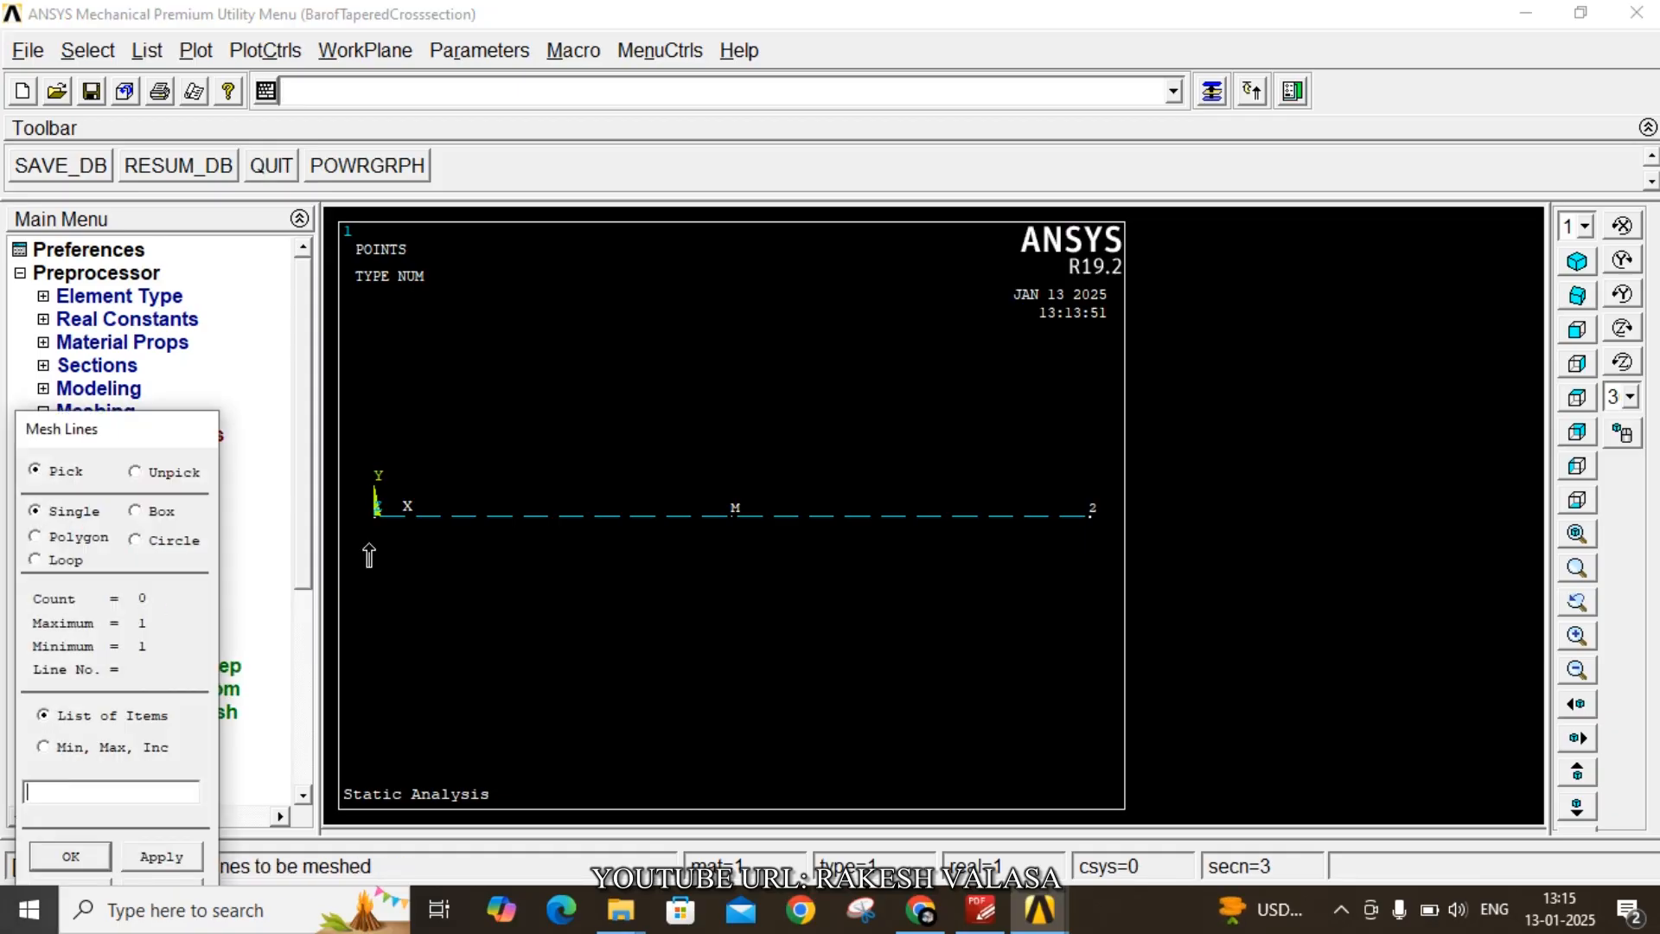
{"action": "left_click", "coordinate": [711, 529]}
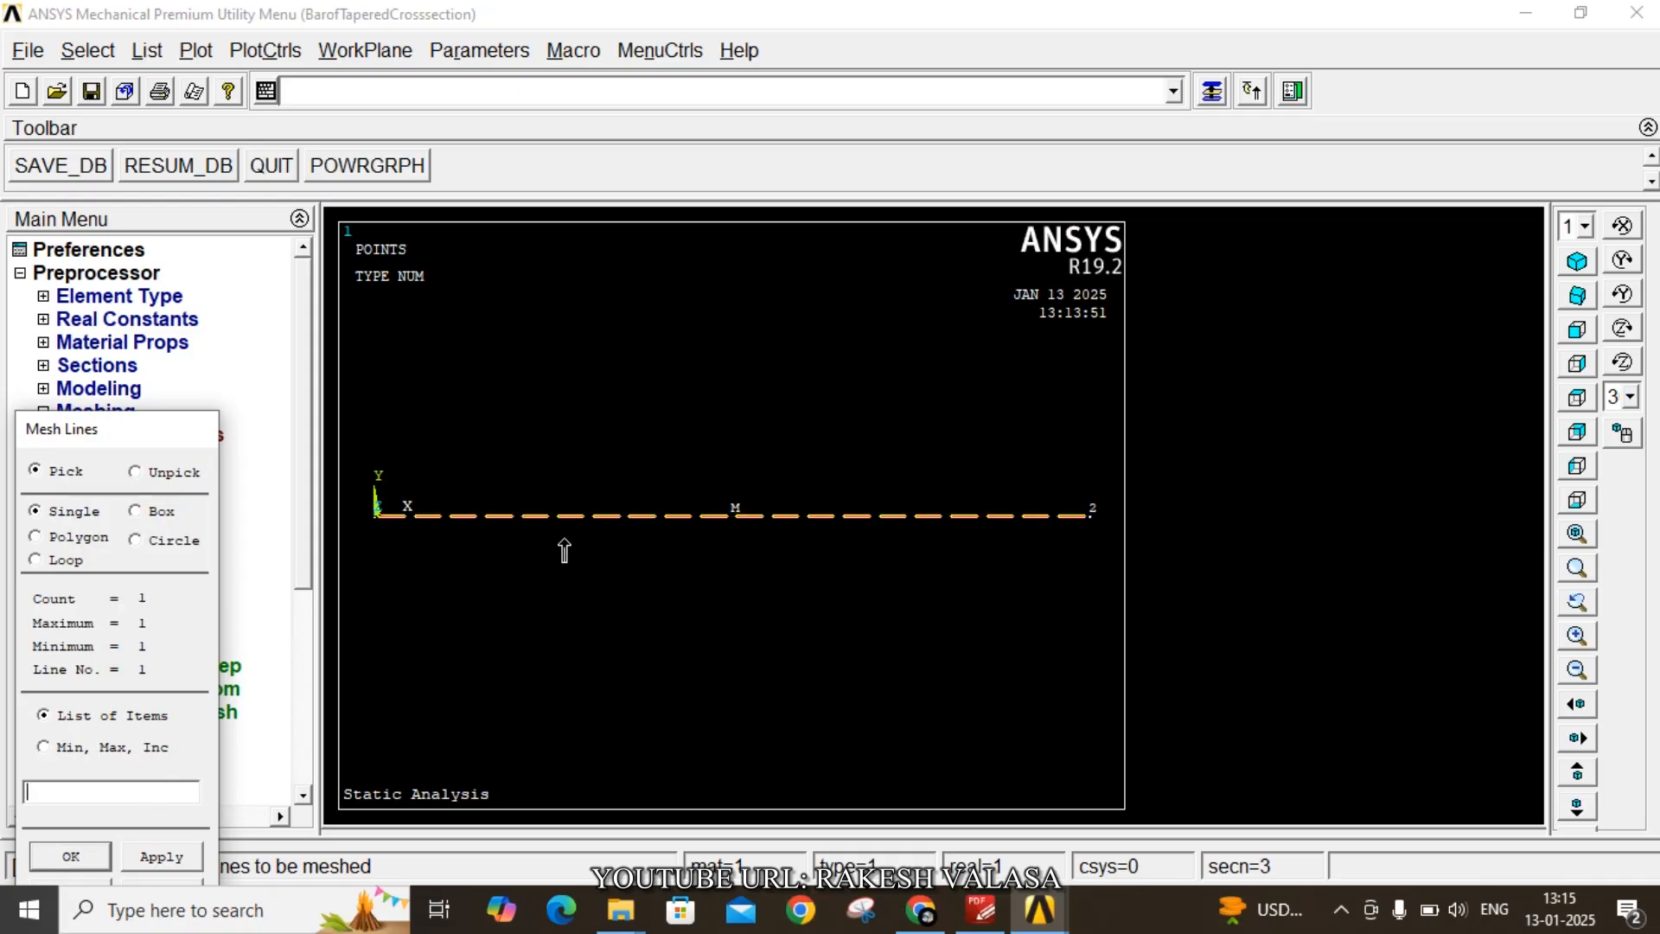
{"action": "left_click", "coordinate": [70, 857]}
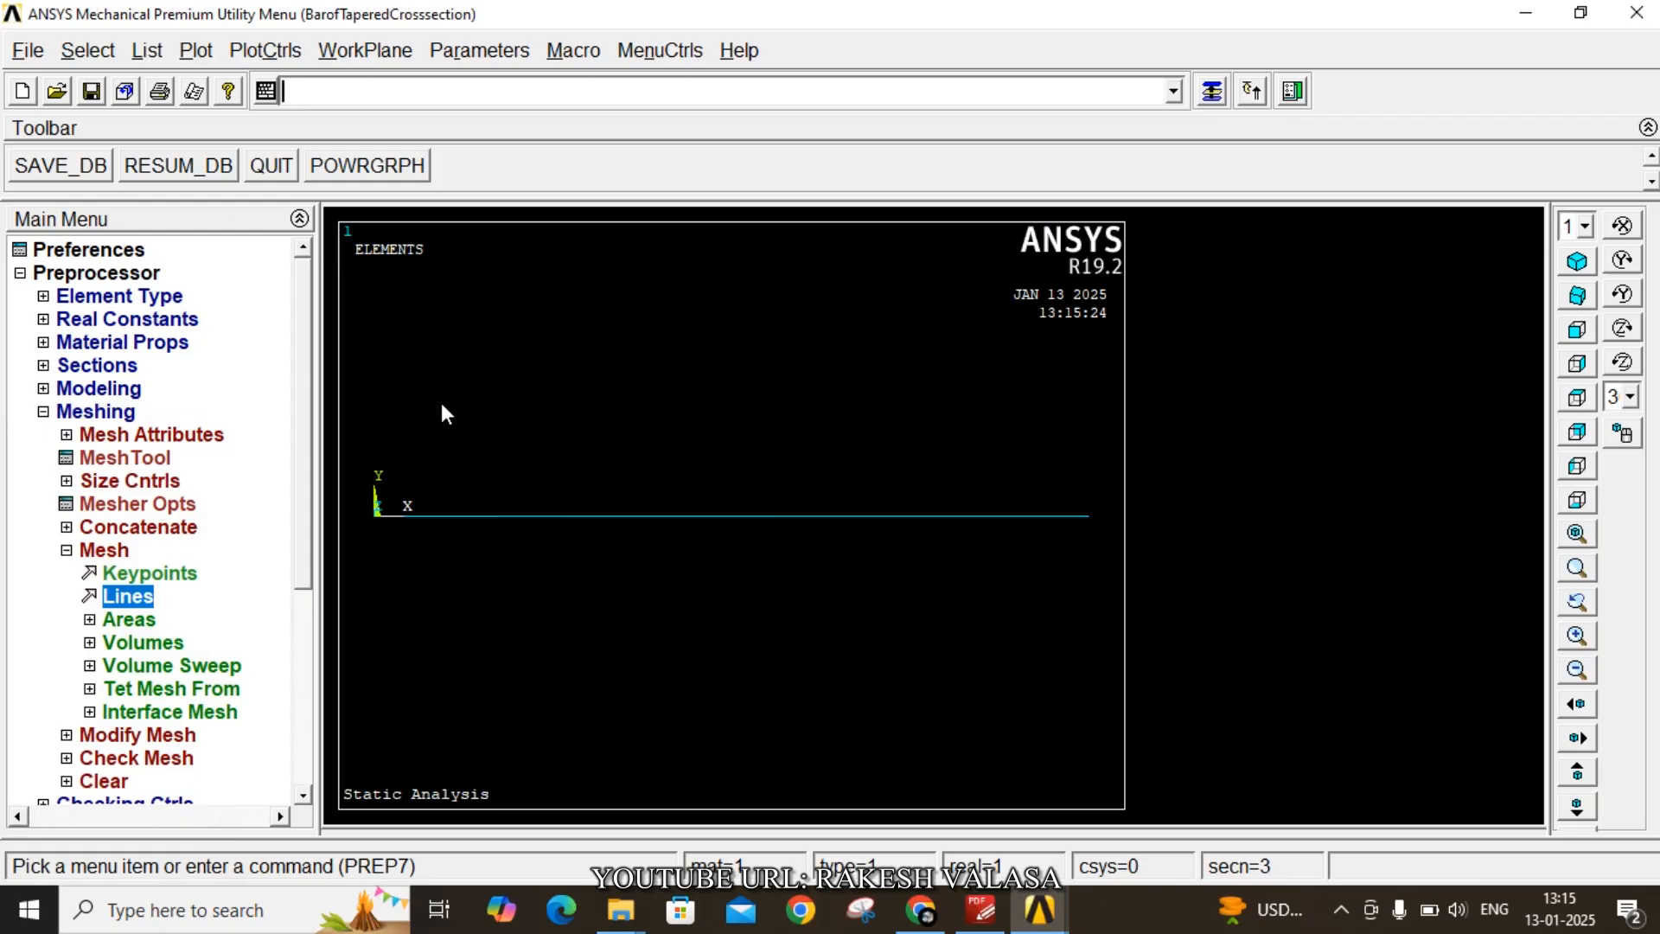
- Turn on the display of element shapes based on real constant descriptions
{"action": "left_click", "coordinate": [265, 50]}
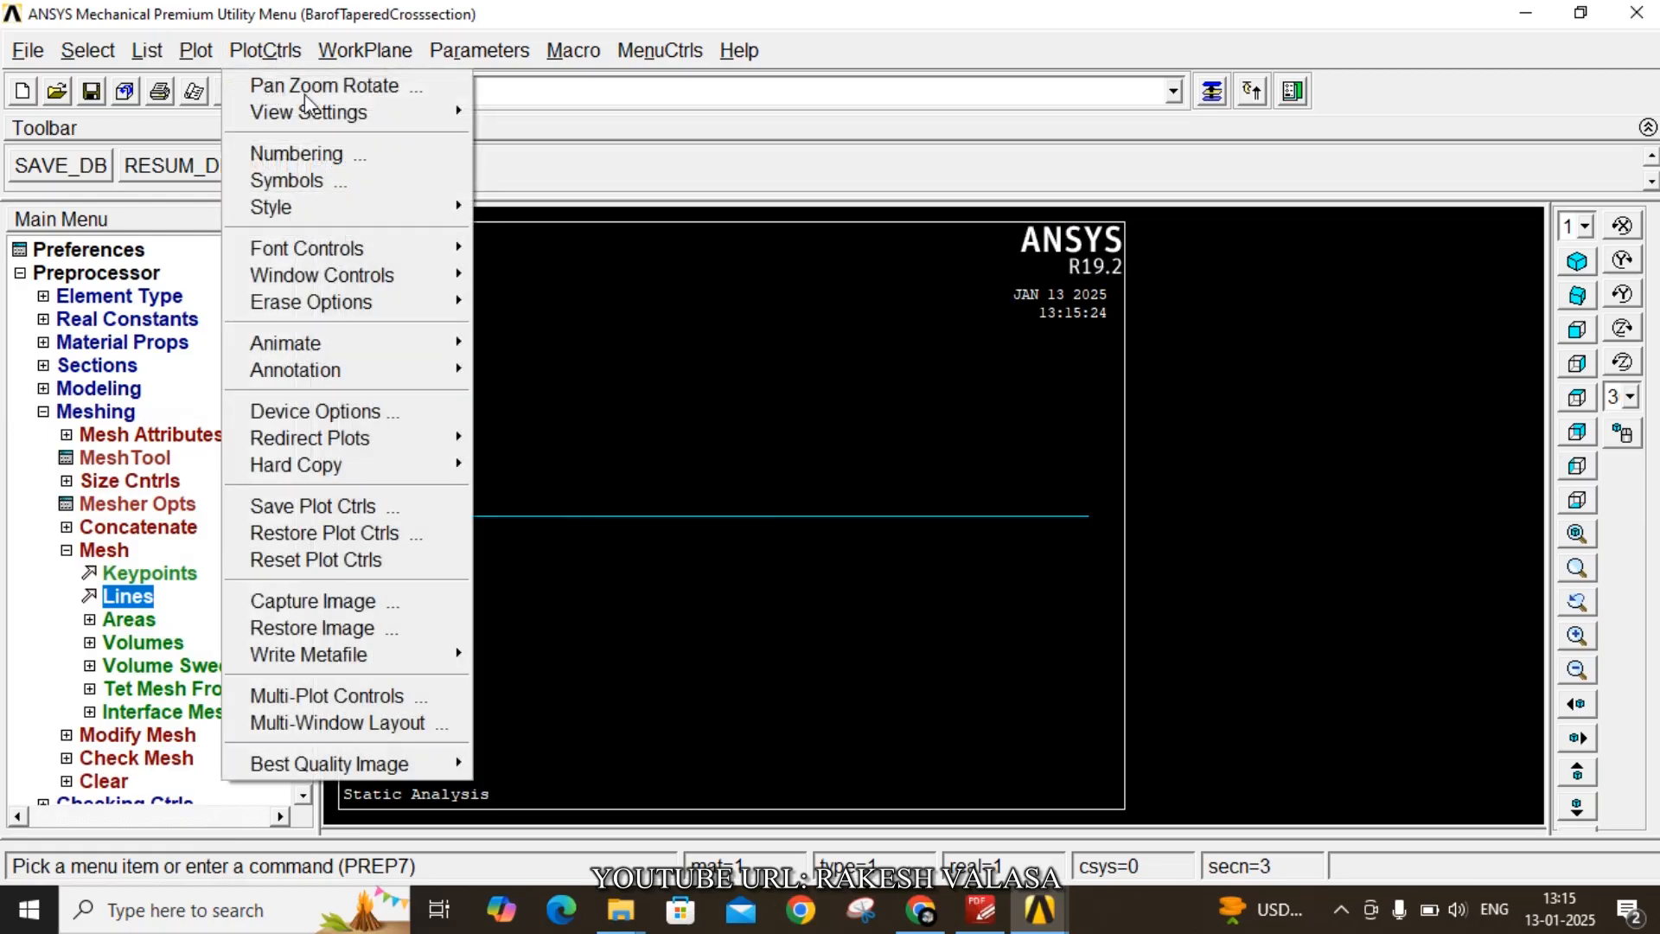
{"action": "mouse_move", "coordinate": [350, 206]}
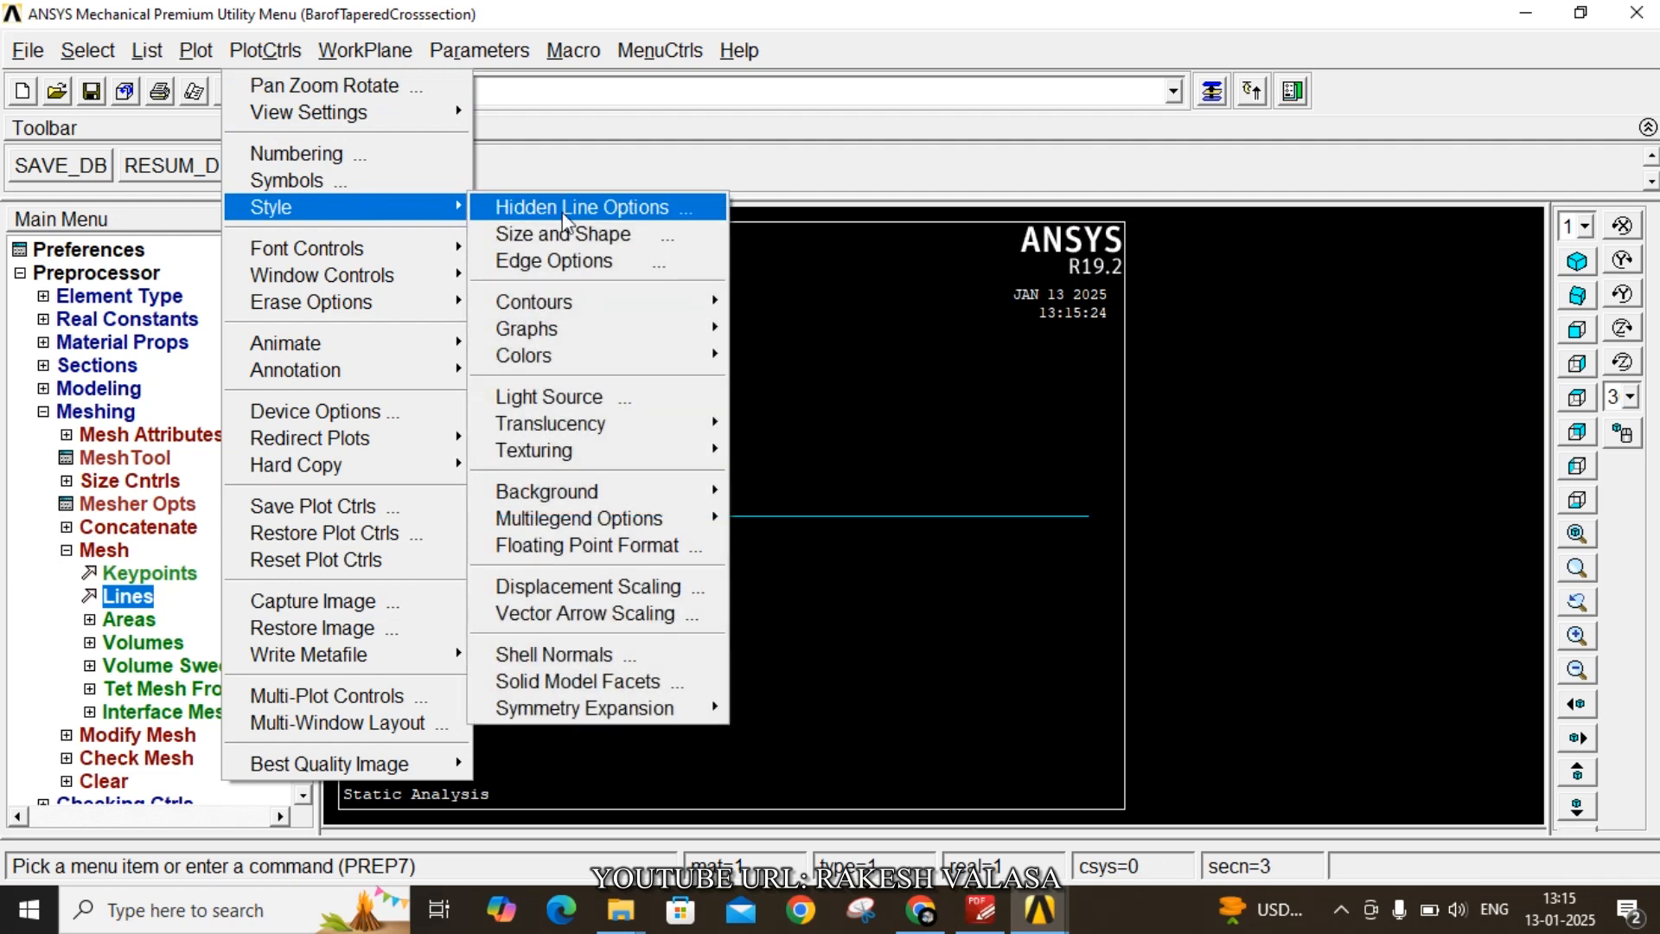
{"action": "left_click", "coordinate": [578, 236]}
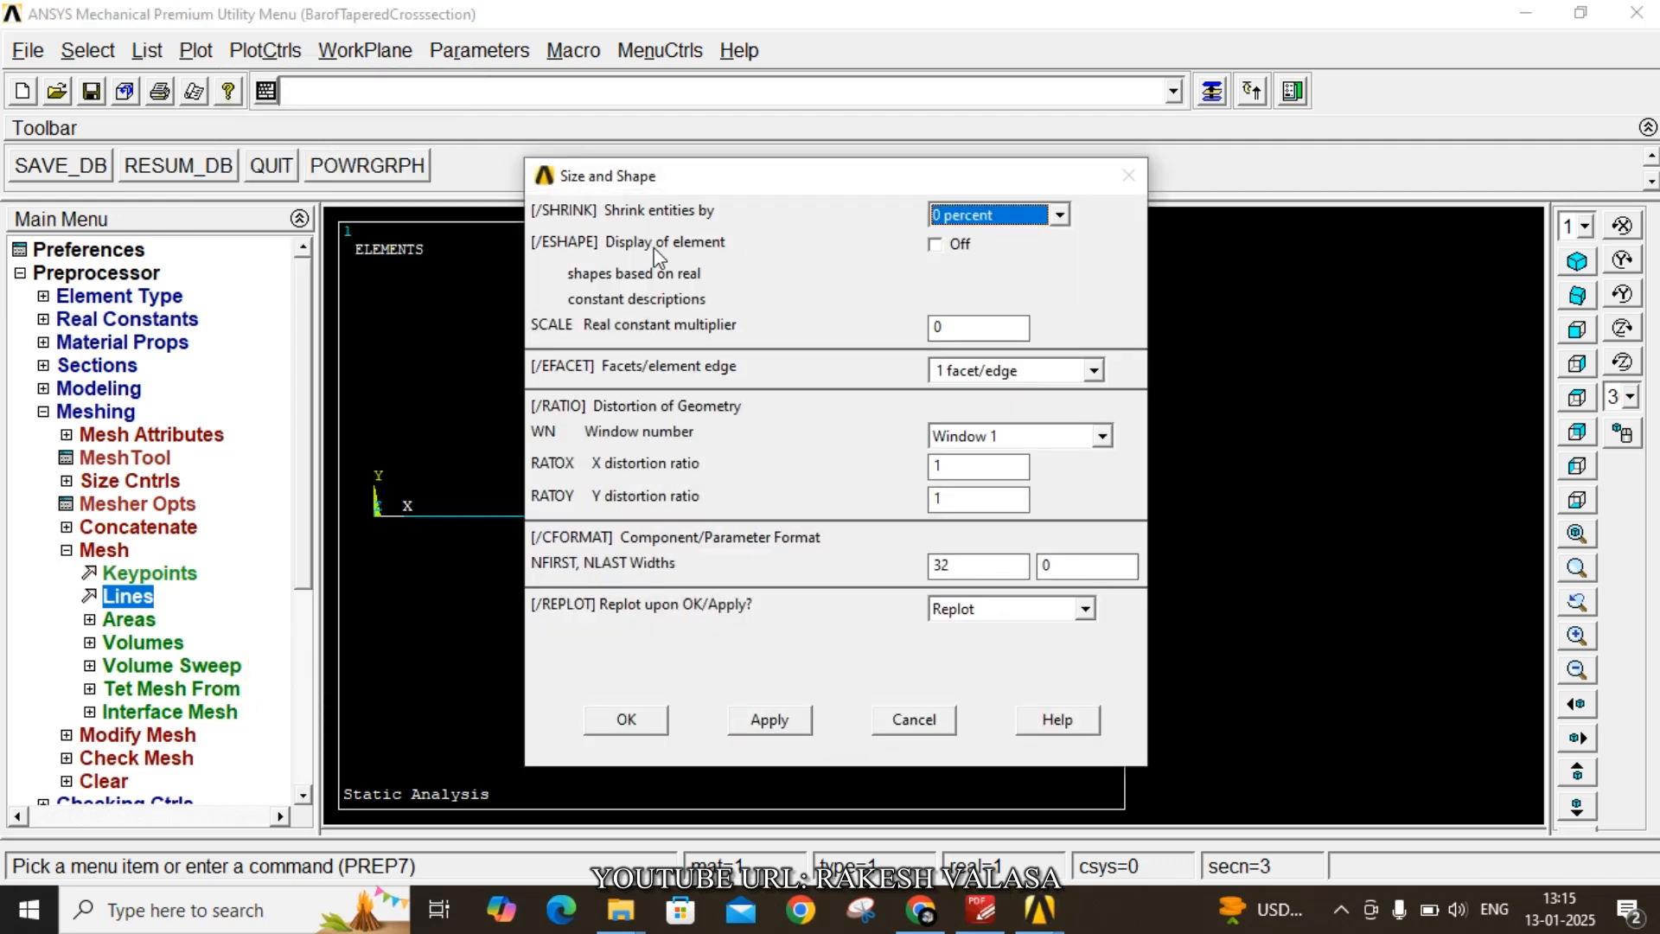
{"action": "left_click", "coordinate": [935, 245]}
{"action": "left_click", "coordinate": [650, 728]}
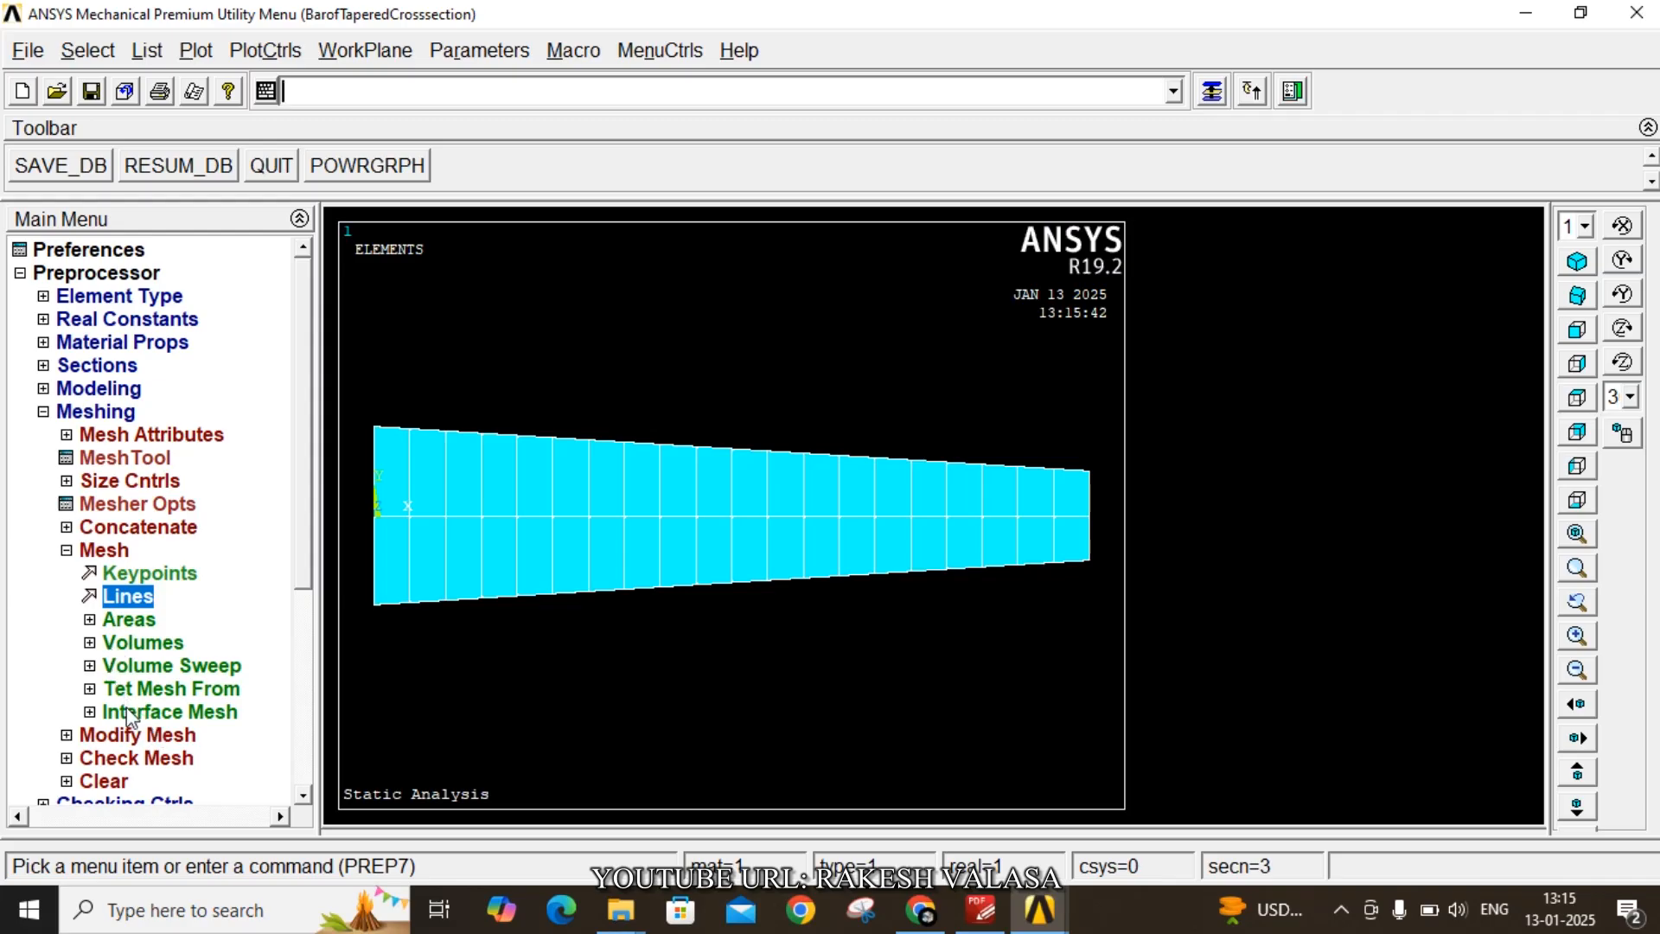
- Start a new analysis of type Static
{"action": "left_click", "coordinate": [67, 551]}
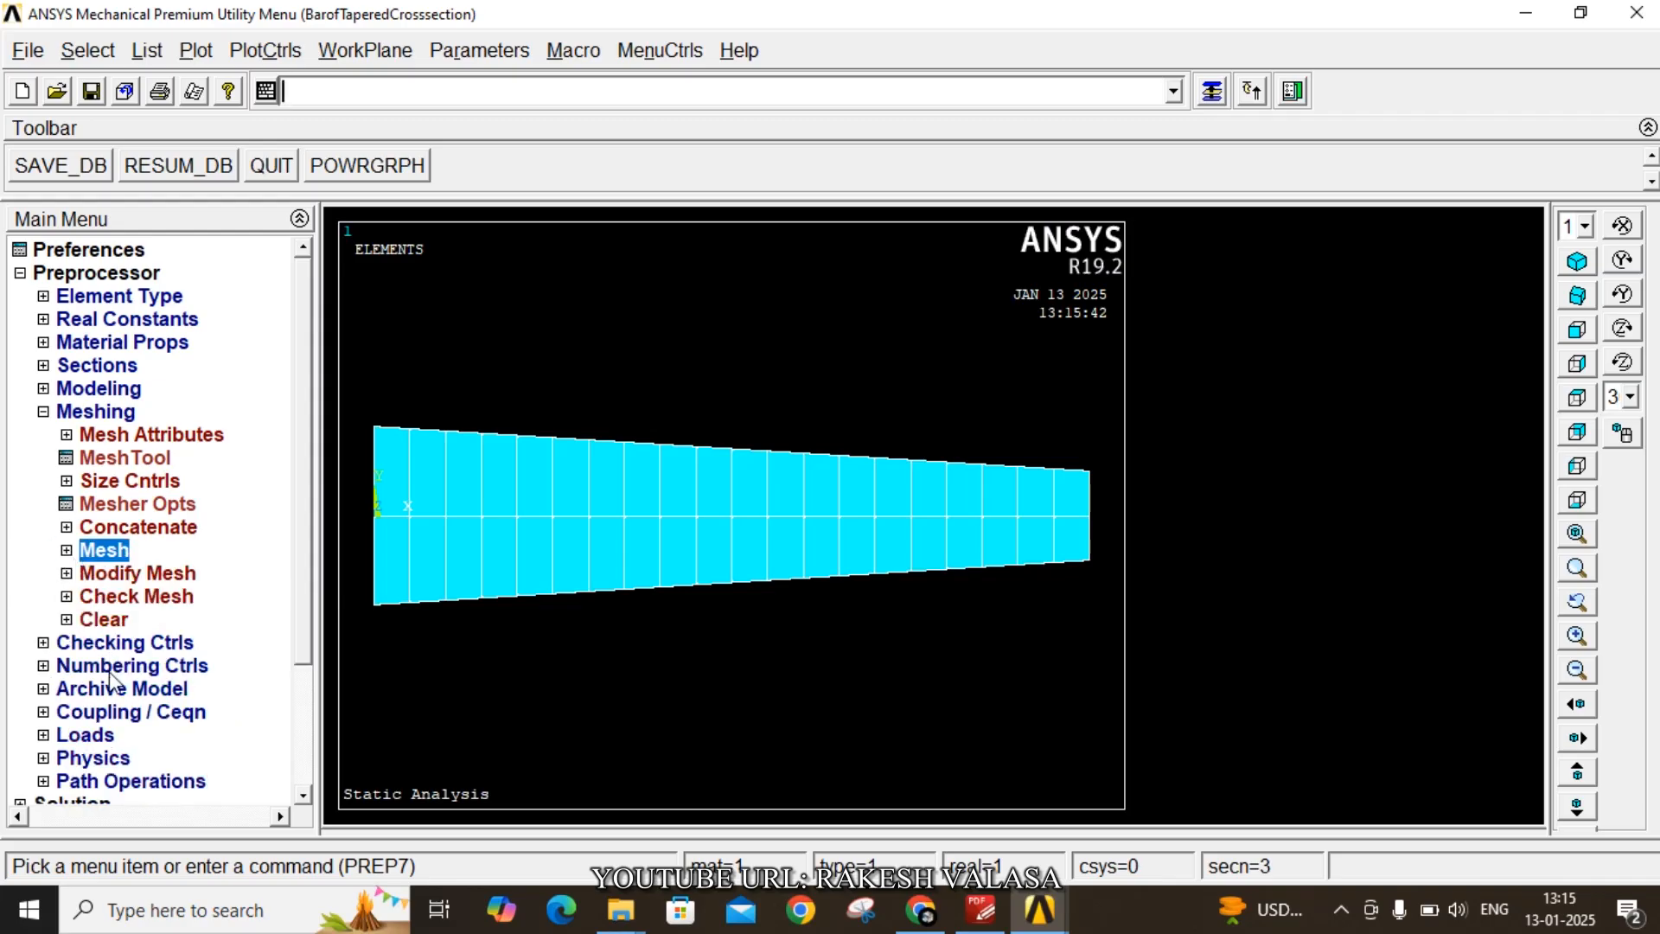
{"action": "left_click", "coordinate": [84, 735]}
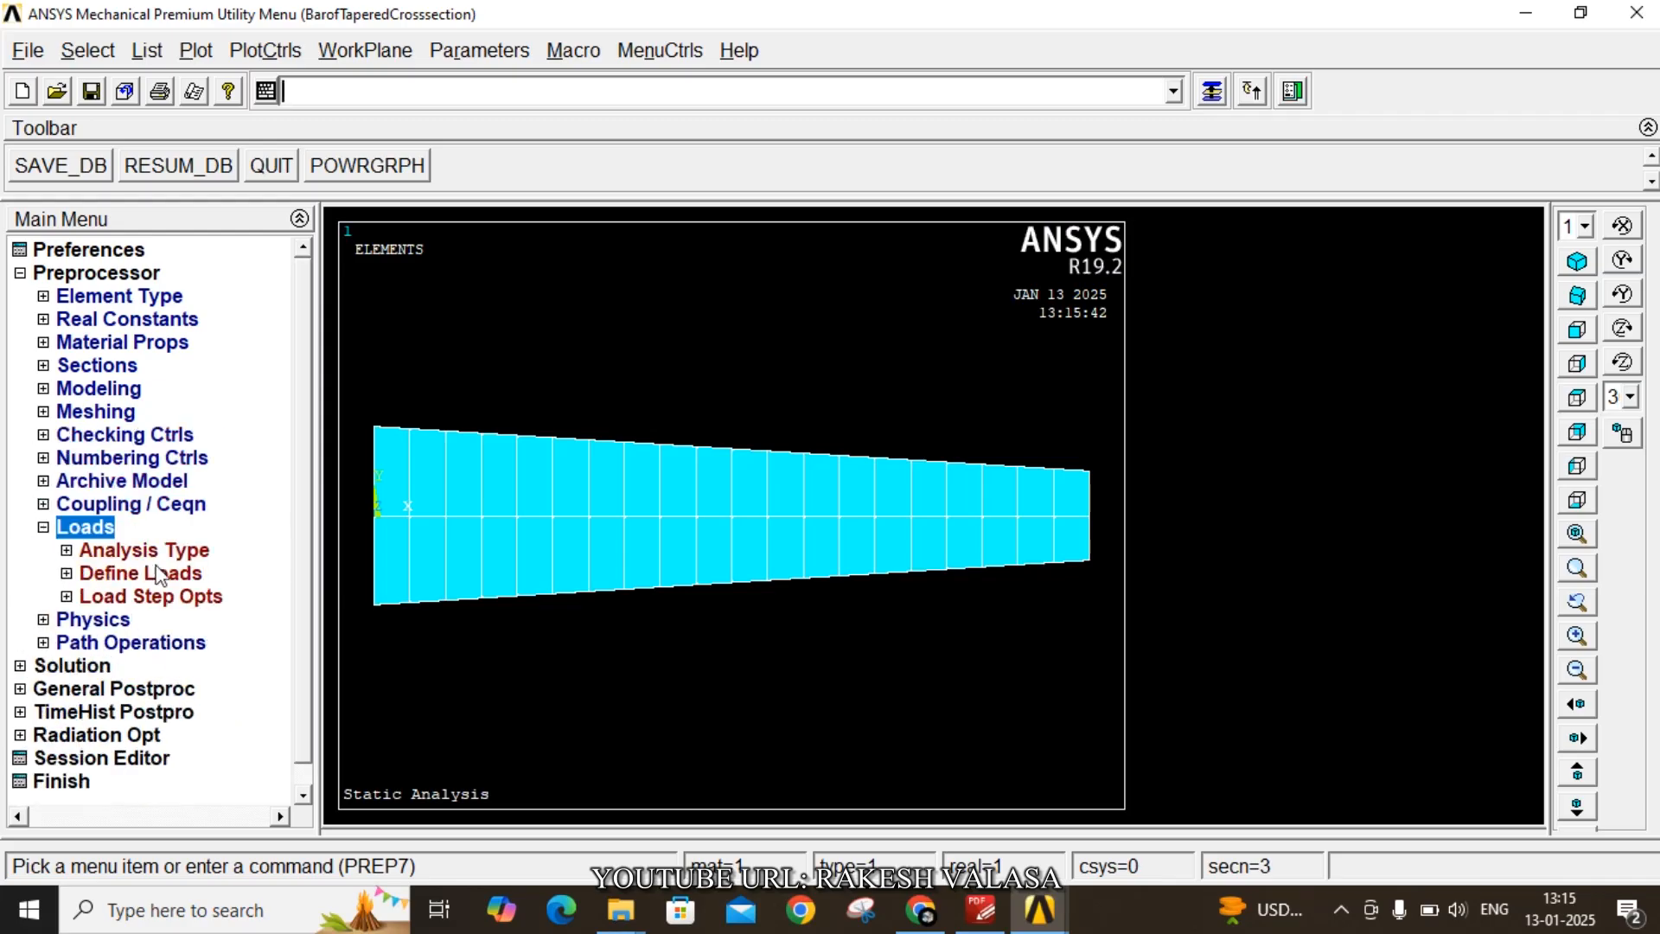
{"action": "left_click", "coordinate": [164, 550]}
{"action": "left_click", "coordinate": [173, 575]}
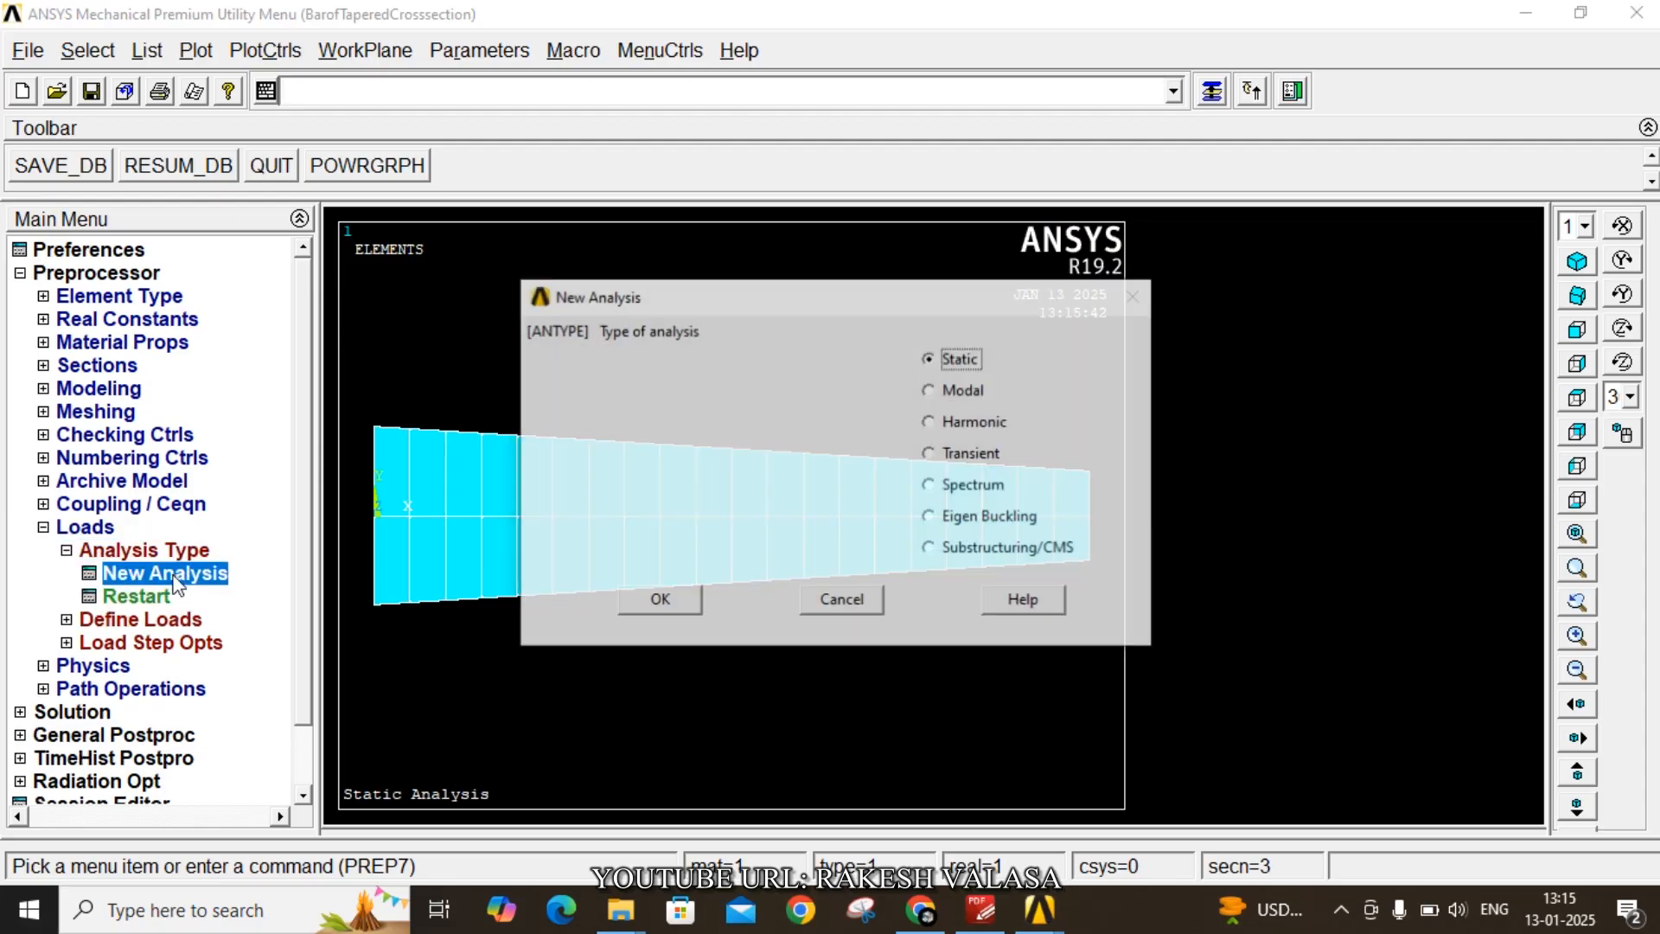
{"action": "left_click", "coordinate": [680, 595]}
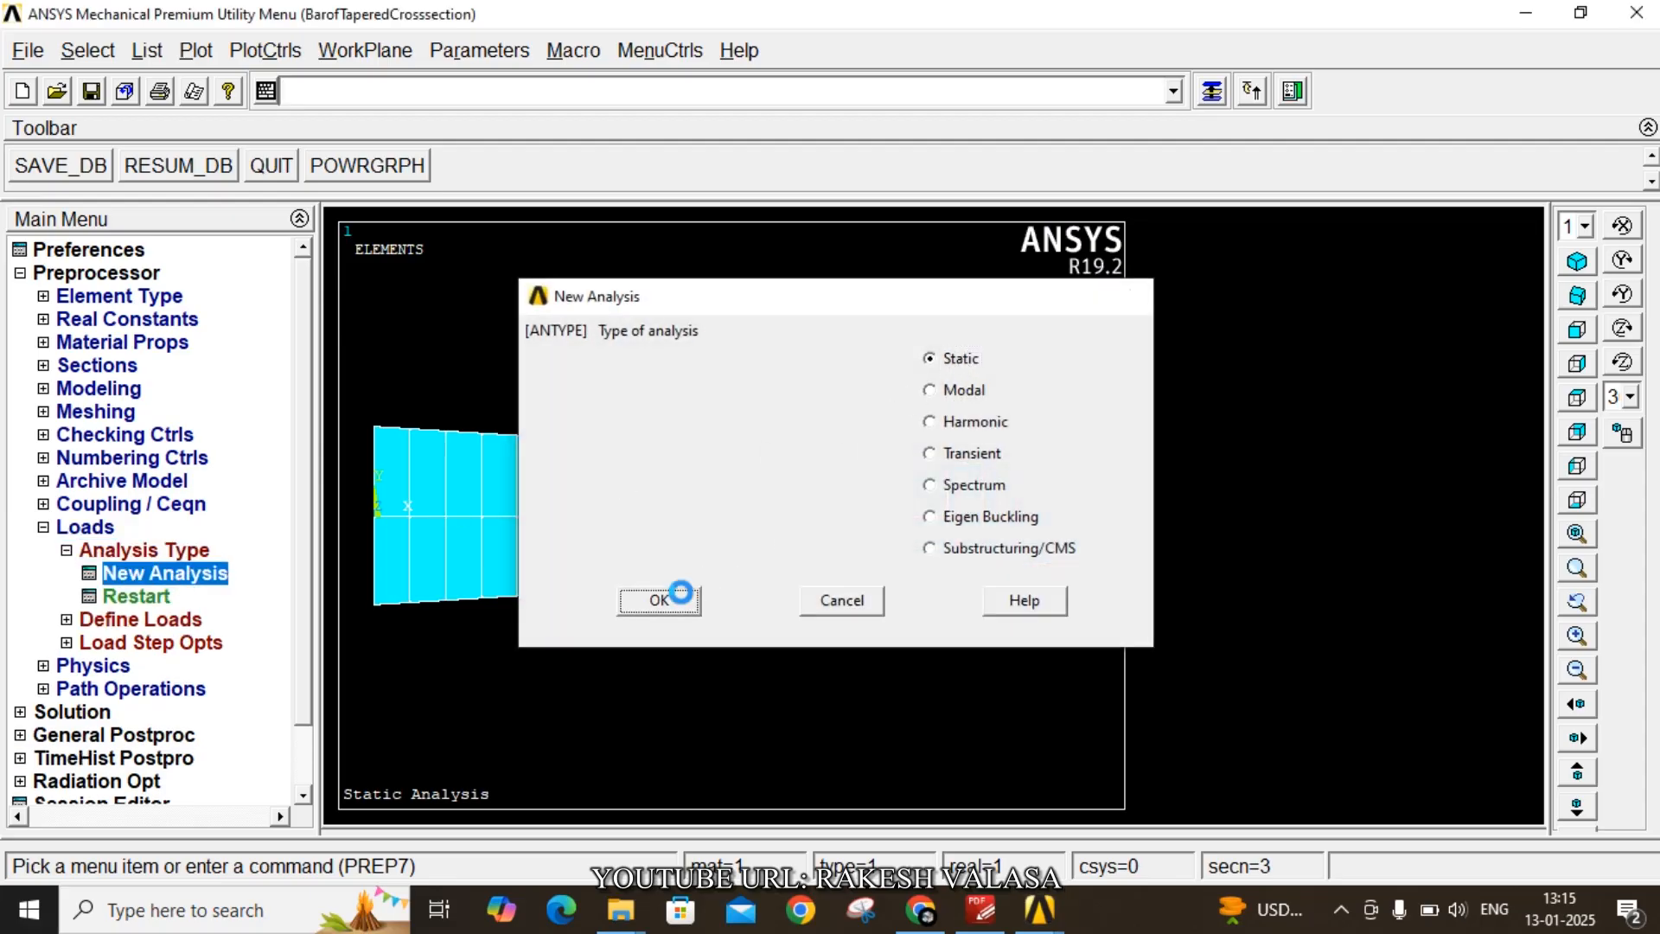
- Constrain all degrees of freedom at keypoint 1
{"action": "left_click", "coordinate": [190, 620]}
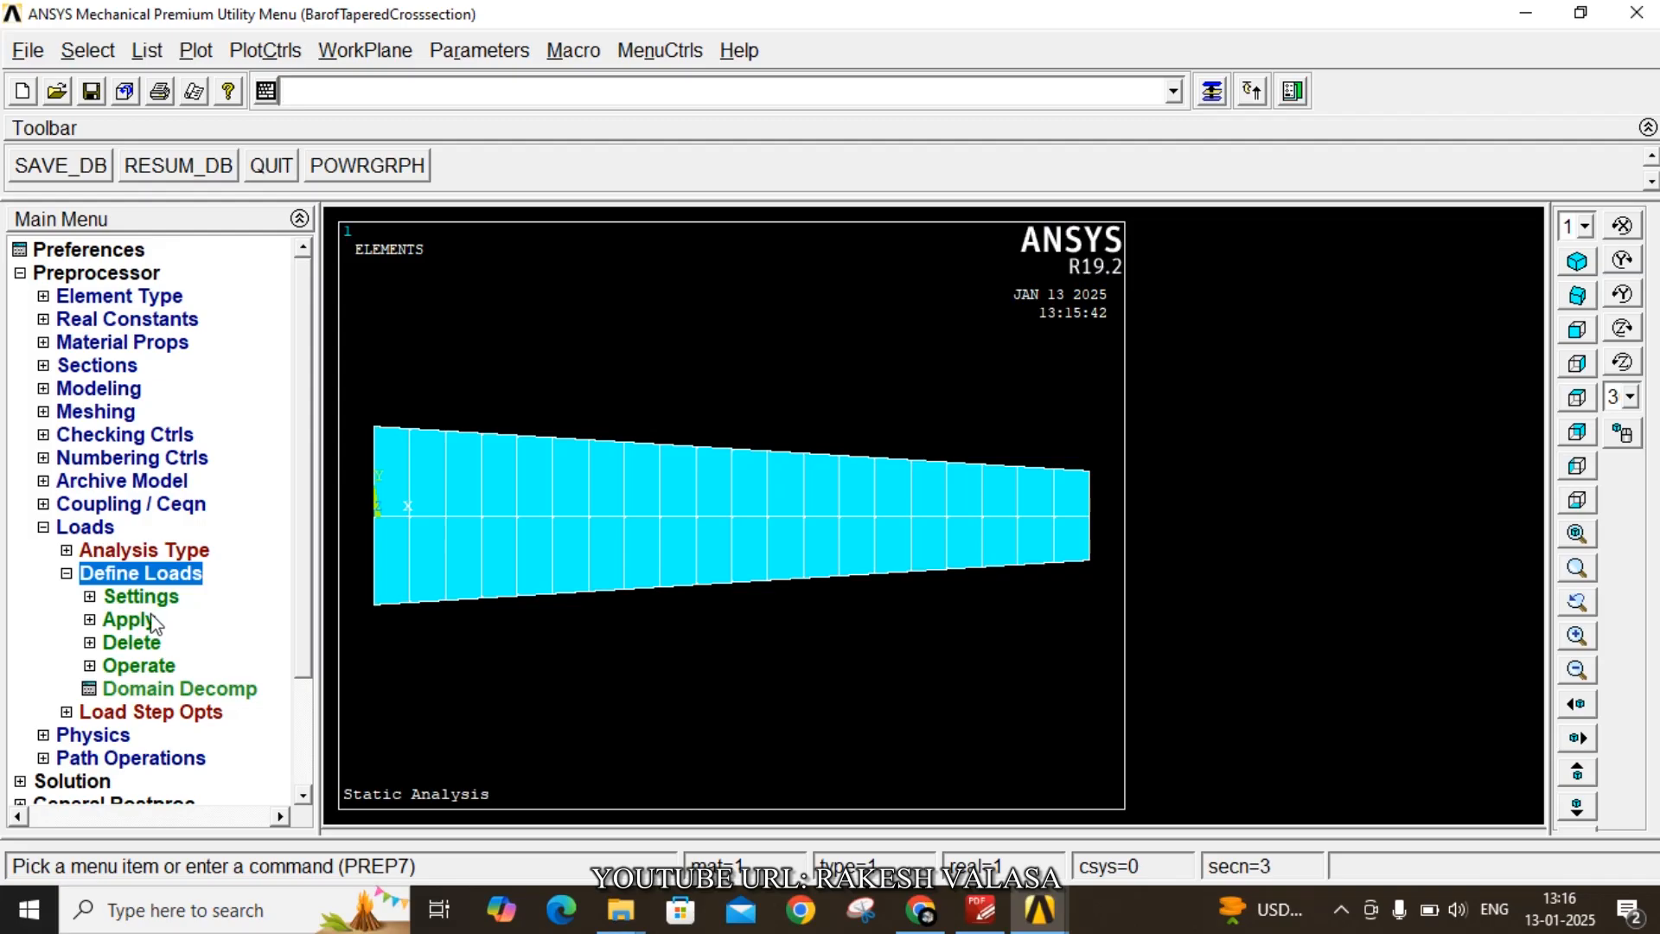
{"action": "left_click", "coordinate": [154, 622]}
{"action": "left_click", "coordinate": [183, 642]}
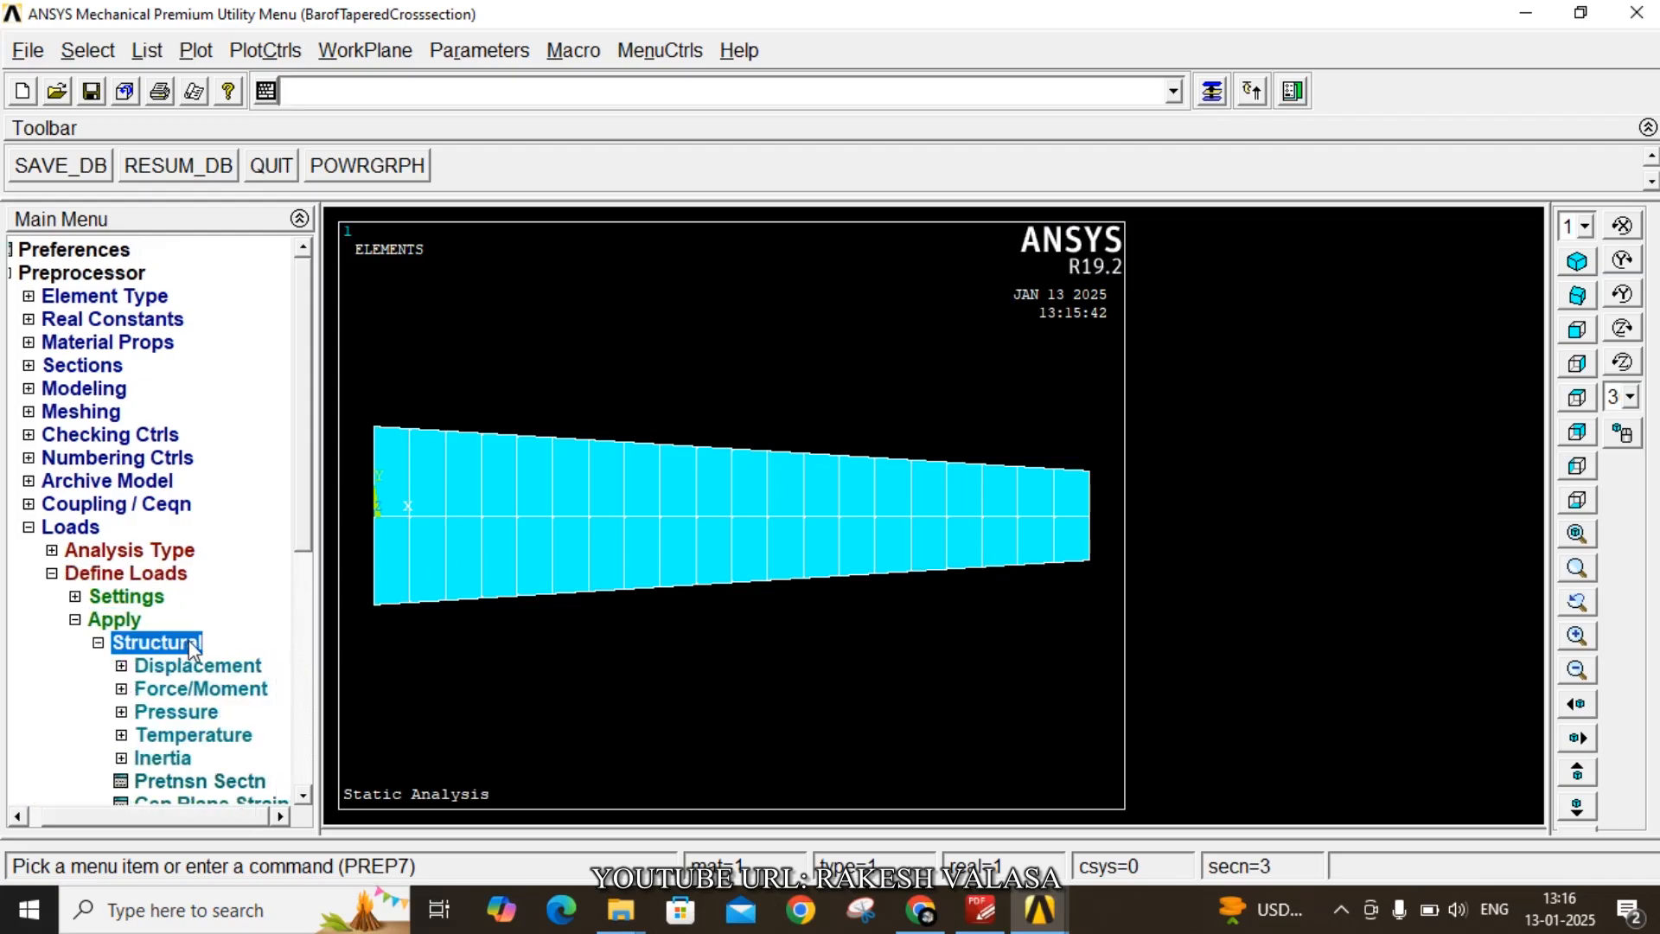
{"action": "left_click", "coordinate": [217, 667]}
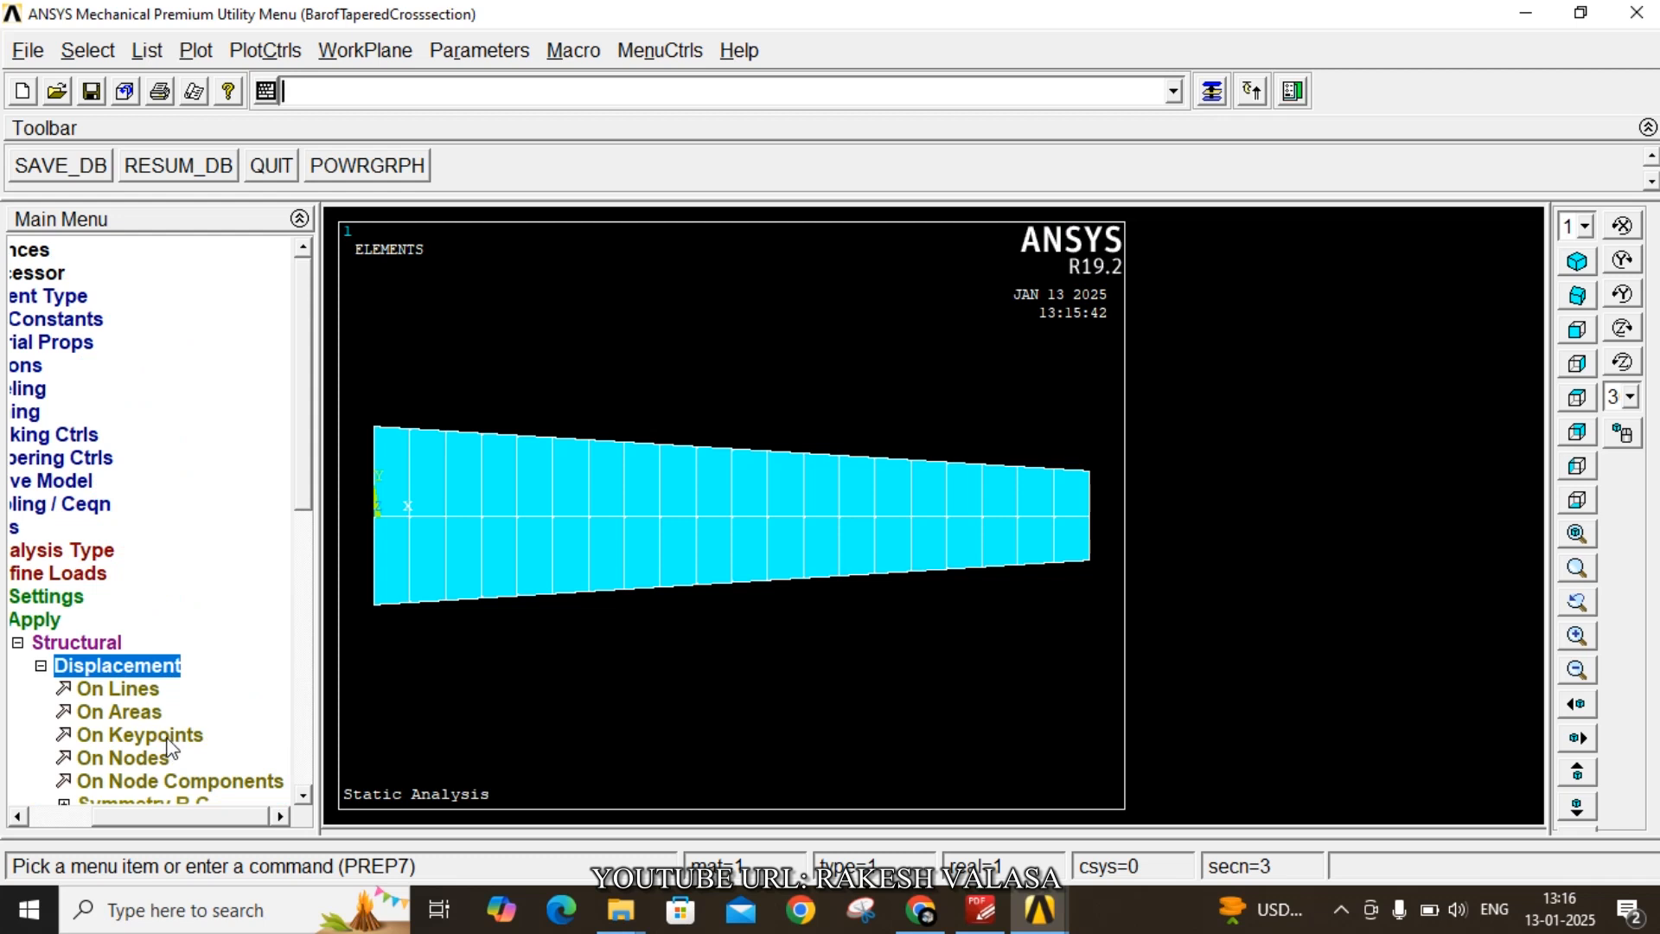
{"action": "left_click", "coordinate": [168, 740]}
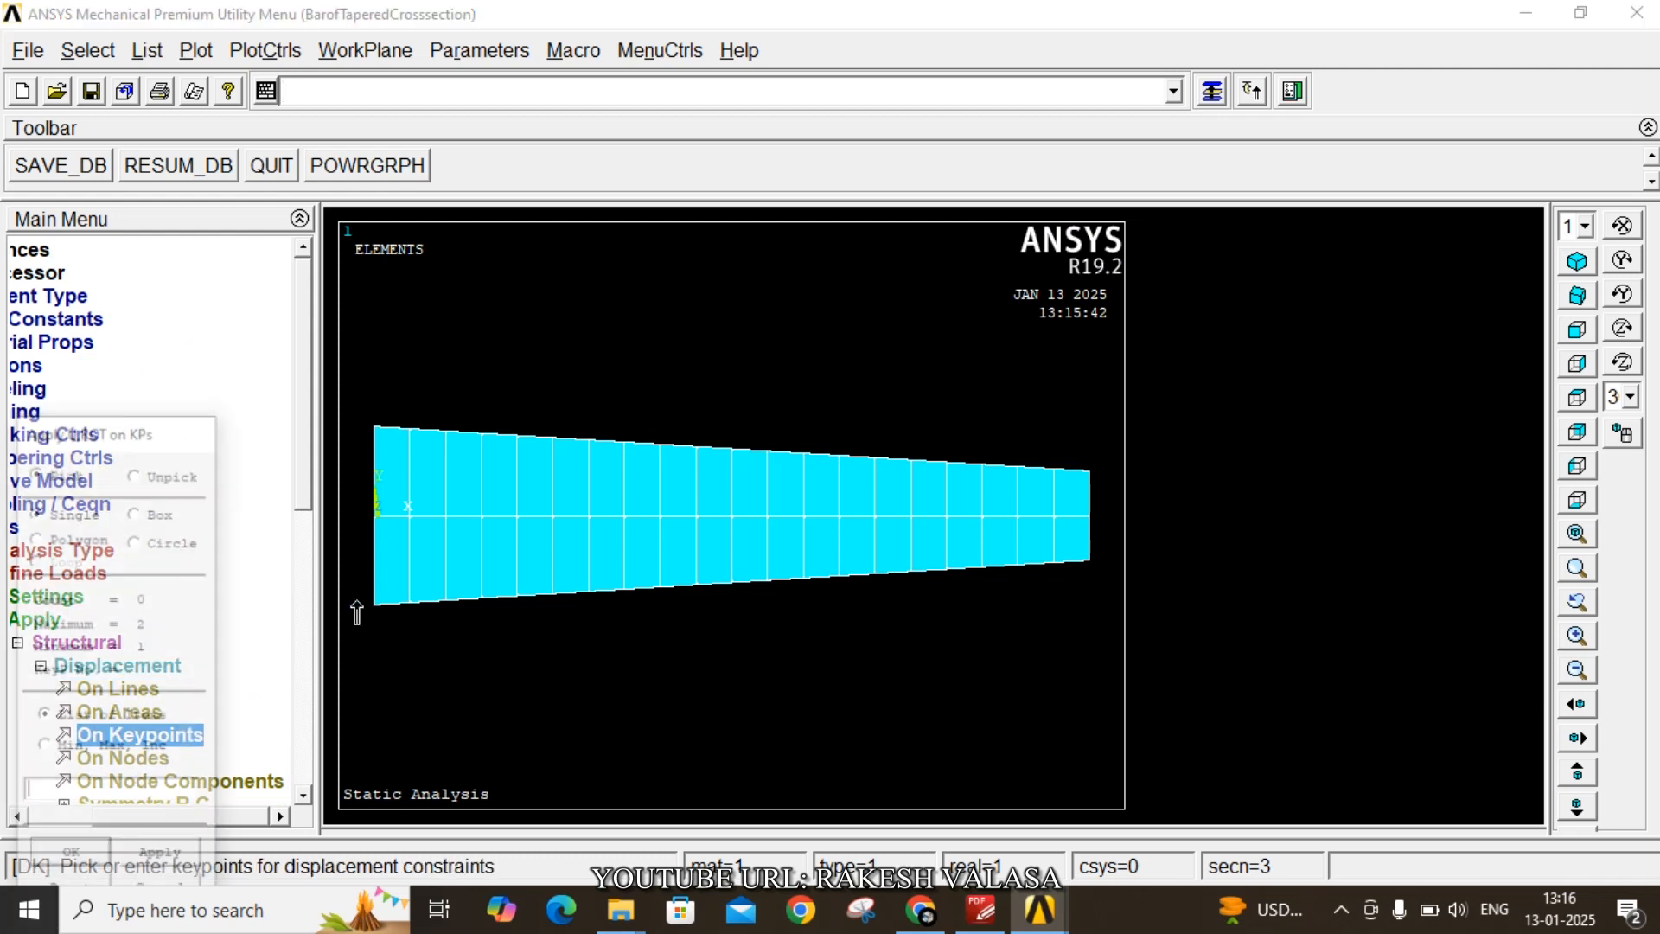
{"action": "left_click", "coordinate": [369, 529]}
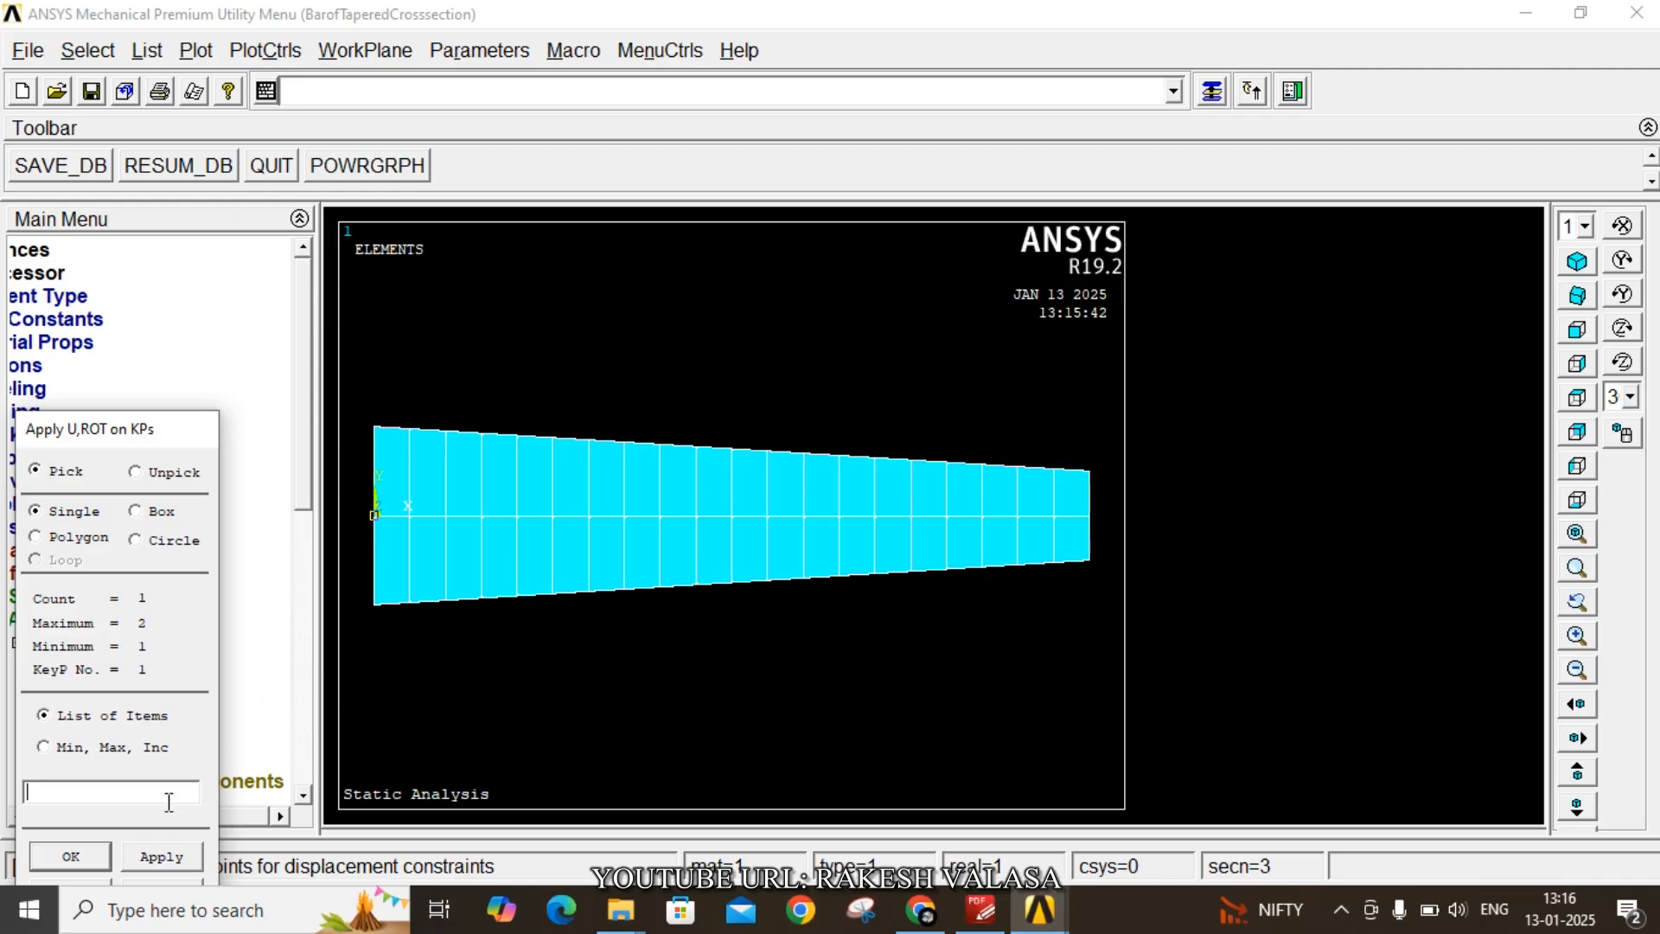
{"action": "left_click", "coordinate": [95, 859]}
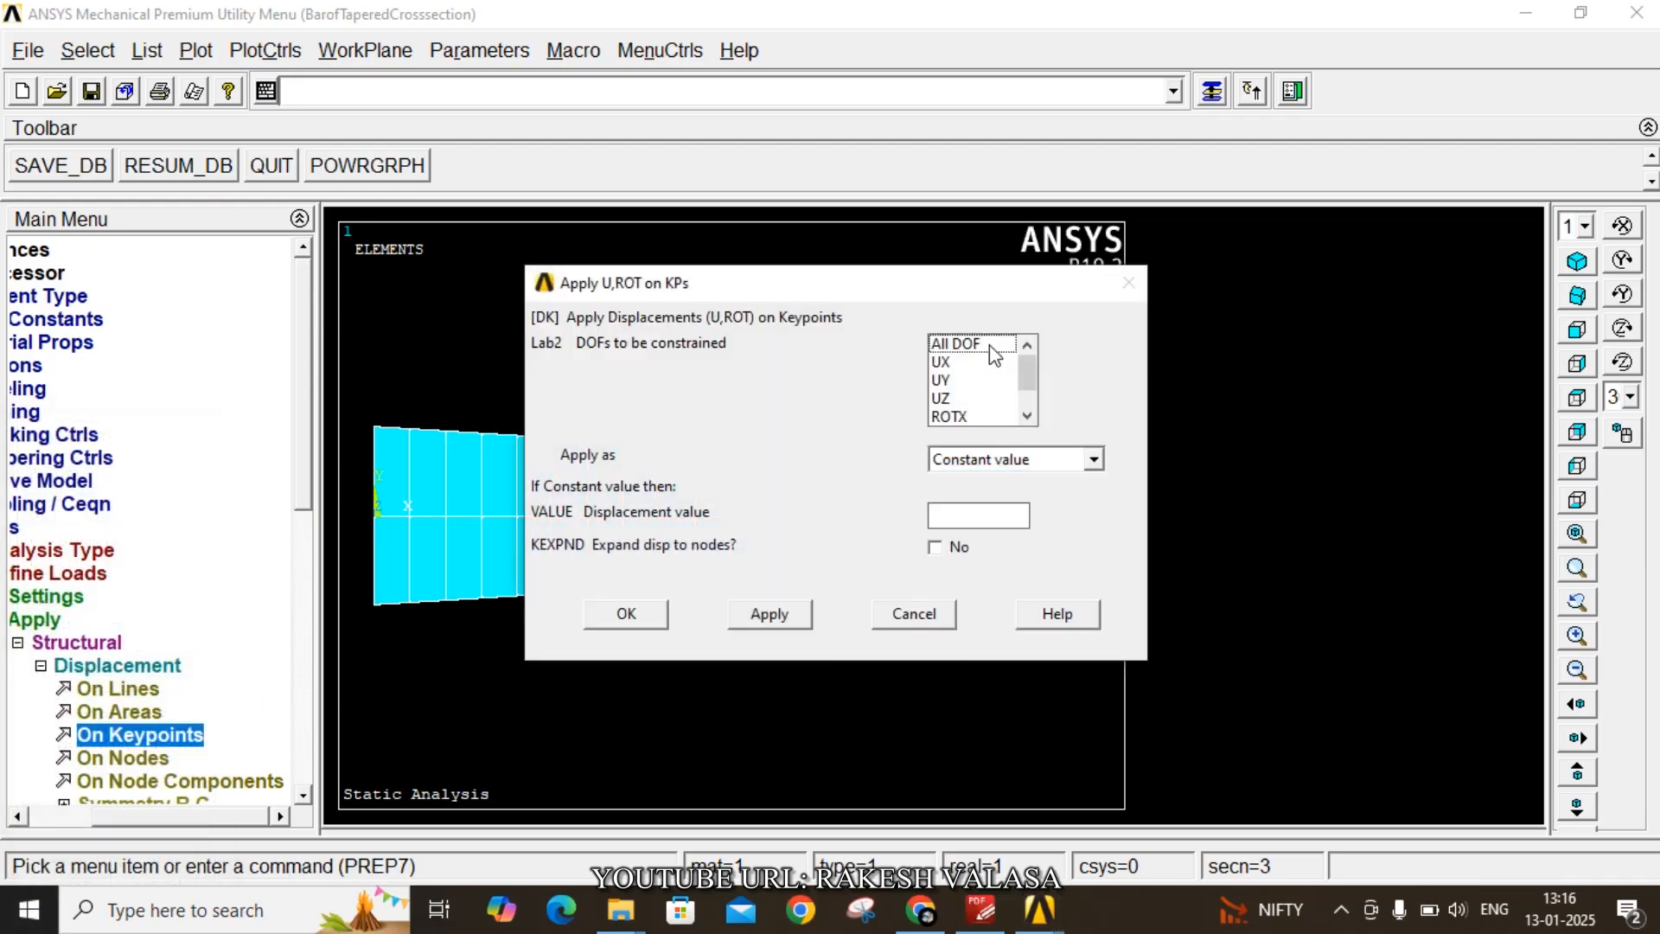
{"action": "left_click", "coordinate": [994, 355]}
{"action": "left_click", "coordinate": [657, 615]}
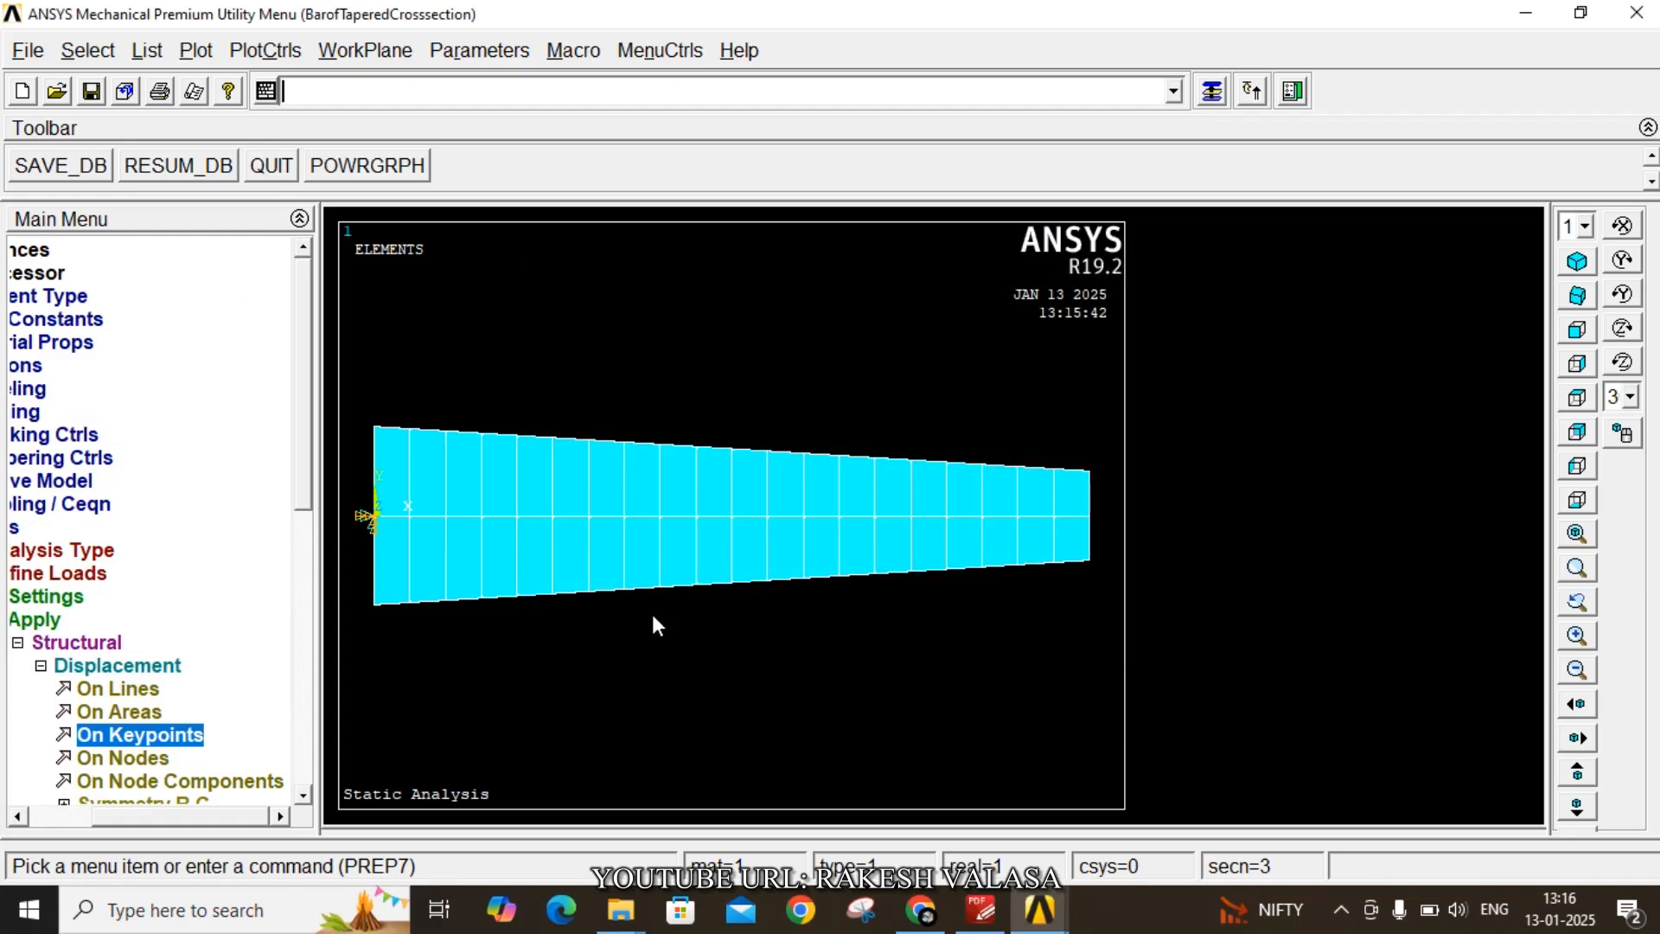
- Apply a force FX of 10 on keypoint 2
{"action": "left_click_drag", "start_coordinate": [307, 492], "coordinate": [318, 619]}
{"action": "left_click", "coordinate": [179, 592]}
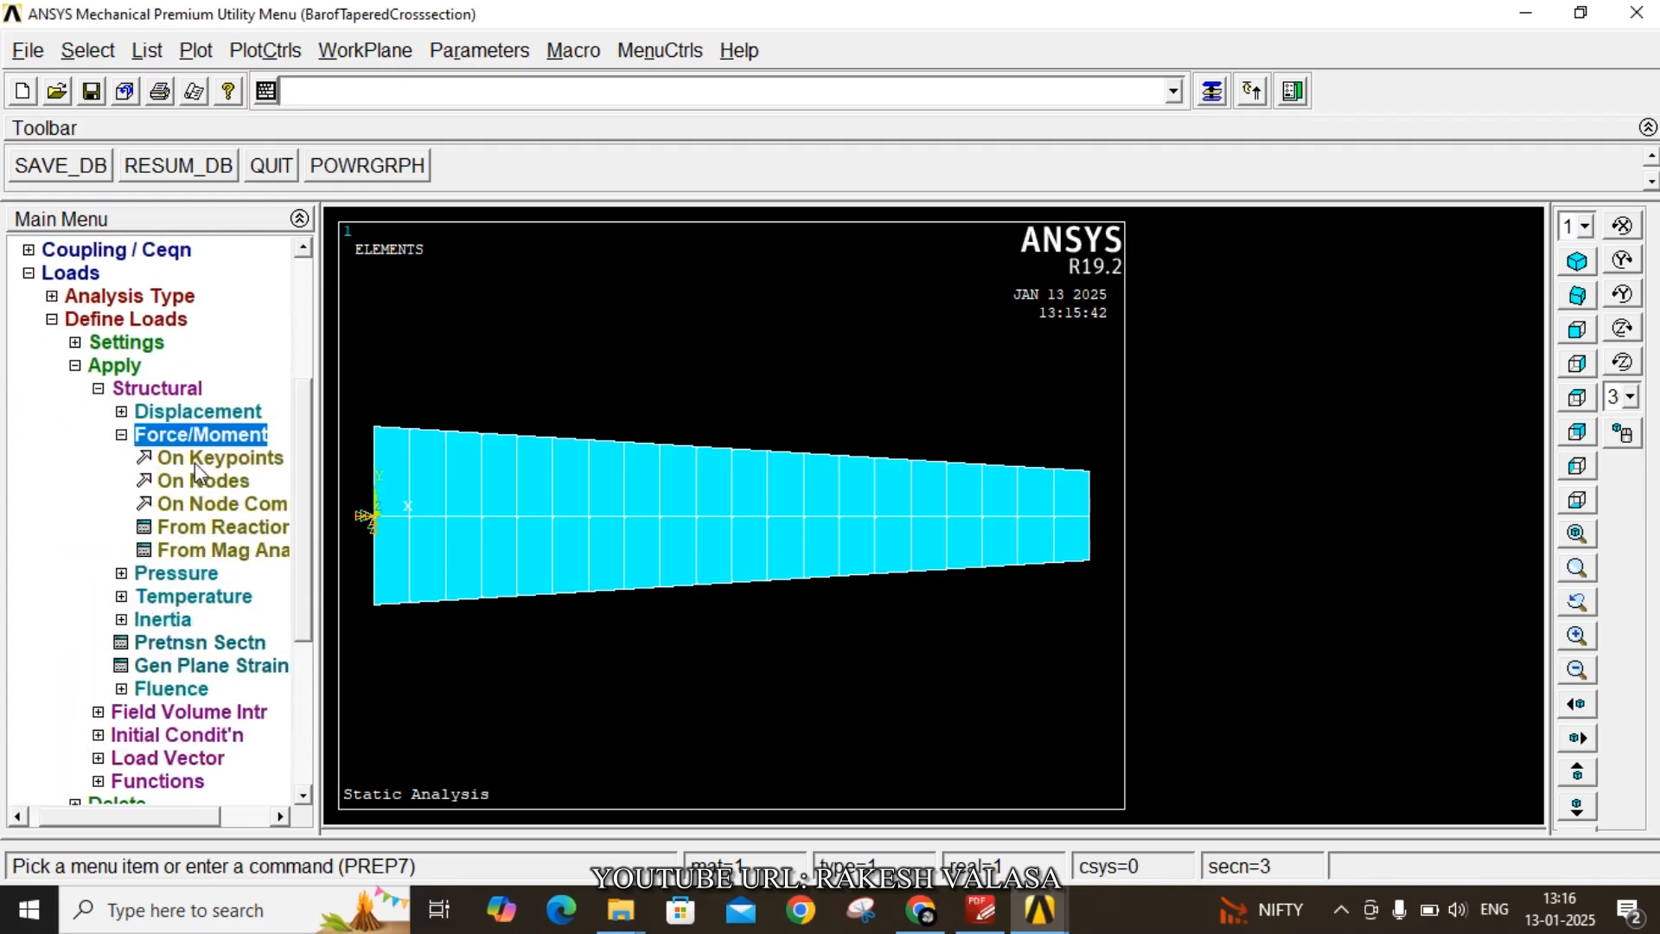
{"action": "left_click", "coordinate": [218, 458]}
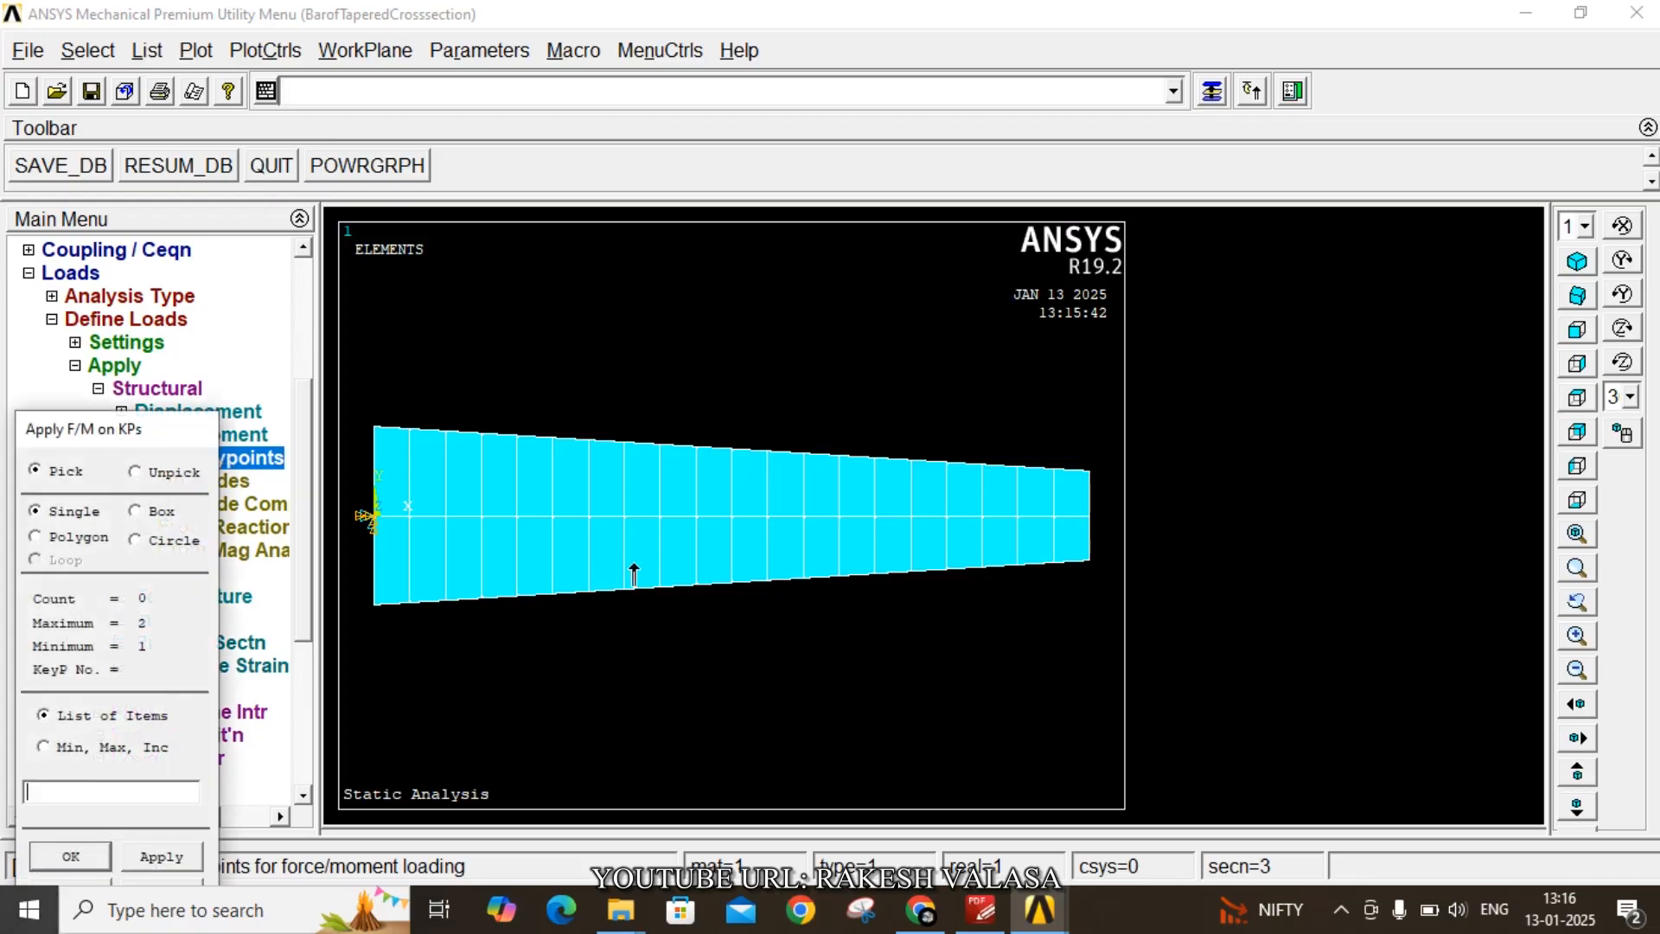
{"action": "left_click", "coordinate": [1088, 515]}
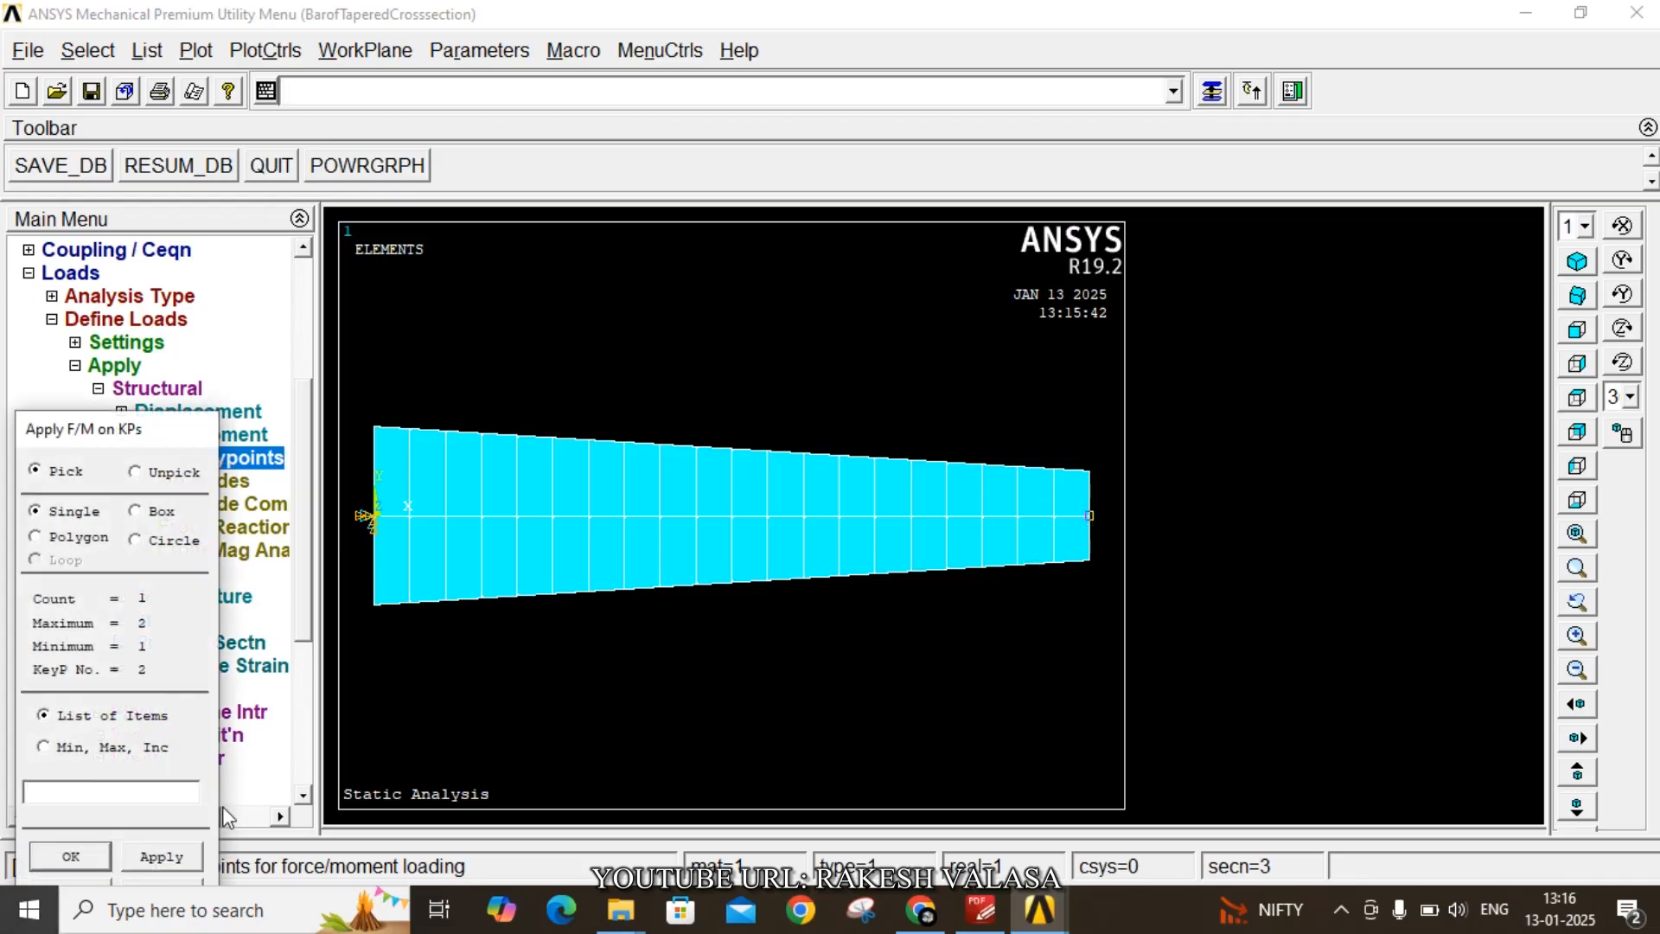
{"action": "left_click", "coordinate": [69, 857]}
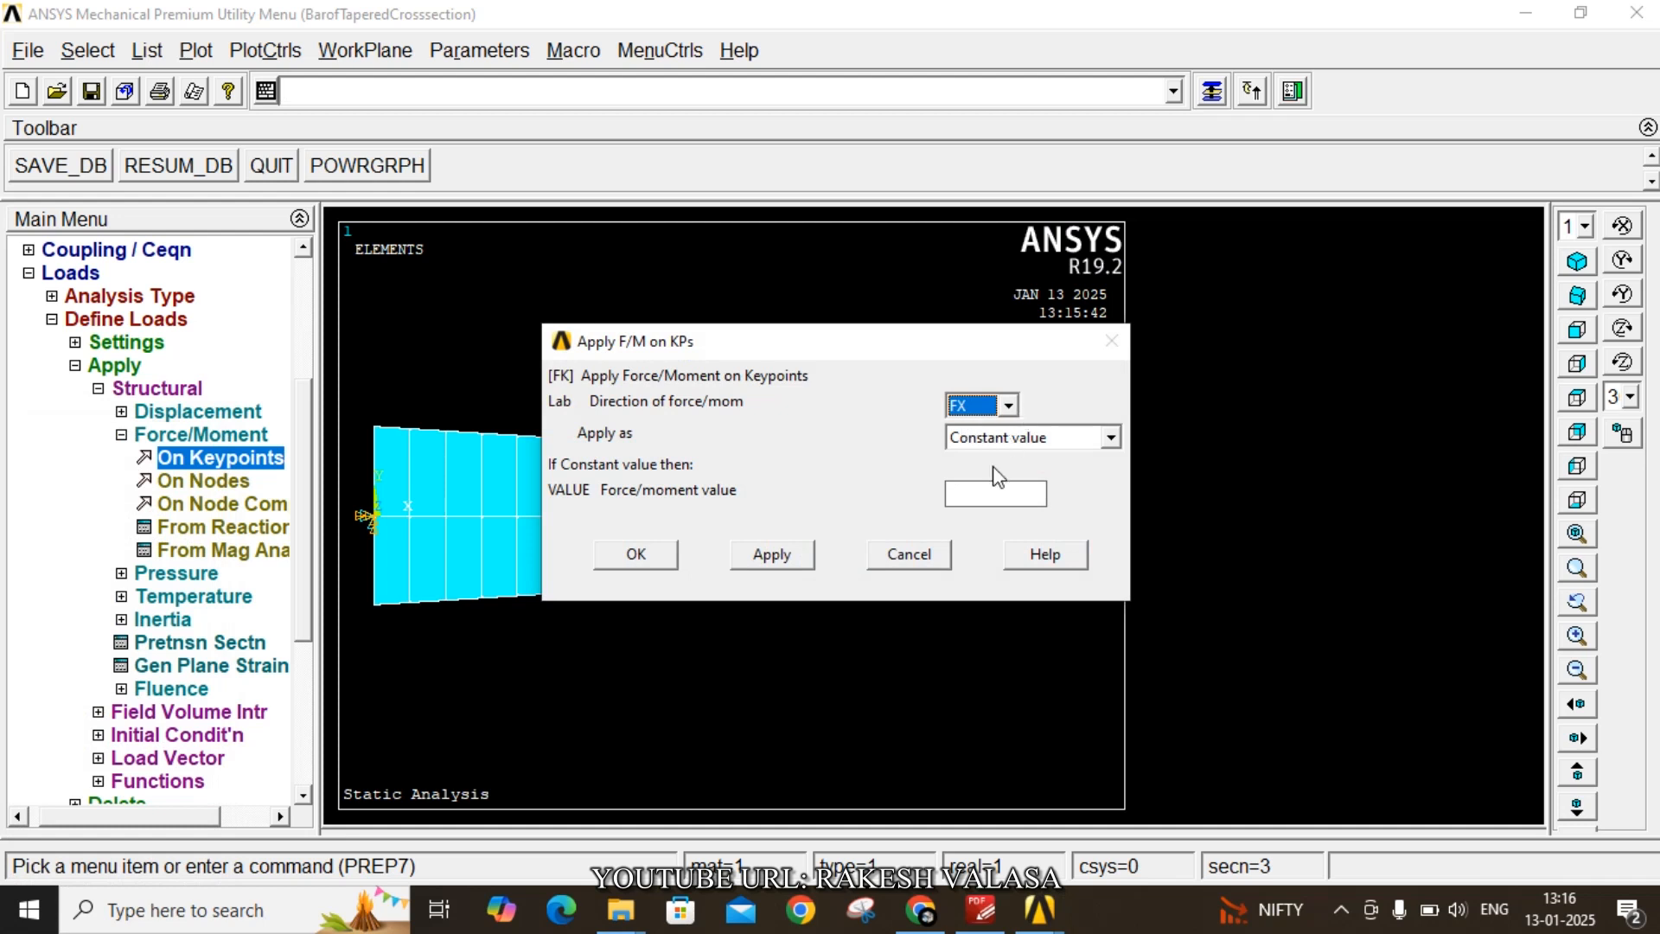
{"action": "left_click", "coordinate": [992, 491]}
{"action": "type", "text": "100"}
{"action": "left_click", "coordinate": [666, 555]}
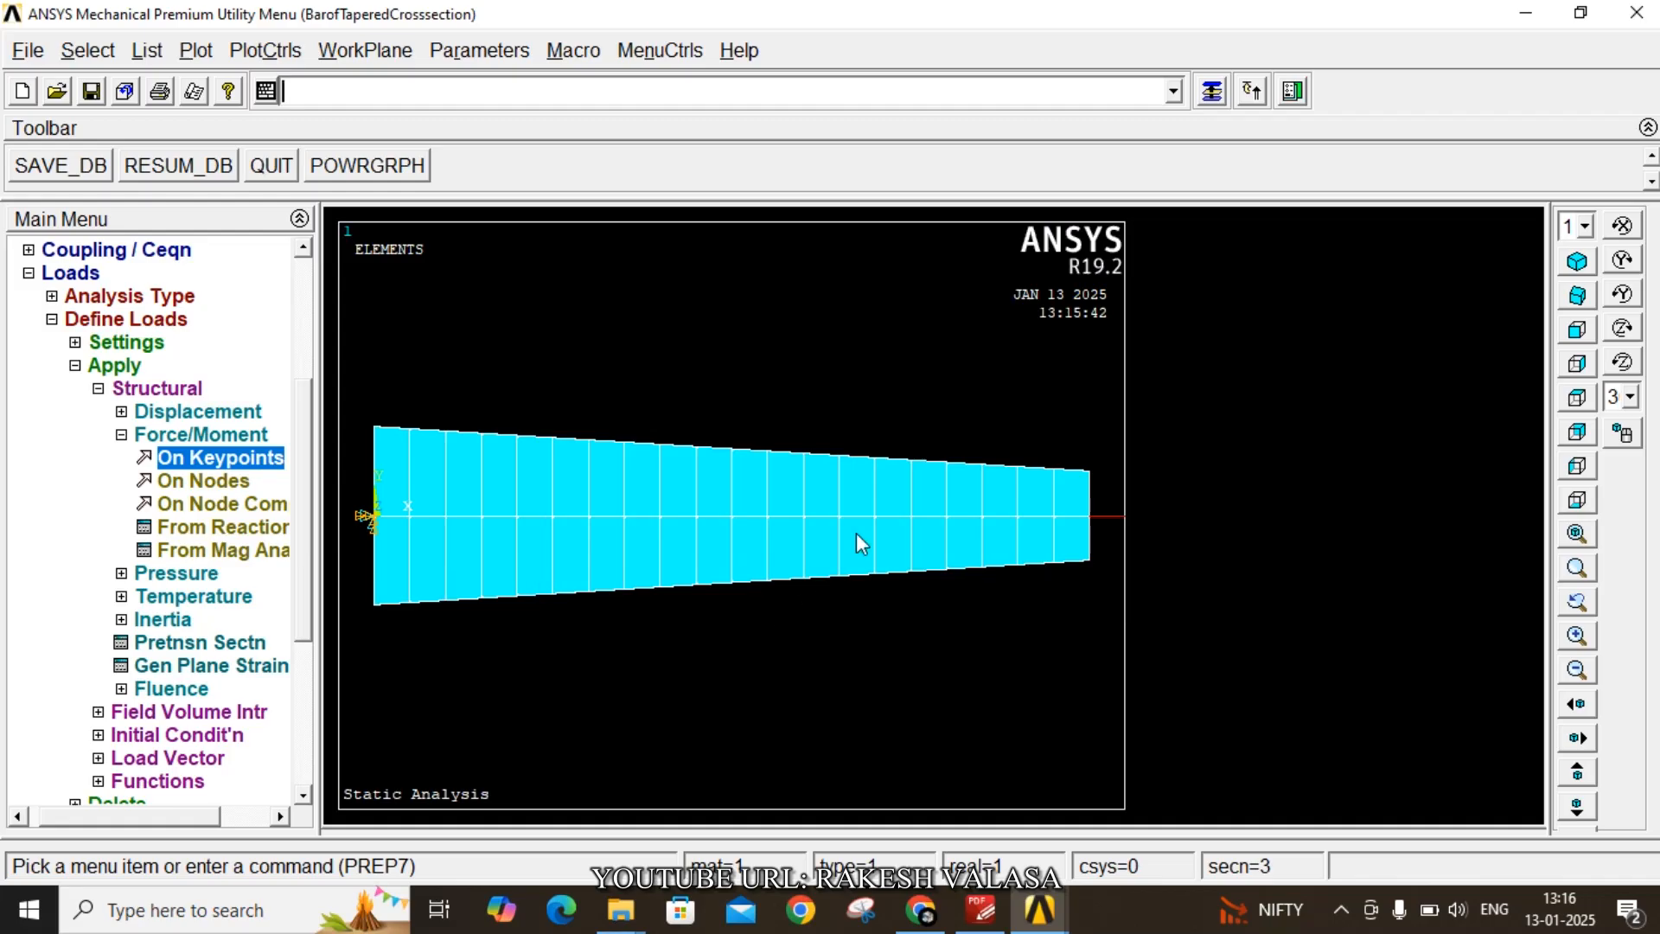
- Open the report generator, appending to the BarofTaperedCrosssection_report location and creating its directory
{"action": "left_click", "coordinate": [197, 91]}
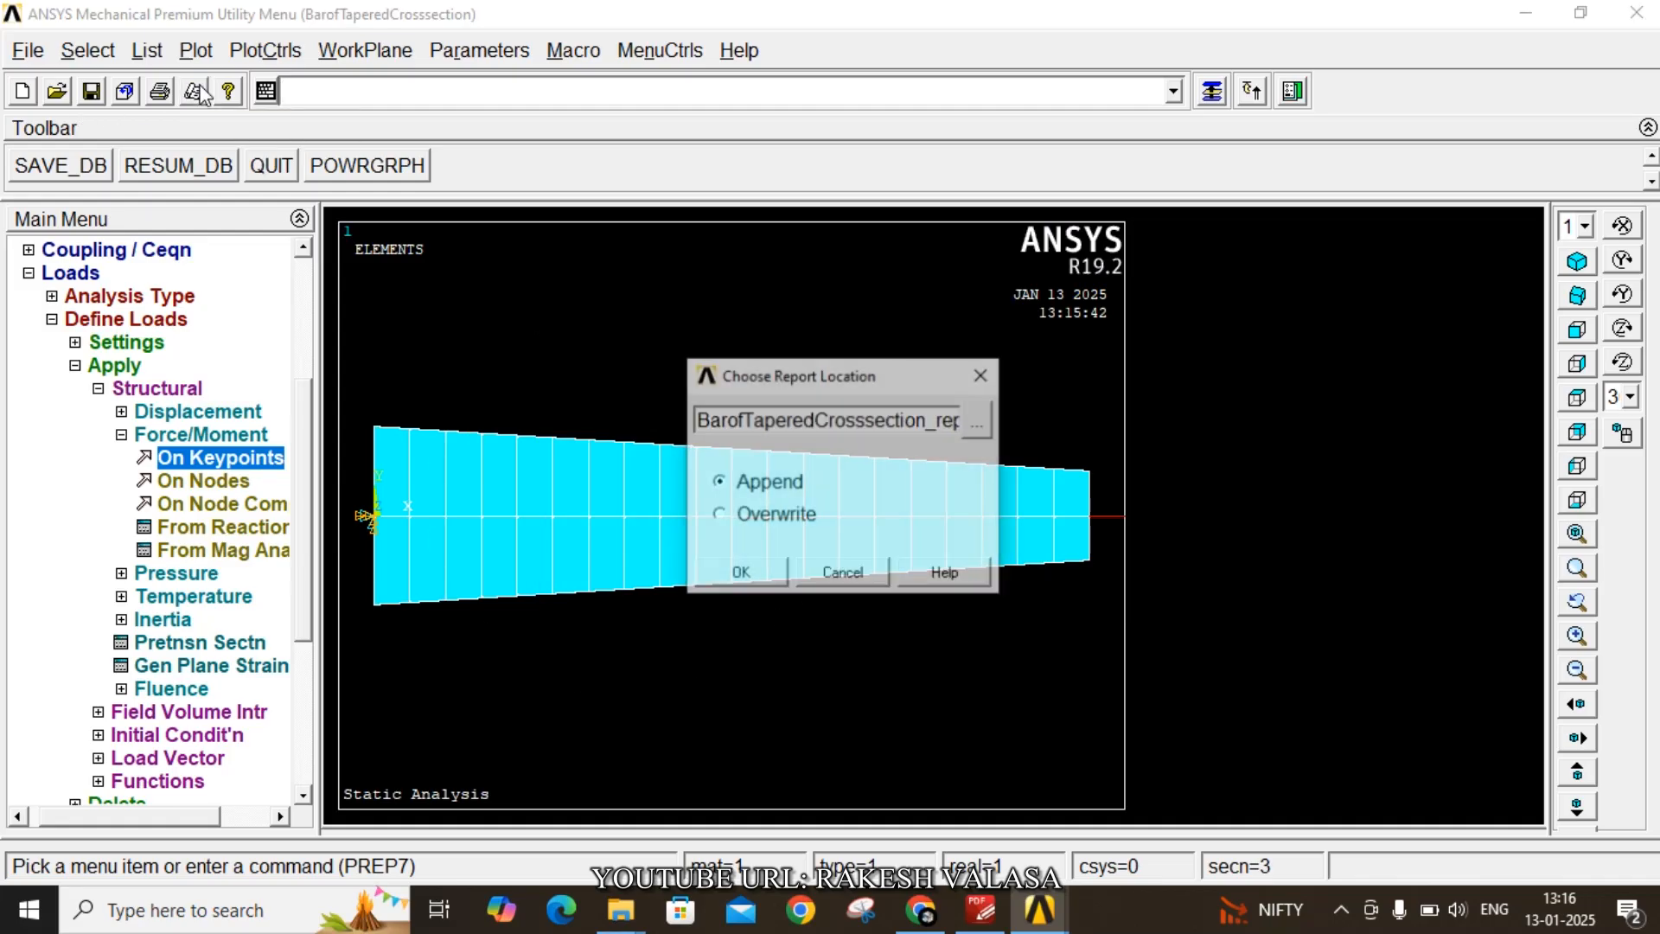
{"action": "left_click", "coordinate": [740, 573]}
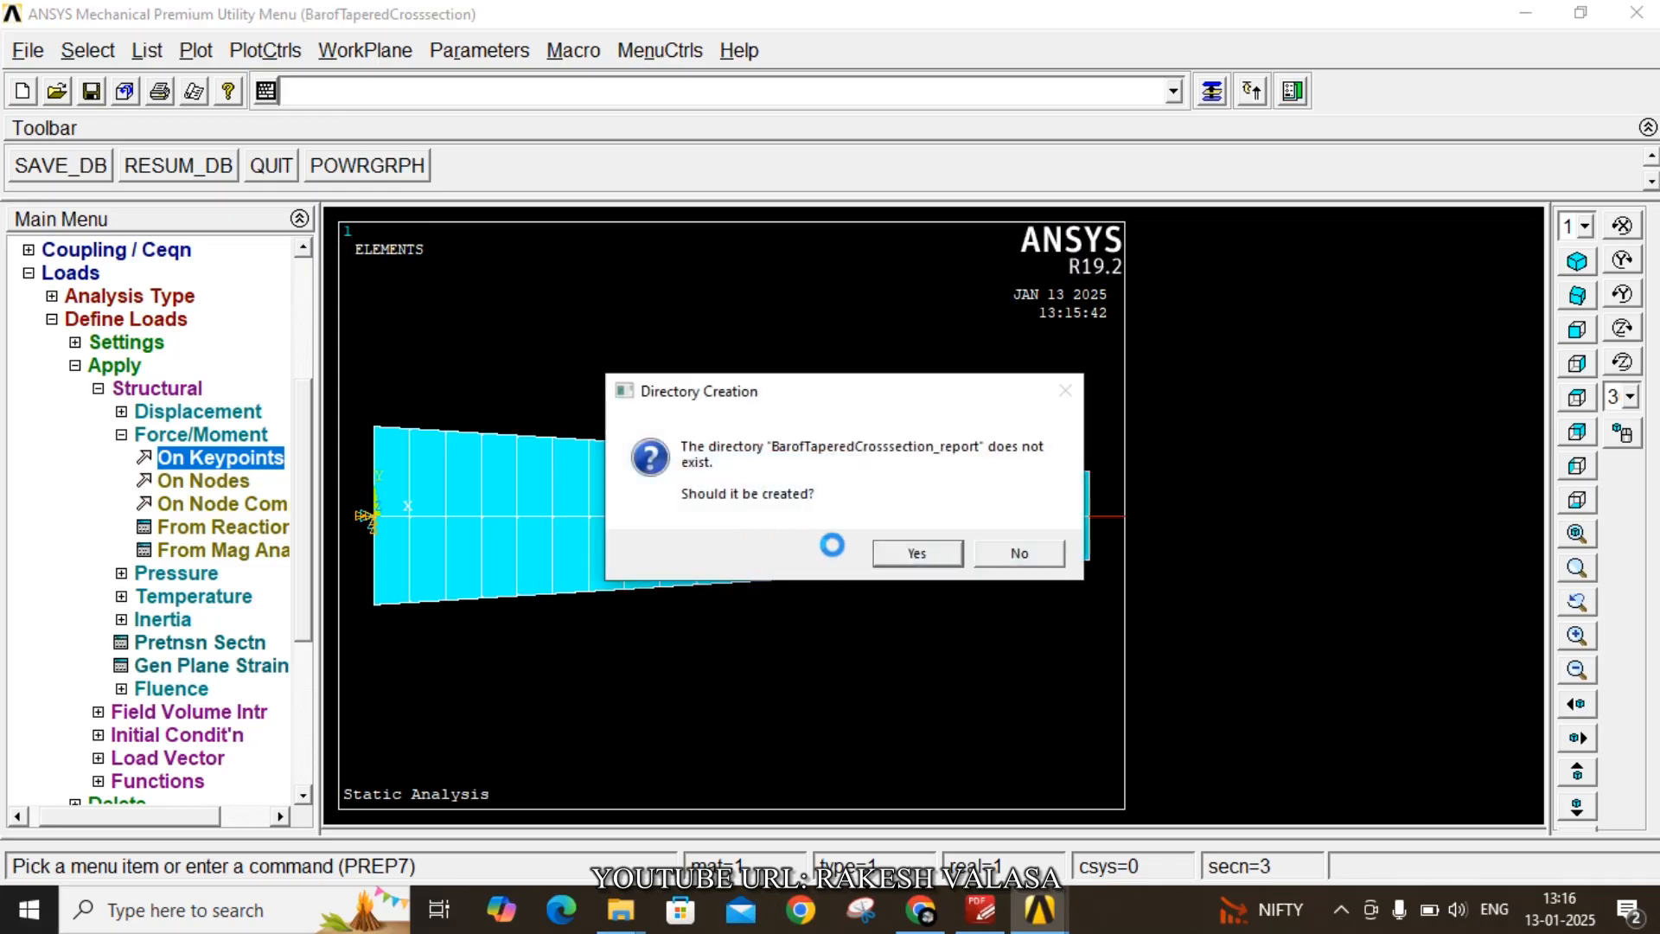
{"action": "left_click", "coordinate": [900, 556]}
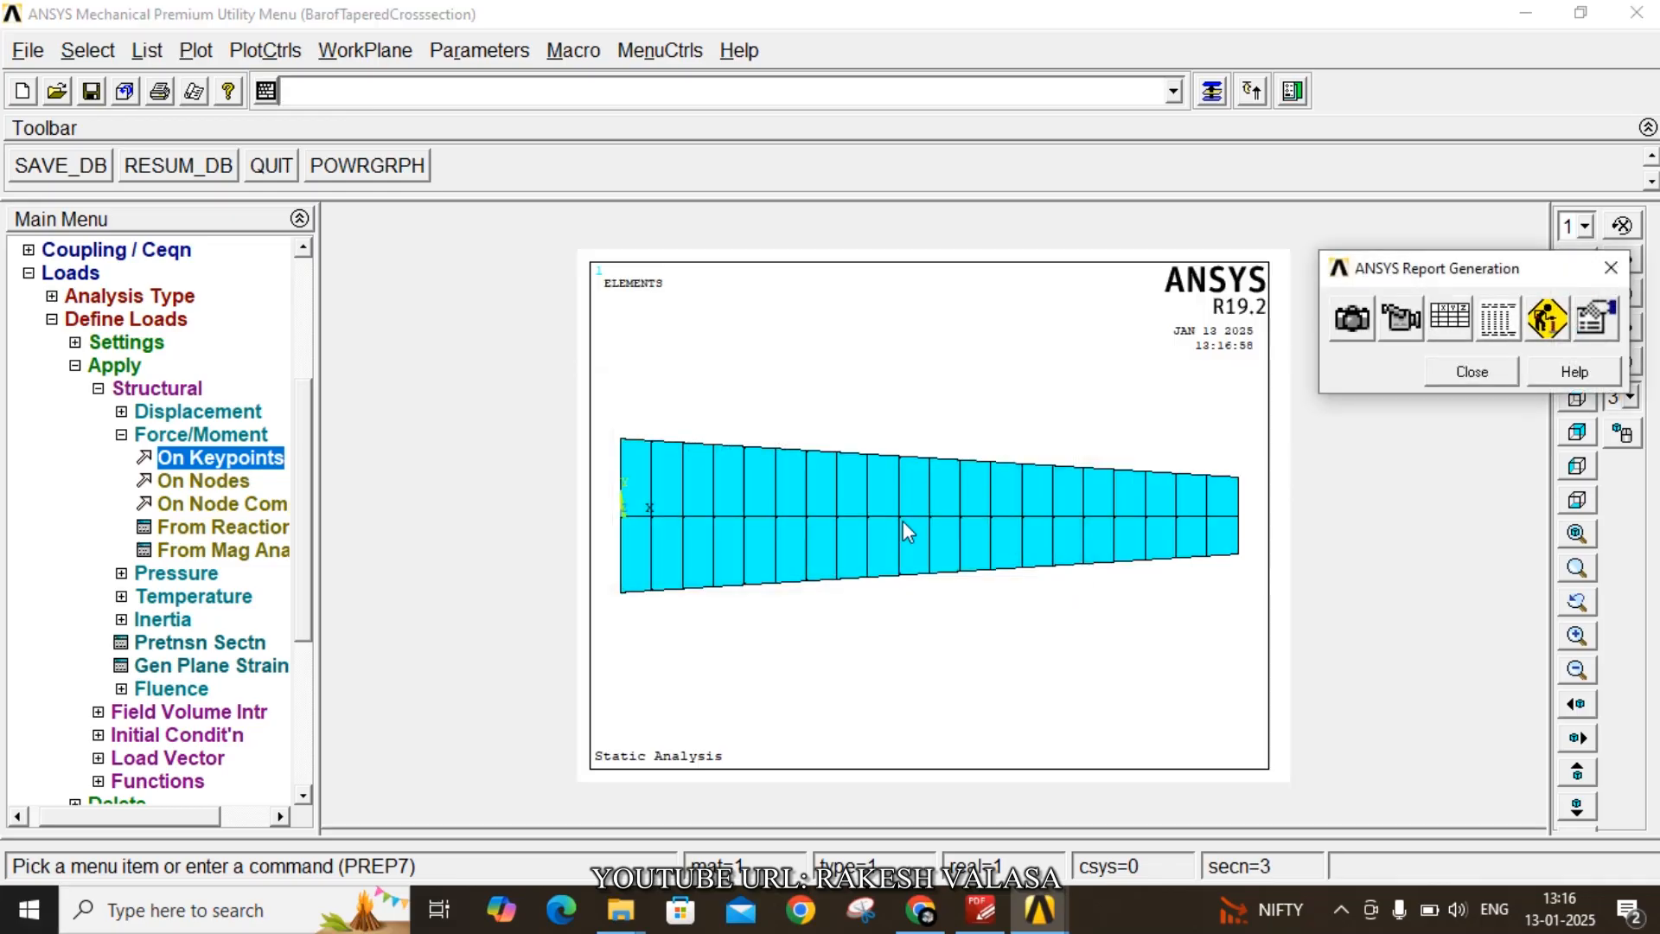
- Capture an image of the meshed bar for the report, captioned 'Bar of Tapered Crosssection with boundary conditions'
{"action": "left_click", "coordinate": [1351, 319]}
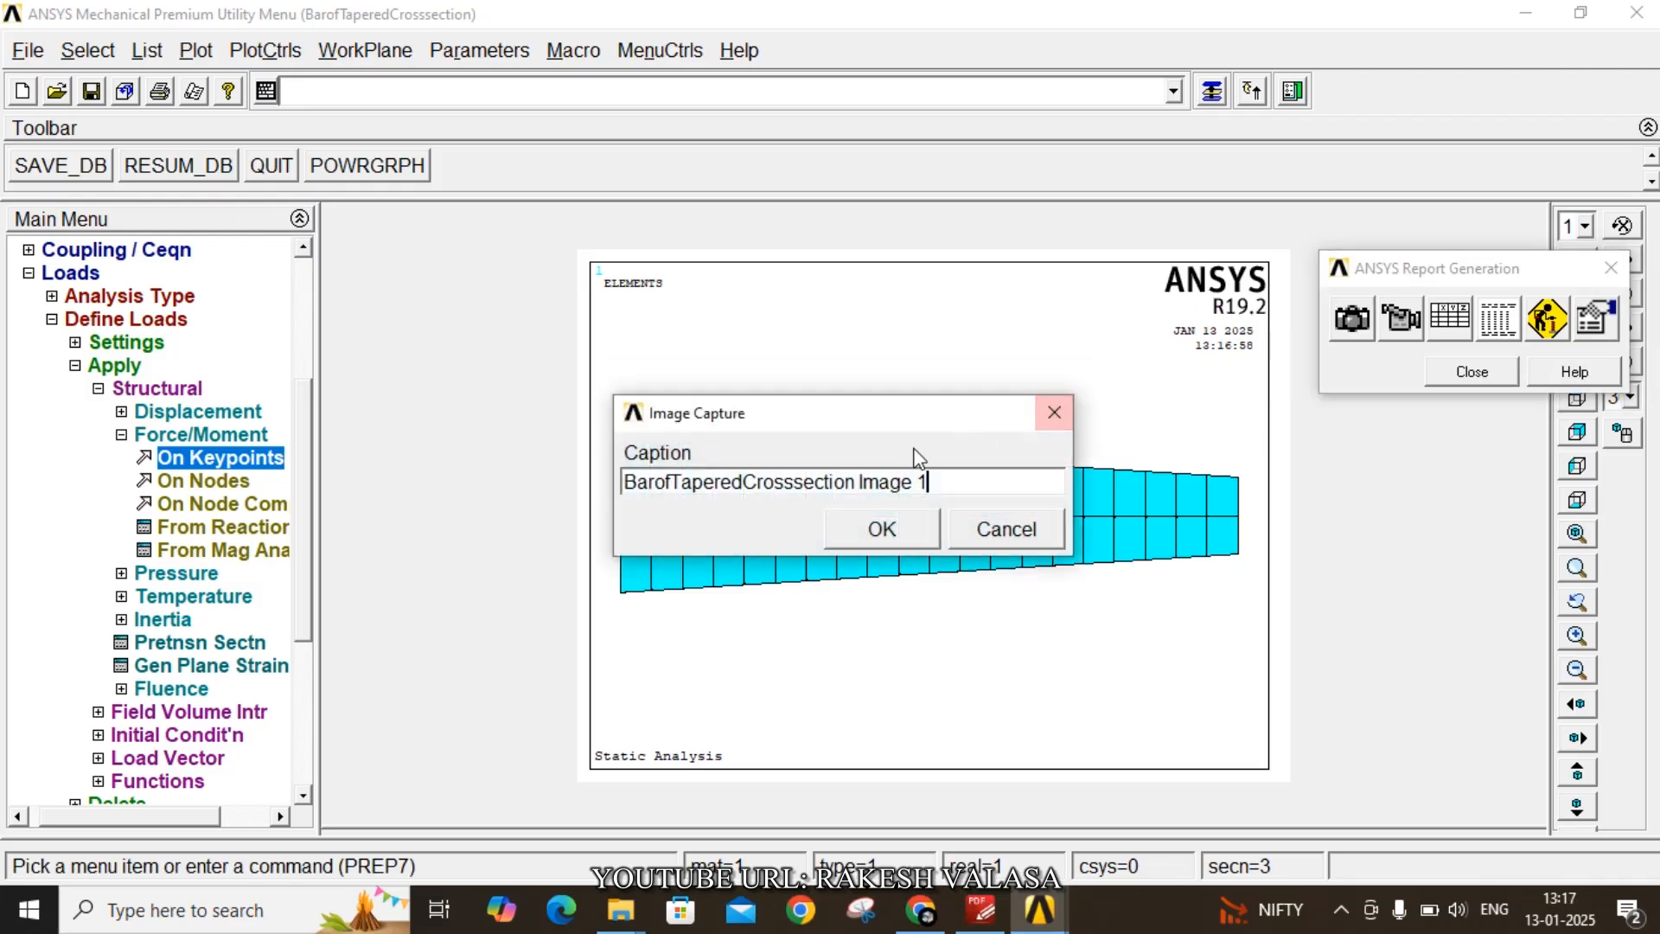
{"action": "left_click", "coordinate": [675, 489]}
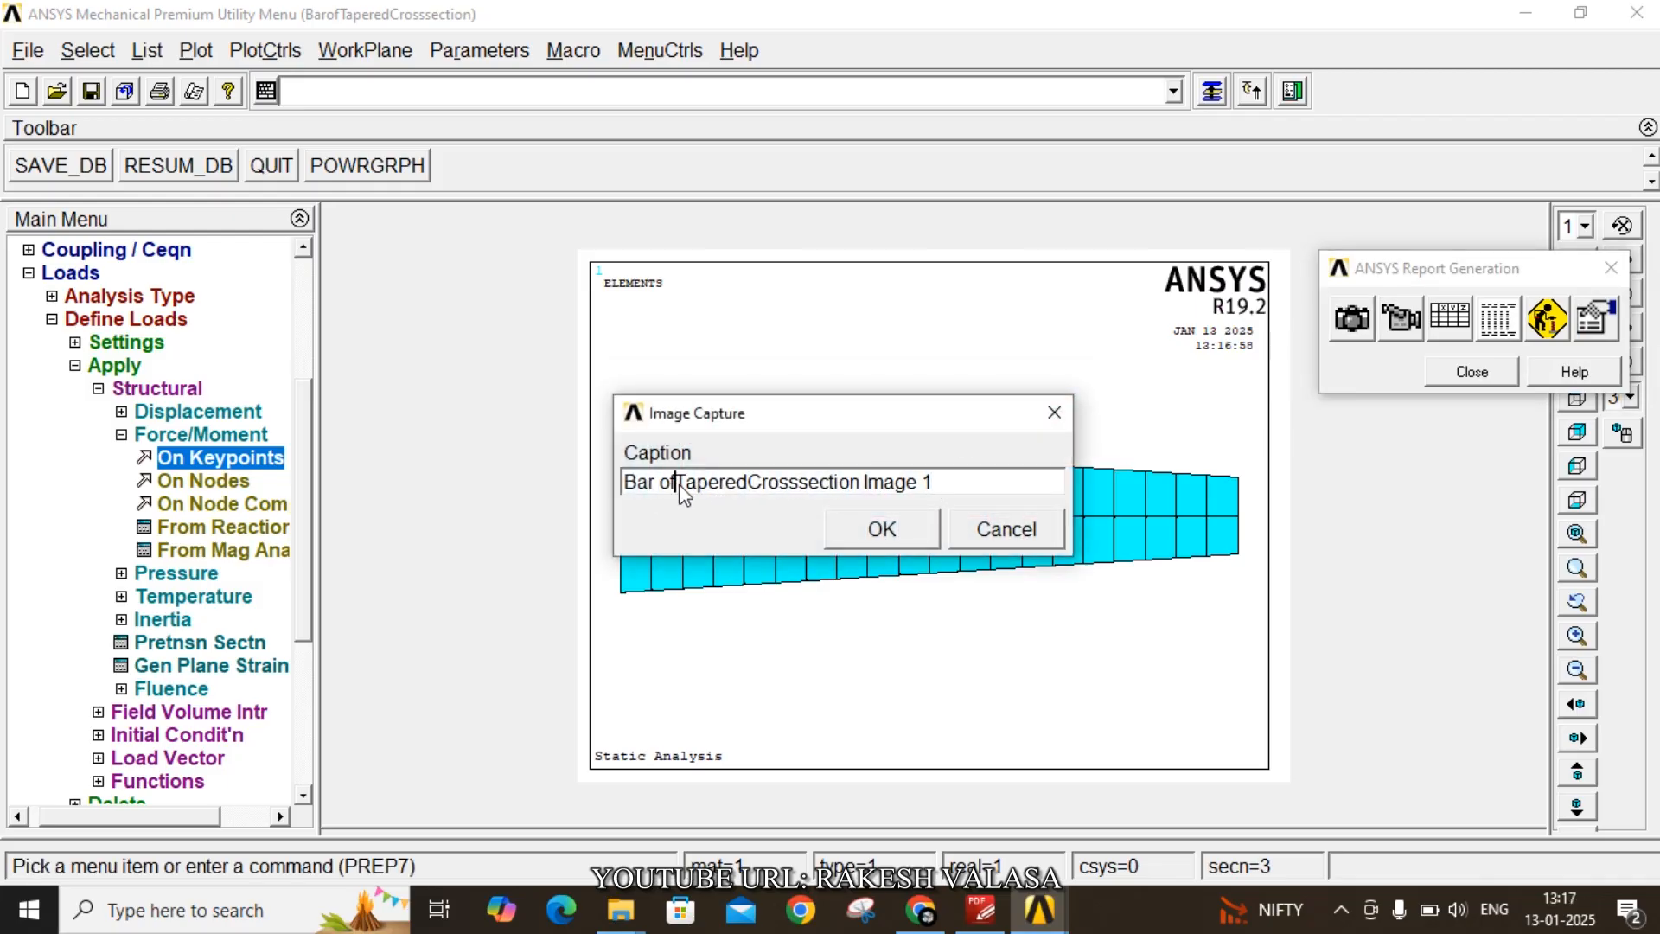
{"action": "left_click", "coordinate": [754, 489]}
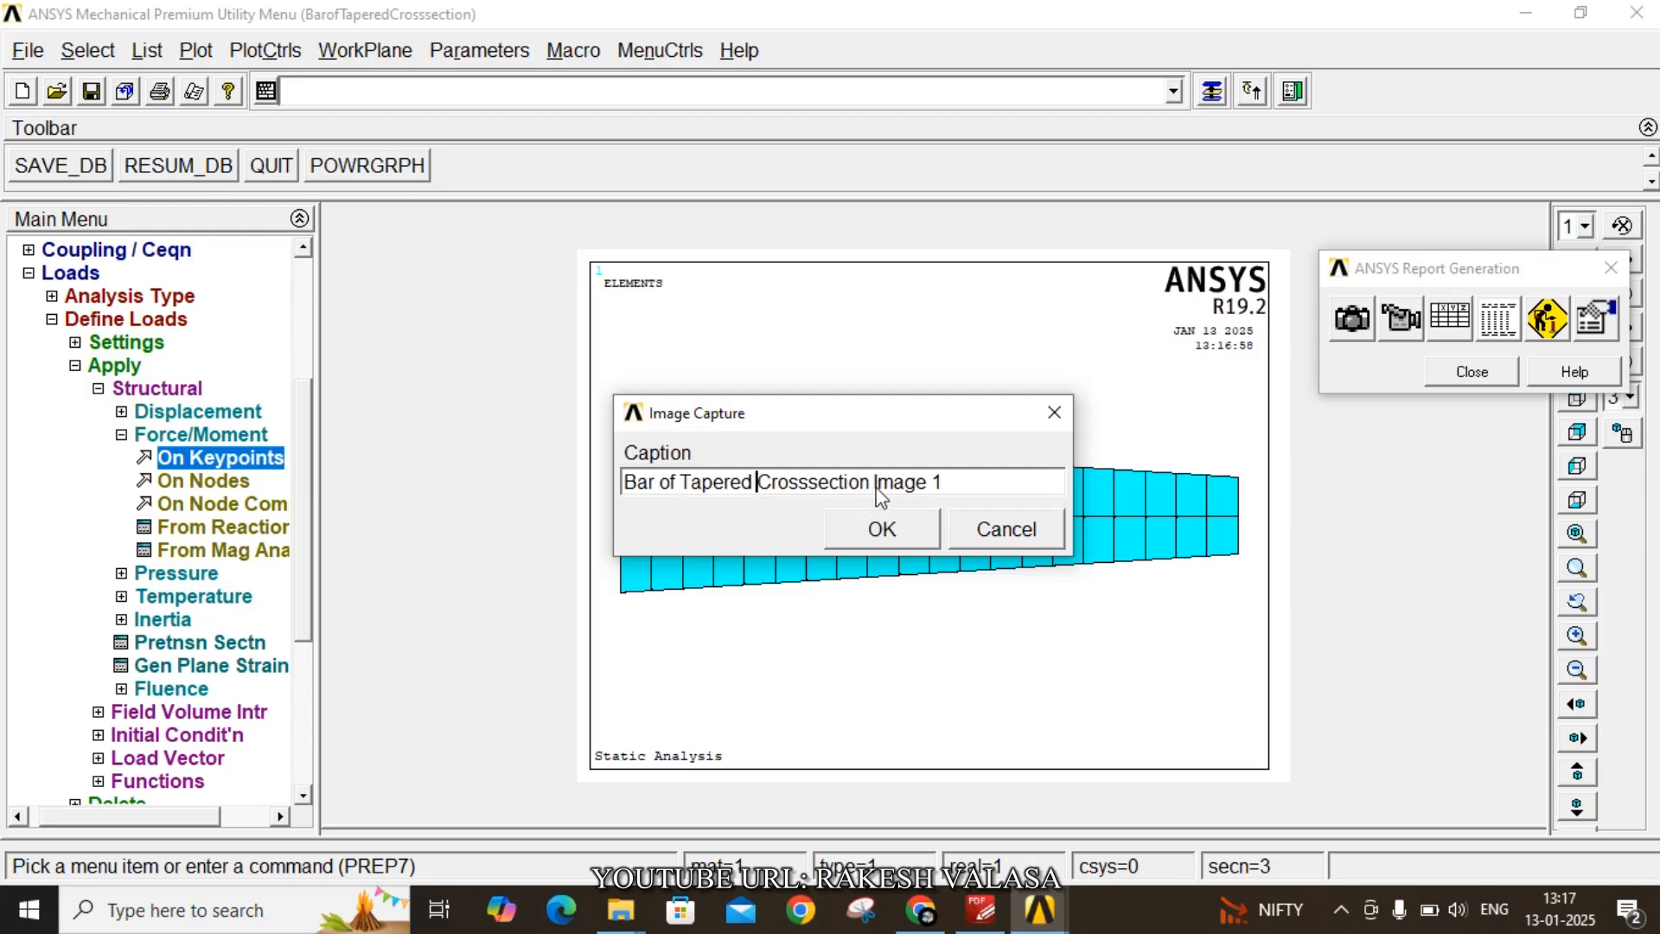
{"action": "left_click_drag", "start_coordinate": [873, 489], "coordinate": [976, 492]}
{"action": "key", "text": "BackSpace"}
{"action": "type", "text": "with boundary"}
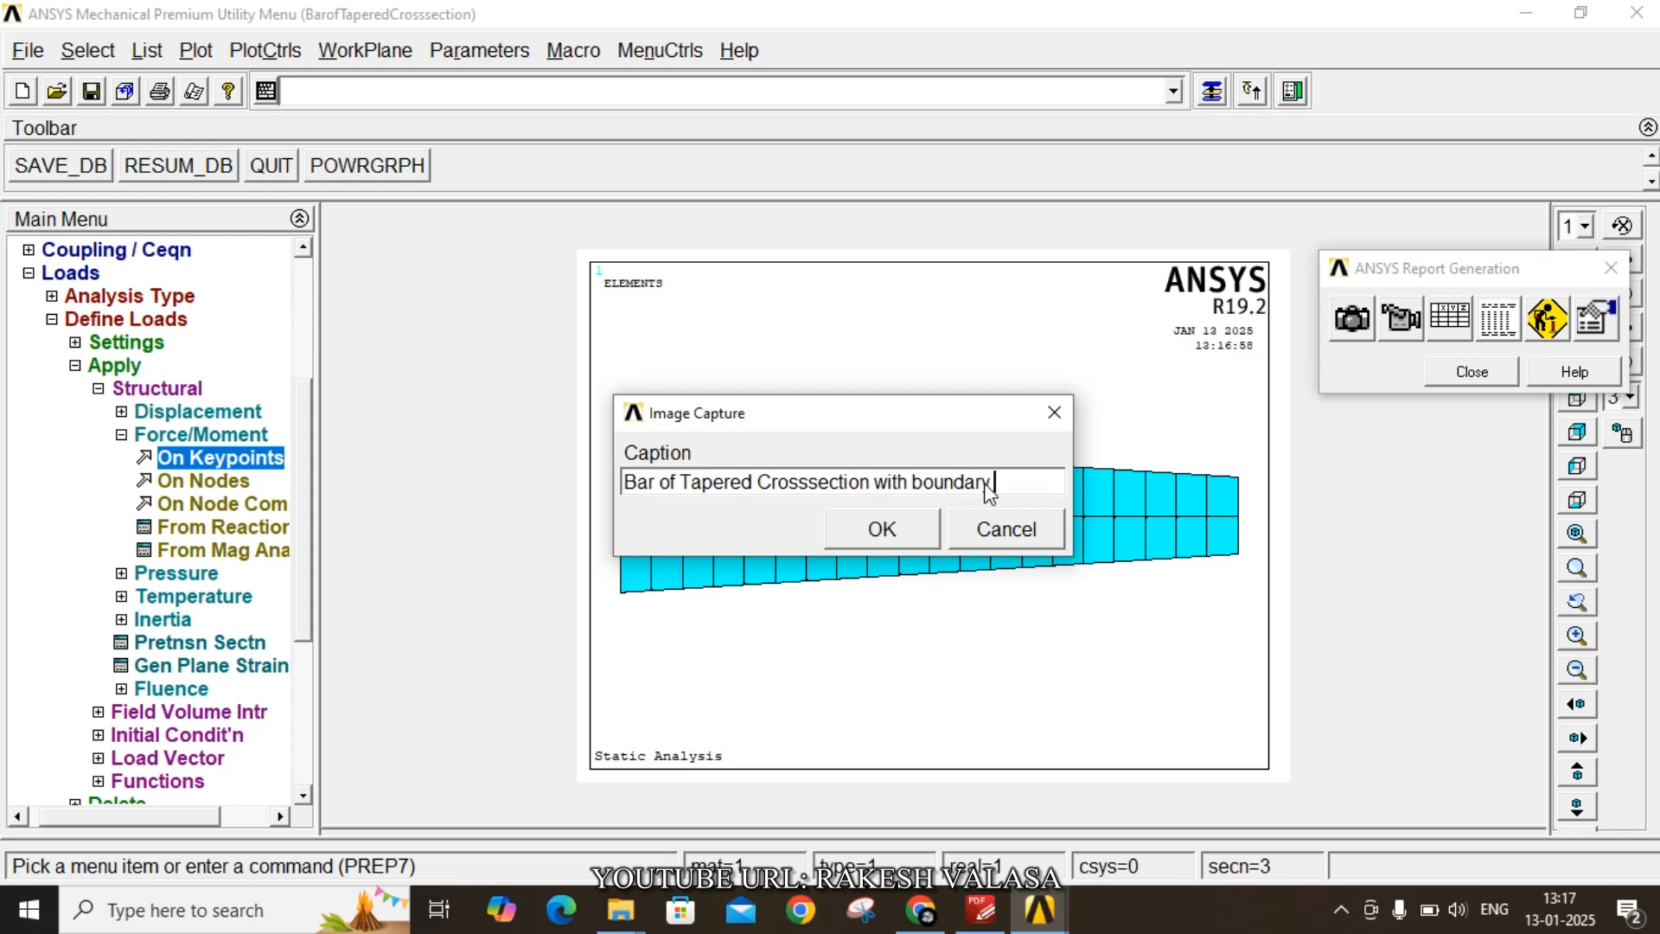
{"action": "type", "text": " conditions"}
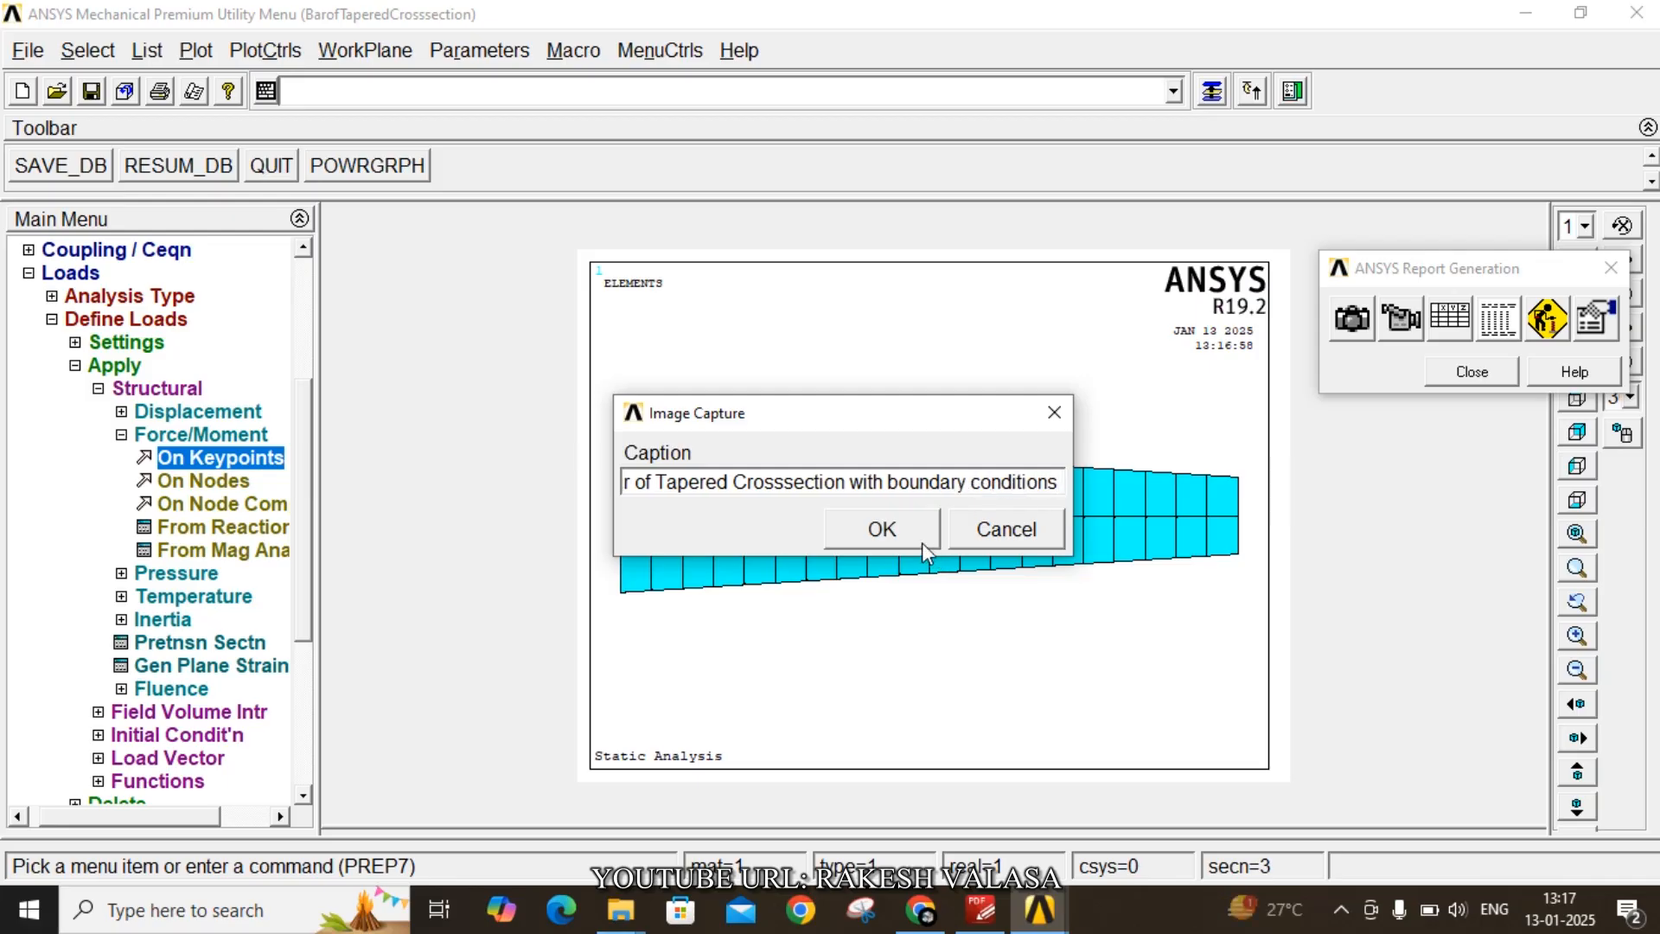
{"action": "left_click", "coordinate": [897, 525]}
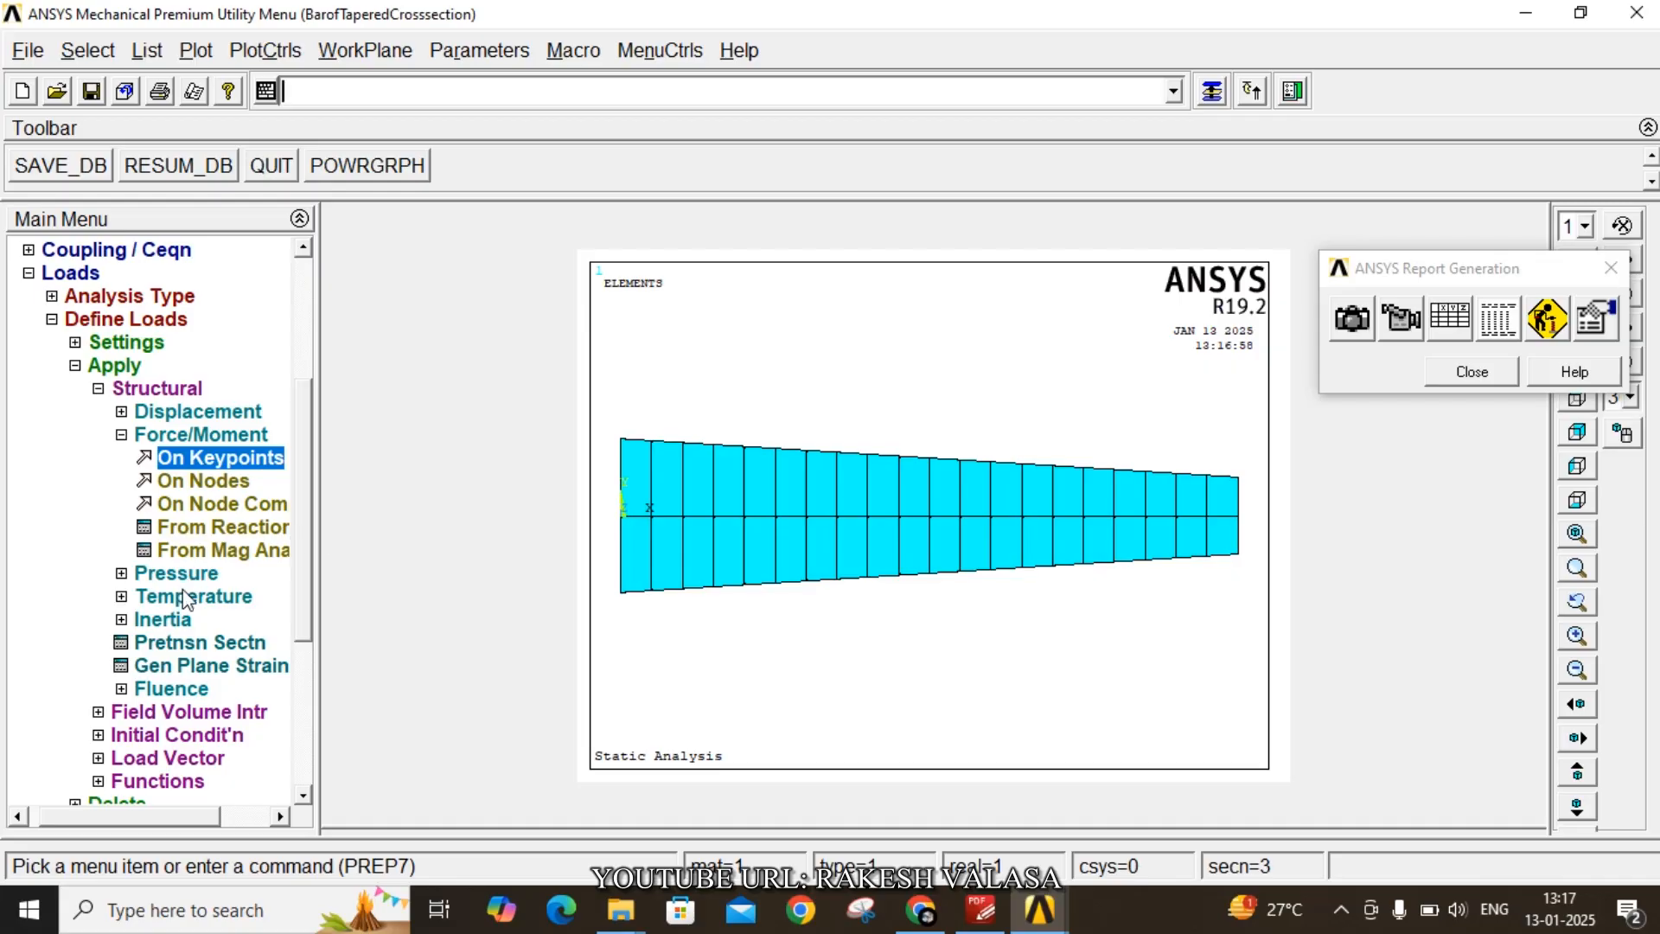
- Solve the current load step and close the solution status windows
{"action": "left_click", "coordinate": [28, 274]}
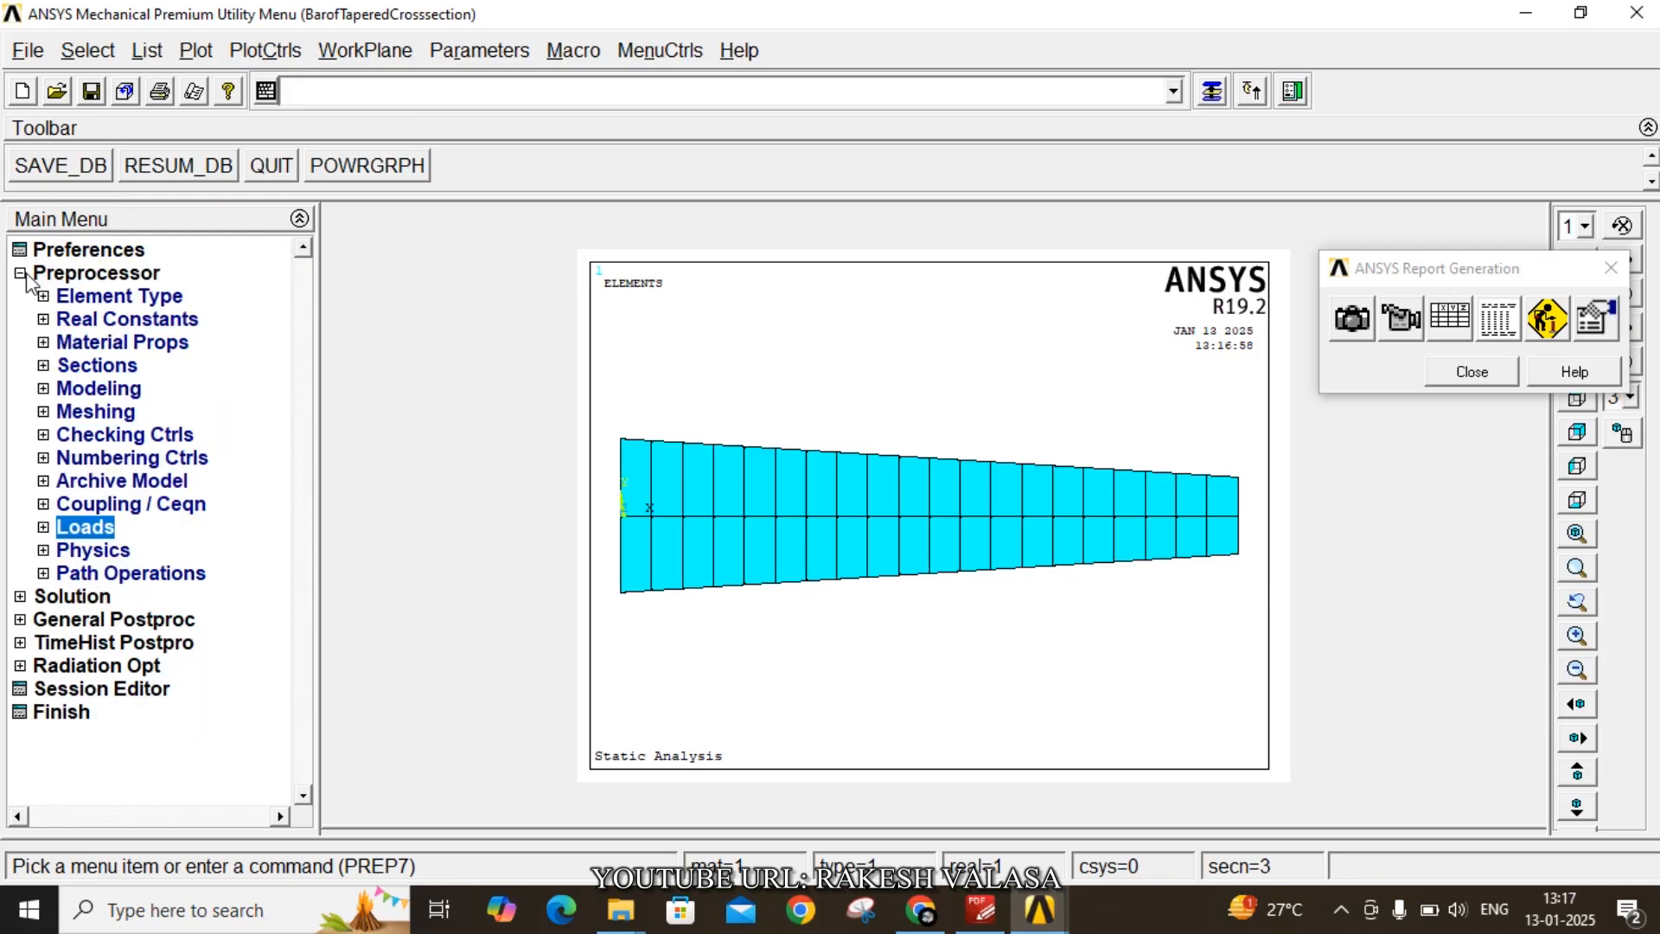
{"action": "left_click", "coordinate": [76, 600]}
{"action": "left_click", "coordinate": [87, 434]}
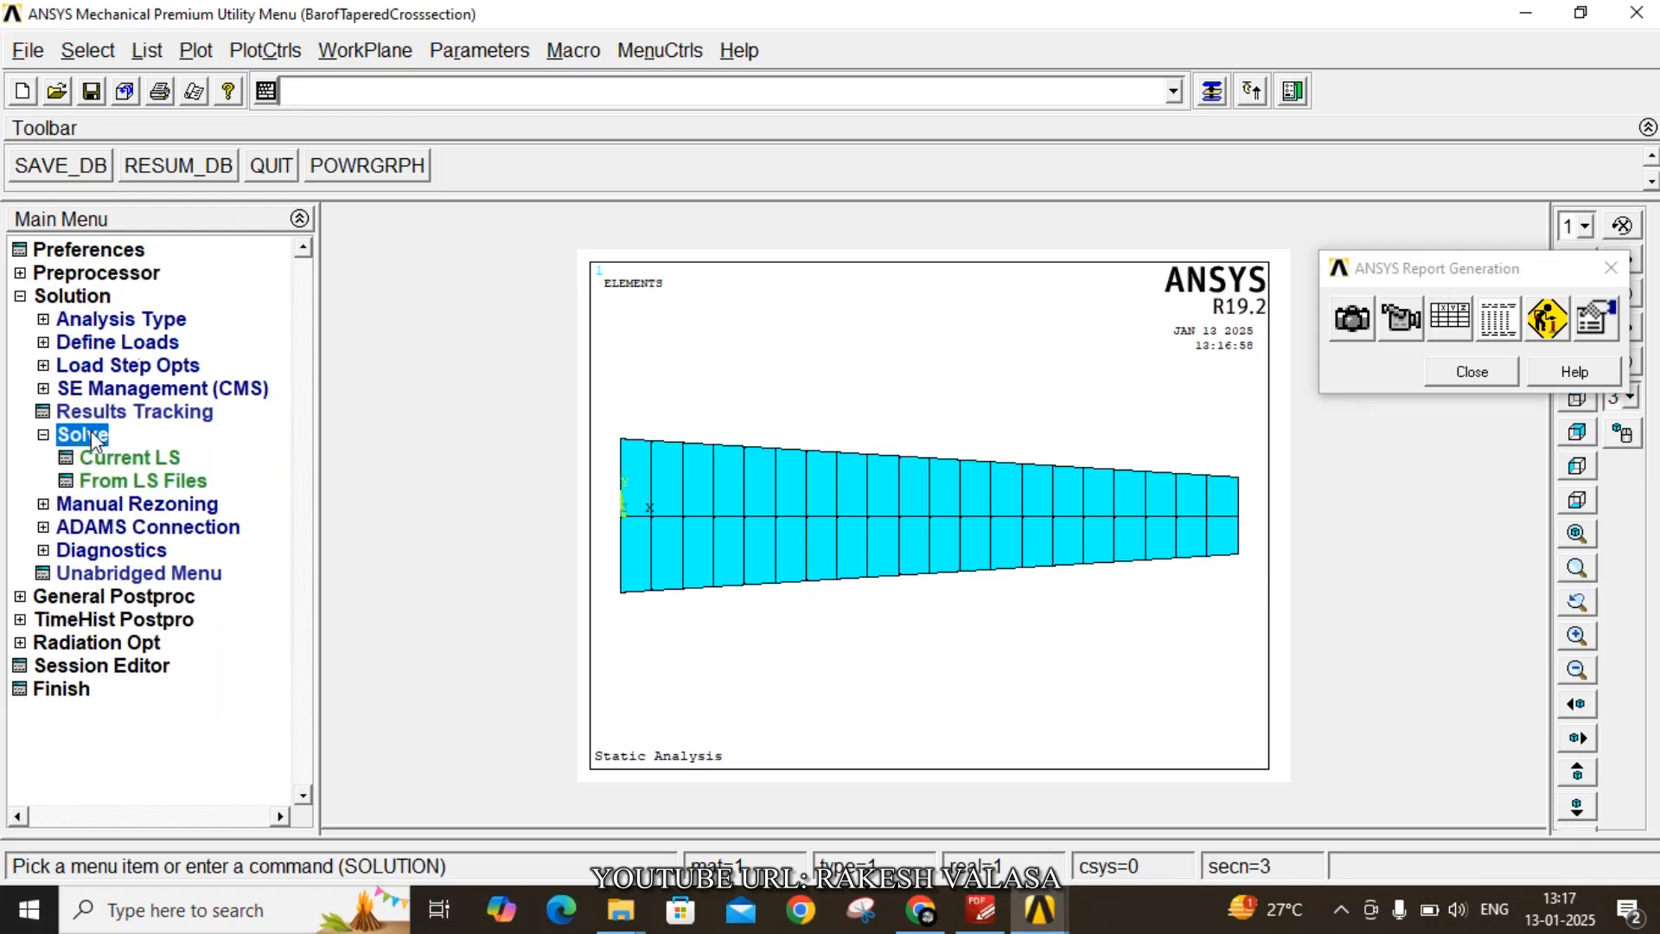
{"action": "left_click", "coordinate": [130, 457]}
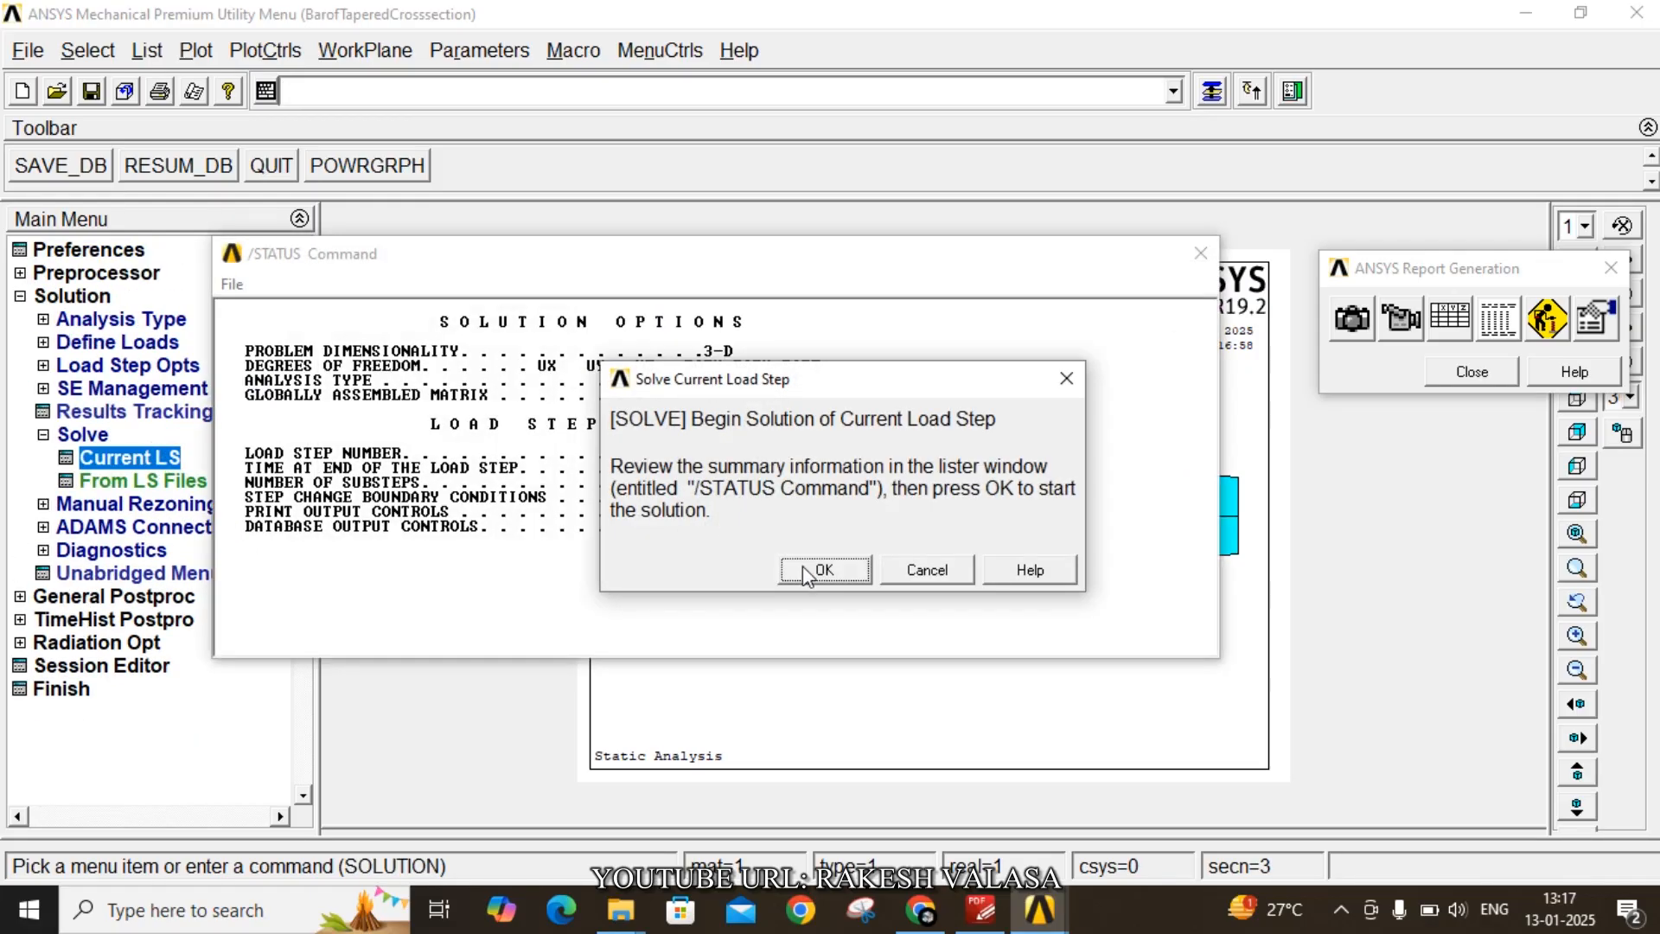
{"action": "left_click", "coordinate": [822, 568]}
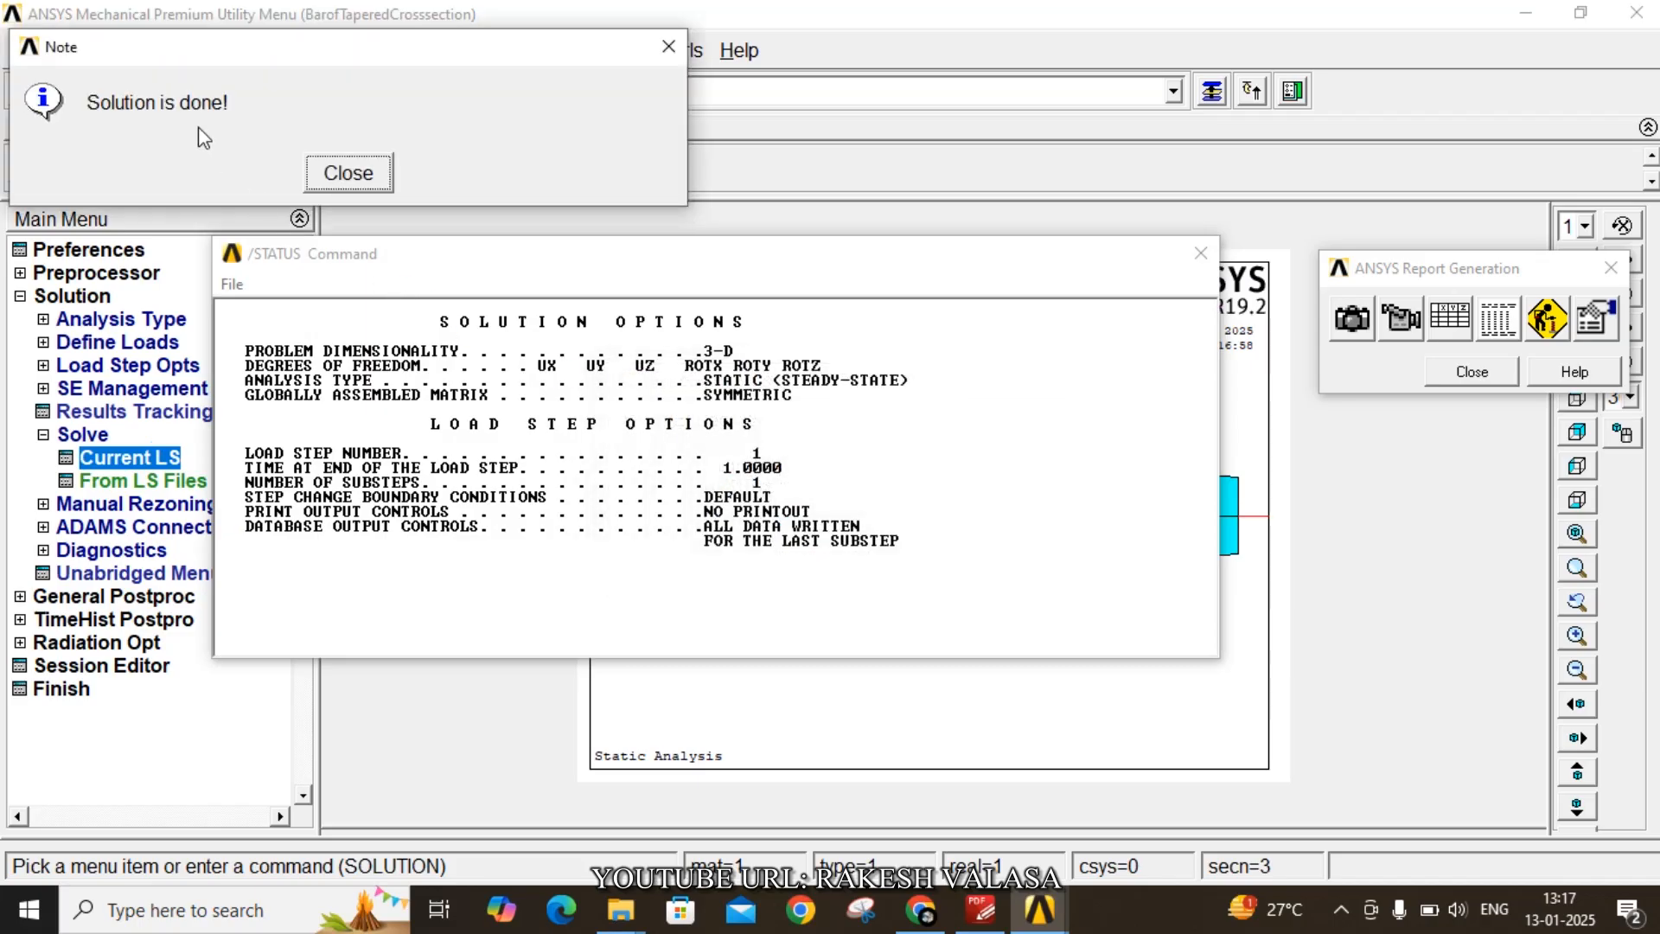
{"action": "left_click", "coordinate": [347, 173]}
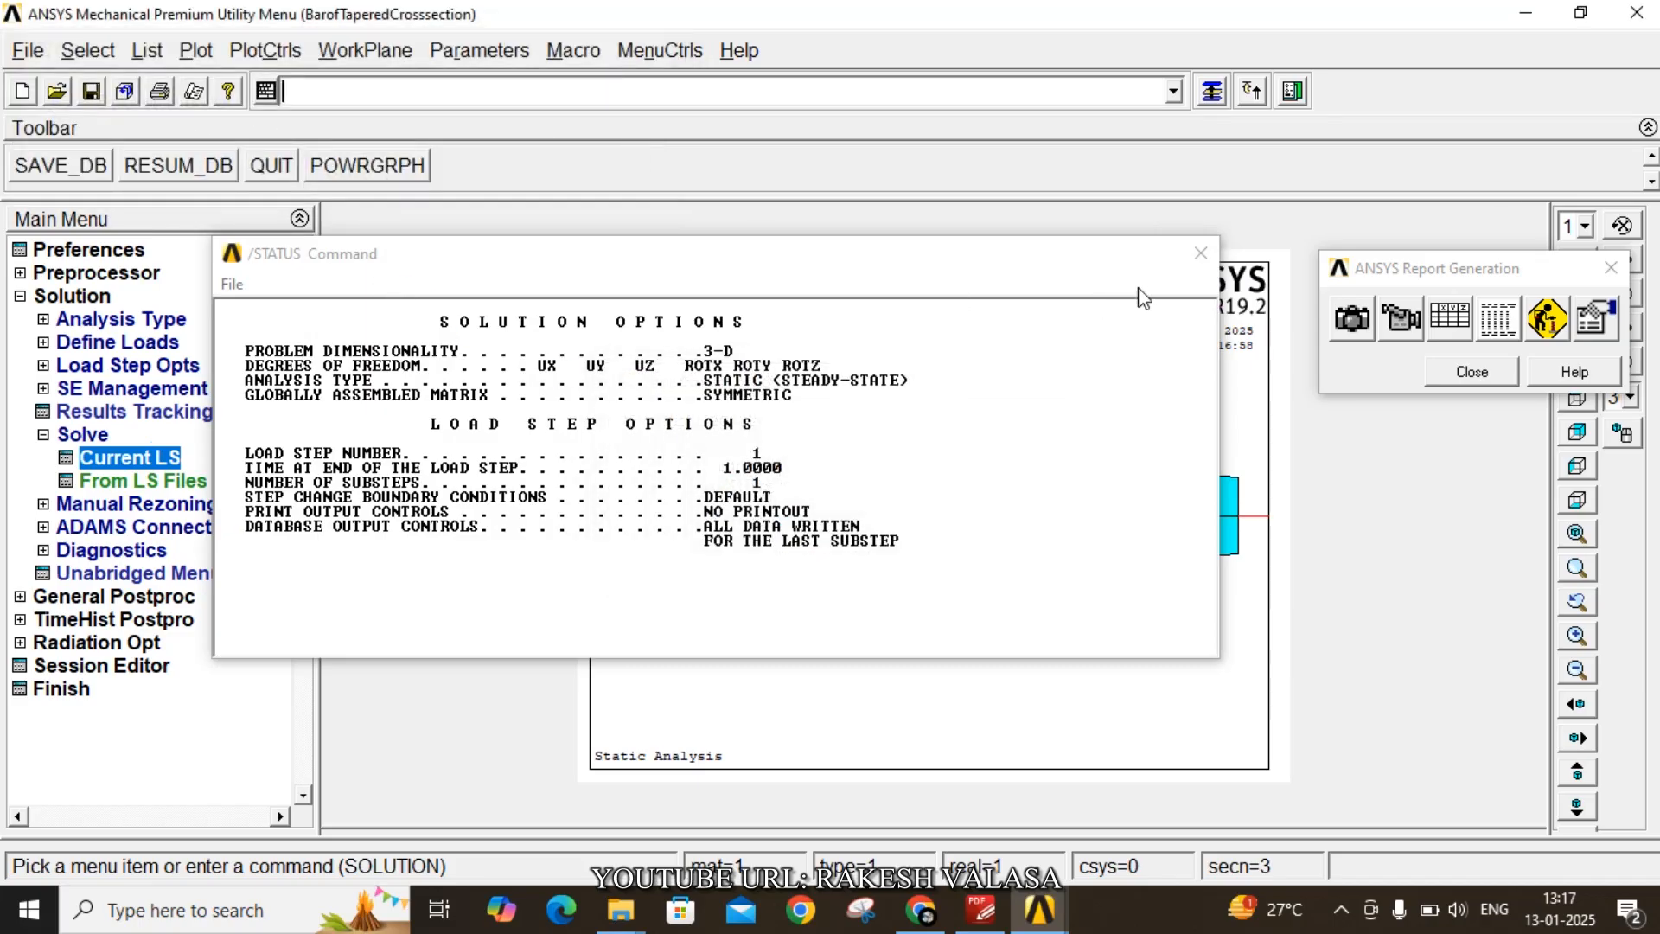
{"action": "left_click", "coordinate": [1199, 255]}
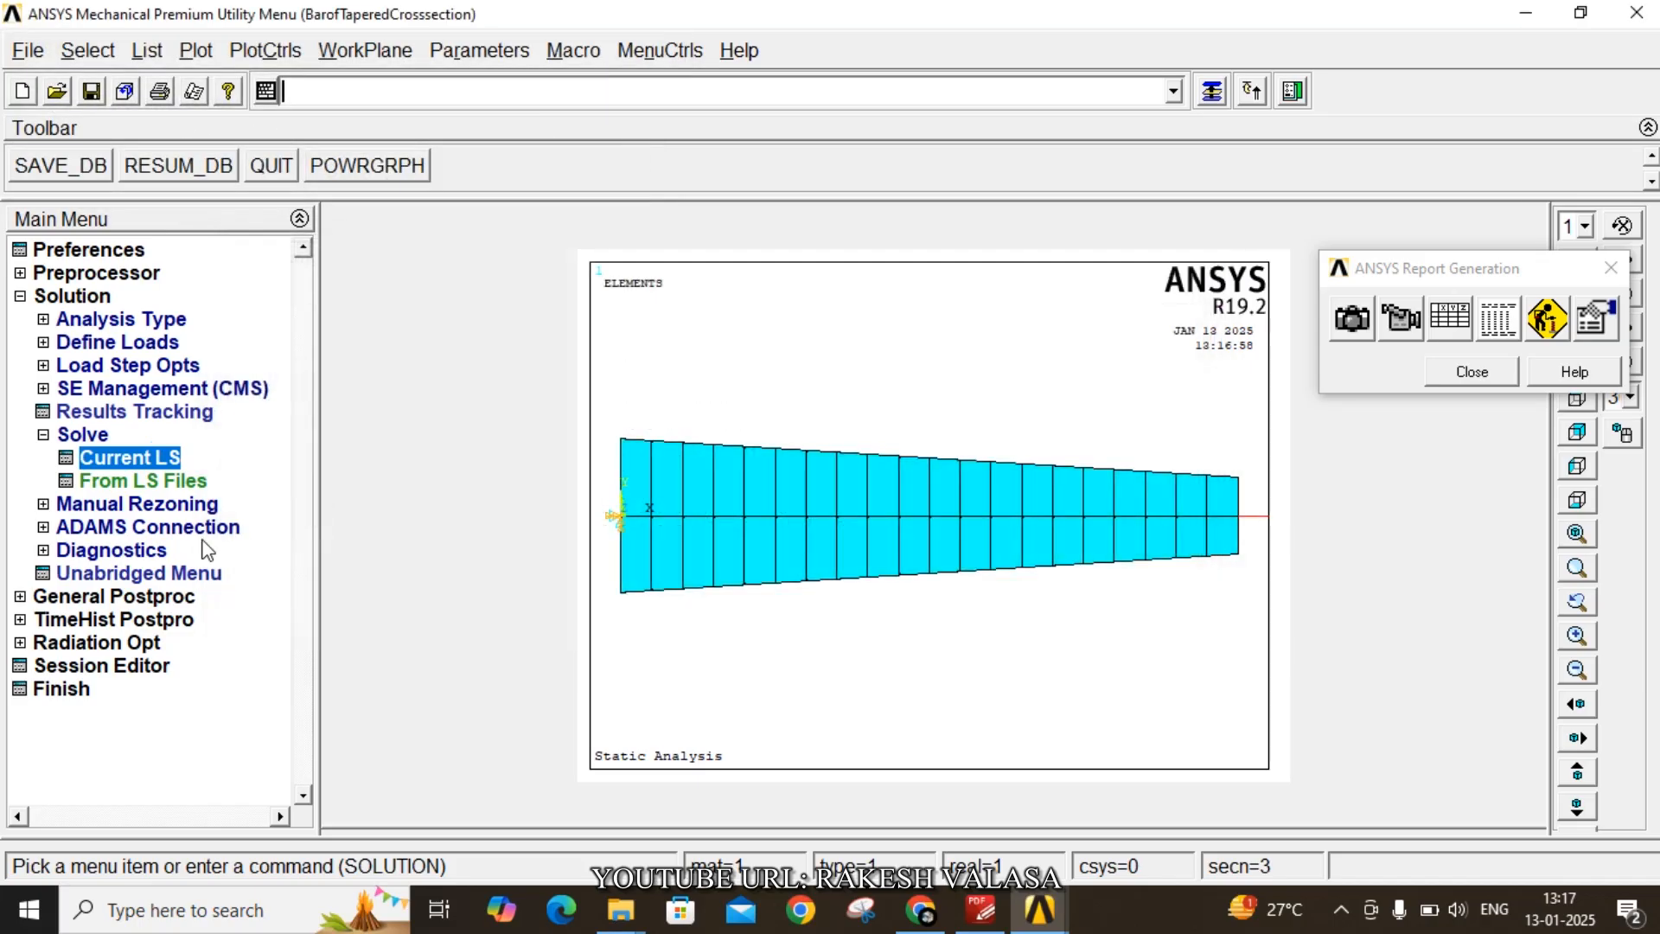
- Plot the nodal solution contour of the X-component of displacement
{"action": "left_click", "coordinate": [109, 599]}
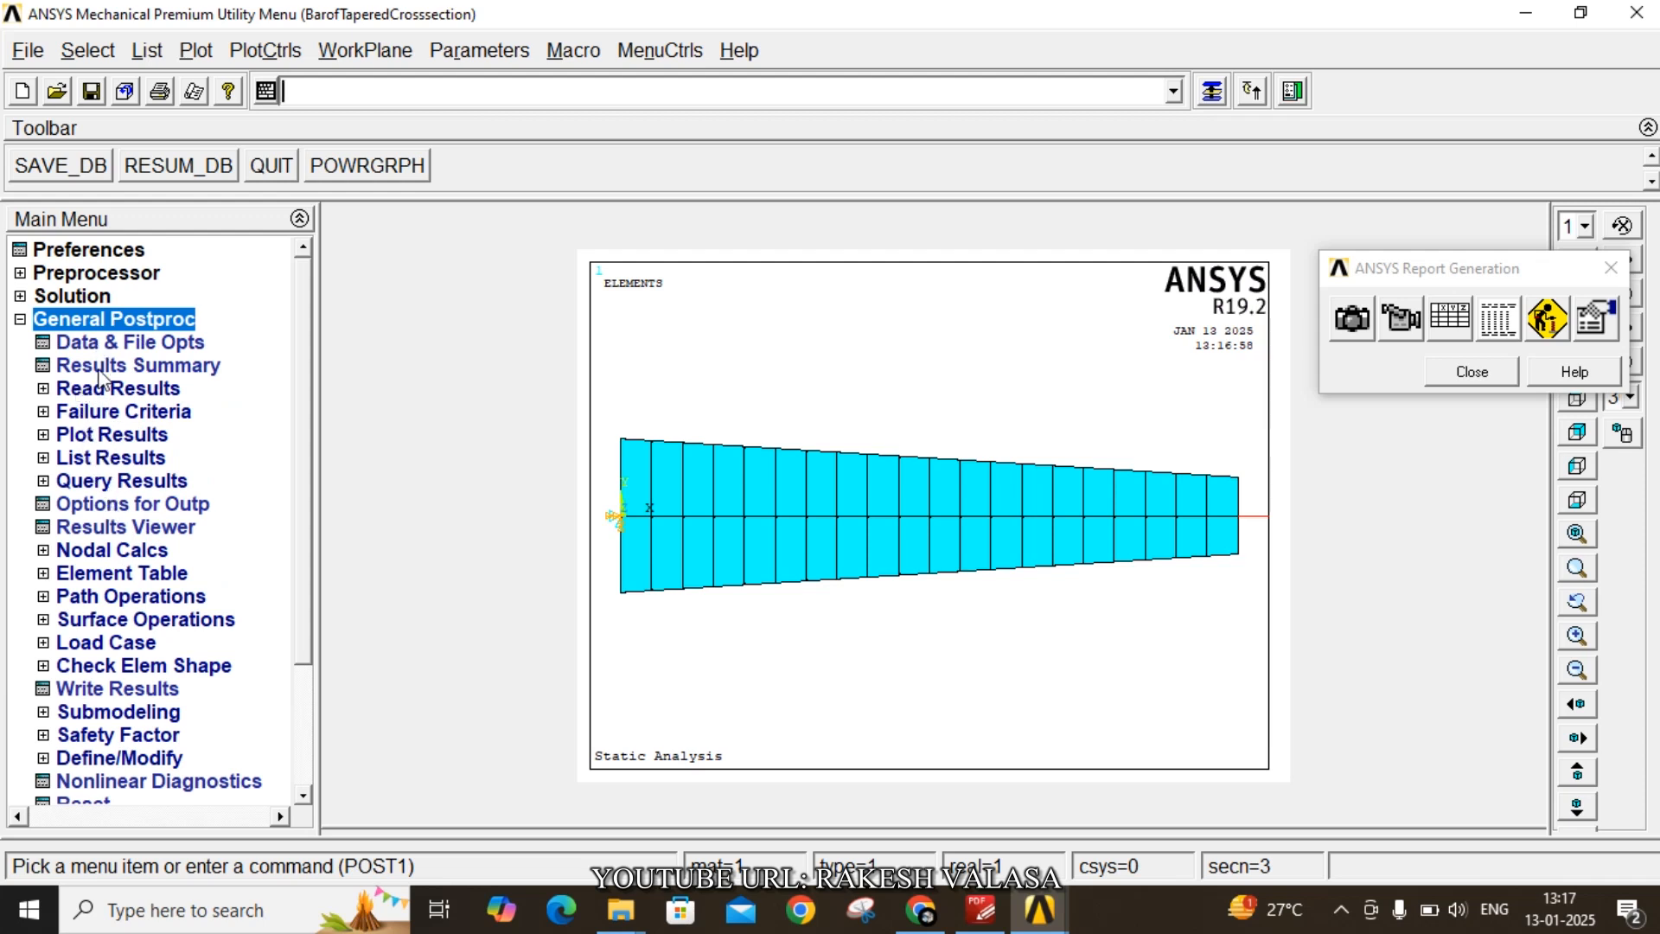
{"action": "left_click", "coordinate": [101, 435]}
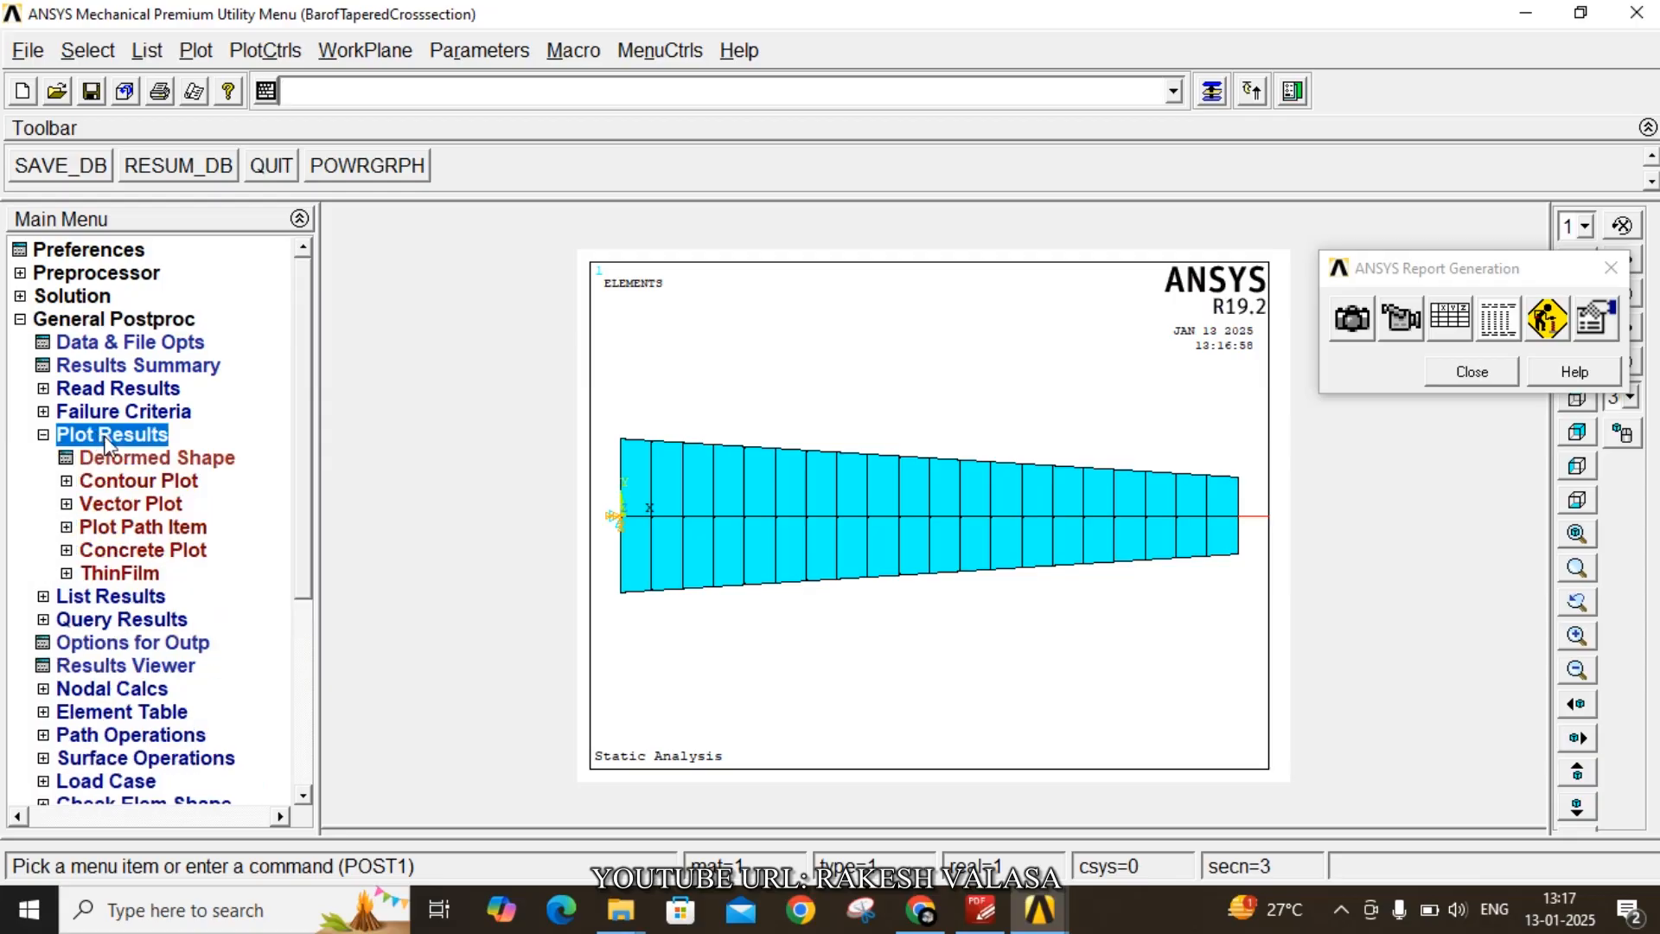
{"action": "left_click", "coordinate": [134, 482]}
{"action": "left_click", "coordinate": [147, 504]}
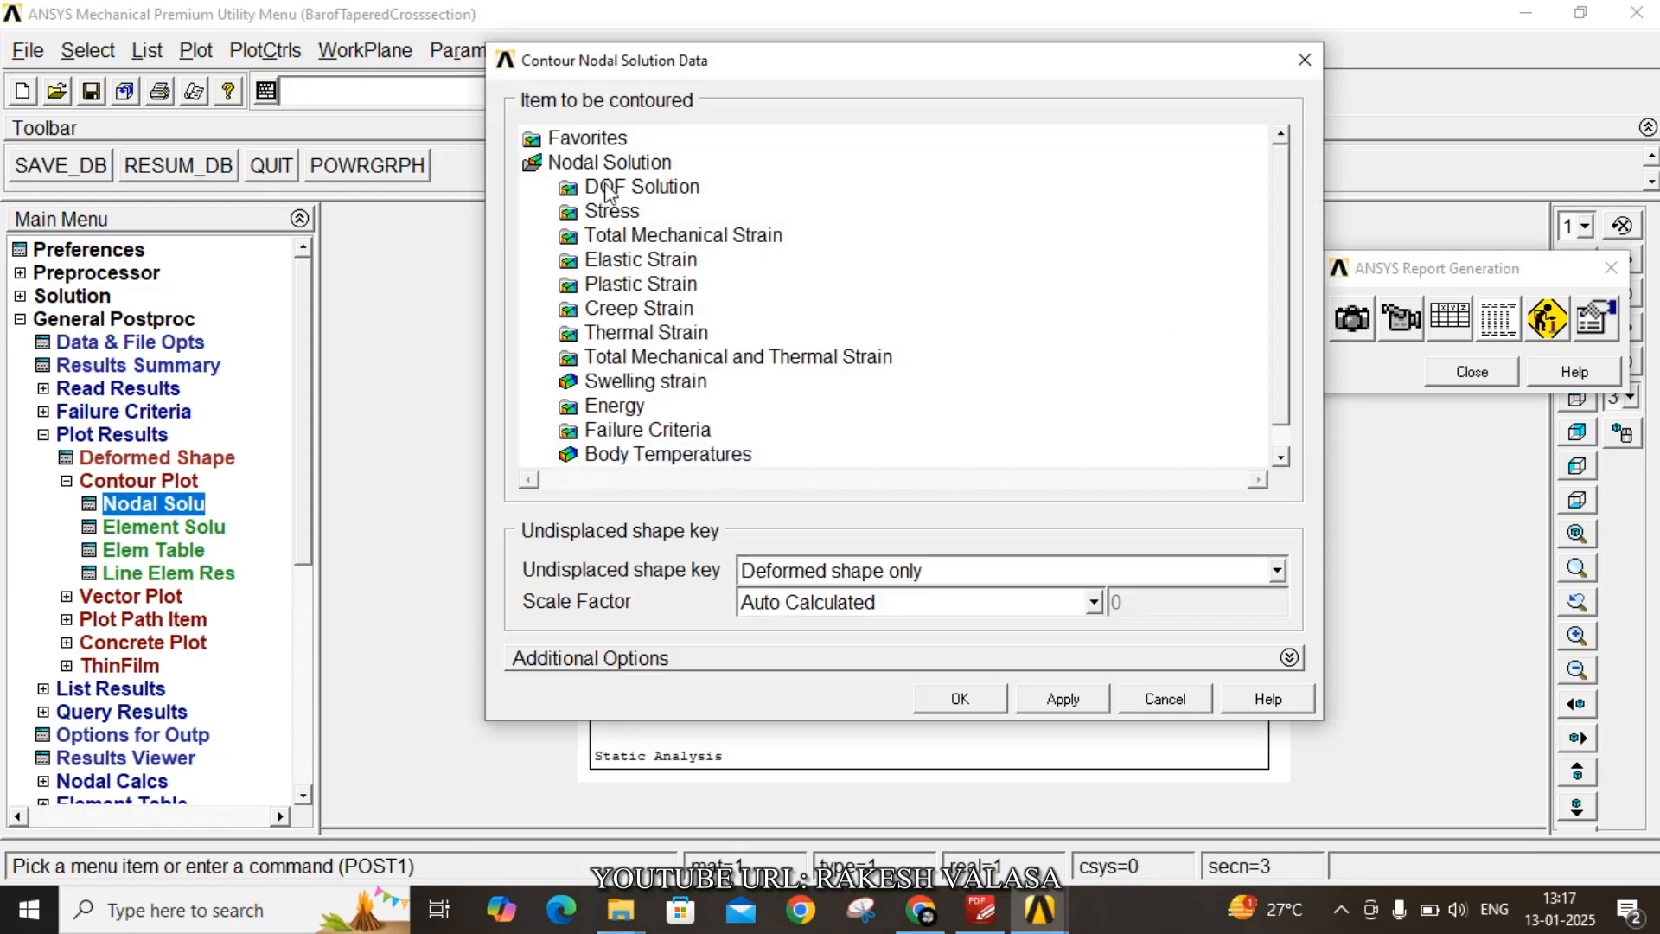
{"action": "left_click", "coordinate": [610, 187]}
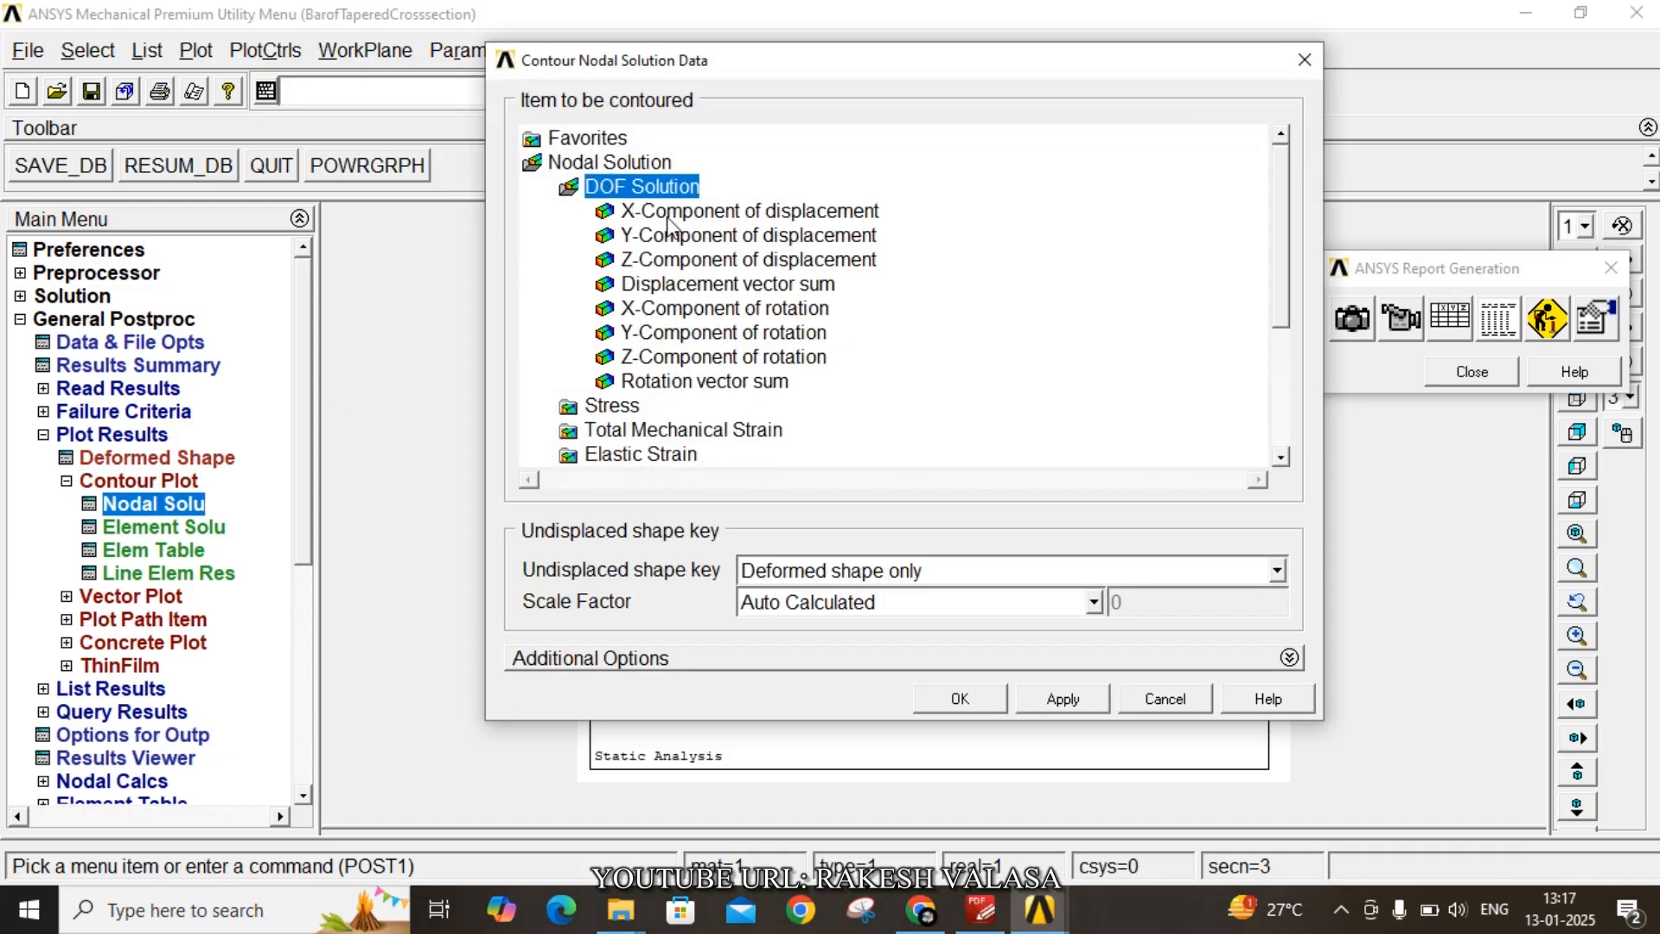
{"action": "left_click", "coordinate": [669, 214]}
{"action": "left_click", "coordinate": [956, 697]}
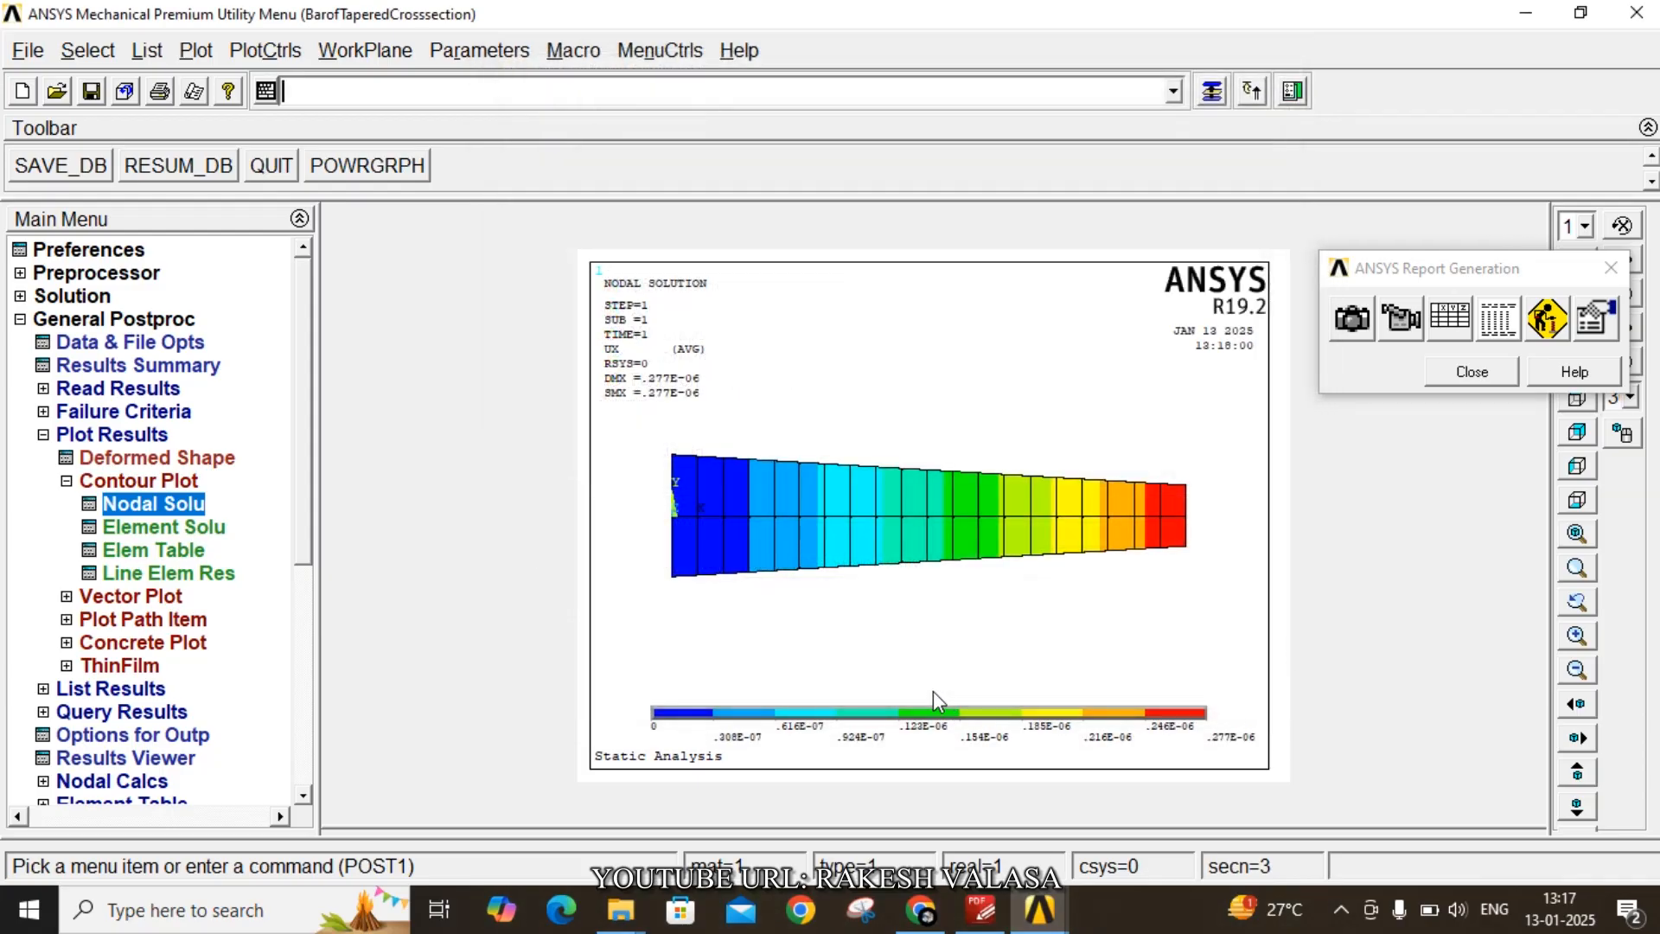
- Capture the displacement contour plot for the report with the caption 'Nodal solutions'
{"action": "left_click", "coordinate": [1352, 320]}
{"action": "left_click_drag", "start_coordinate": [977, 484], "coordinate": [534, 508]}
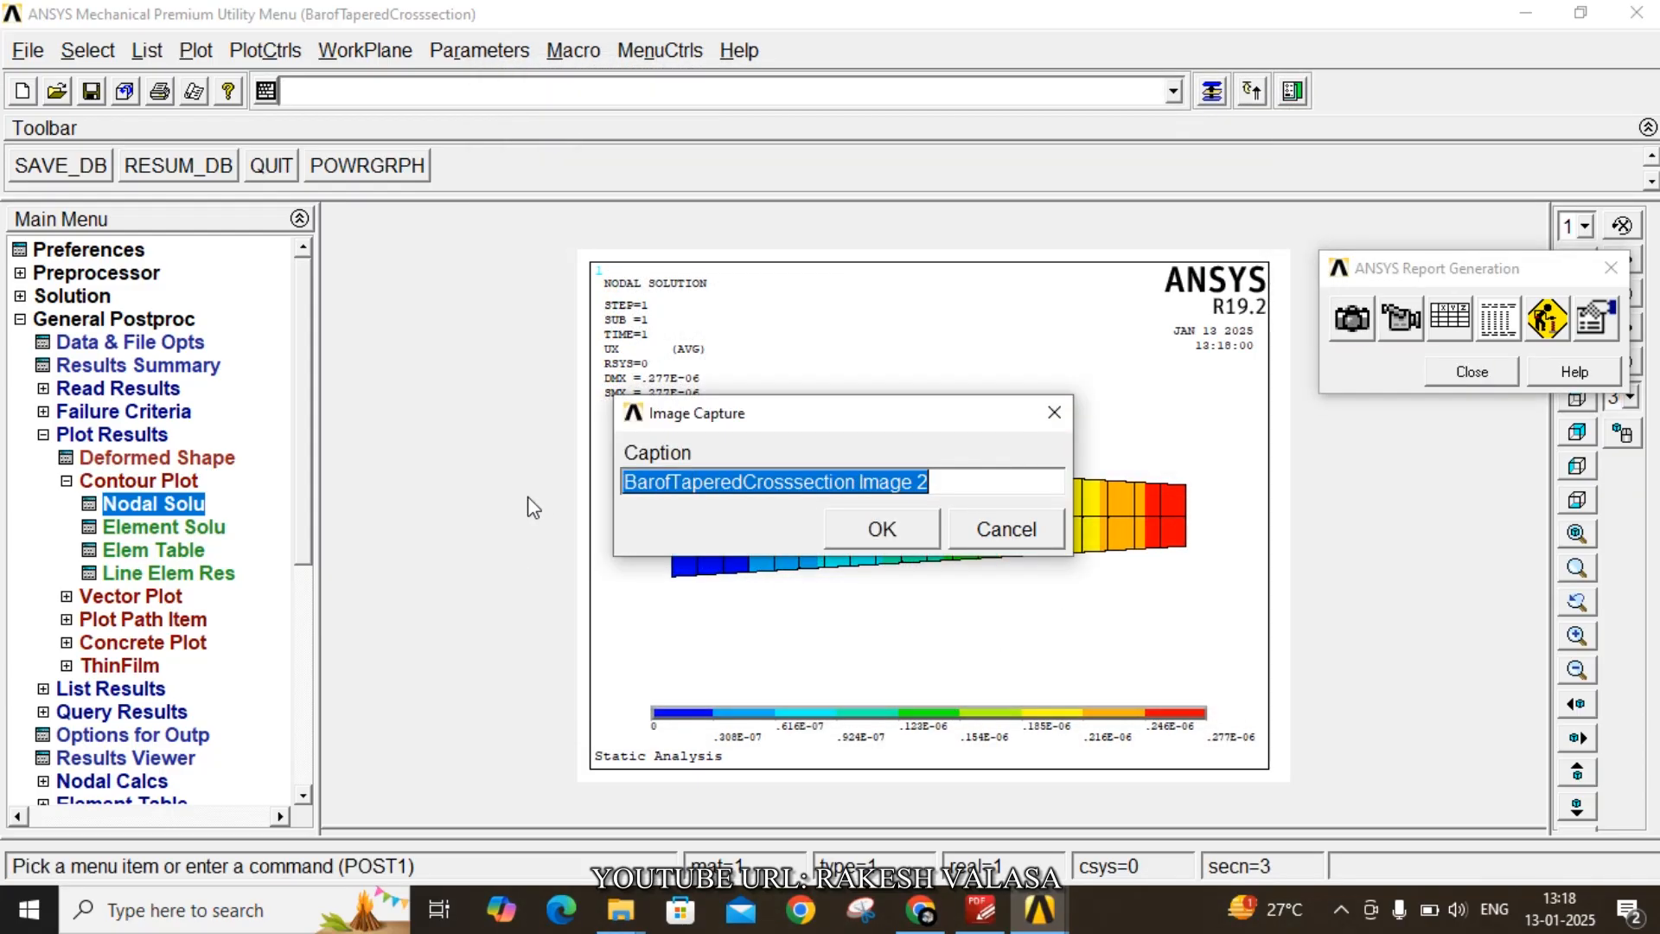
{"action": "type", "text": "N"}
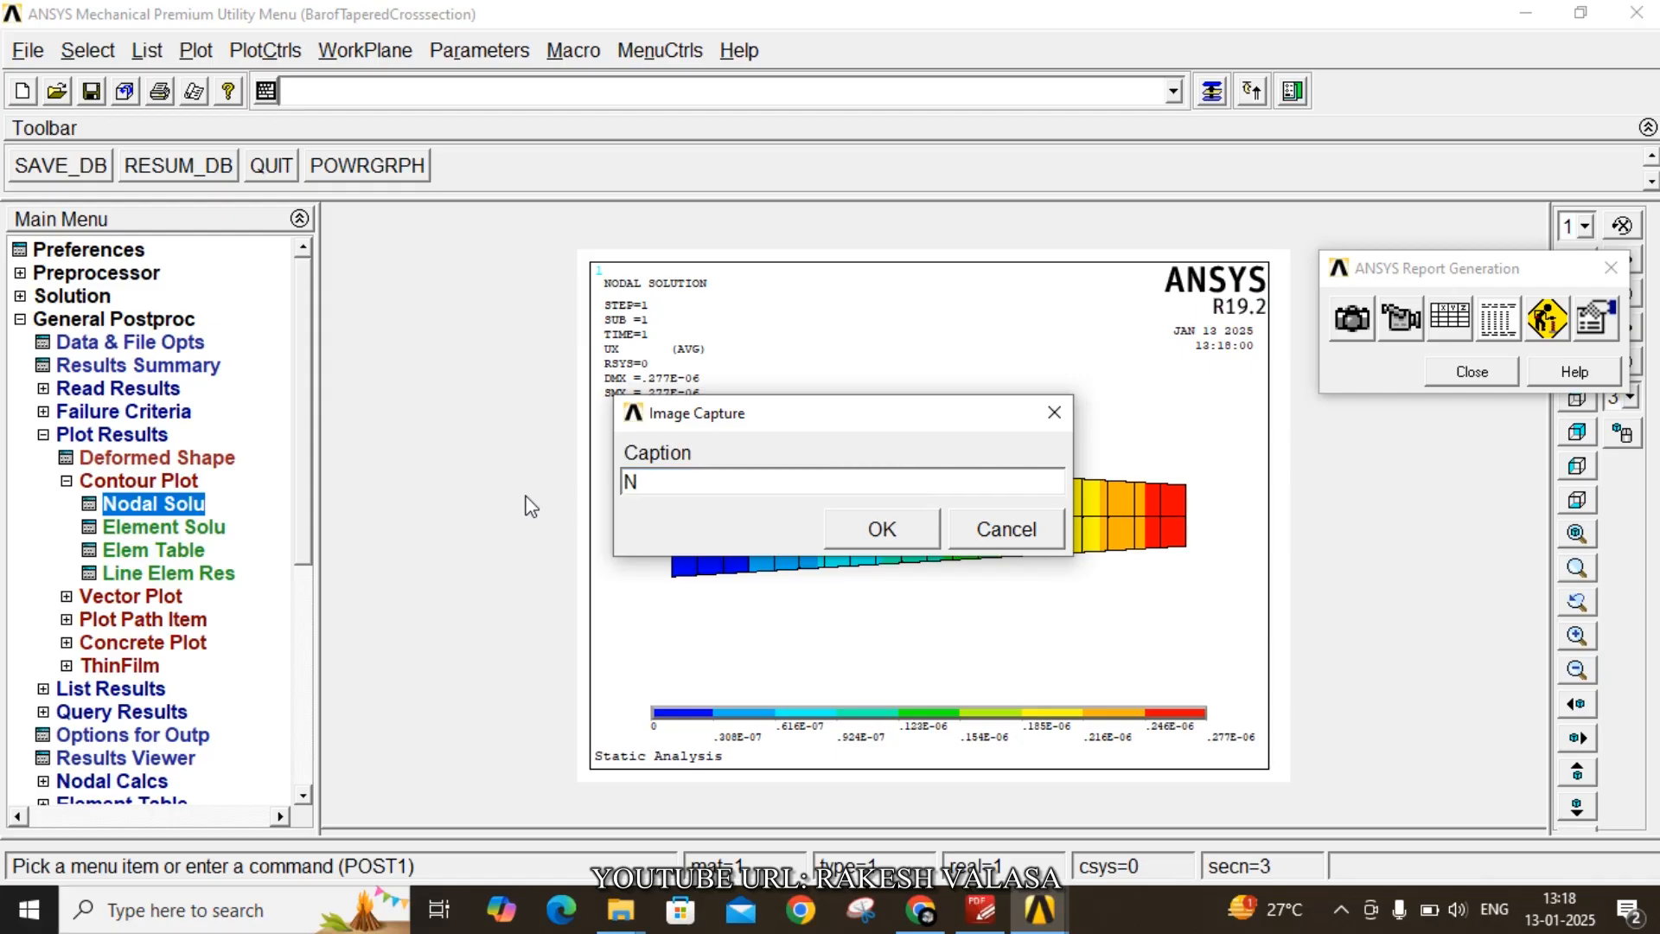
{"action": "type", "text": "odal solutions"}
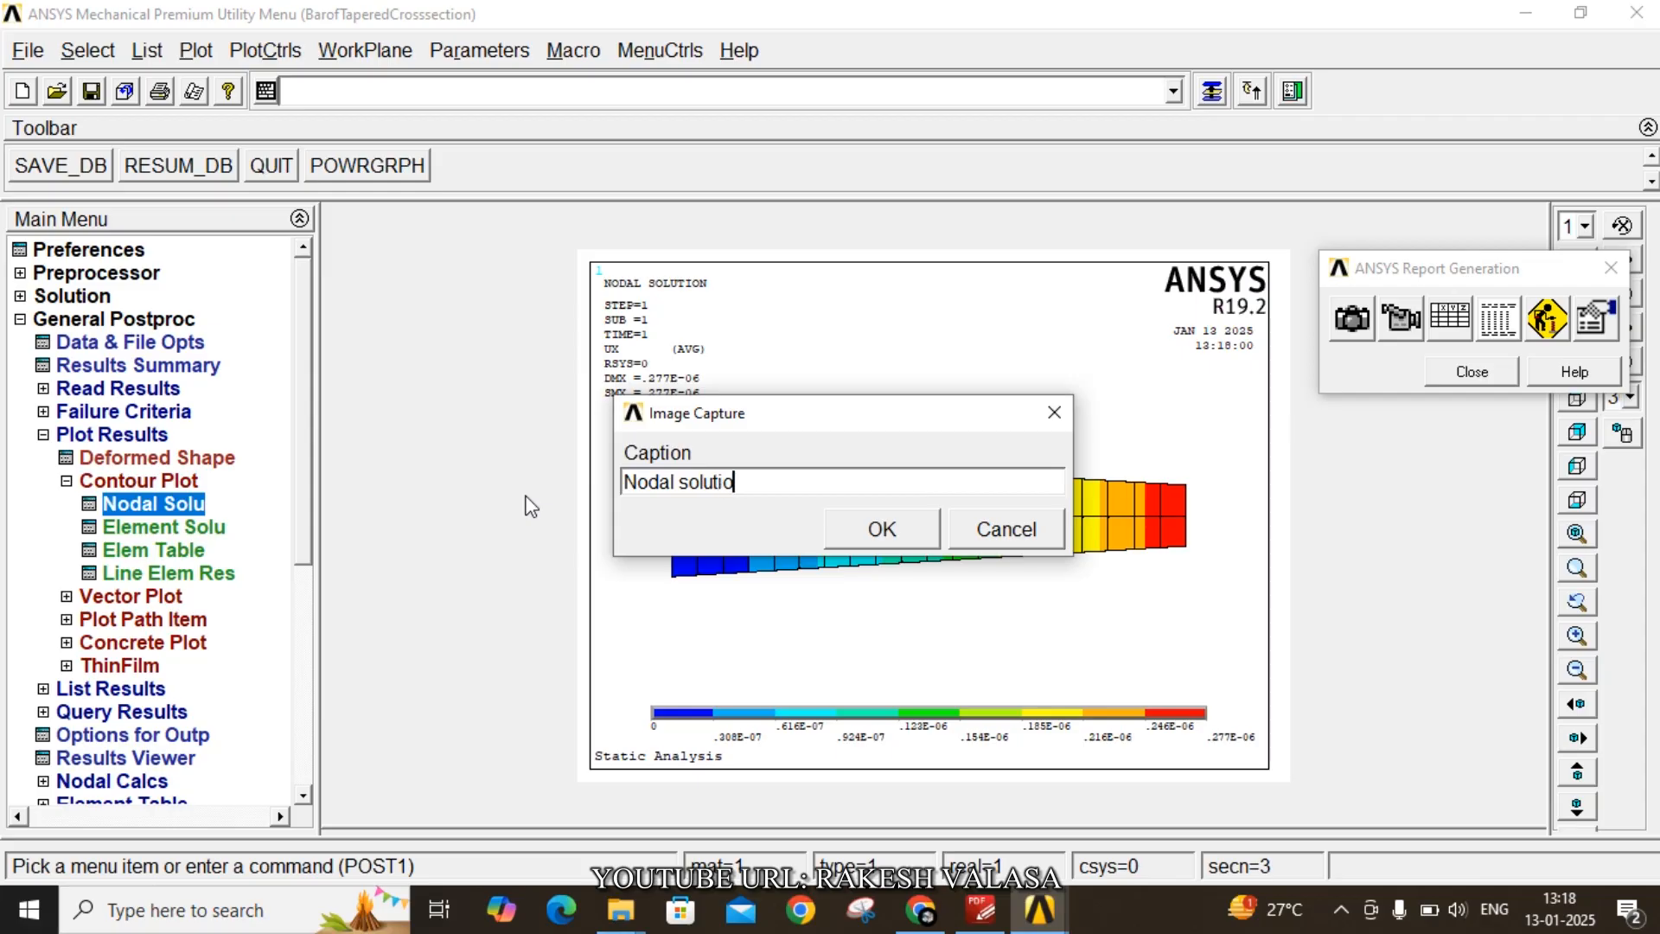
{"action": "left_click", "coordinate": [855, 531]}
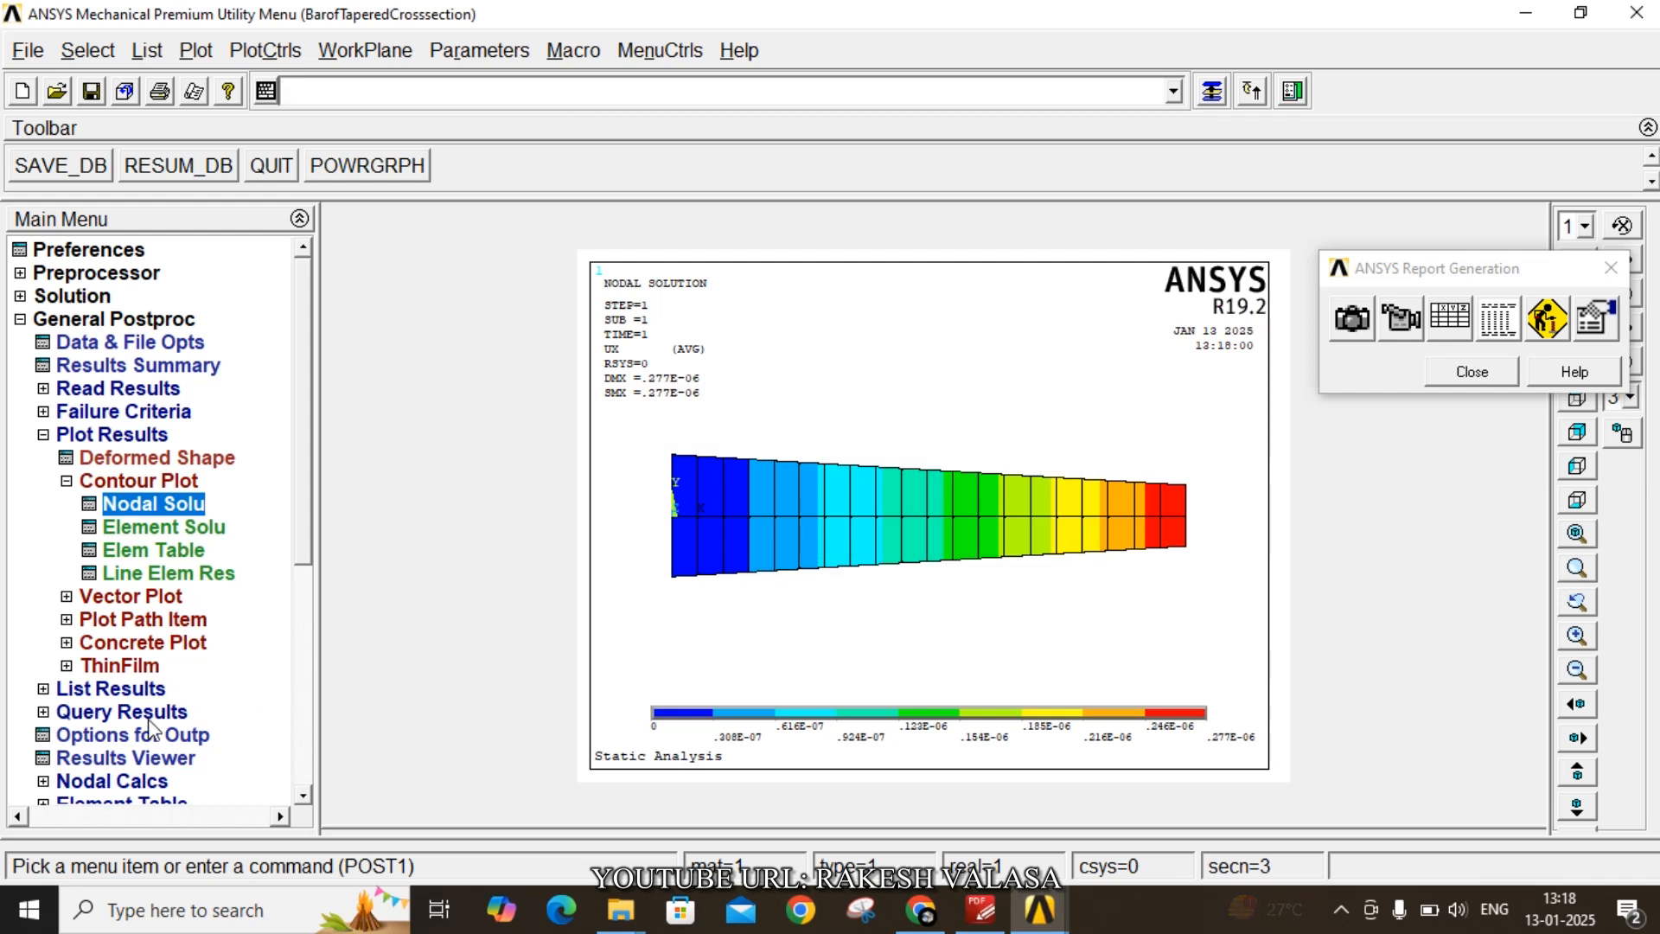
- Define an element table item labelled Force by sequence number SMISC, 1
{"action": "scroll", "coordinate": [307, 584], "scroll_direction": "down", "scroll_amount": 1}
{"action": "left_click_drag", "start_coordinate": [307, 584], "coordinate": [307, 655]}
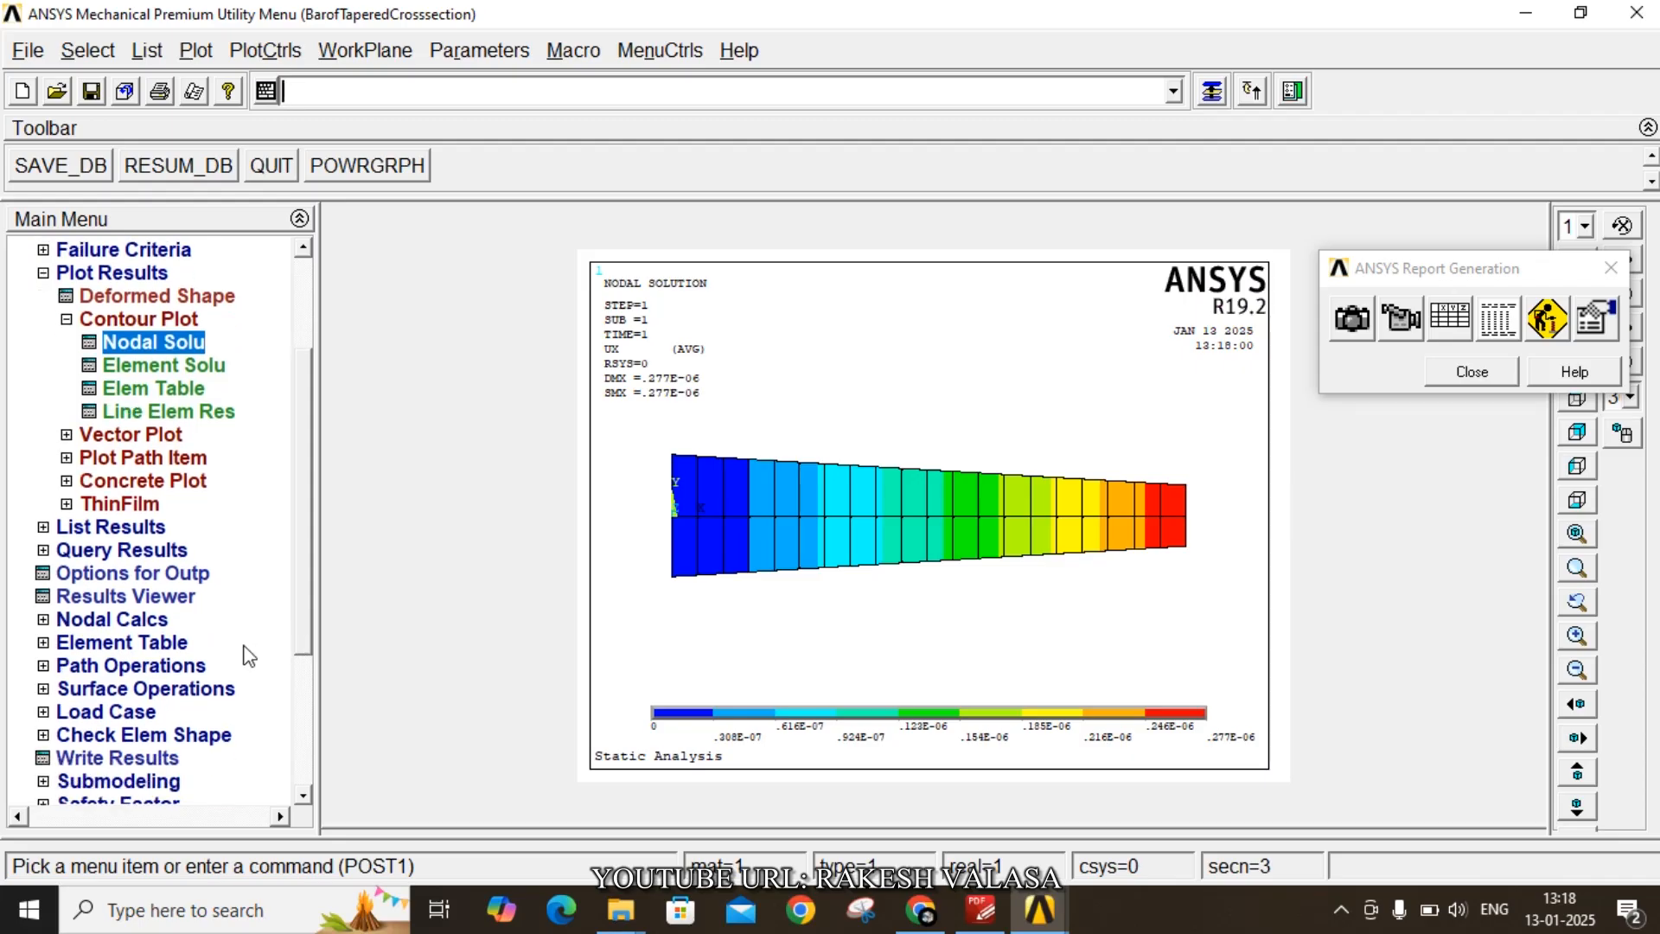
{"action": "left_click", "coordinate": [185, 642]}
{"action": "left_click", "coordinate": [138, 434]}
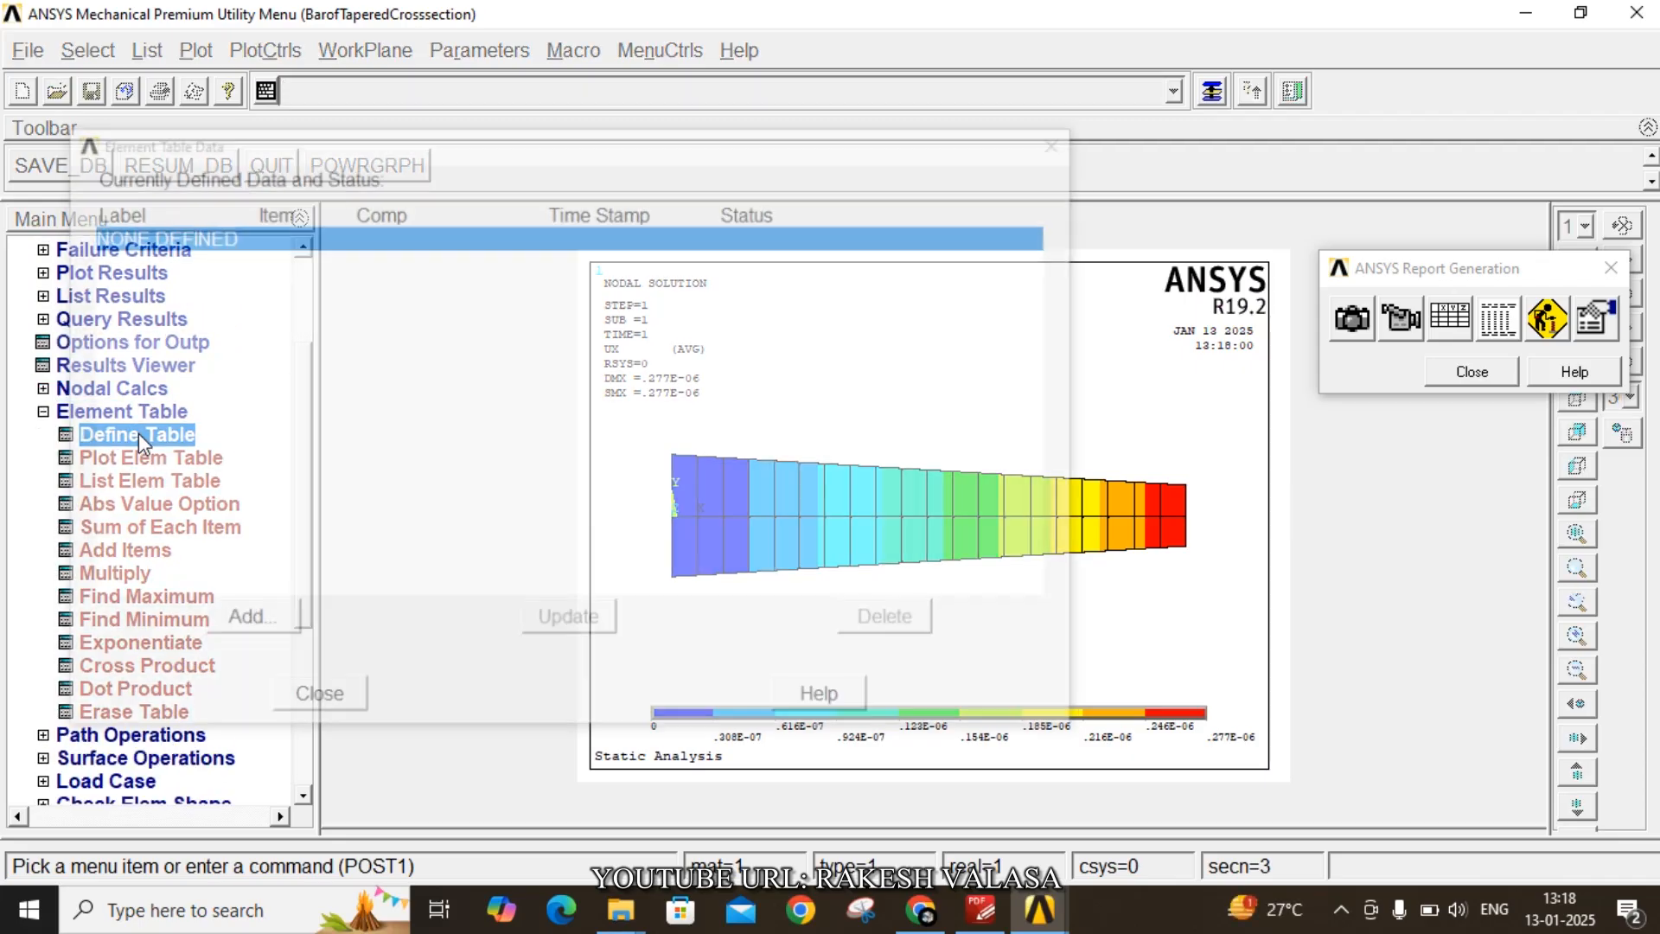
{"action": "left_click", "coordinate": [239, 619]}
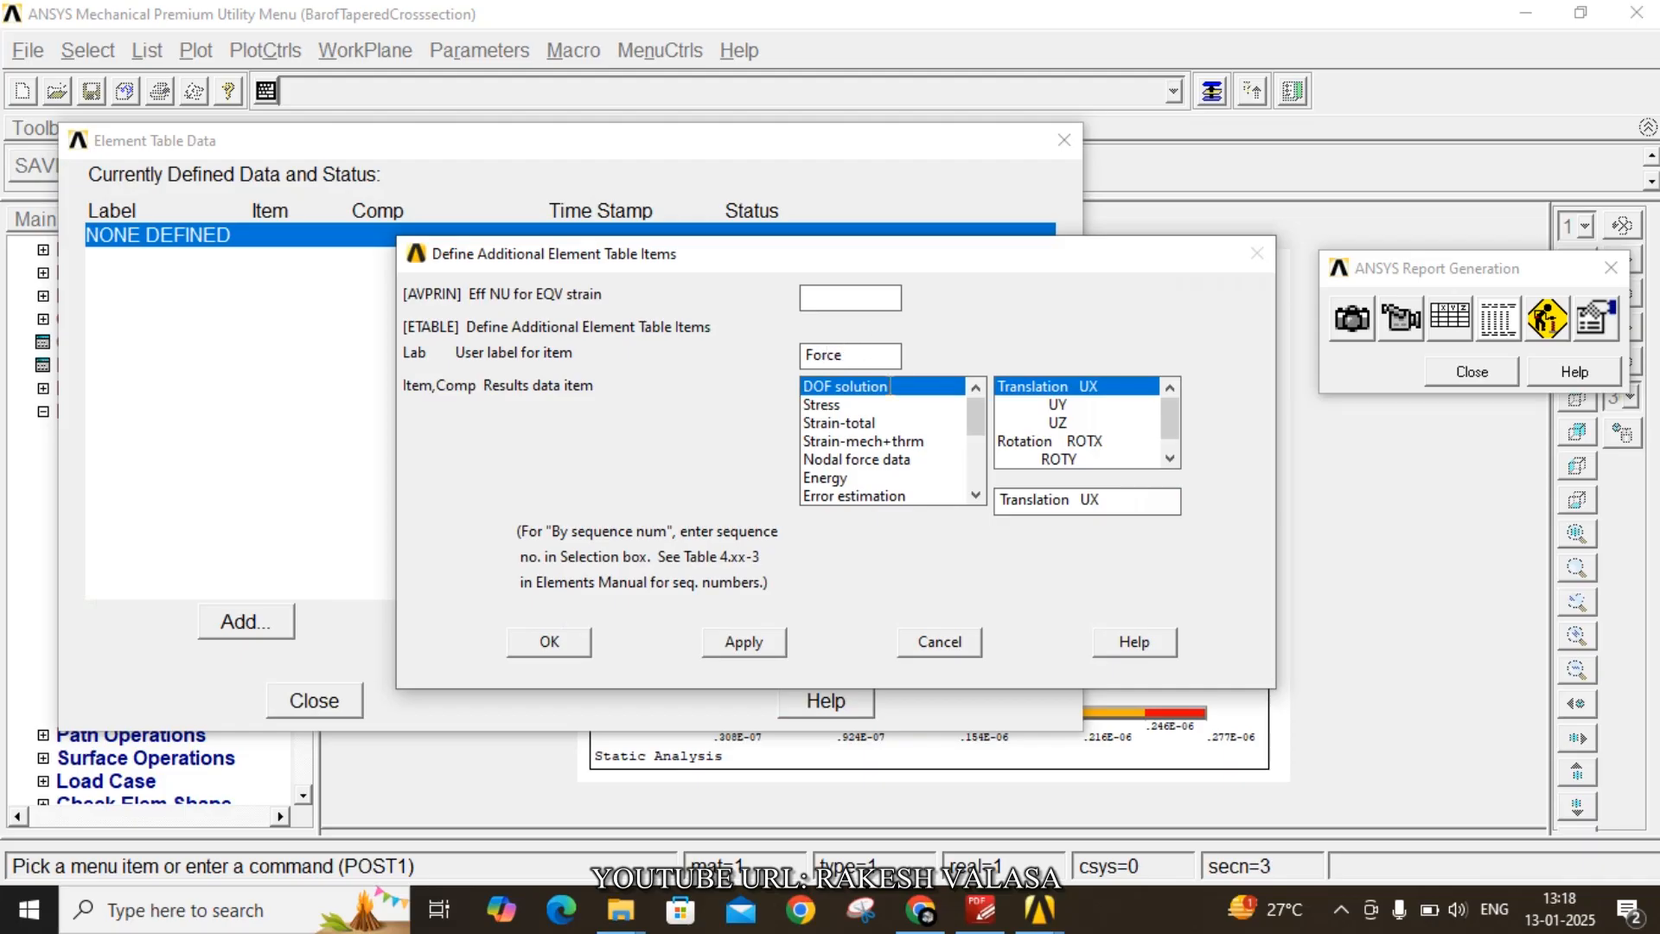
{"action": "scroll", "coordinate": [885, 488], "scroll_direction": "down", "scroll_amount": 3}
{"action": "left_click", "coordinate": [883, 496]}
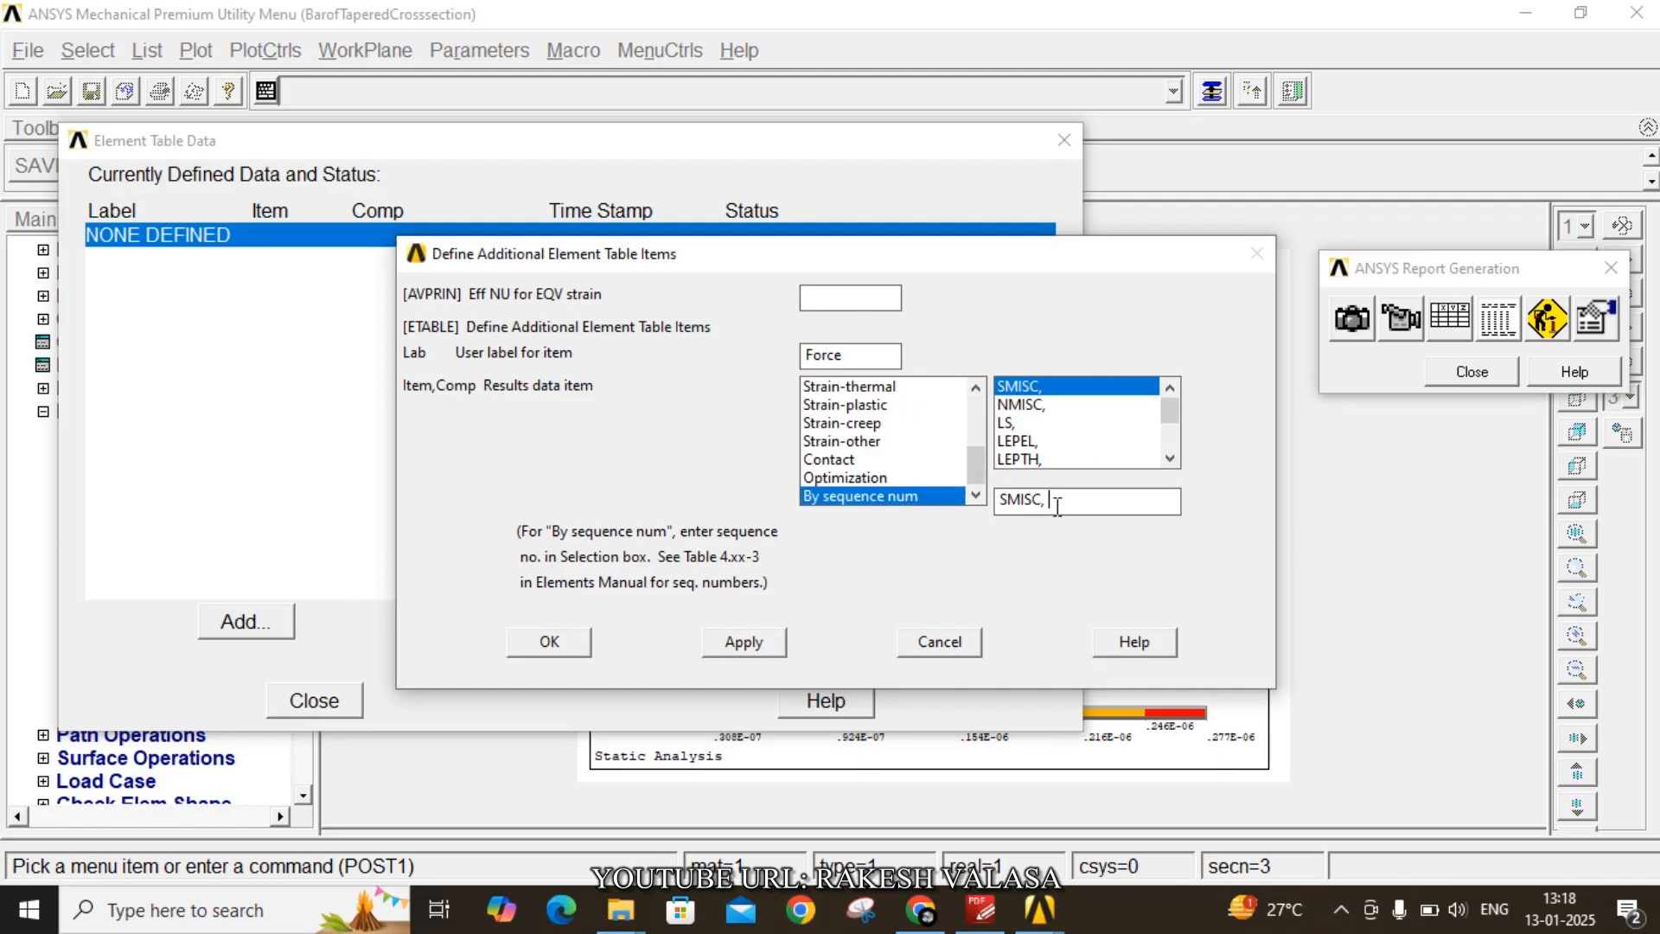
{"action": "left_click", "coordinate": [758, 647]}
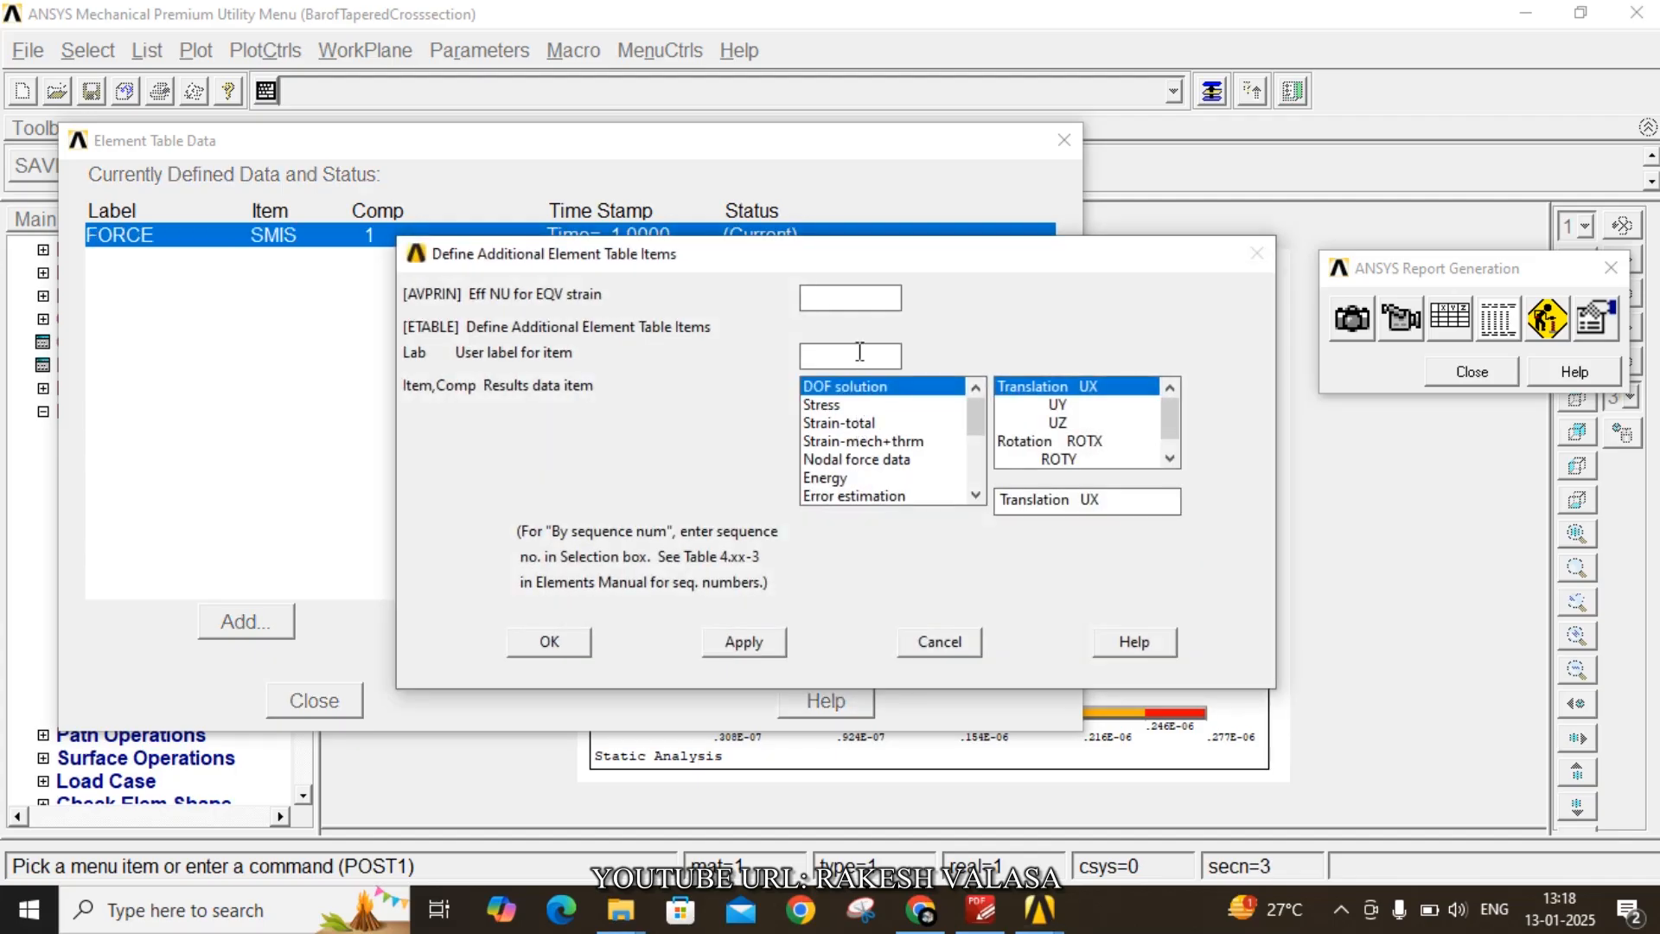
- Add an element table item labelled stress by sequence number LS, 1
{"action": "type", "text": "stress"}
{"action": "scroll", "coordinate": [951, 451], "scroll_direction": "down", "scroll_amount": 3}
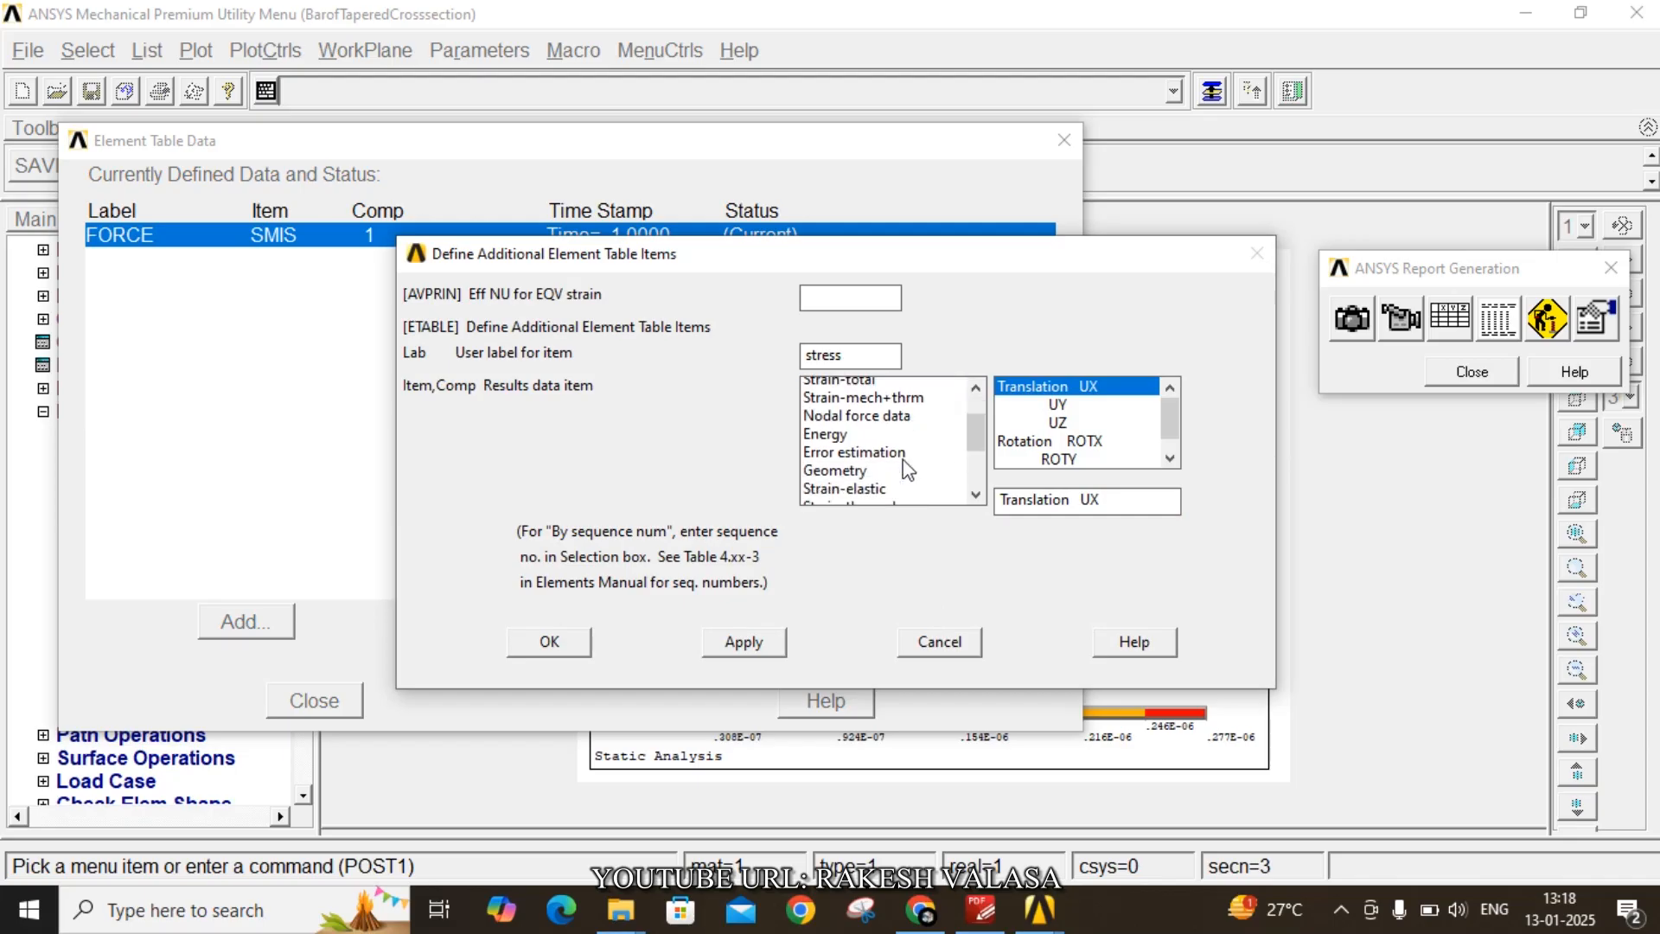
{"action": "left_click", "coordinate": [890, 496]}
{"action": "left_click", "coordinate": [1019, 423]}
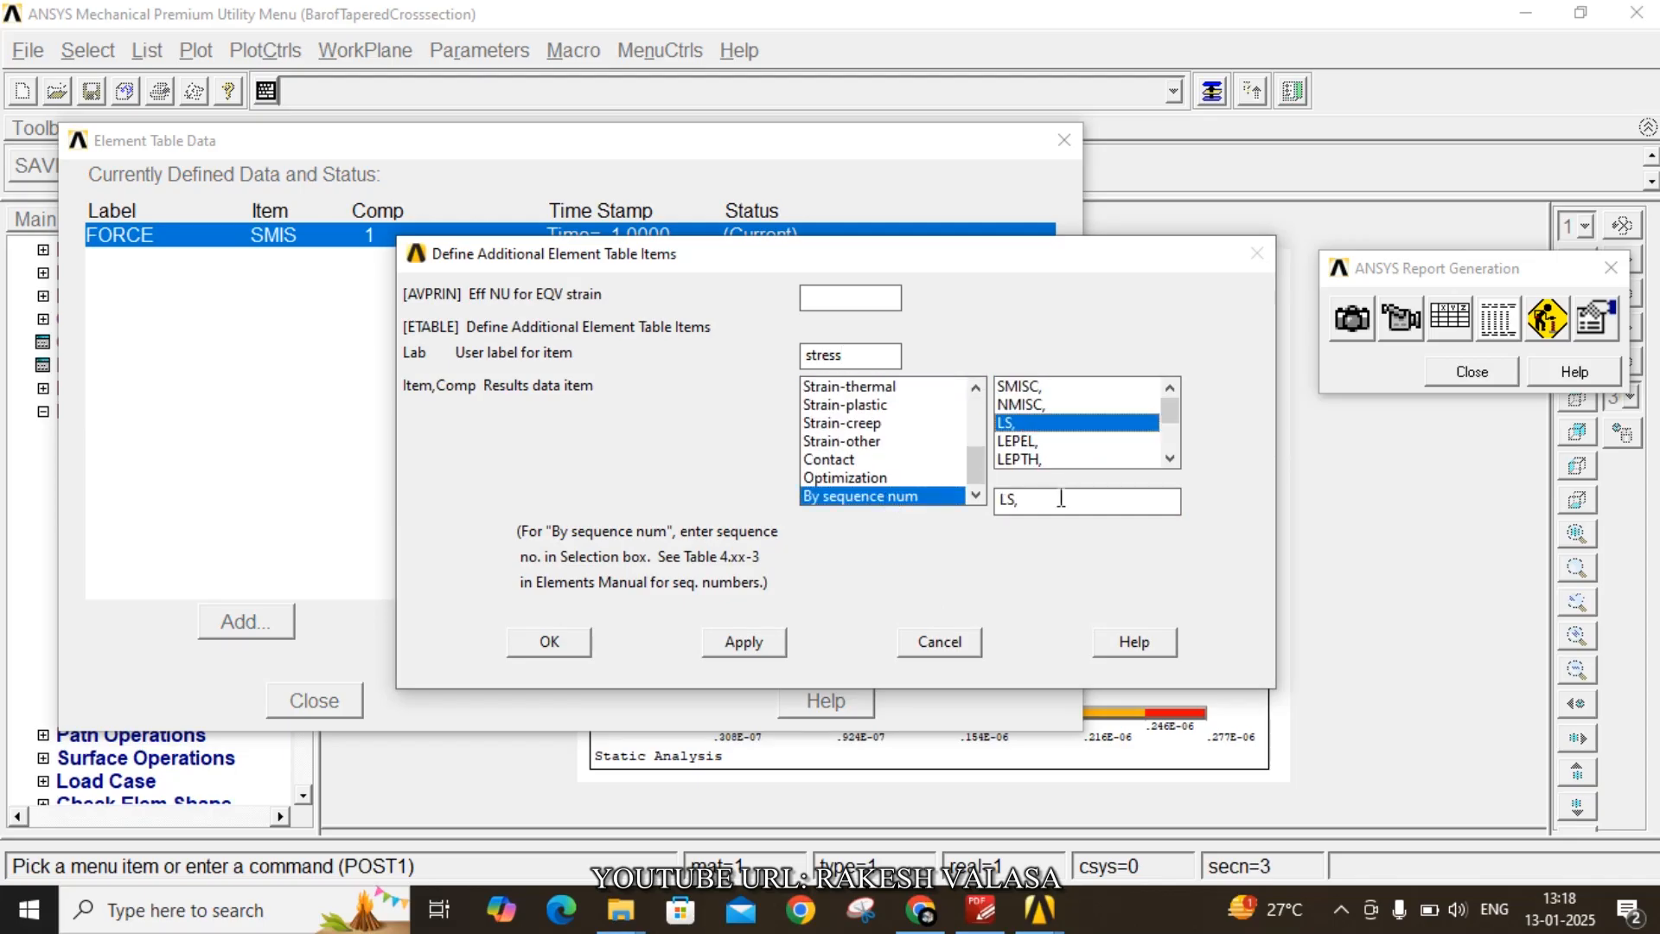
{"action": "left_click", "coordinate": [1063, 504]}
{"action": "type", "text": "1"}
{"action": "left_click", "coordinate": [743, 641]}
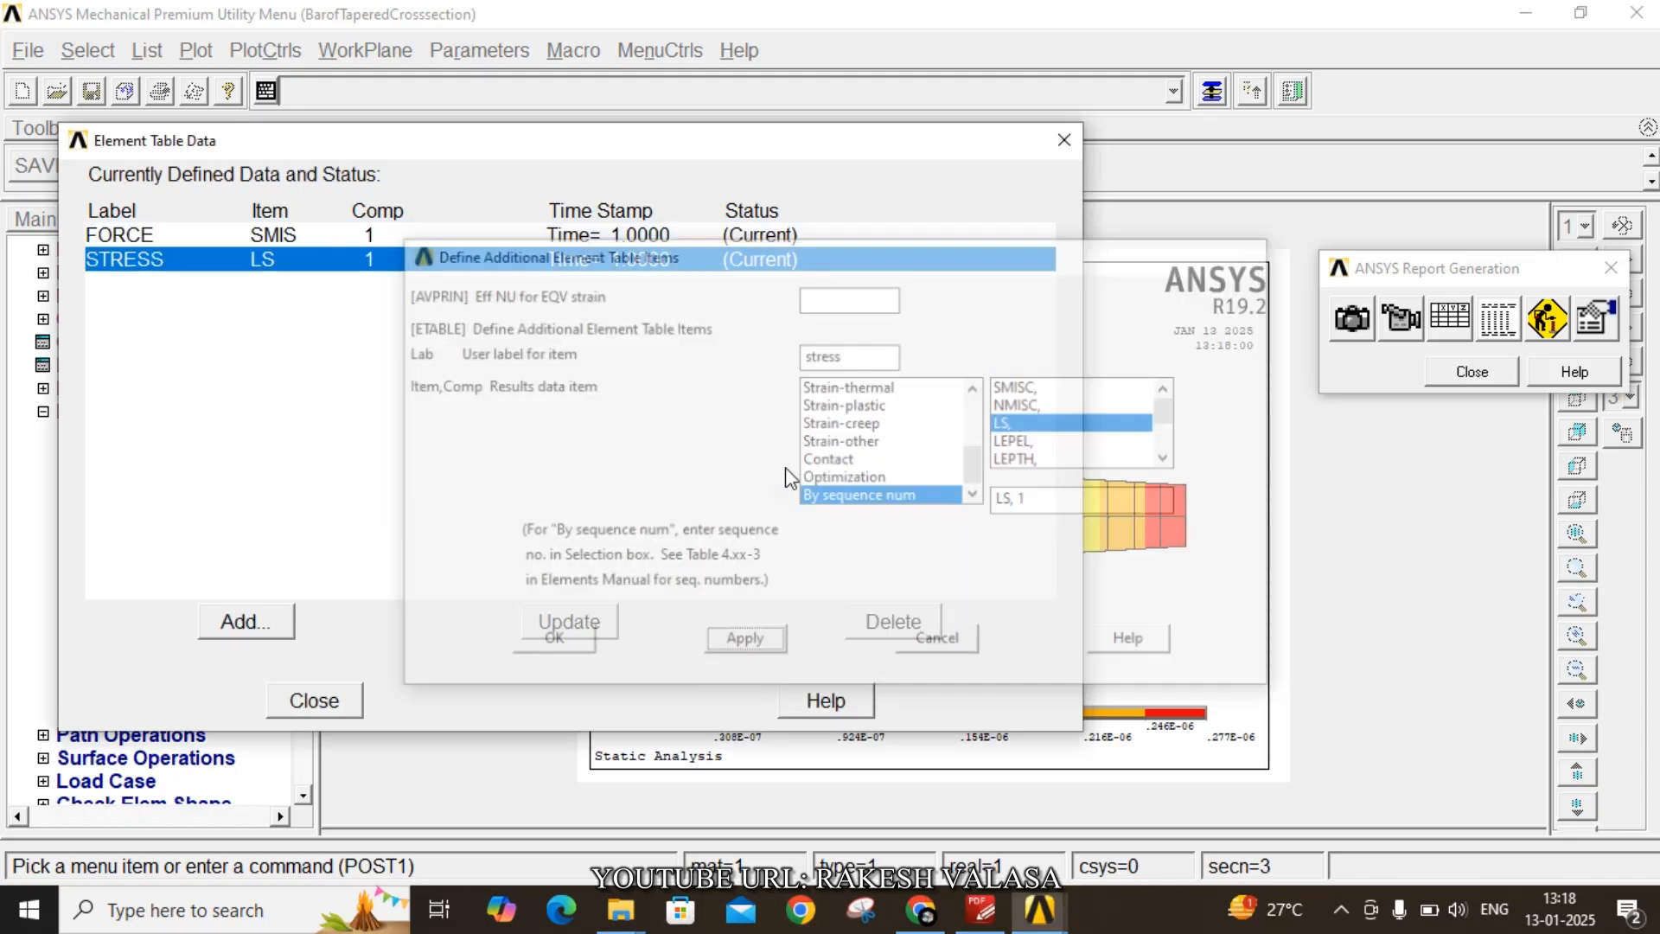
- Add an element table item labelled strain by sequence number LEPEL, 1 and close the element table
{"action": "left_click", "coordinate": [832, 353]}
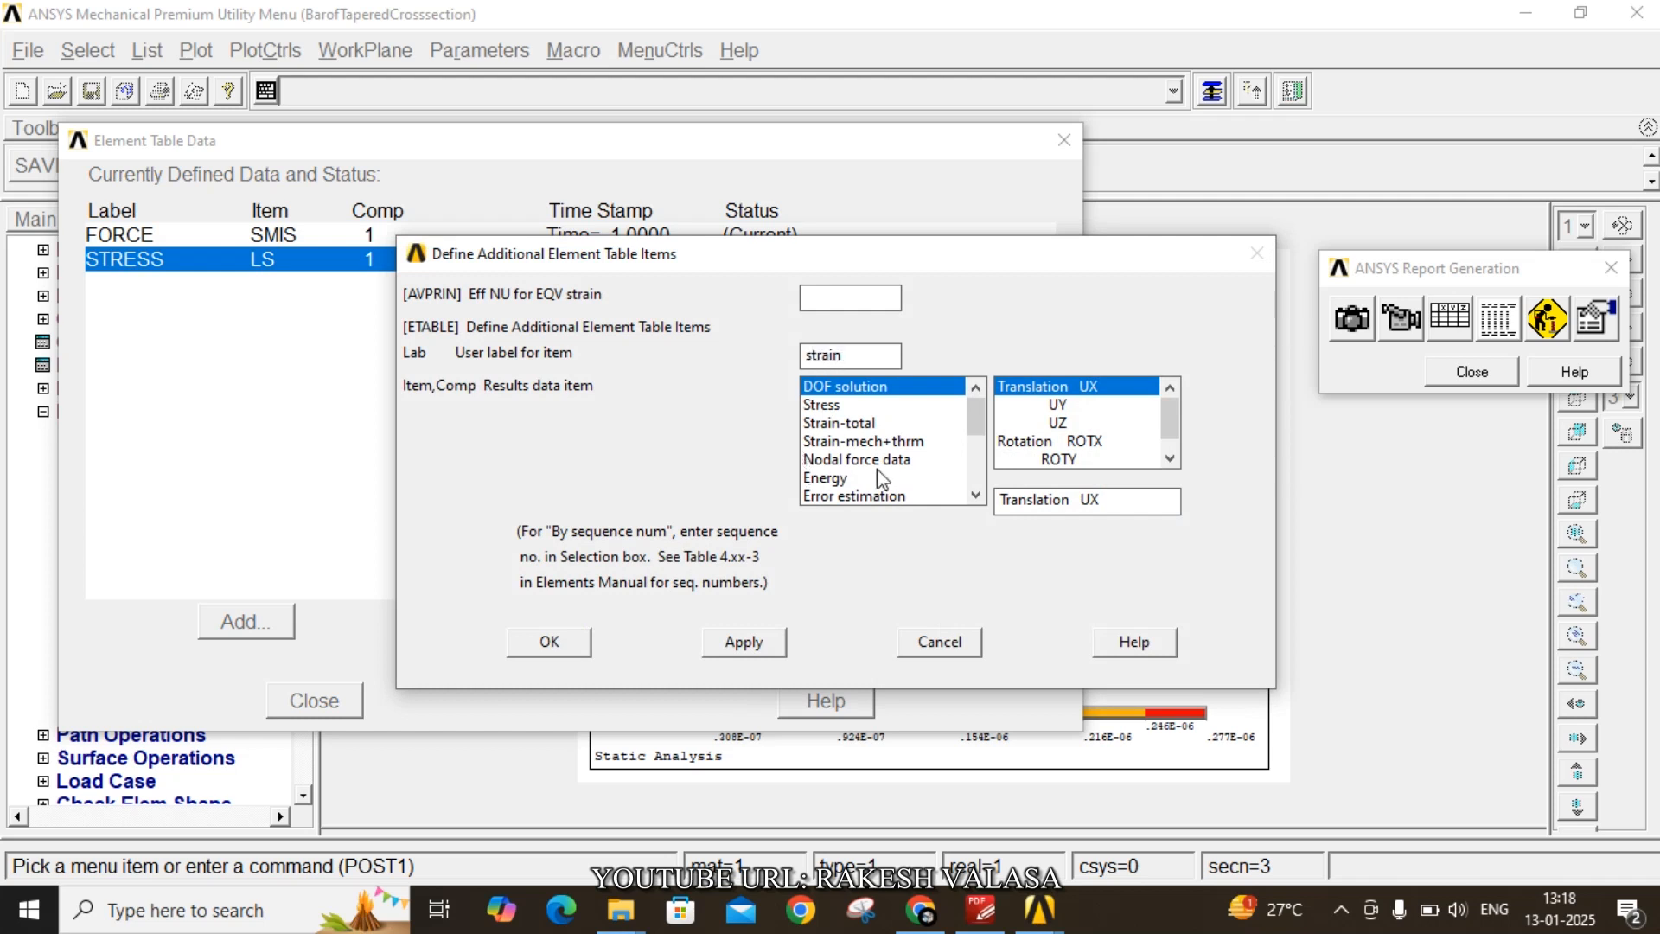
{"action": "scroll", "coordinate": [877, 469], "scroll_direction": "down", "scroll_amount": 3}
{"action": "left_click", "coordinate": [899, 495]}
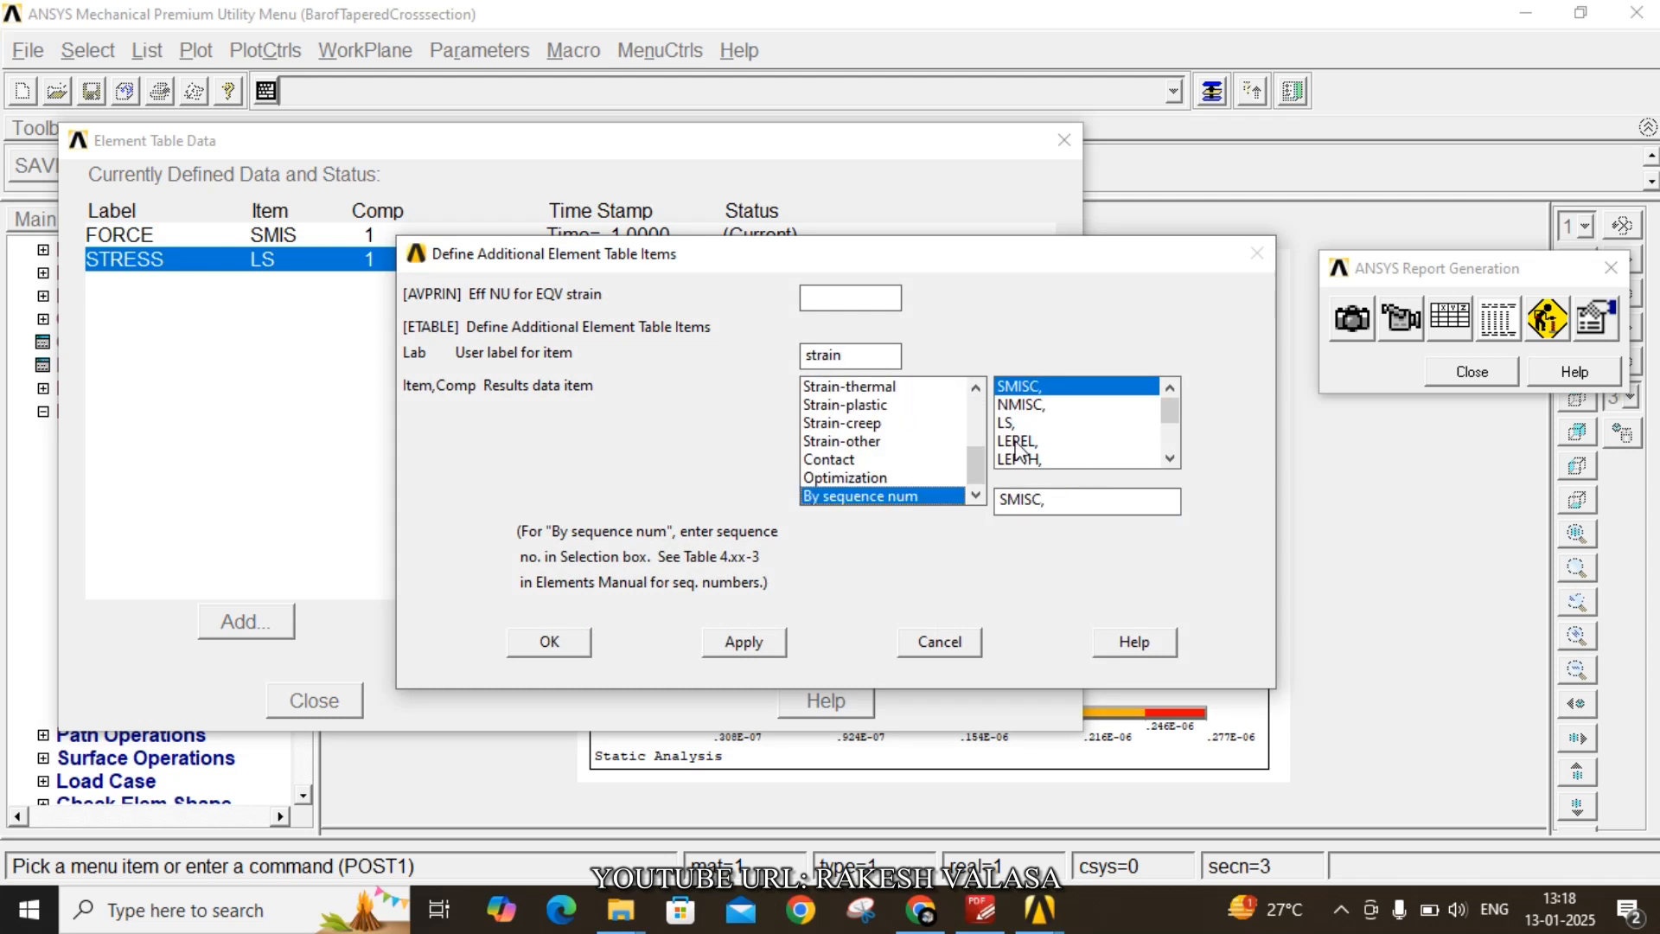
{"action": "left_click", "coordinate": [1019, 441]}
{"action": "left_click", "coordinate": [1062, 507]}
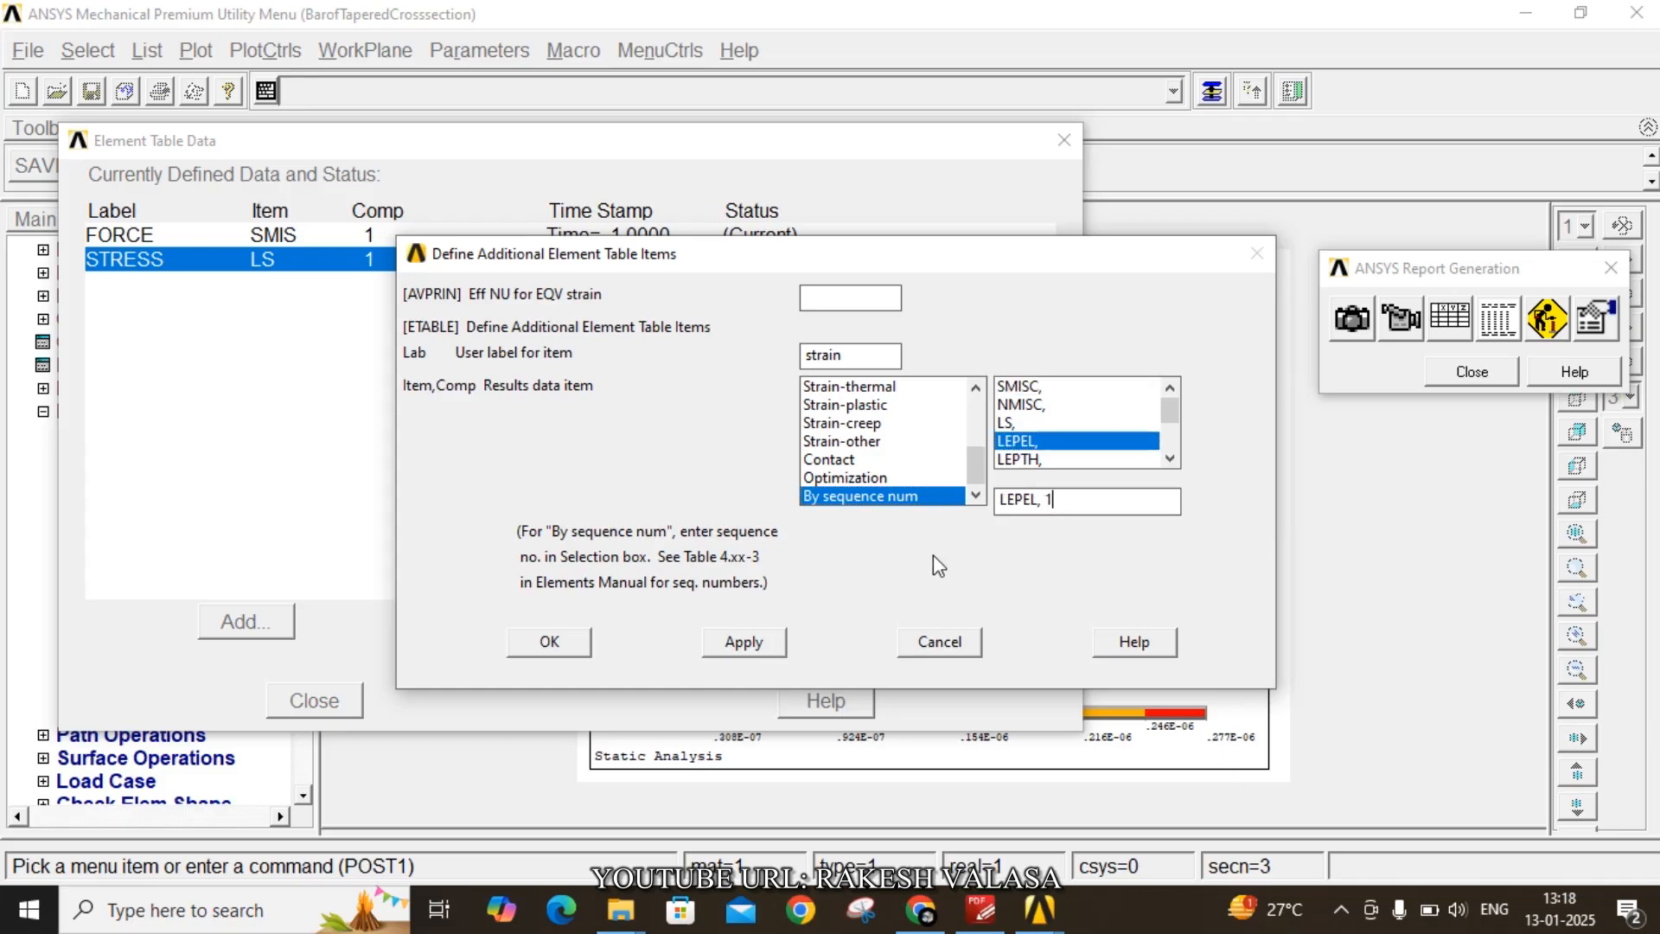
{"action": "left_click", "coordinate": [561, 643]}
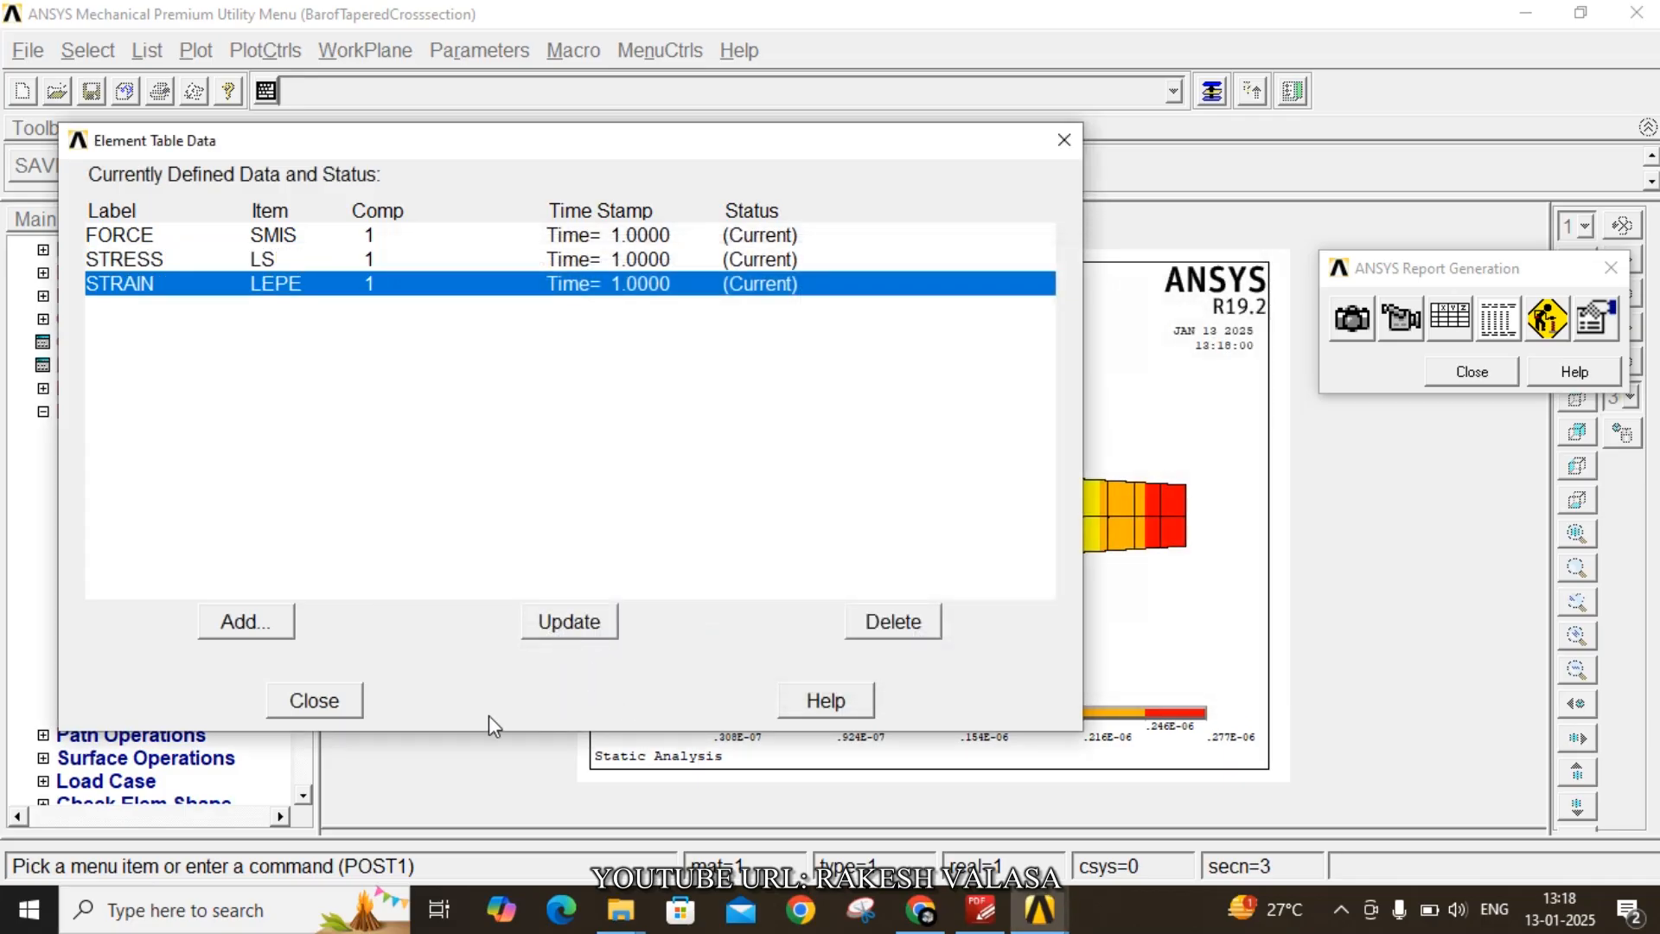
{"action": "left_click", "coordinate": [310, 700]}
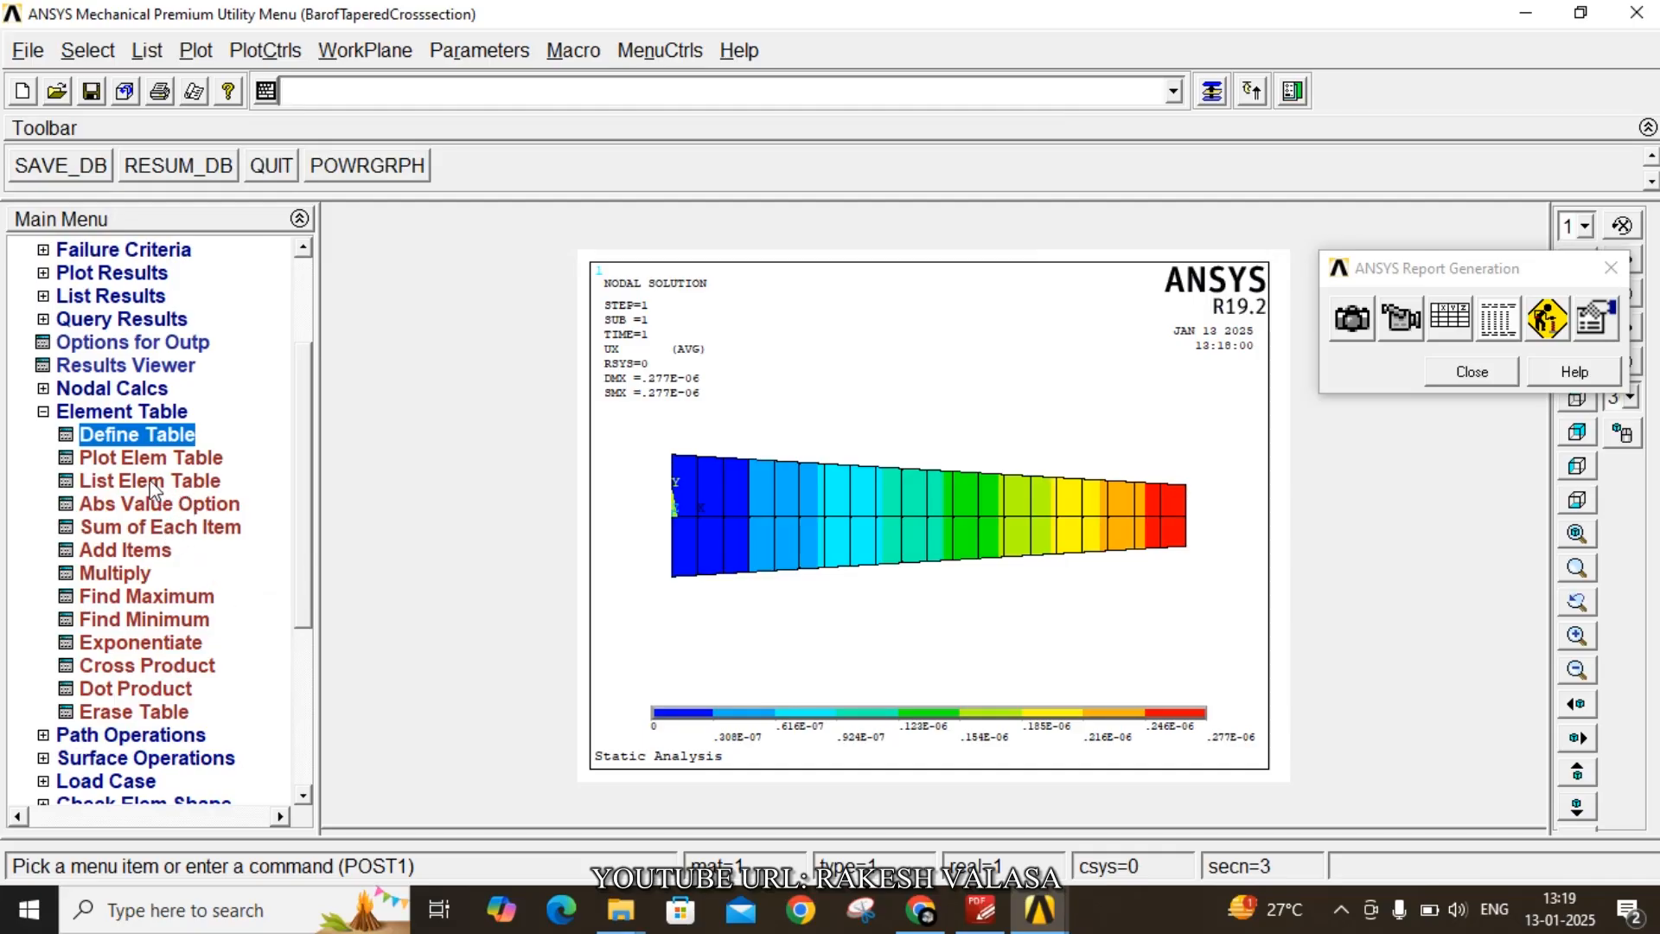
- List the element table items FORCE, STRESS and STRAIN for all elements and scroll through the listing before closing it
{"action": "left_click", "coordinate": [154, 489]}
{"action": "left_click", "coordinate": [1032, 410]}
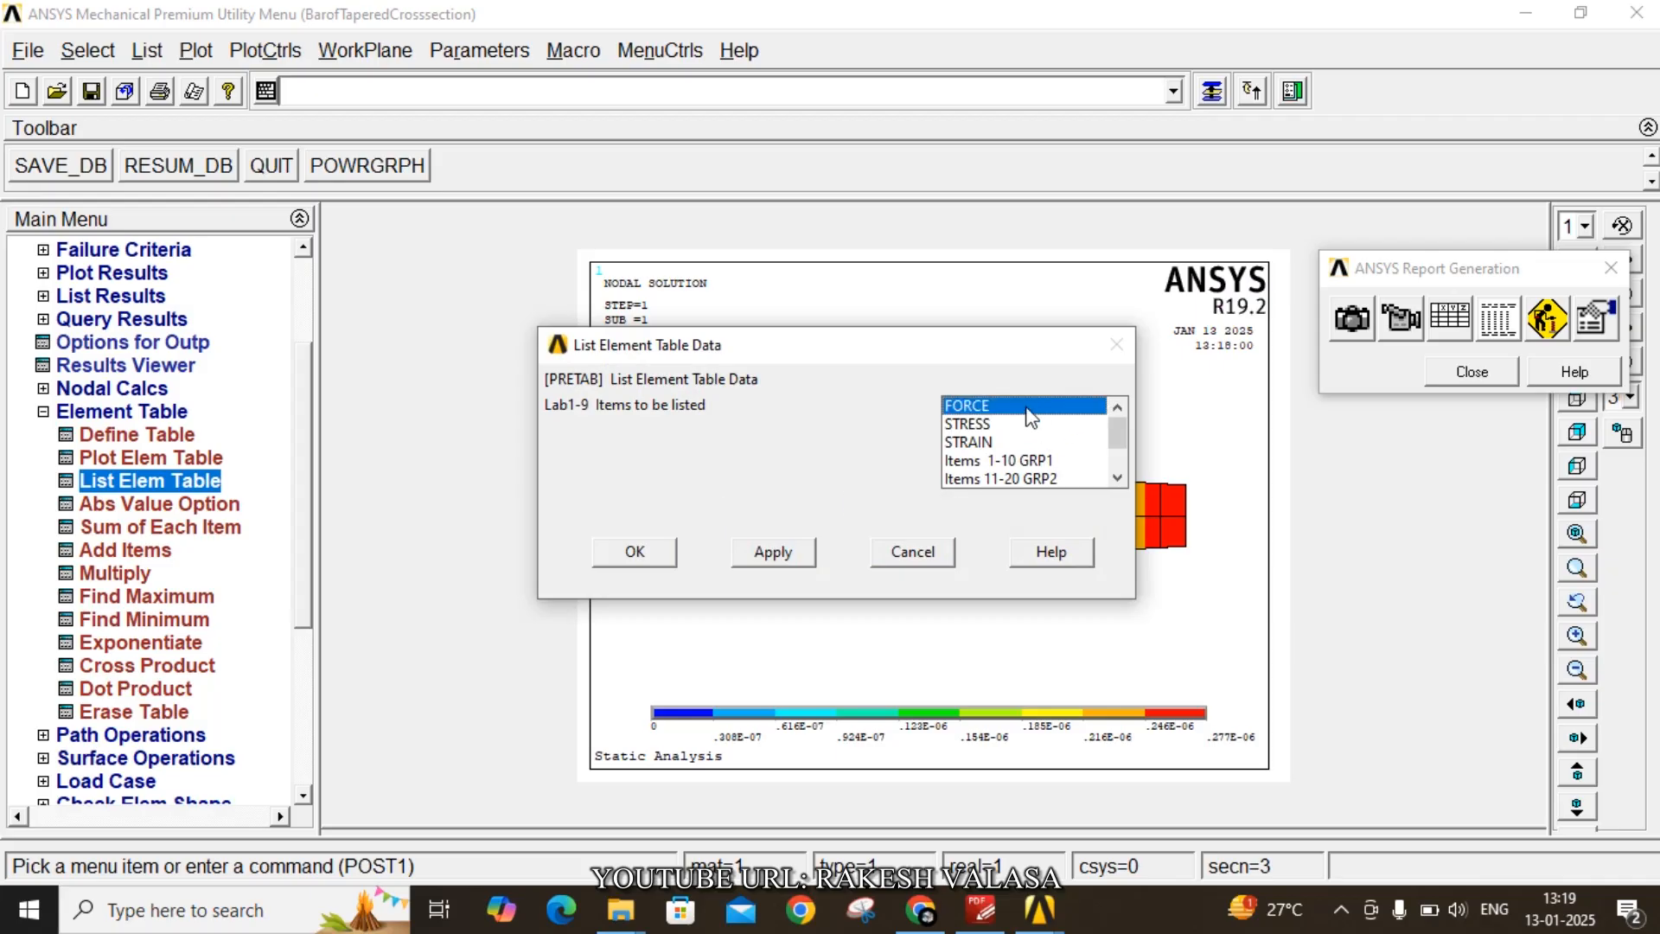
{"action": "left_click", "coordinate": [986, 443], "text": "shift"}
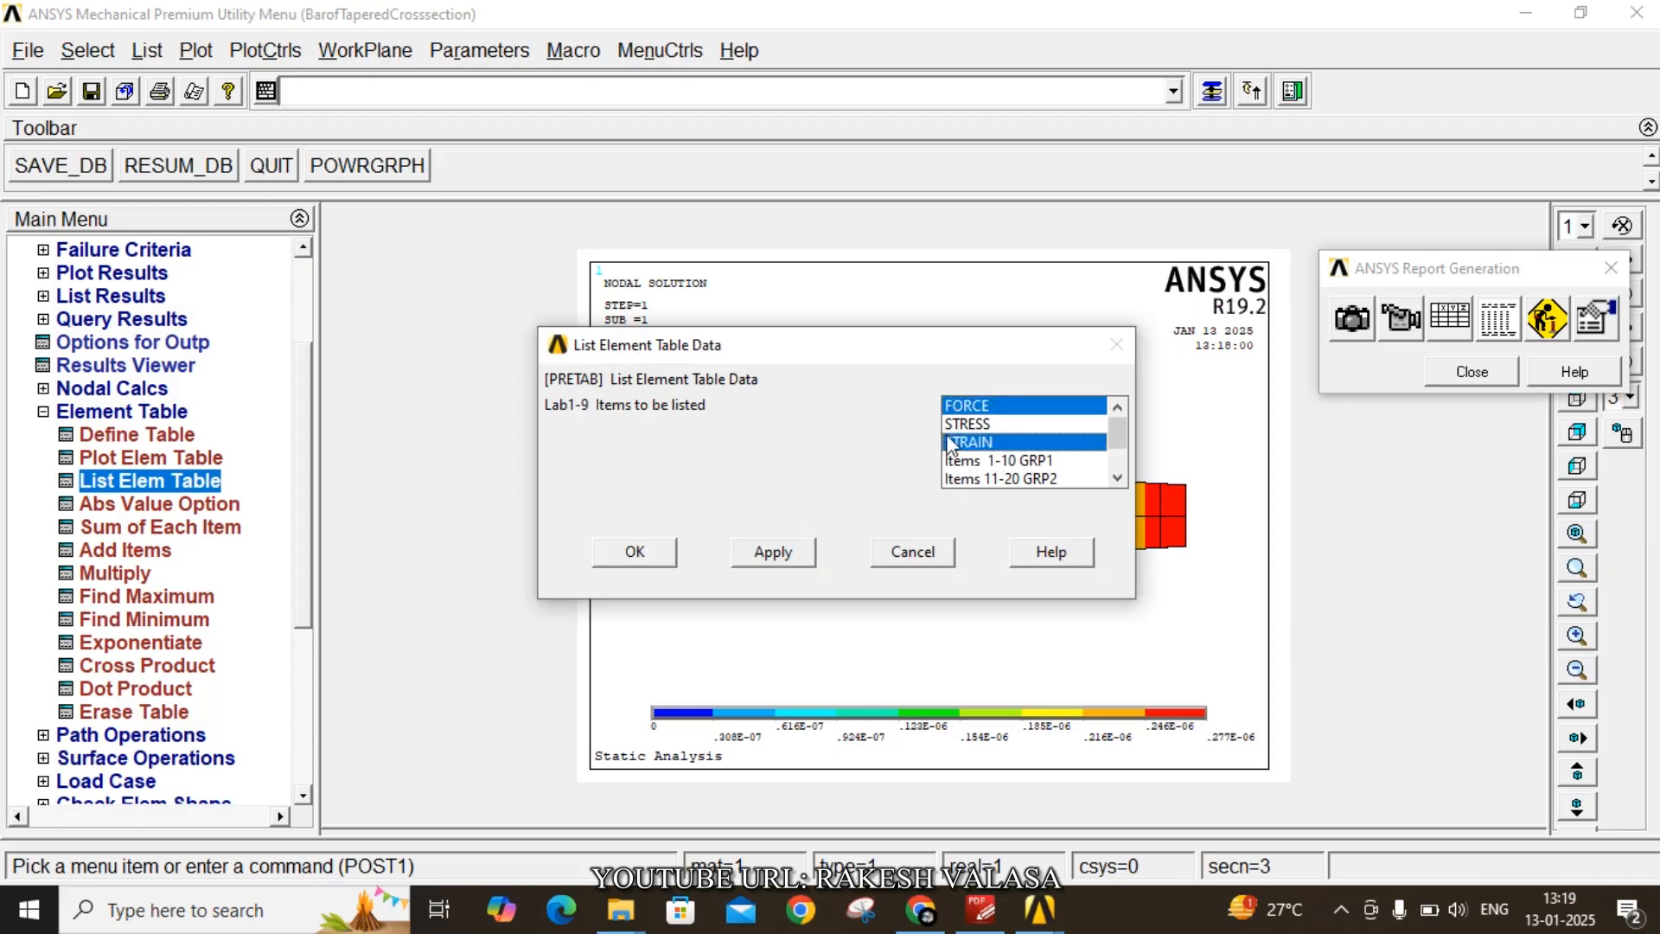
{"action": "left_click", "coordinate": [636, 554]}
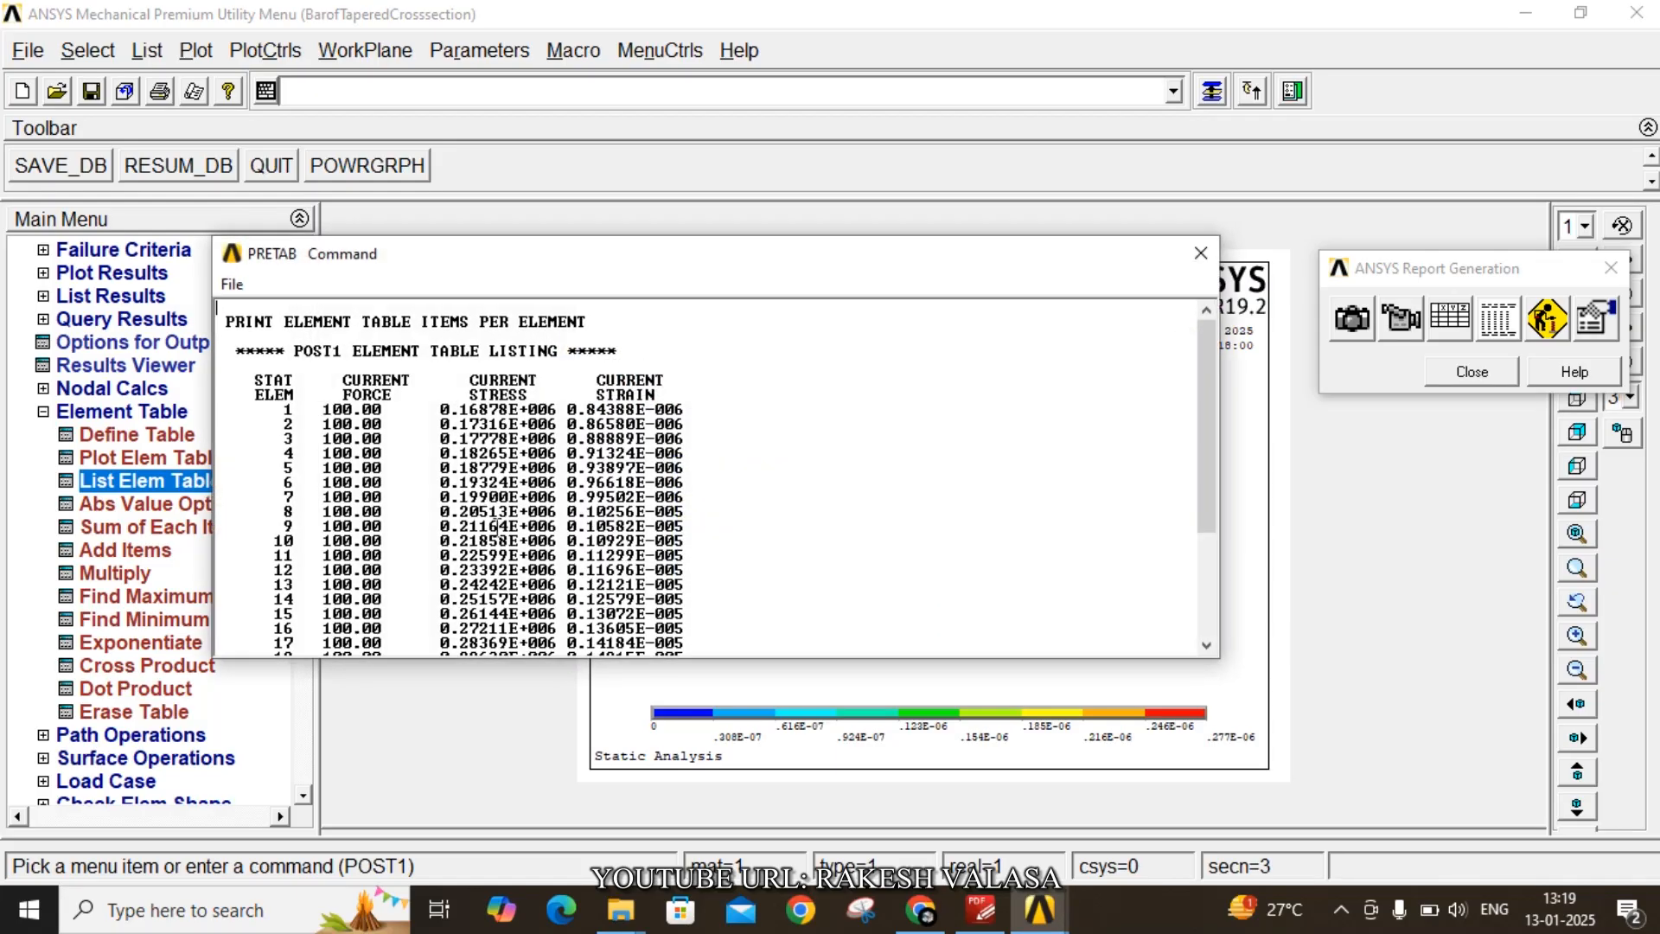
{"action": "scroll", "coordinate": [467, 499], "scroll_direction": "down", "scroll_amount": 4}
{"action": "scroll", "coordinate": [464, 506], "scroll_direction": "up", "scroll_amount": 4}
{"action": "scroll", "coordinate": [463, 510], "scroll_direction": "down", "scroll_amount": 4}
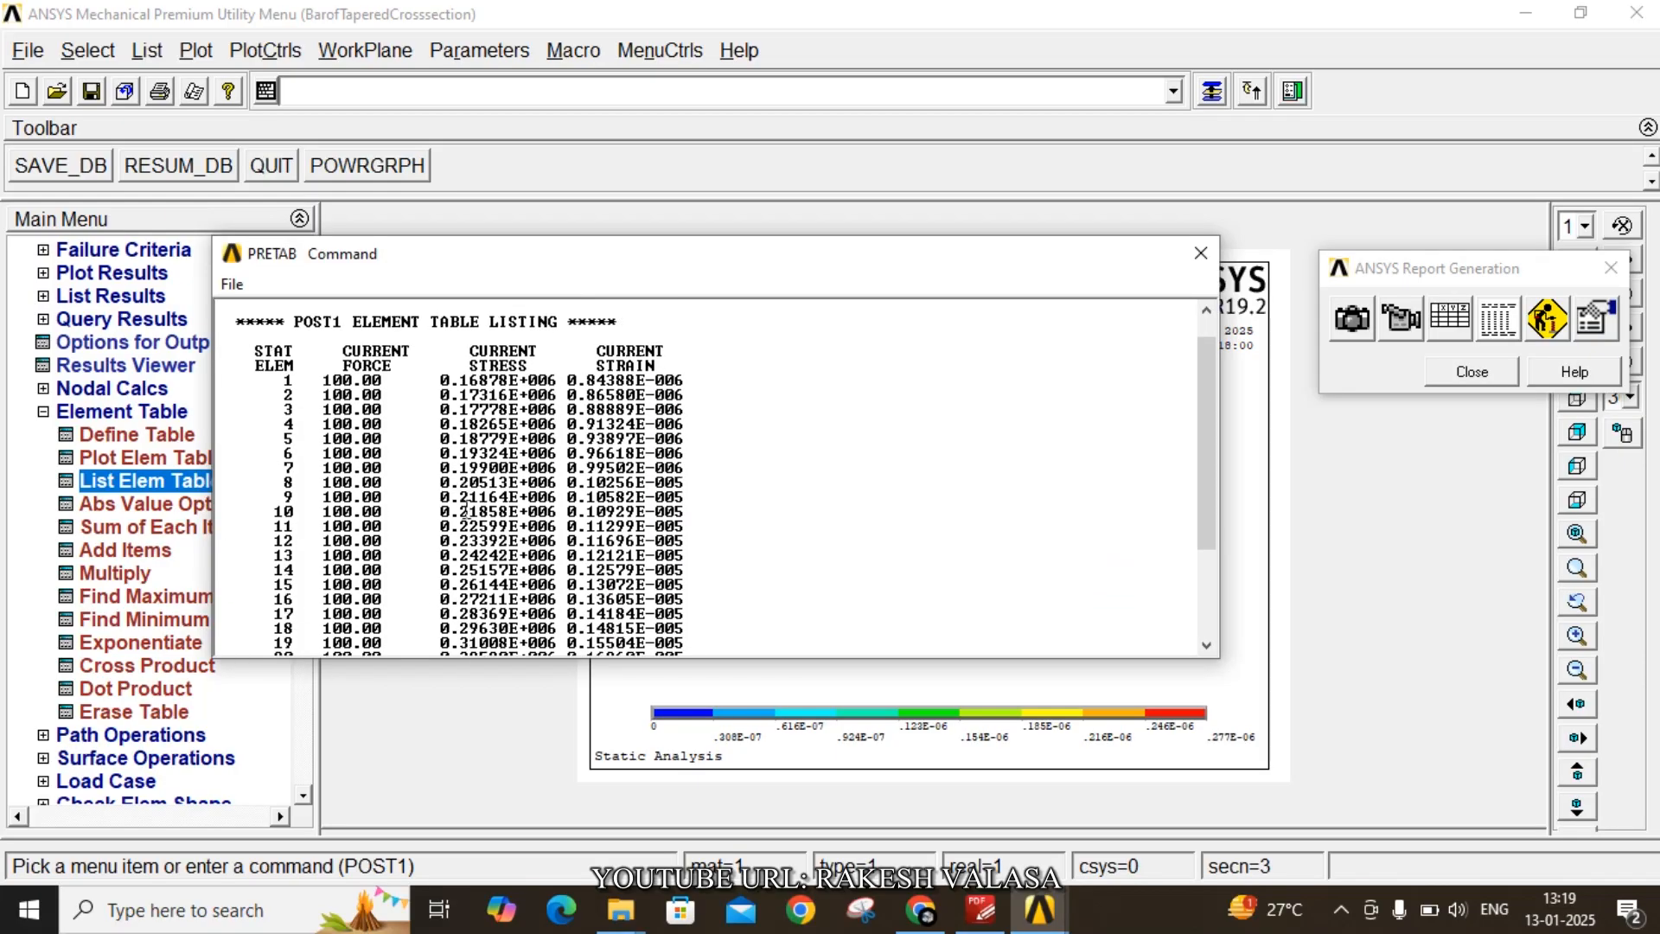
{"action": "left_click", "coordinate": [1201, 254]}
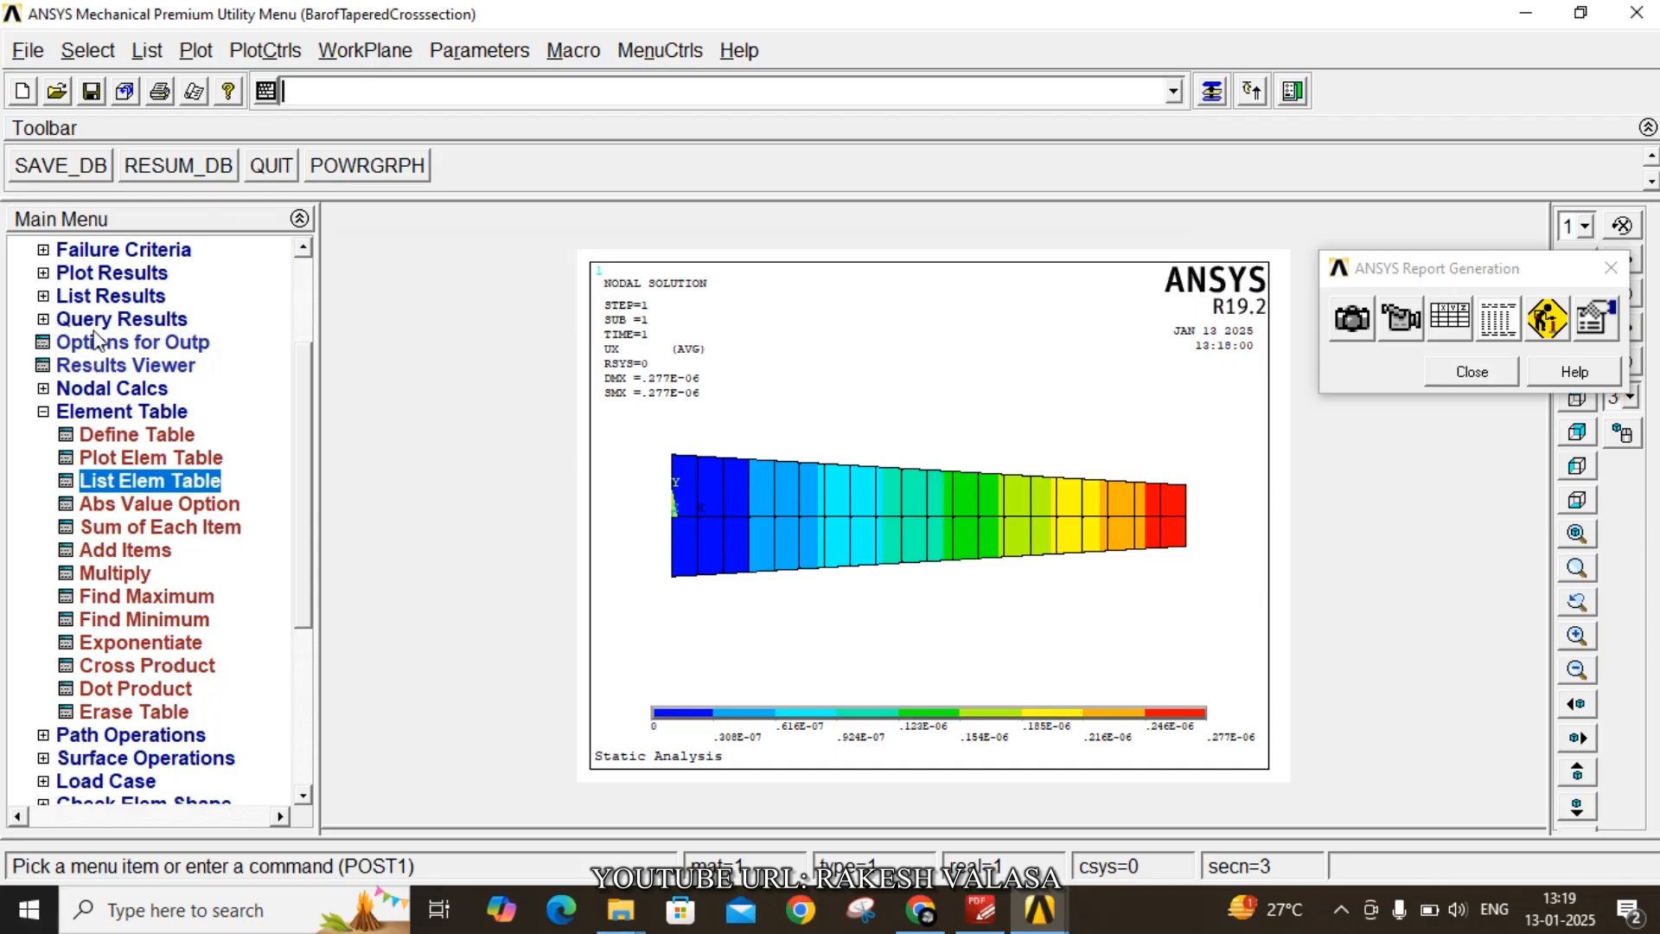
- Plot a contour of the FORCE element table item without averaging at common nodes
{"action": "left_click", "coordinate": [100, 273]}
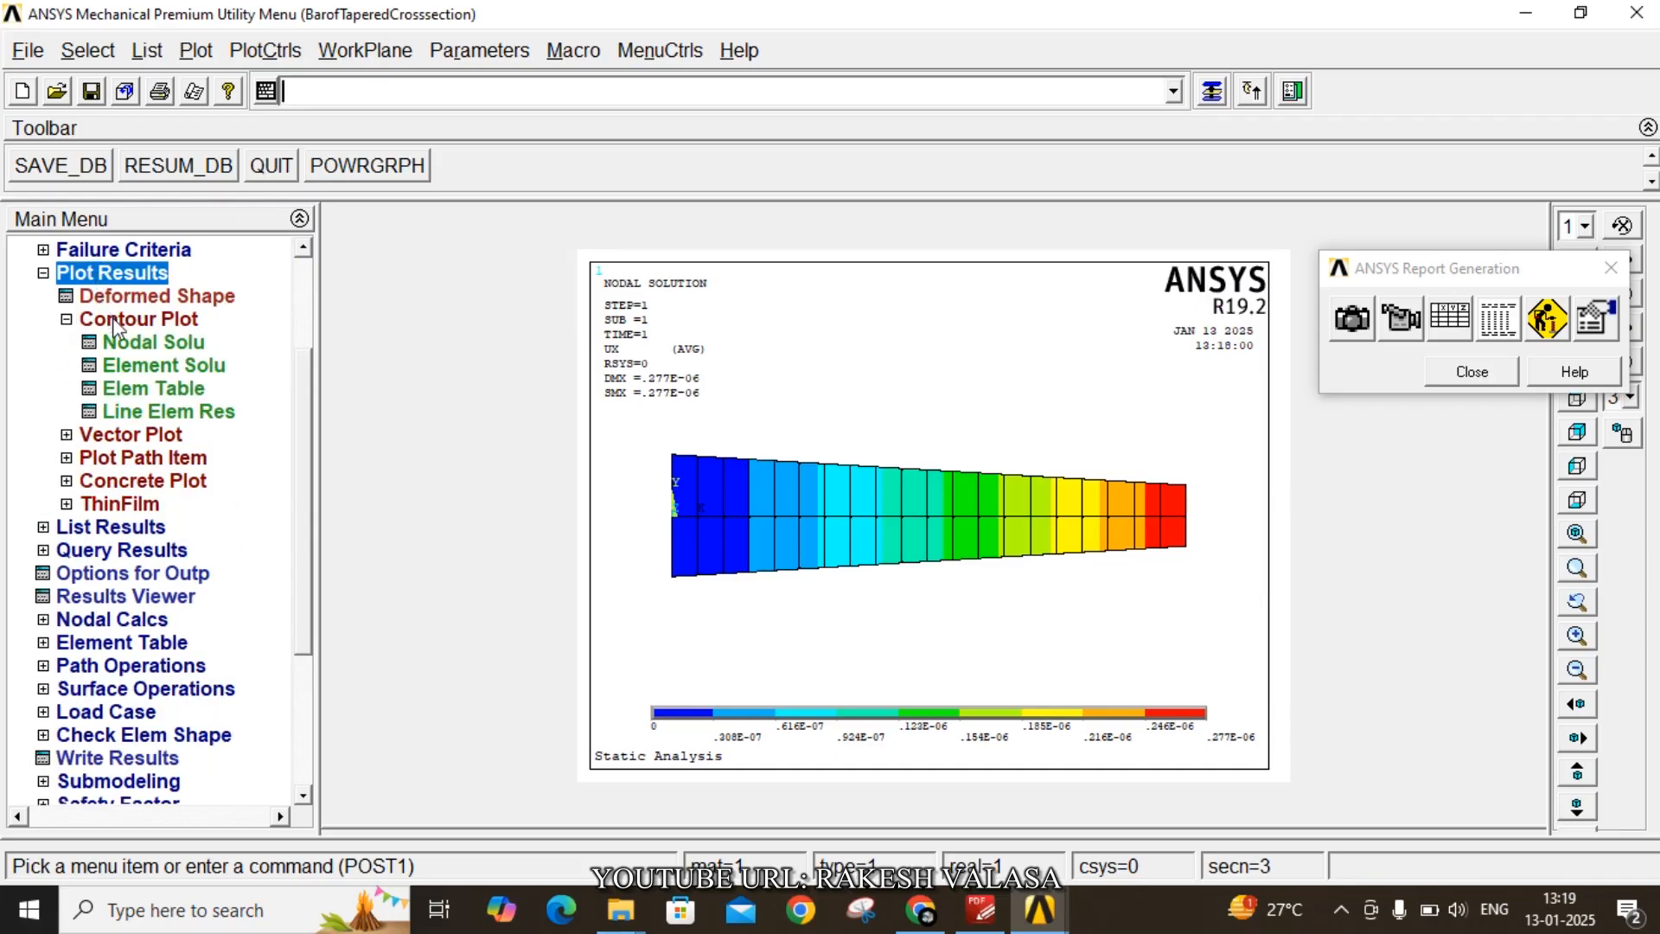
{"action": "left_click", "coordinate": [158, 390]}
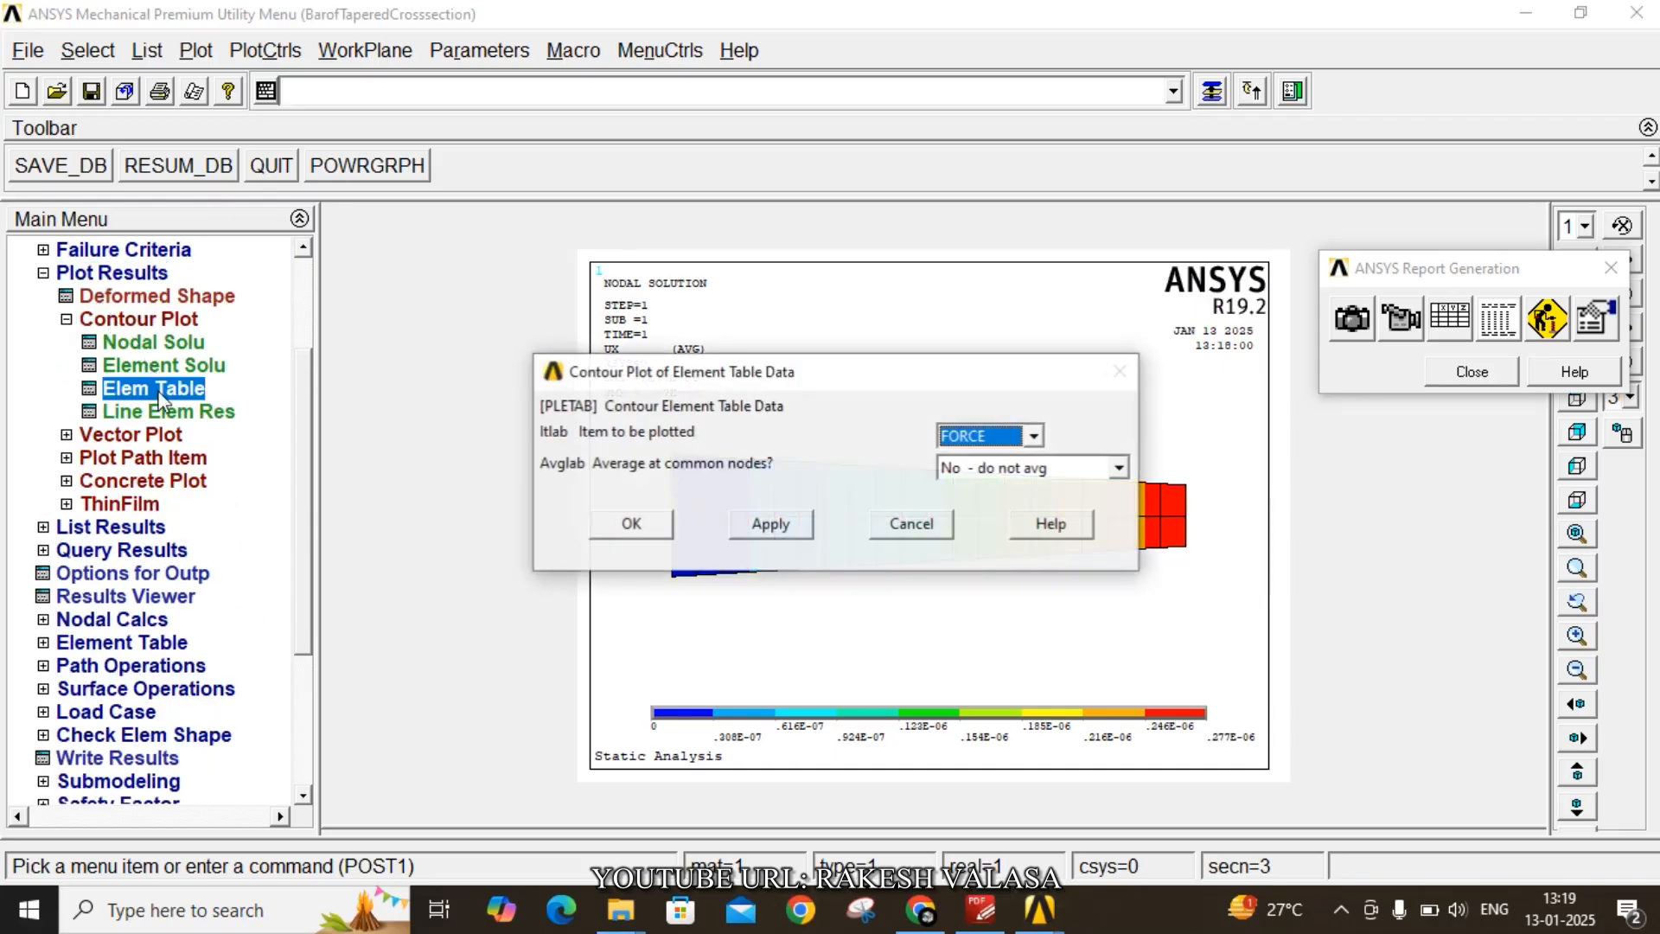
{"action": "left_click", "coordinate": [654, 530]}
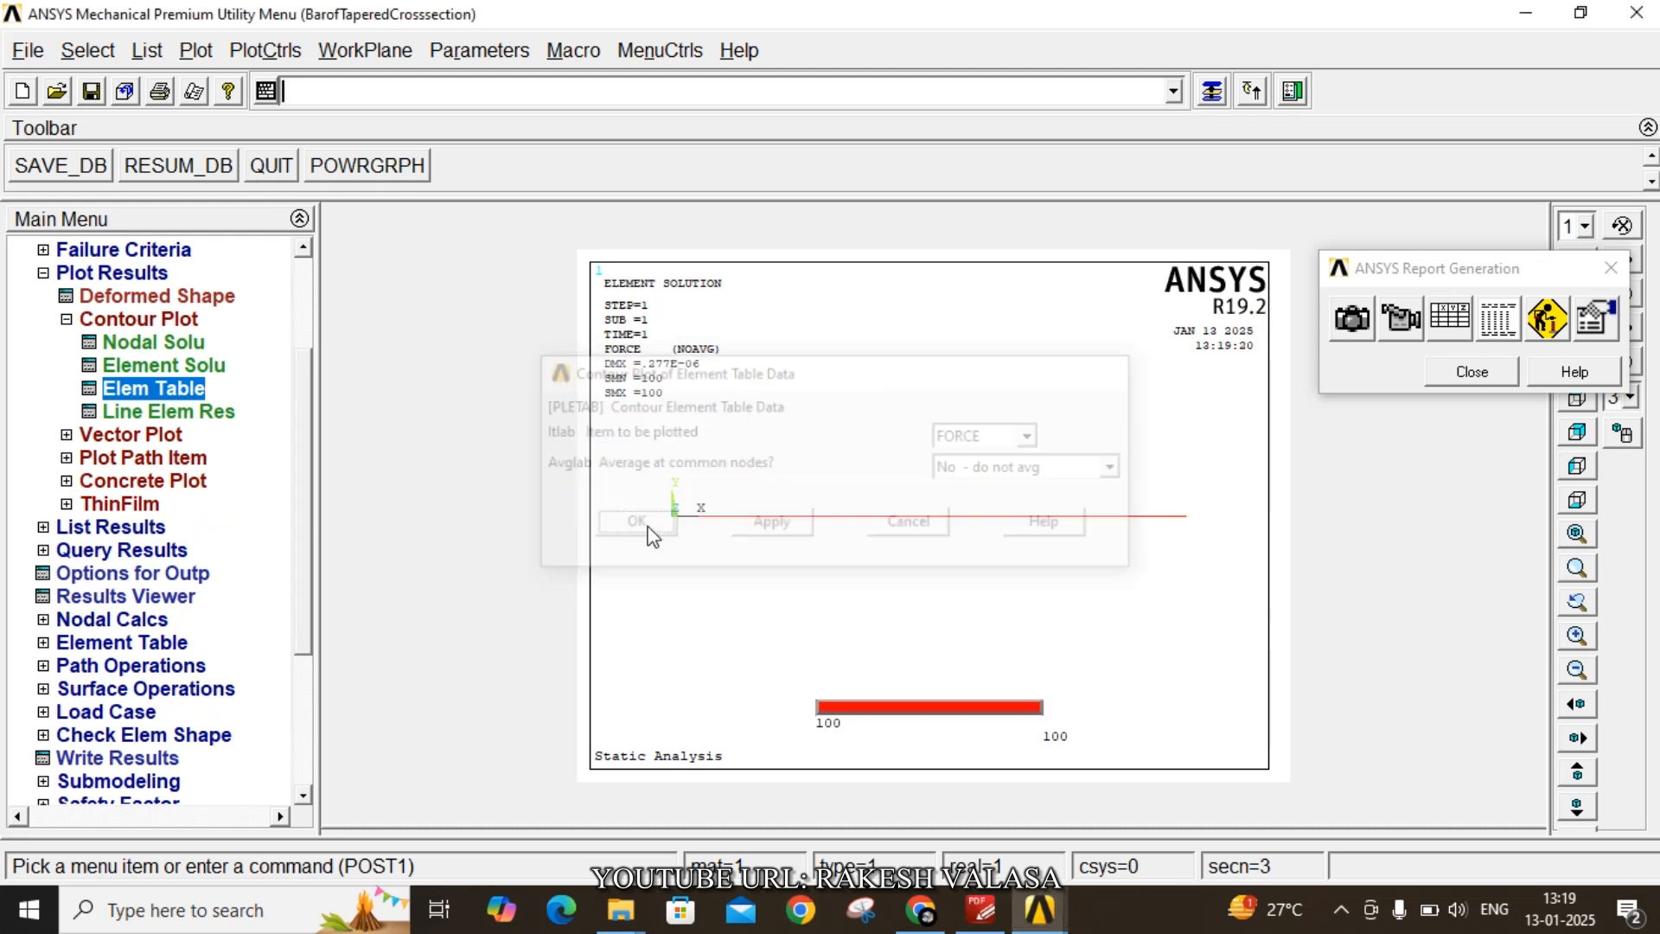
- Plot a contour of the STRESS element table item
{"action": "left_click", "coordinate": [157, 388]}
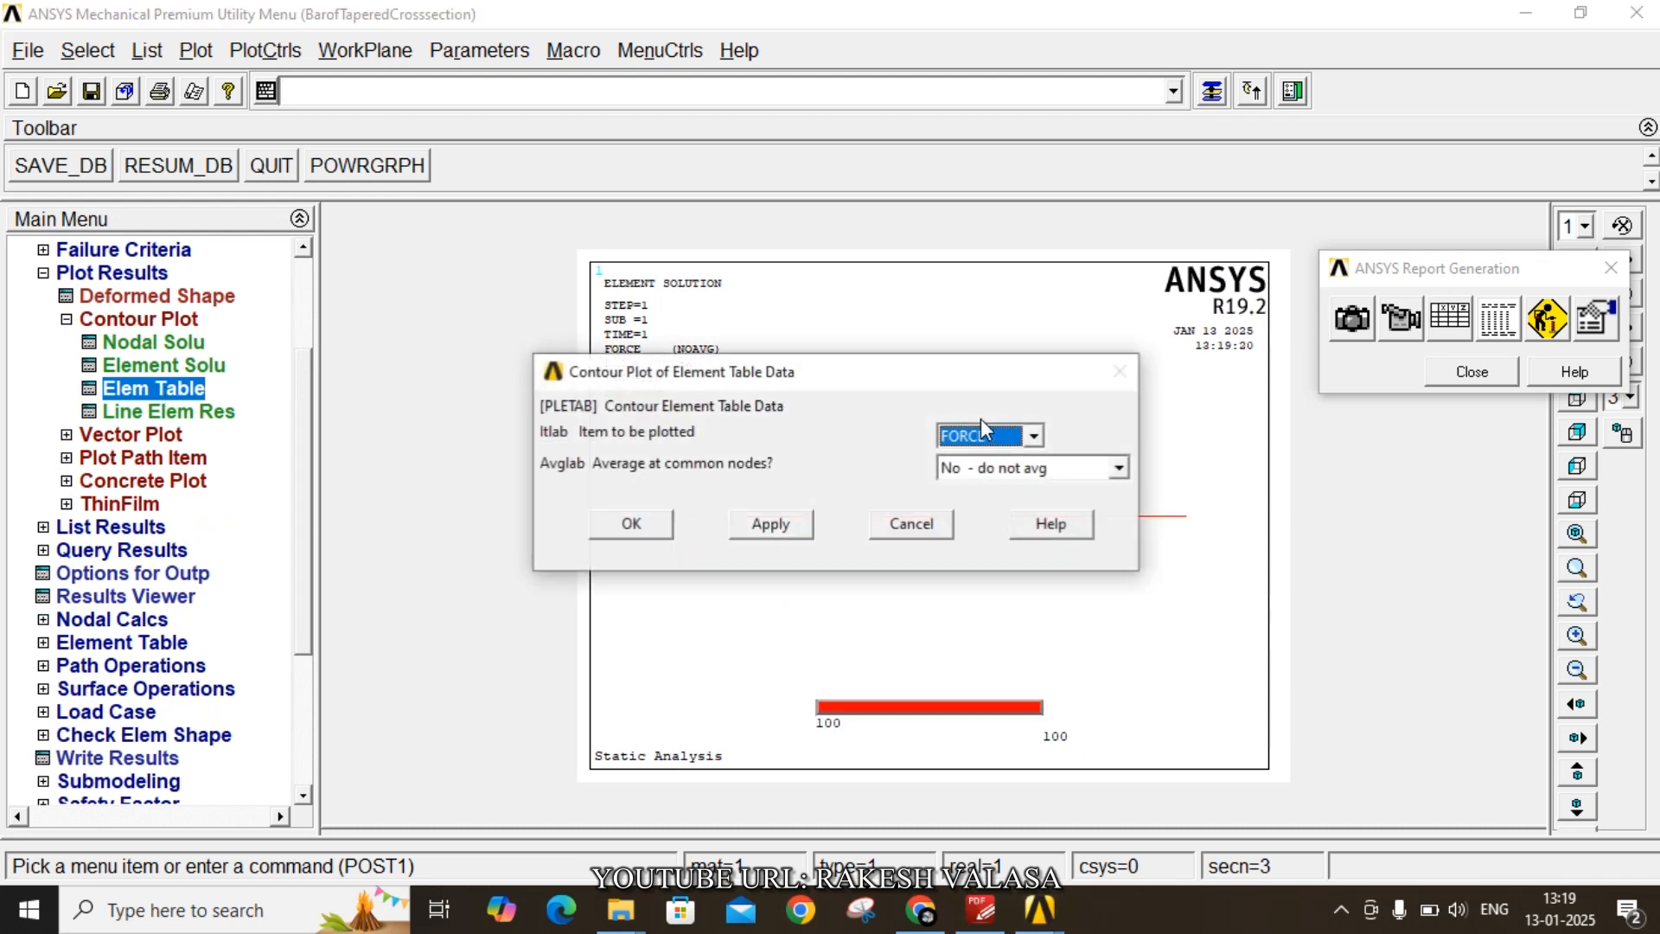
{"action": "left_click", "coordinate": [986, 436]}
{"action": "left_click", "coordinate": [977, 479]}
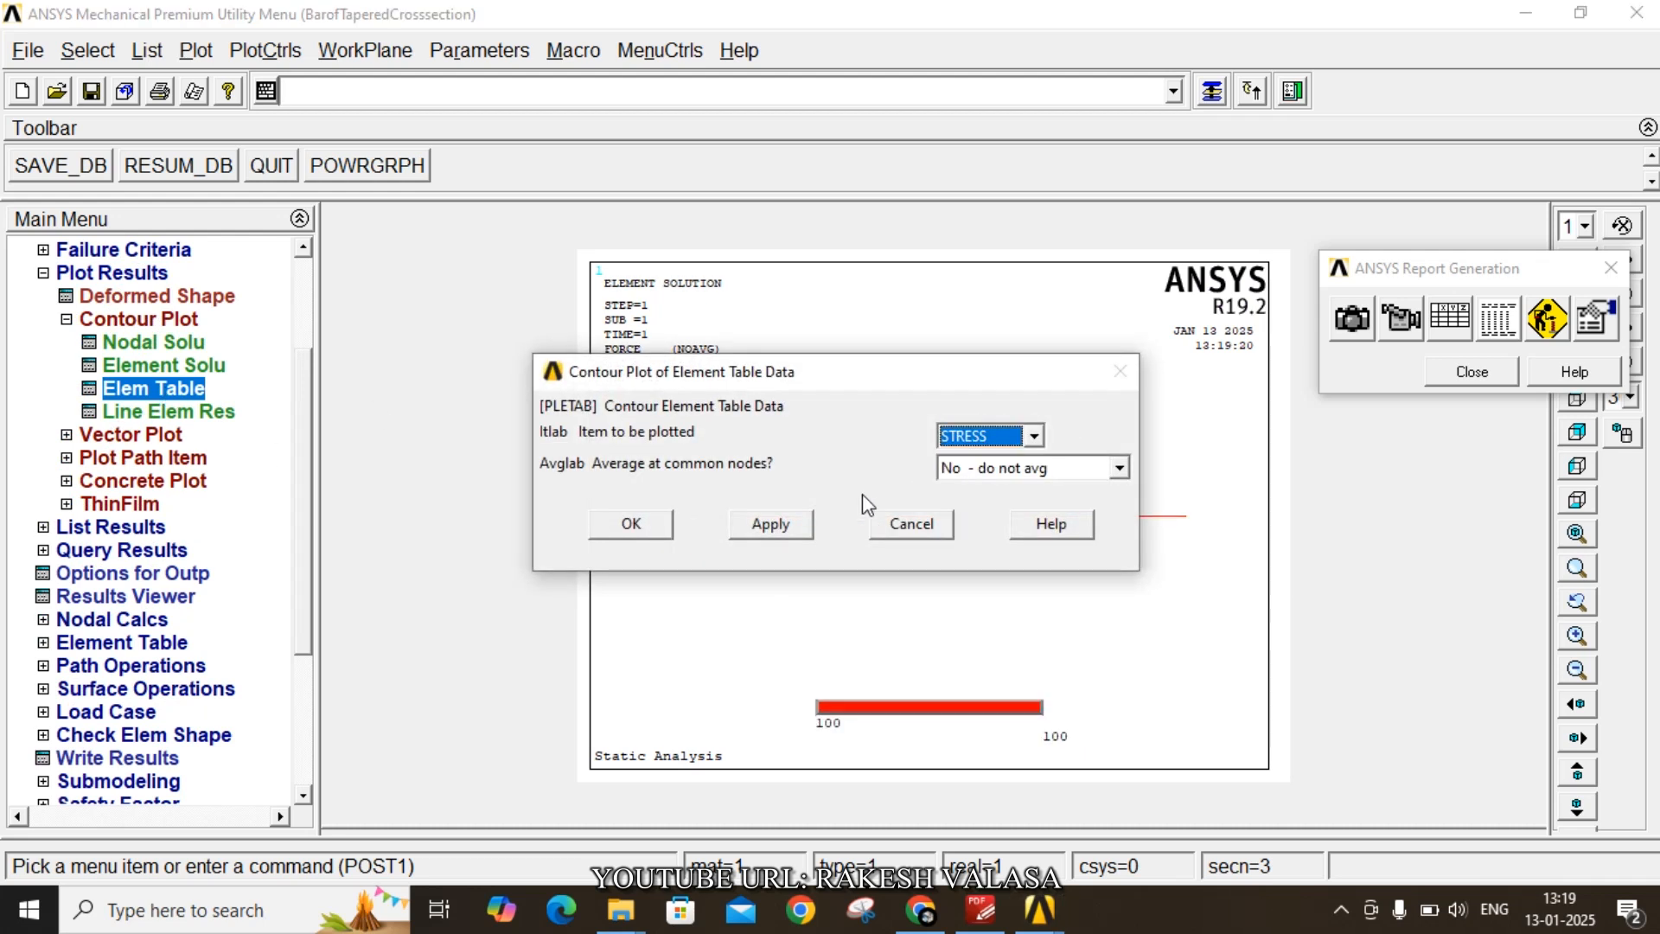
{"action": "left_click", "coordinate": [630, 535]}
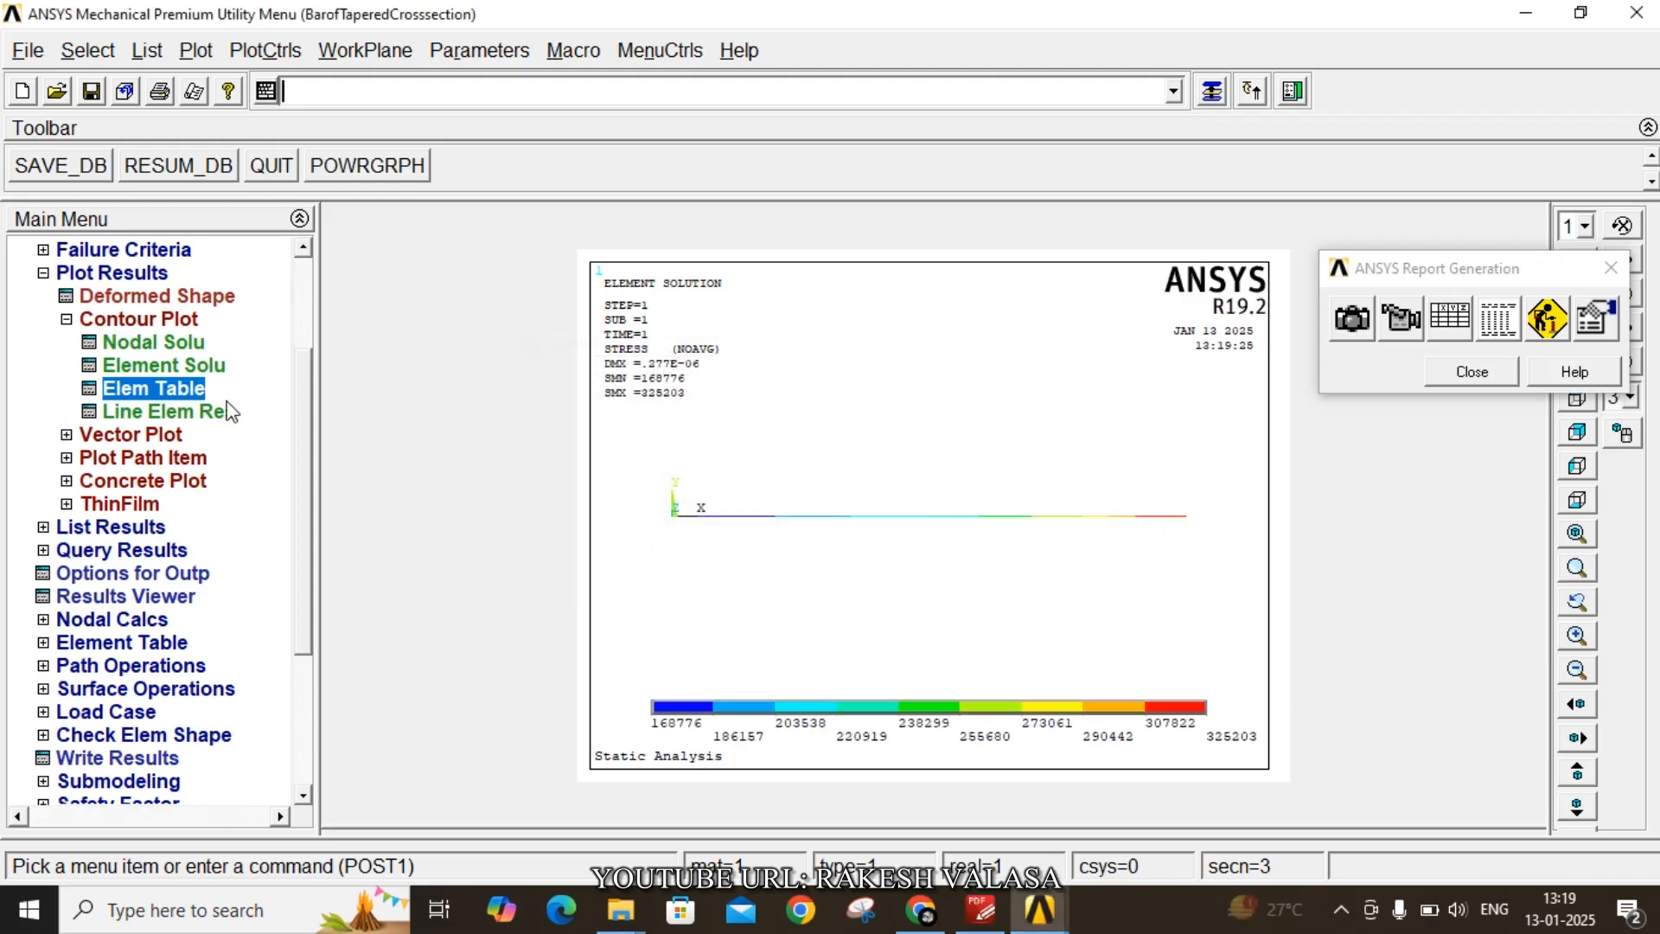
- Plot a contour of the STRAIN element table item
{"action": "left_click", "coordinate": [171, 390]}
{"action": "left_click", "coordinate": [986, 436]}
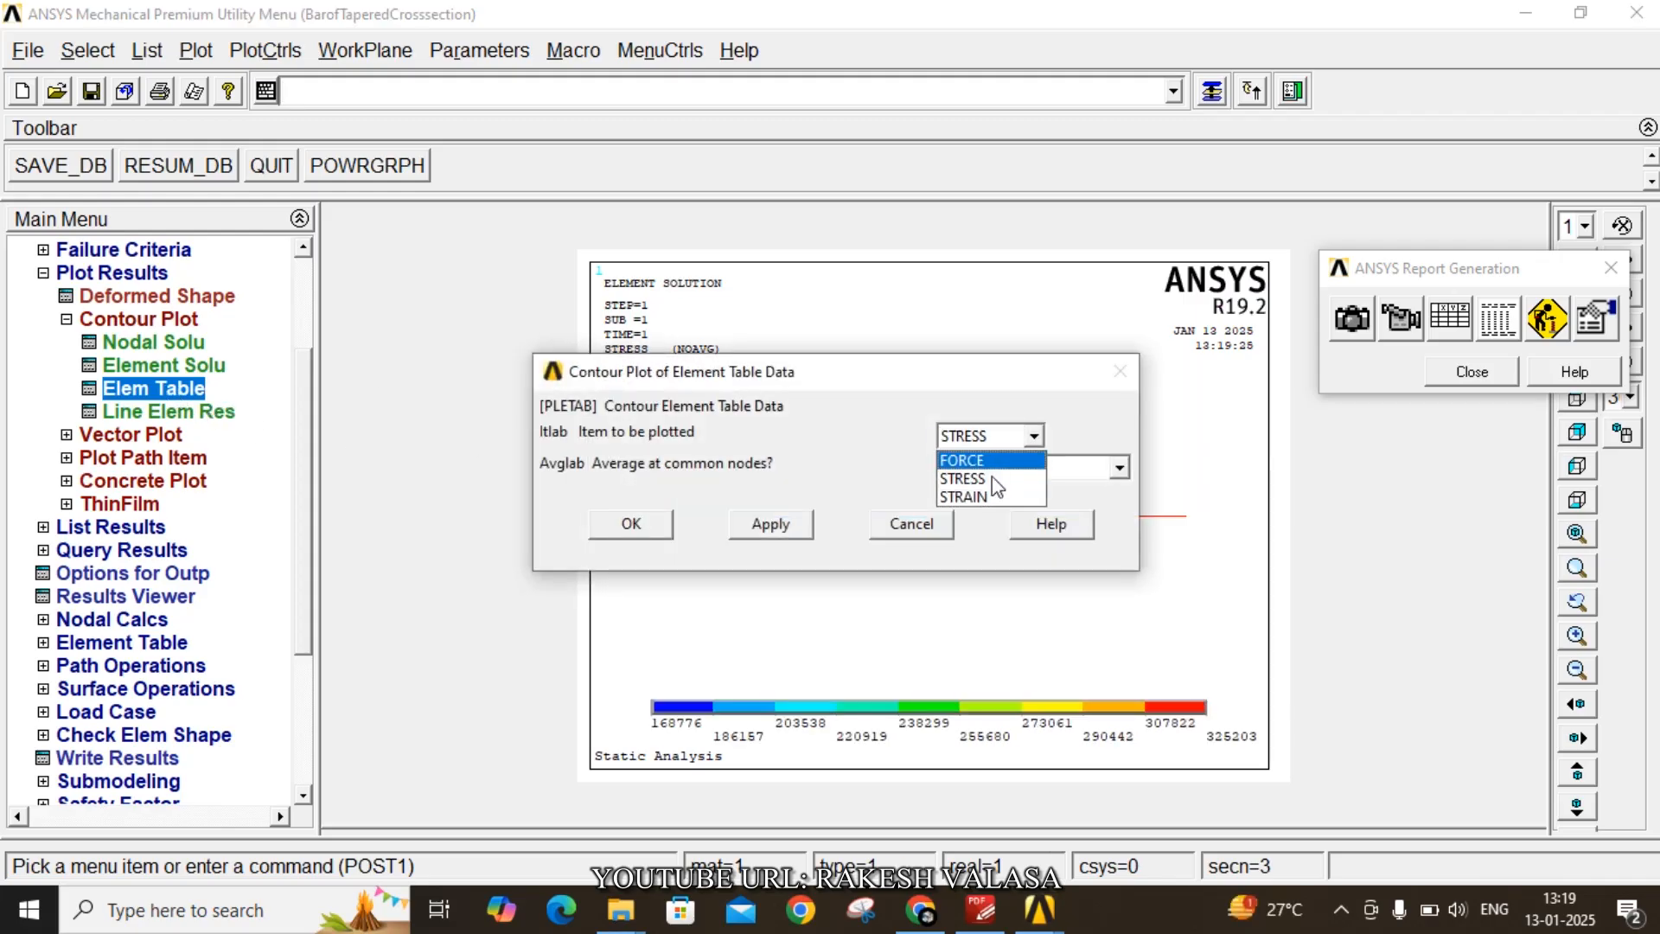
{"action": "left_click", "coordinate": [986, 497]}
{"action": "left_click", "coordinate": [631, 524]}
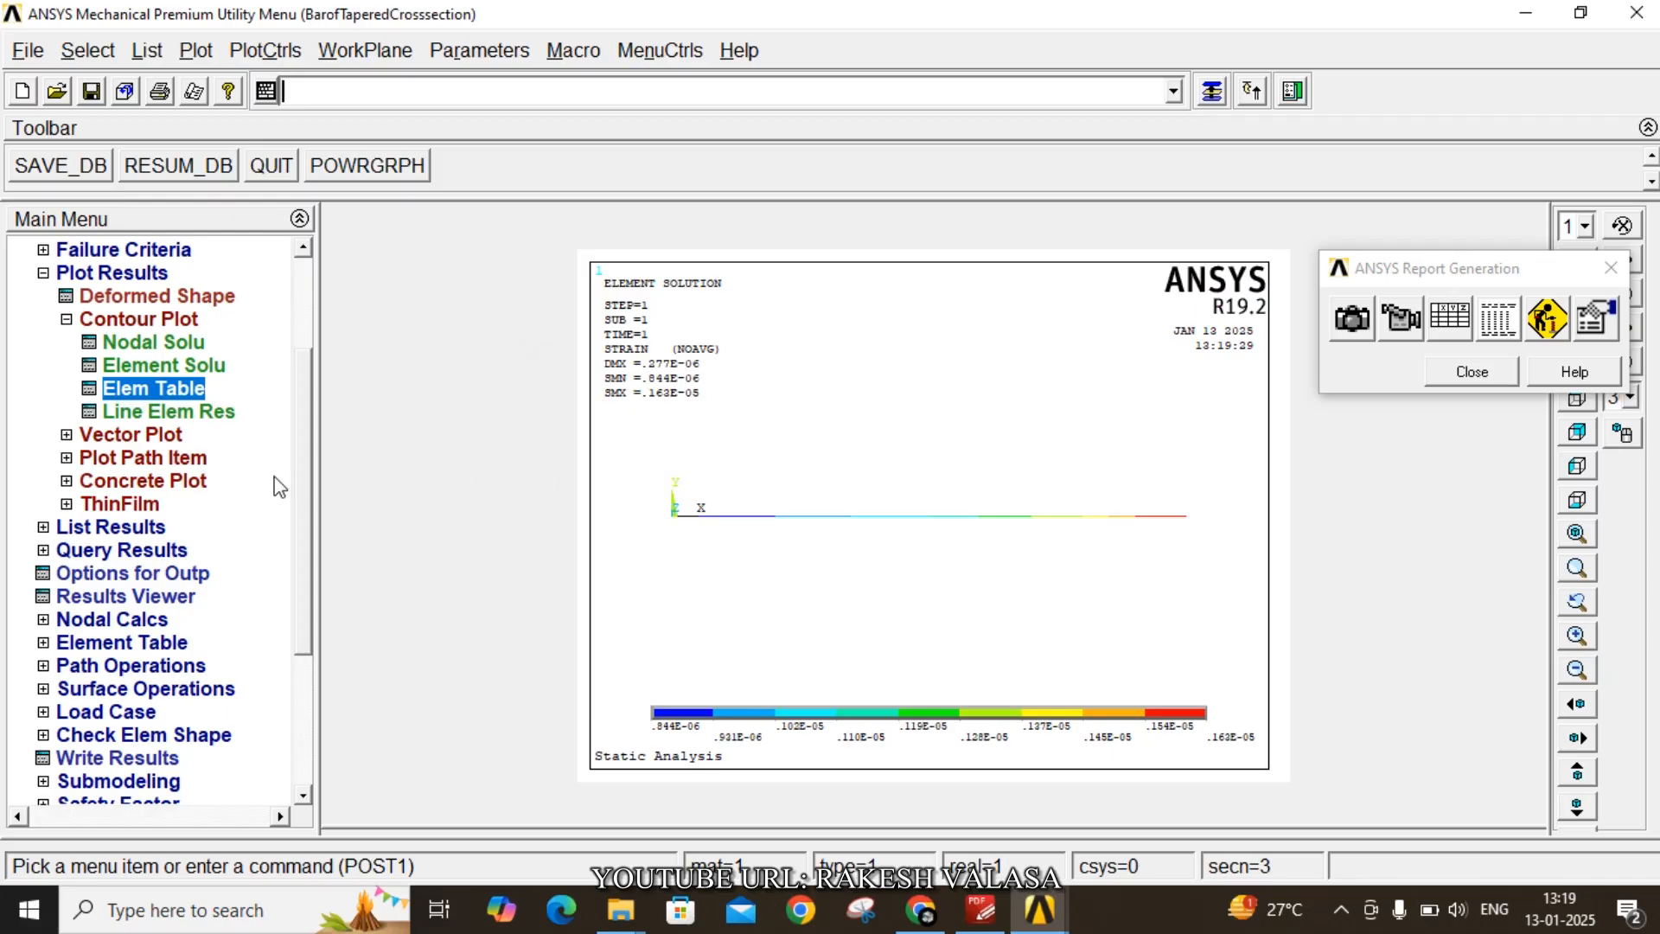
- Plot line element results for FORCE and capture the image for the report with the caption 'force'
{"action": "left_click", "coordinate": [211, 415]}
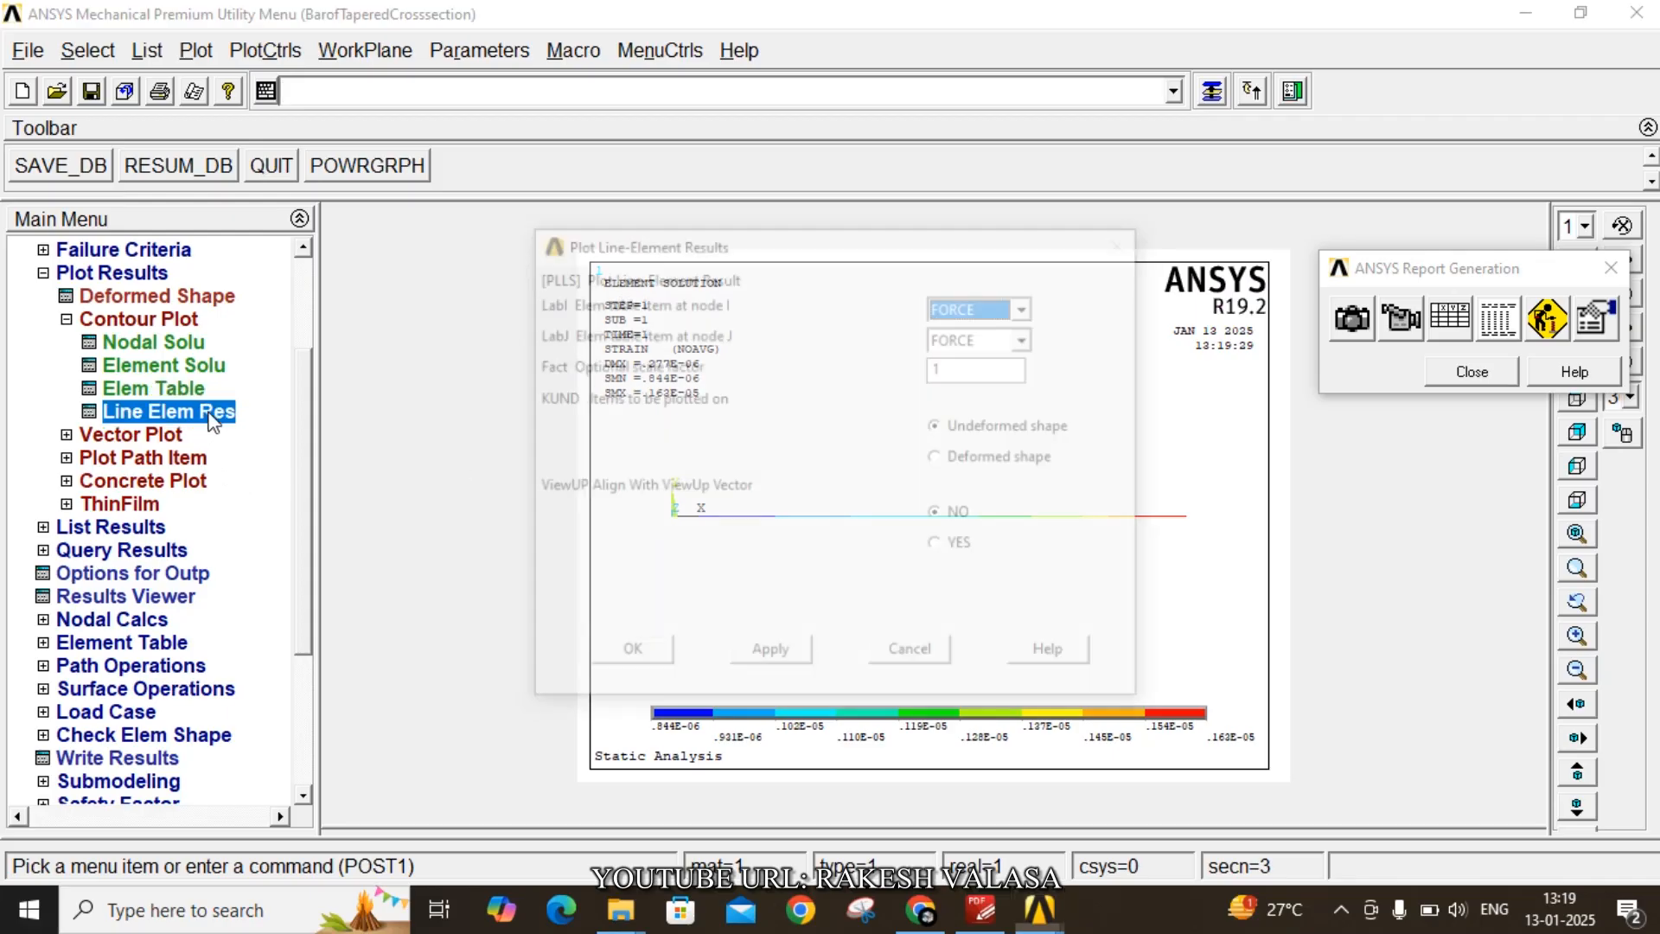
{"action": "left_click", "coordinate": [637, 654]}
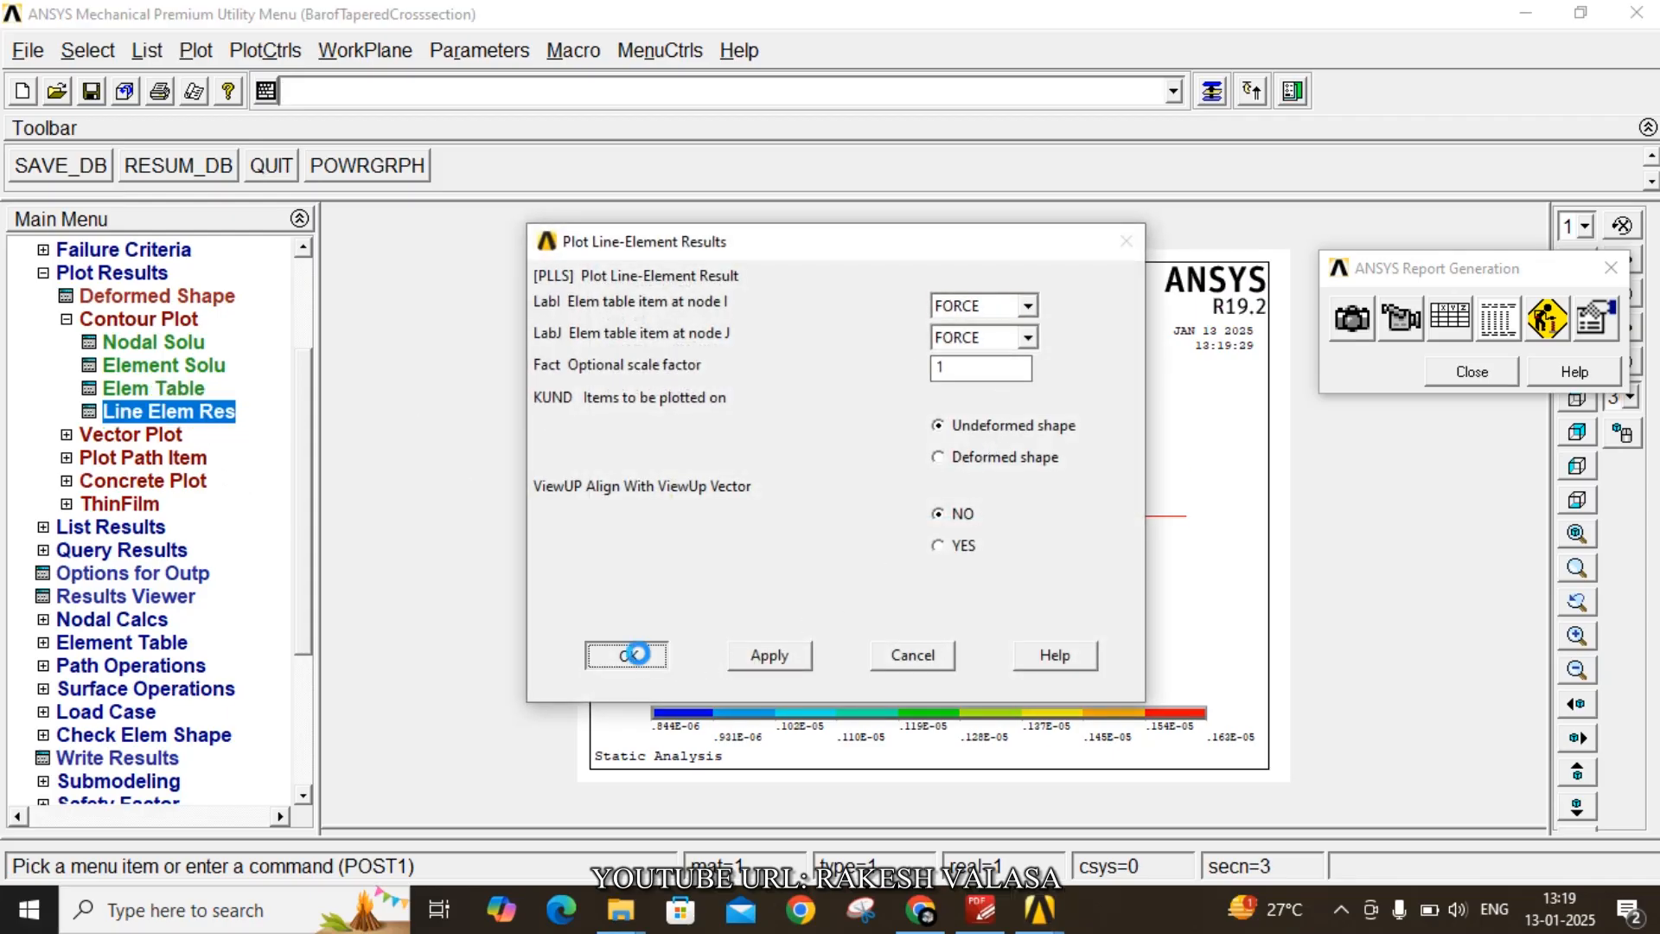
{"action": "left_click", "coordinate": [1354, 325]}
{"action": "left_click_drag", "start_coordinate": [945, 482], "coordinate": [554, 519]}
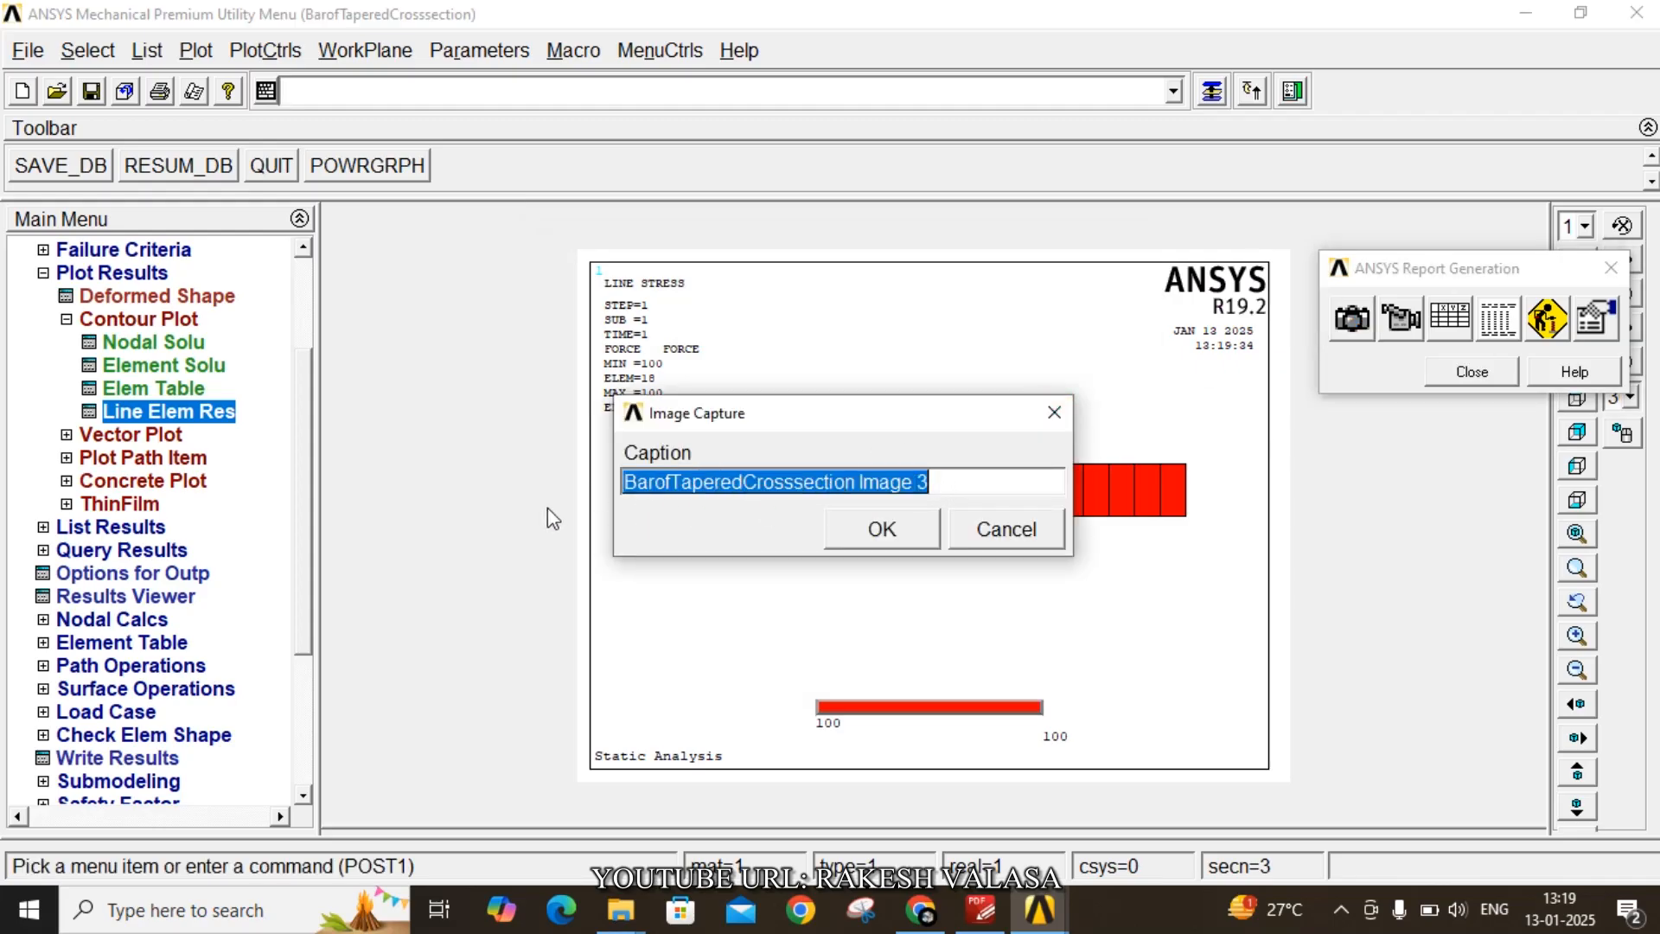
{"action": "key", "text": "BackSpace"}
{"action": "type", "text": "force"}
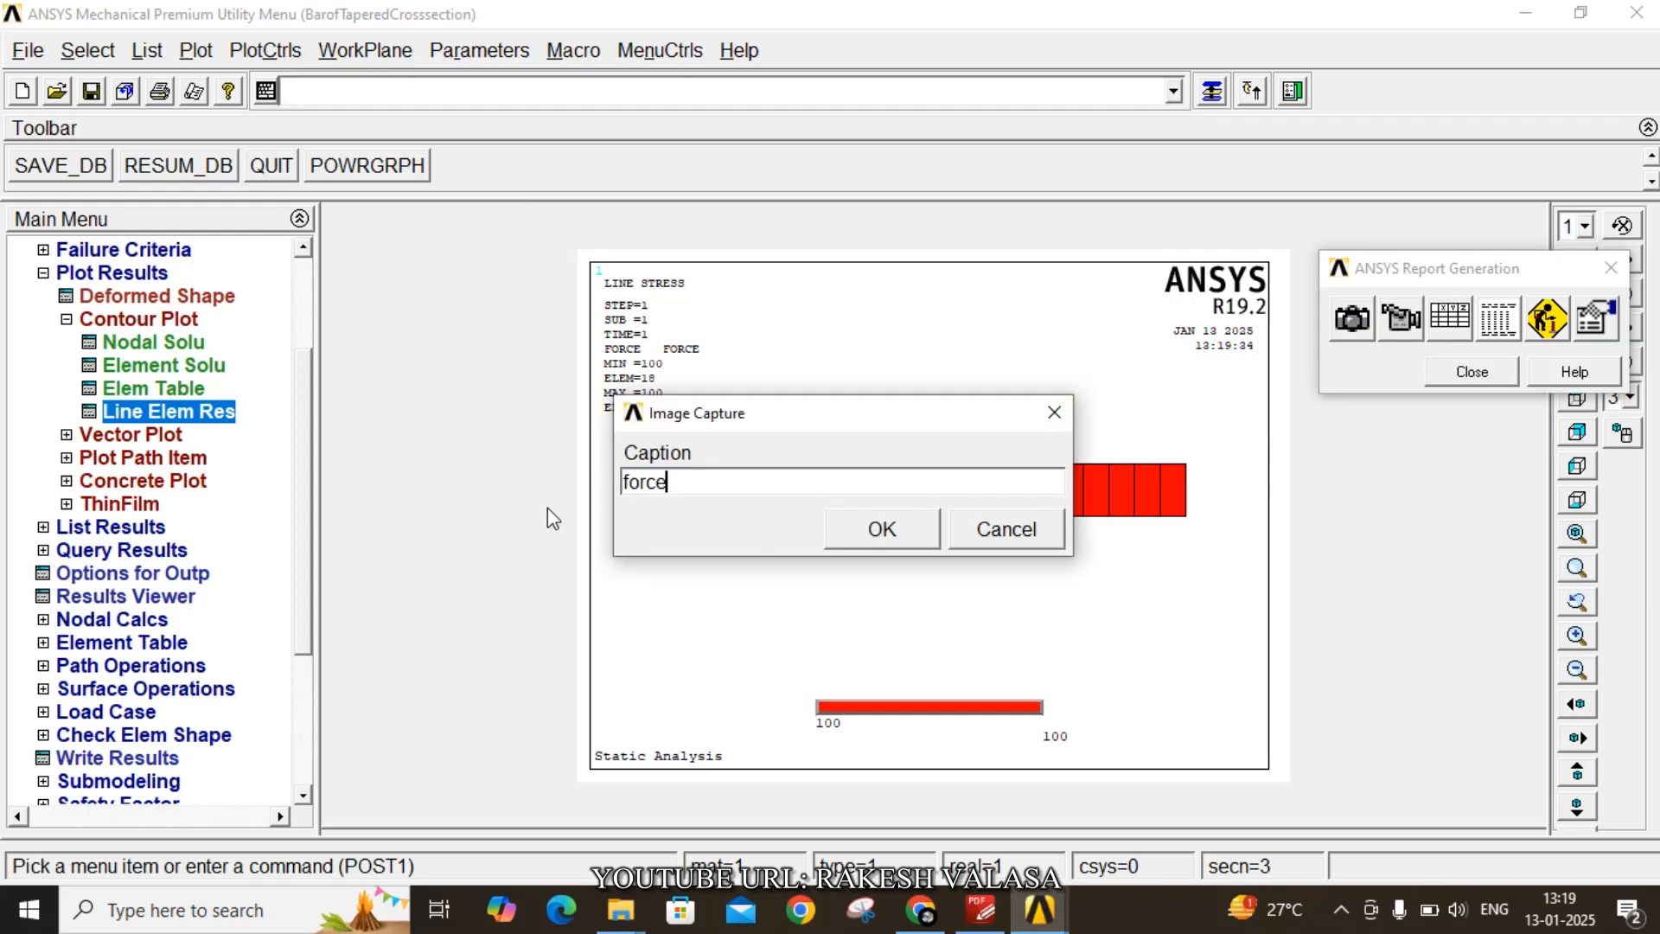
{"action": "left_click", "coordinate": [882, 529]}
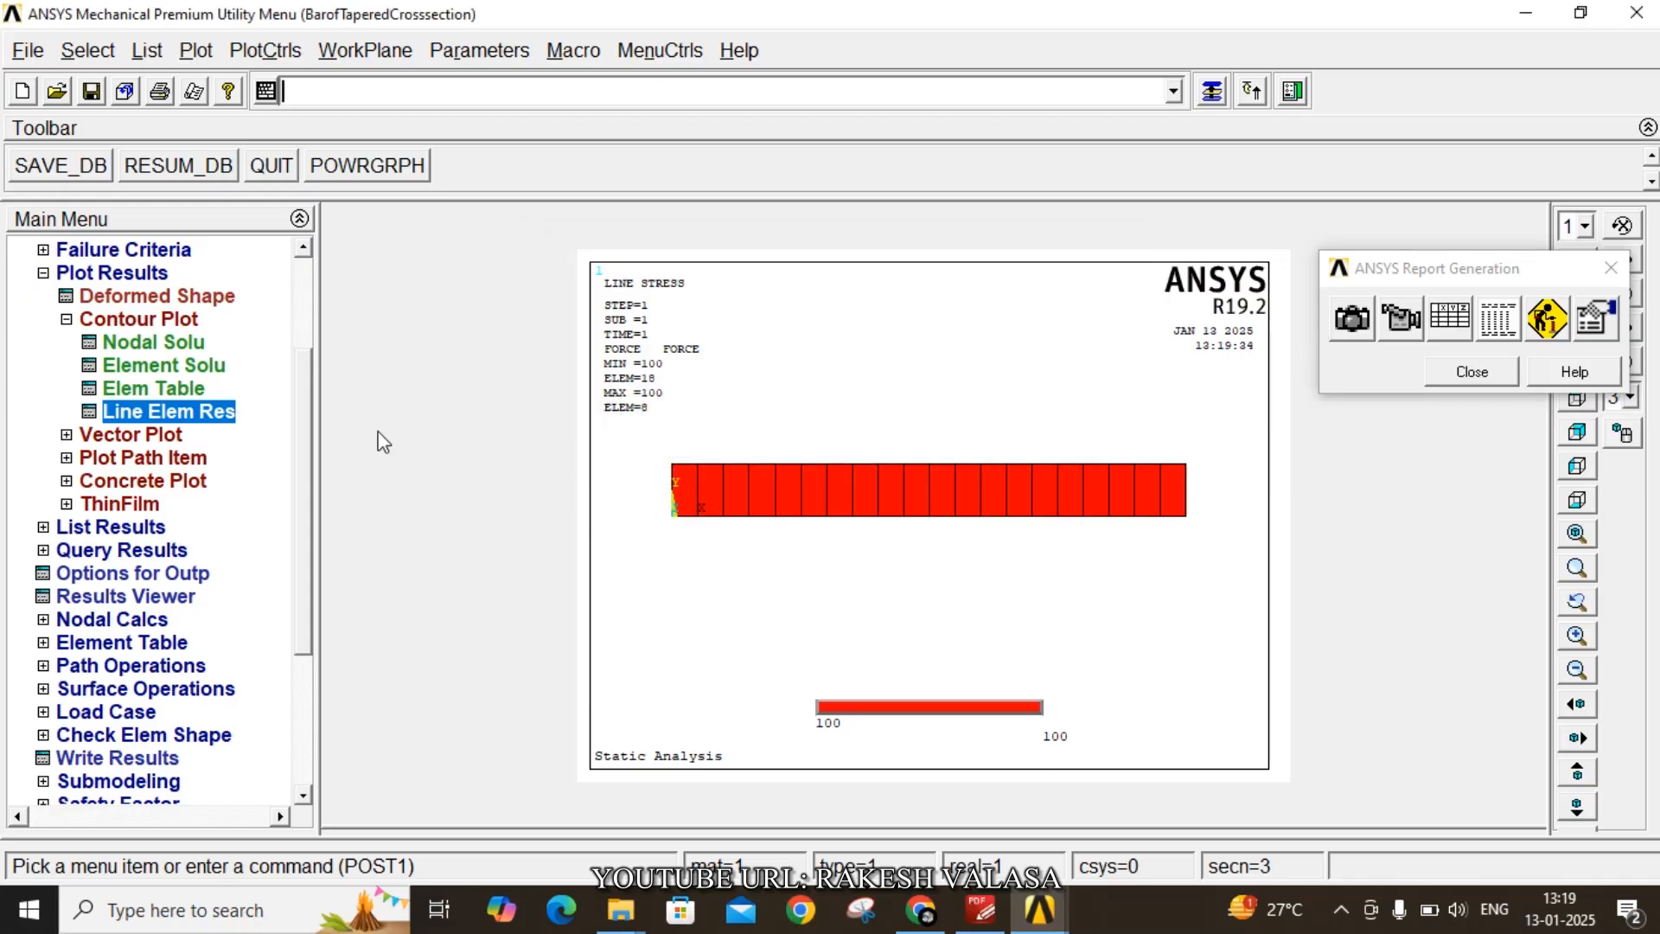
- Plot line element results with STRESS as the element table item at both node I and node J
{"action": "left_click", "coordinate": [204, 419]}
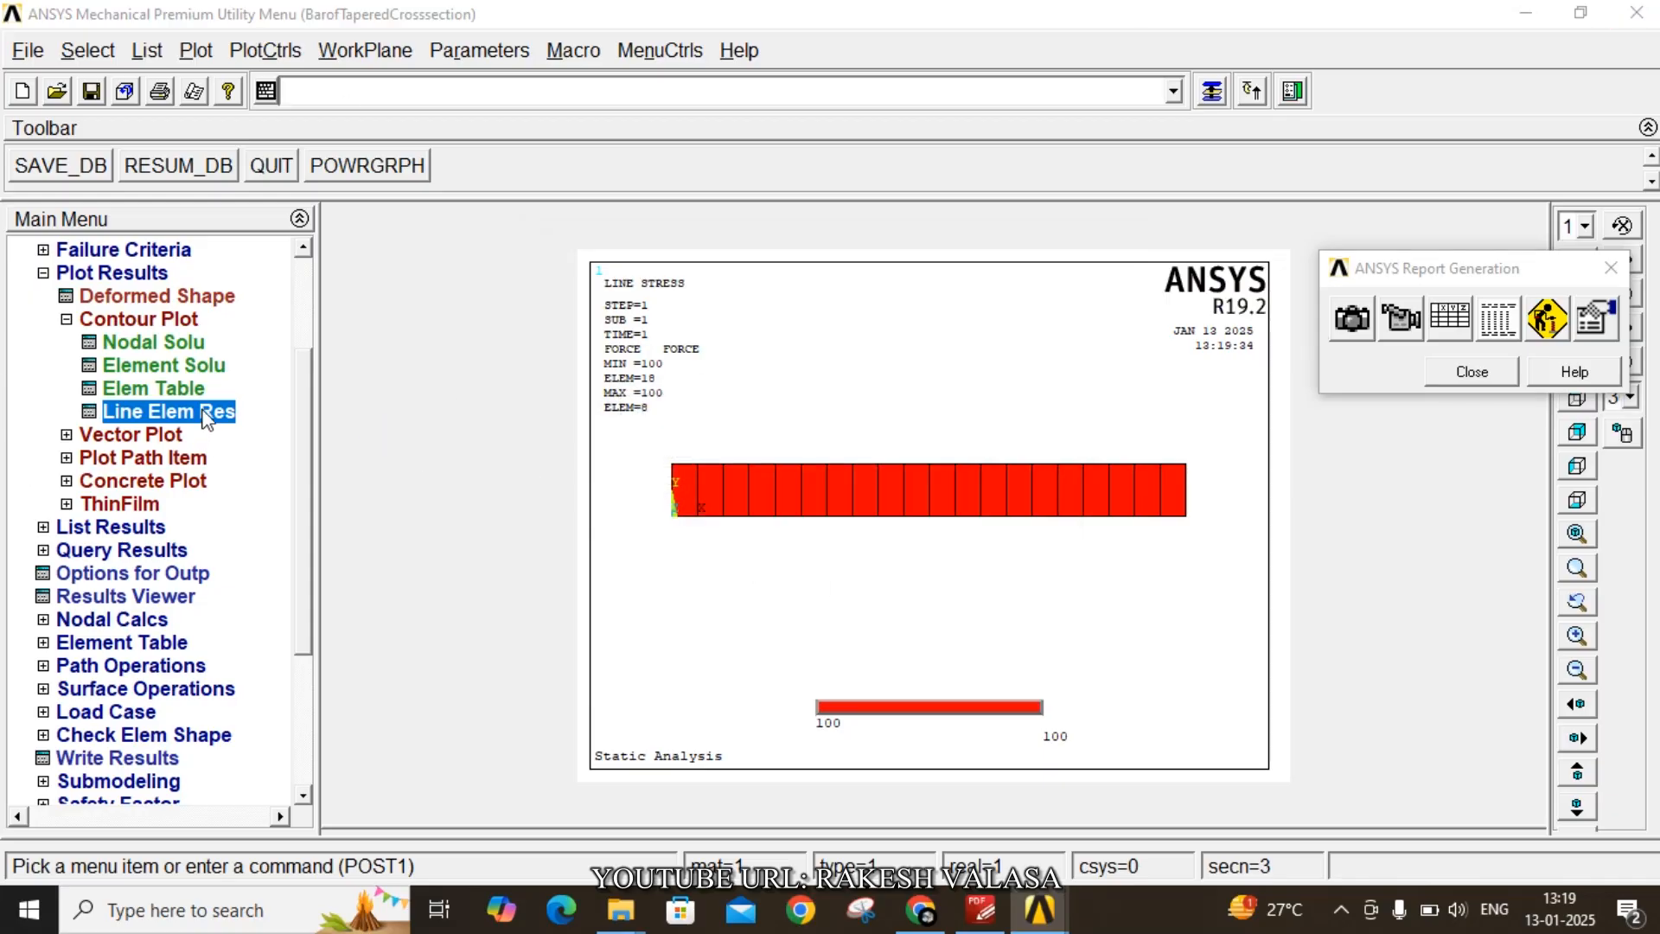
{"action": "left_click", "coordinate": [1028, 305]}
{"action": "left_click", "coordinate": [1018, 350]}
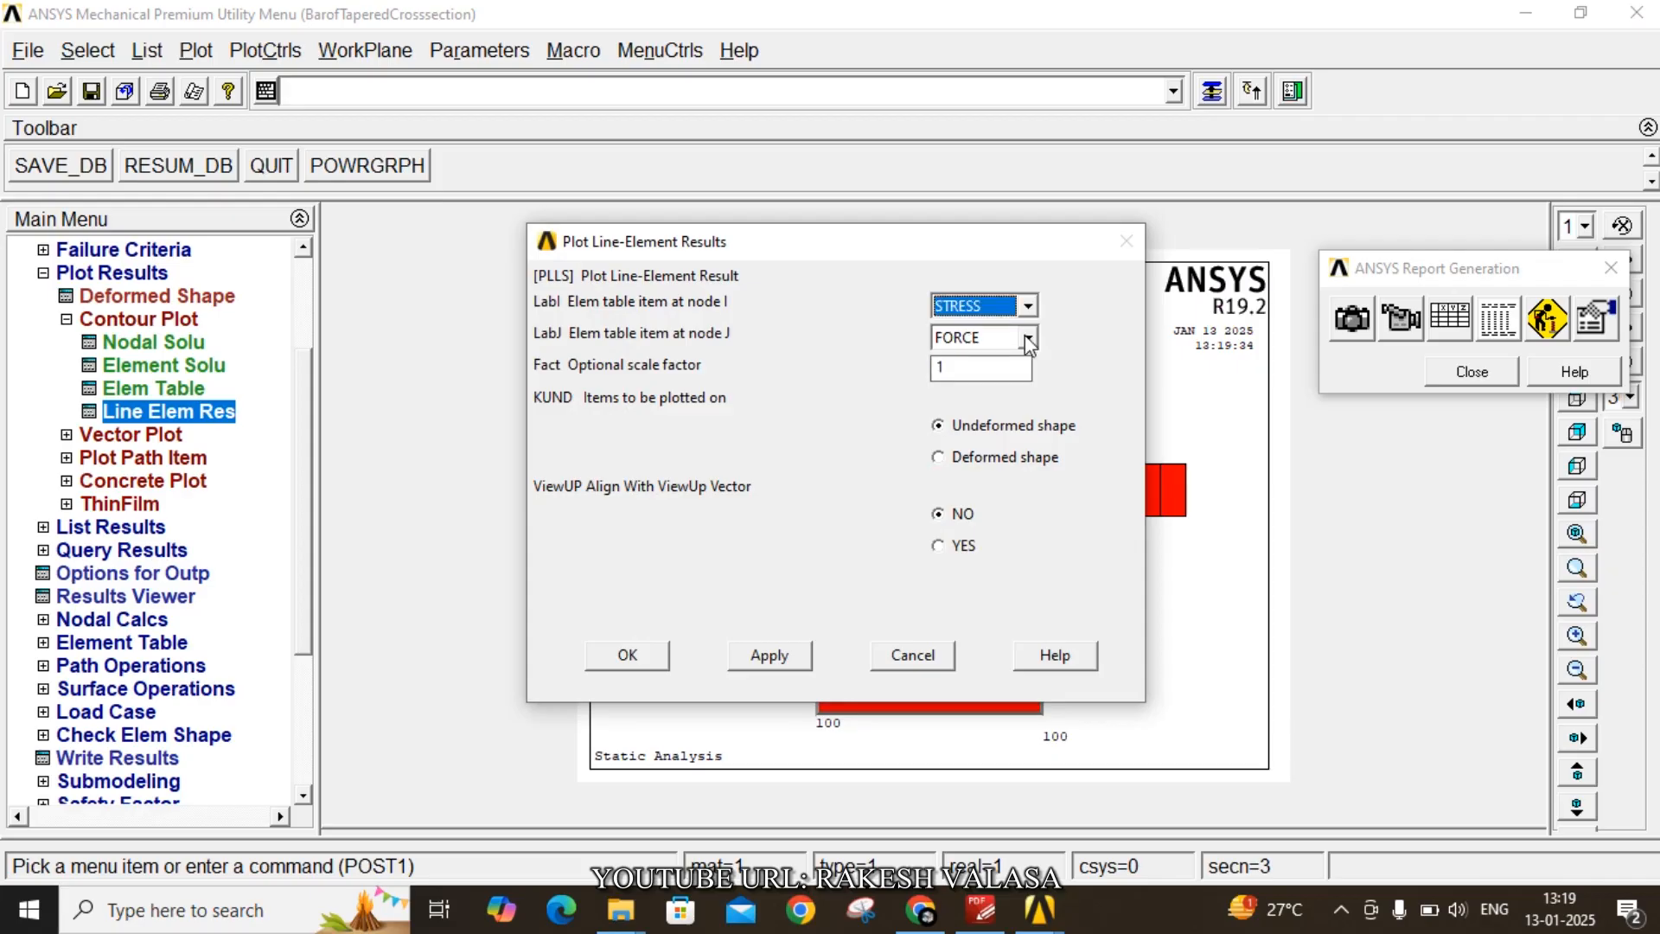
{"action": "left_click", "coordinate": [1028, 337]}
{"action": "left_click", "coordinate": [977, 381]}
{"action": "left_click", "coordinate": [658, 654]}
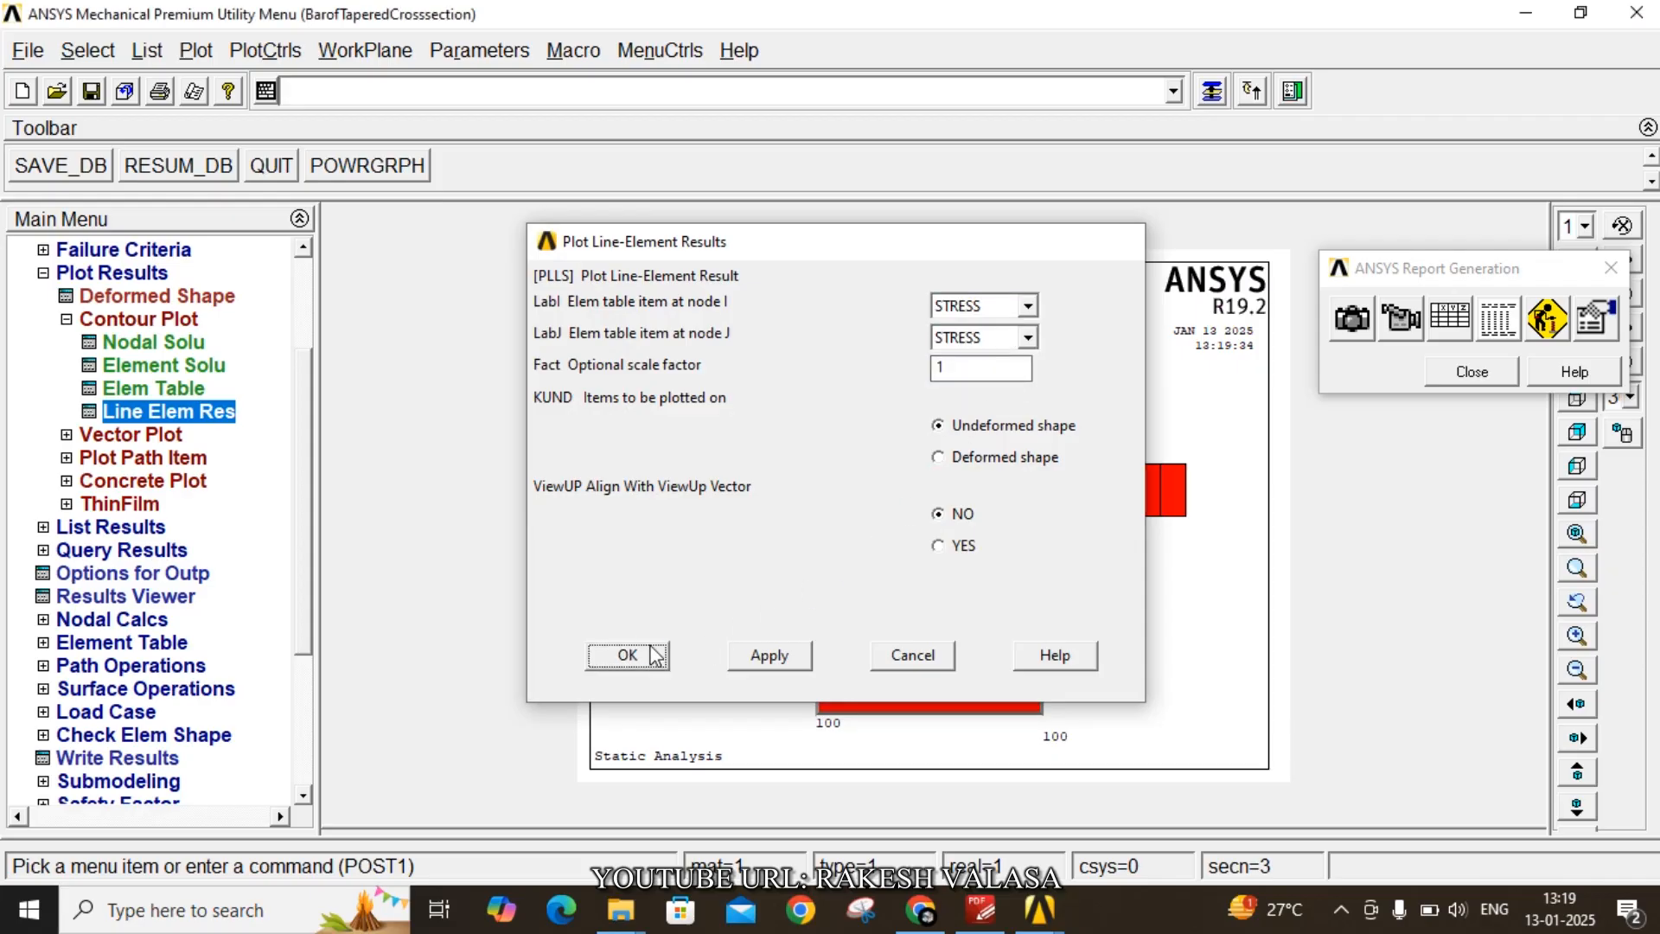
- Capture the line stress plot for the report with the caption 'stress'
{"action": "left_click", "coordinate": [1349, 318]}
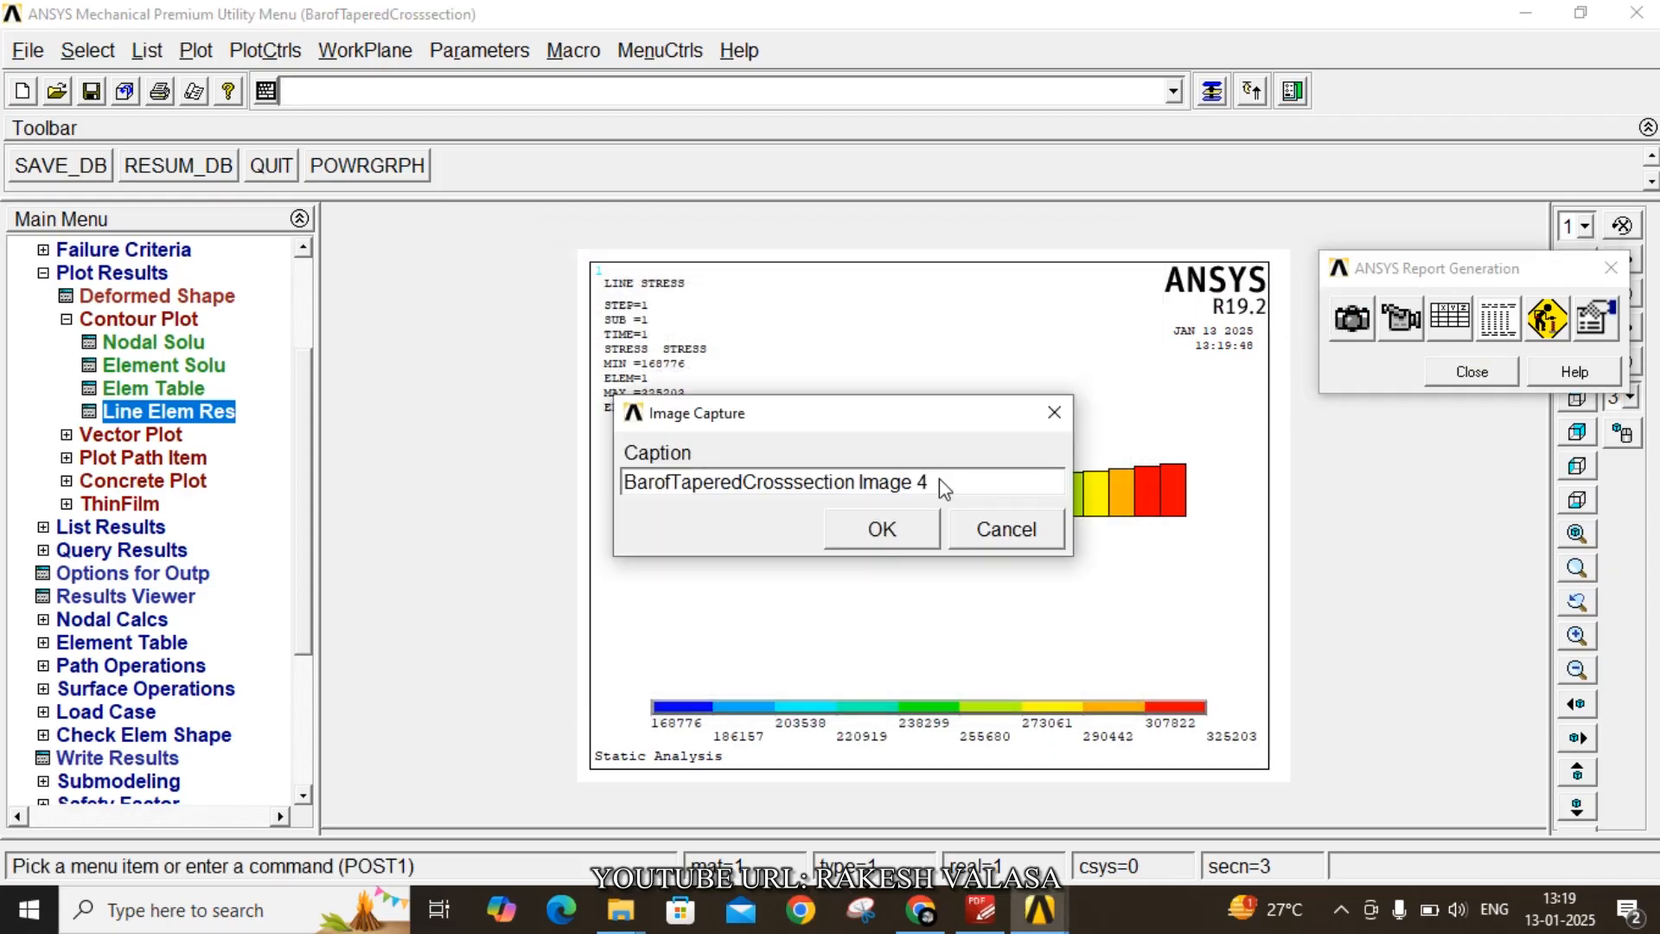
{"action": "left_click_drag", "start_coordinate": [946, 482], "coordinate": [543, 497]}
{"action": "type", "text": "stre"}
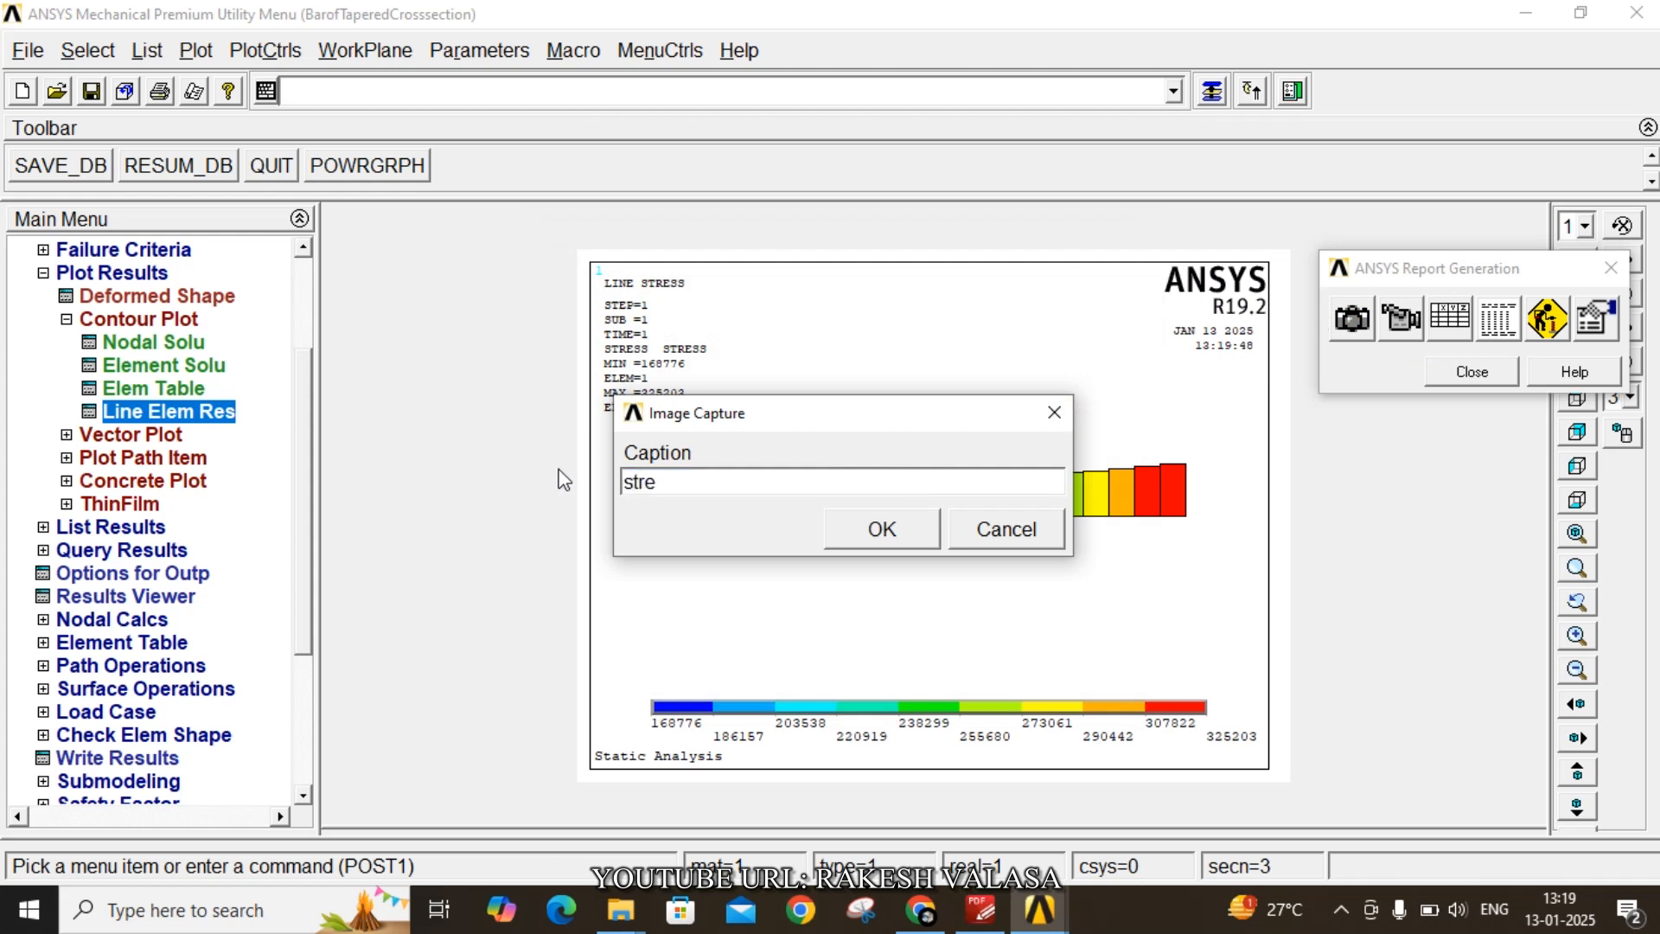
{"action": "type", "text": "ss"}
{"action": "left_click", "coordinate": [896, 531]}
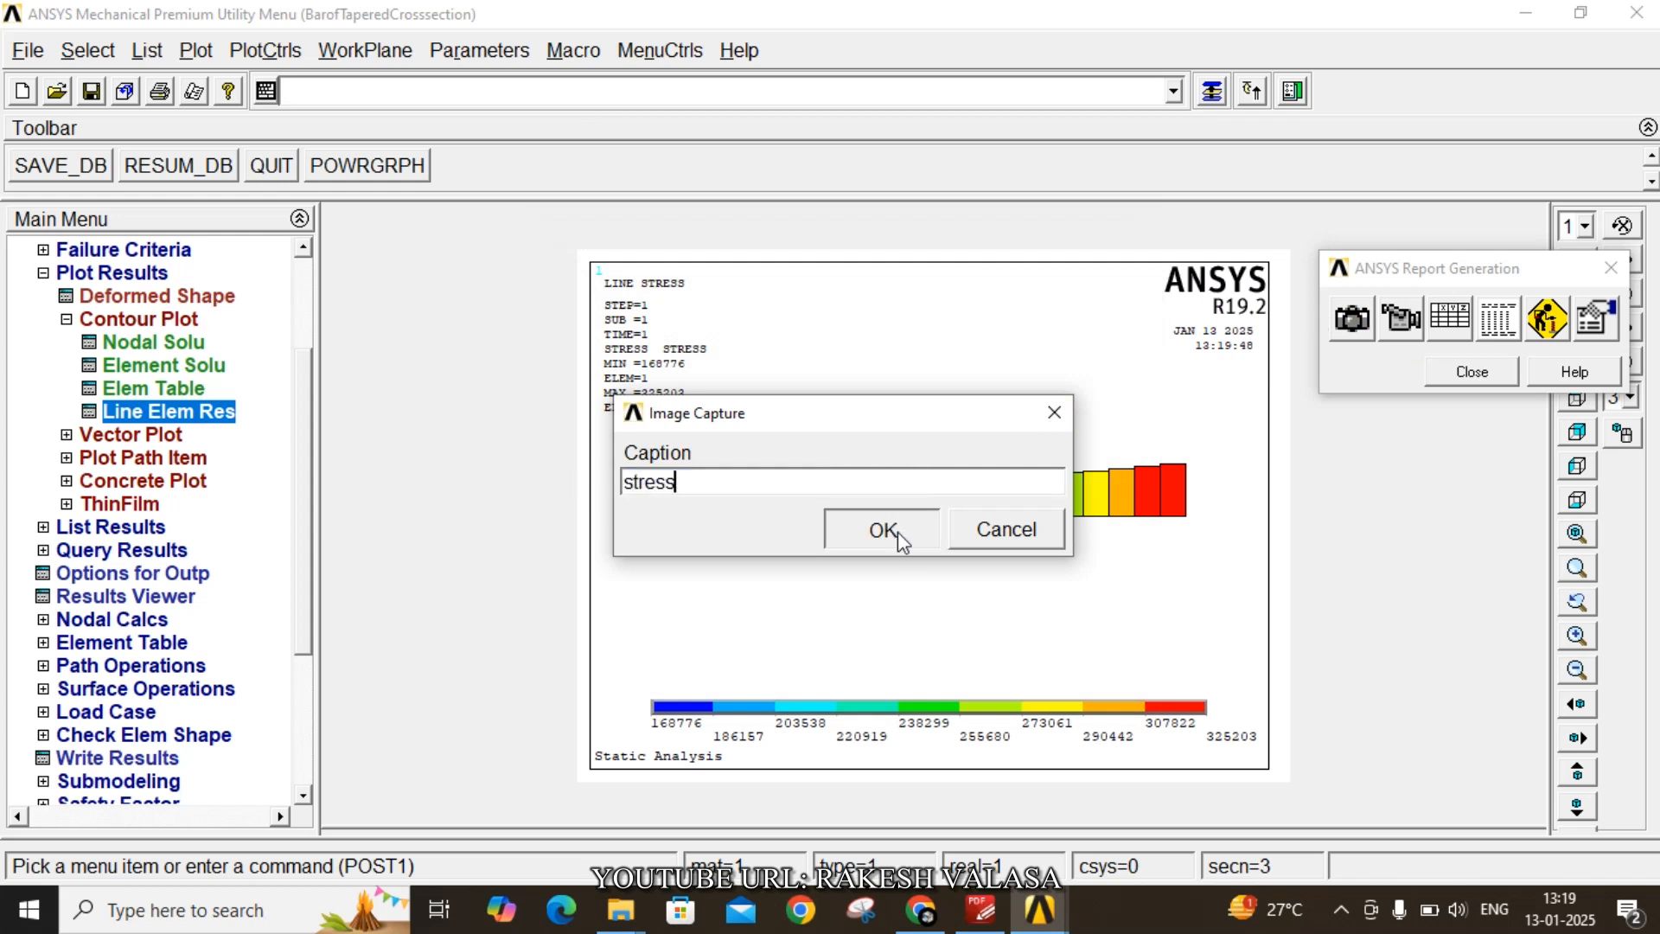
- Plot line element results with STRAIN as the element table item at both node I and node J
{"action": "left_click", "coordinate": [143, 412]}
{"action": "left_click", "coordinate": [1027, 306]}
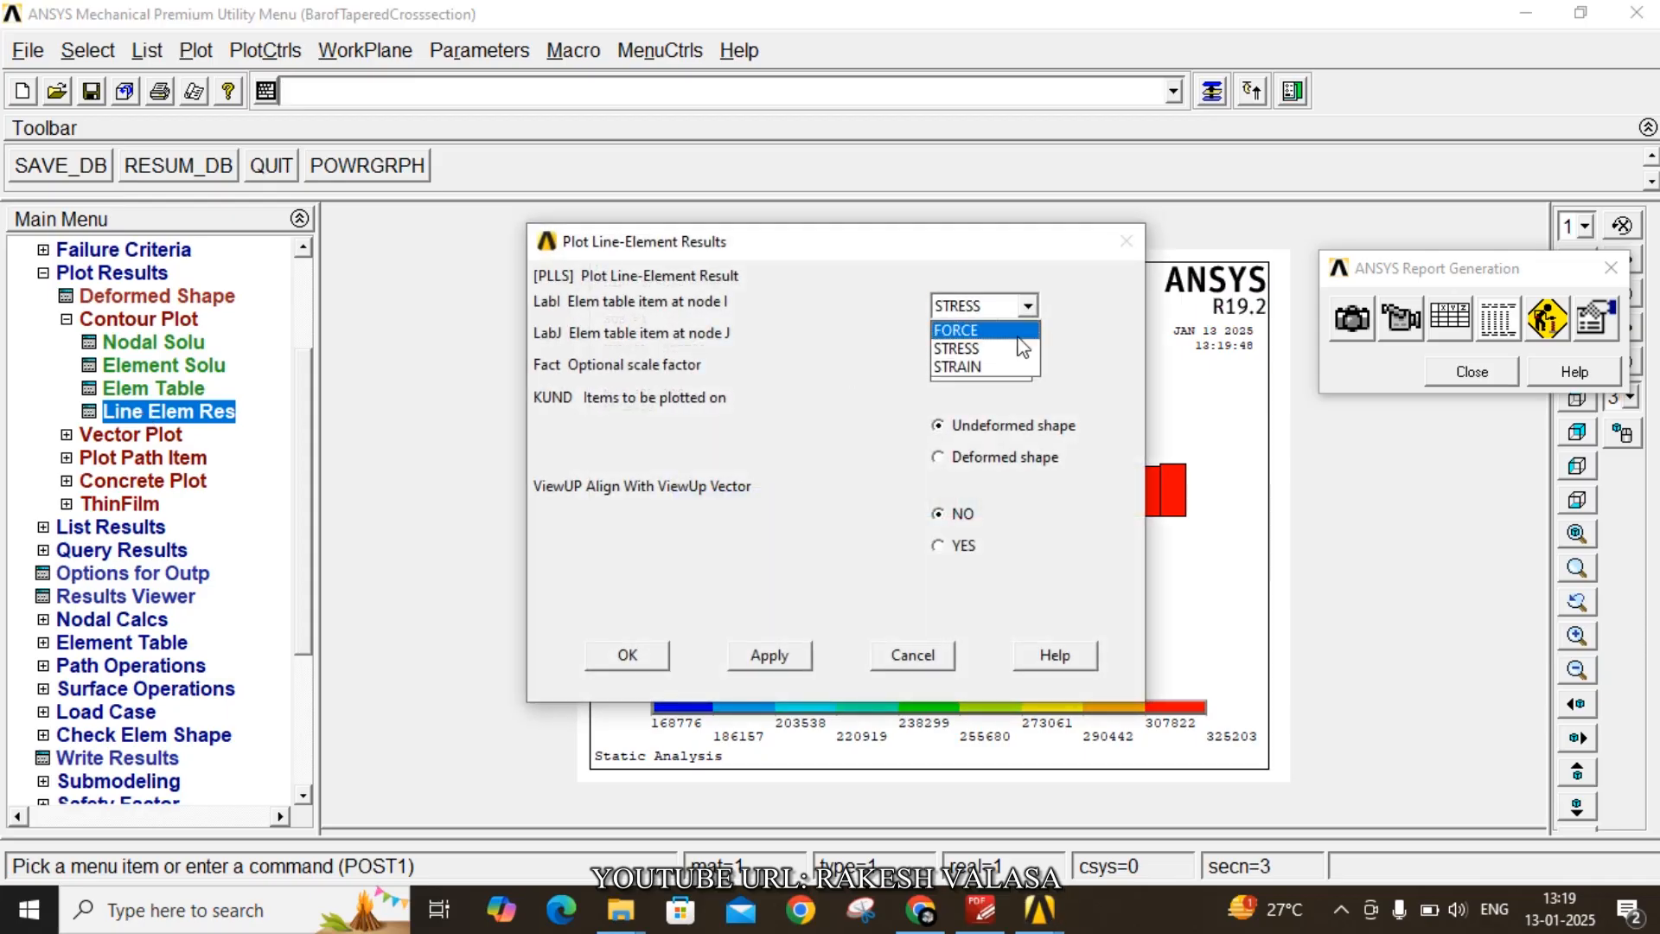
{"action": "left_click", "coordinate": [995, 367]}
{"action": "left_click", "coordinate": [1026, 338]}
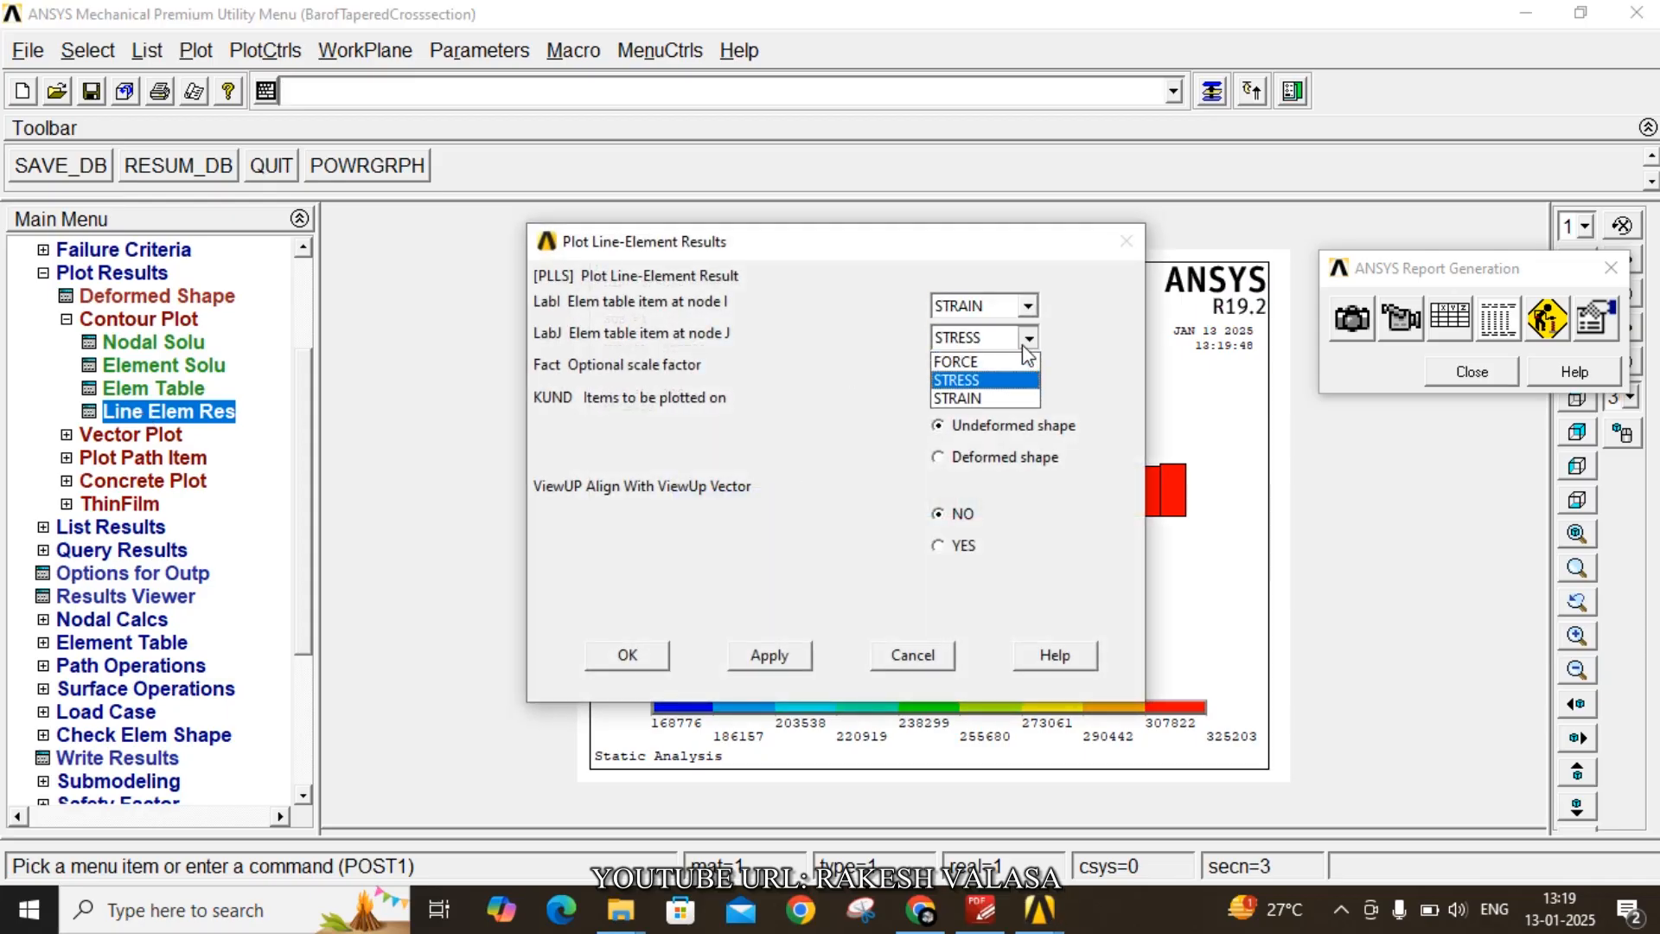
{"action": "left_click", "coordinate": [1001, 398]}
{"action": "left_click", "coordinate": [629, 655]}
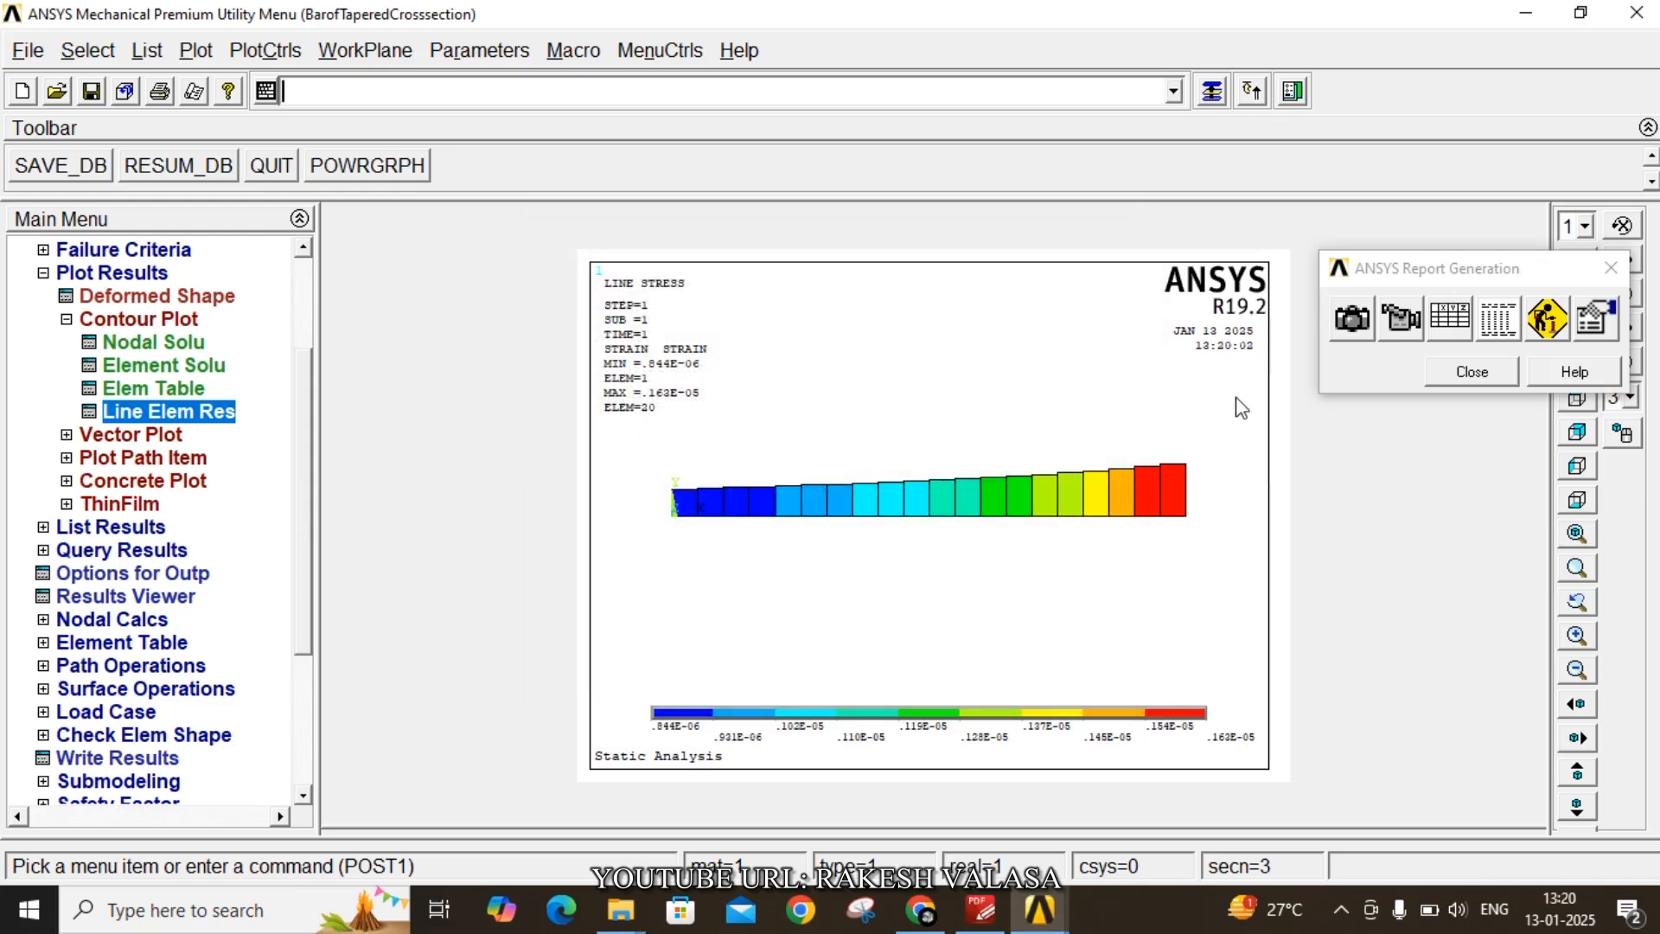
- Capture the line strain plot for the report with the caption 'strain'
{"action": "left_click", "coordinate": [1352, 319]}
{"action": "left_click_drag", "start_coordinate": [960, 484], "coordinate": [564, 471]}
{"action": "type", "text": "strai"}
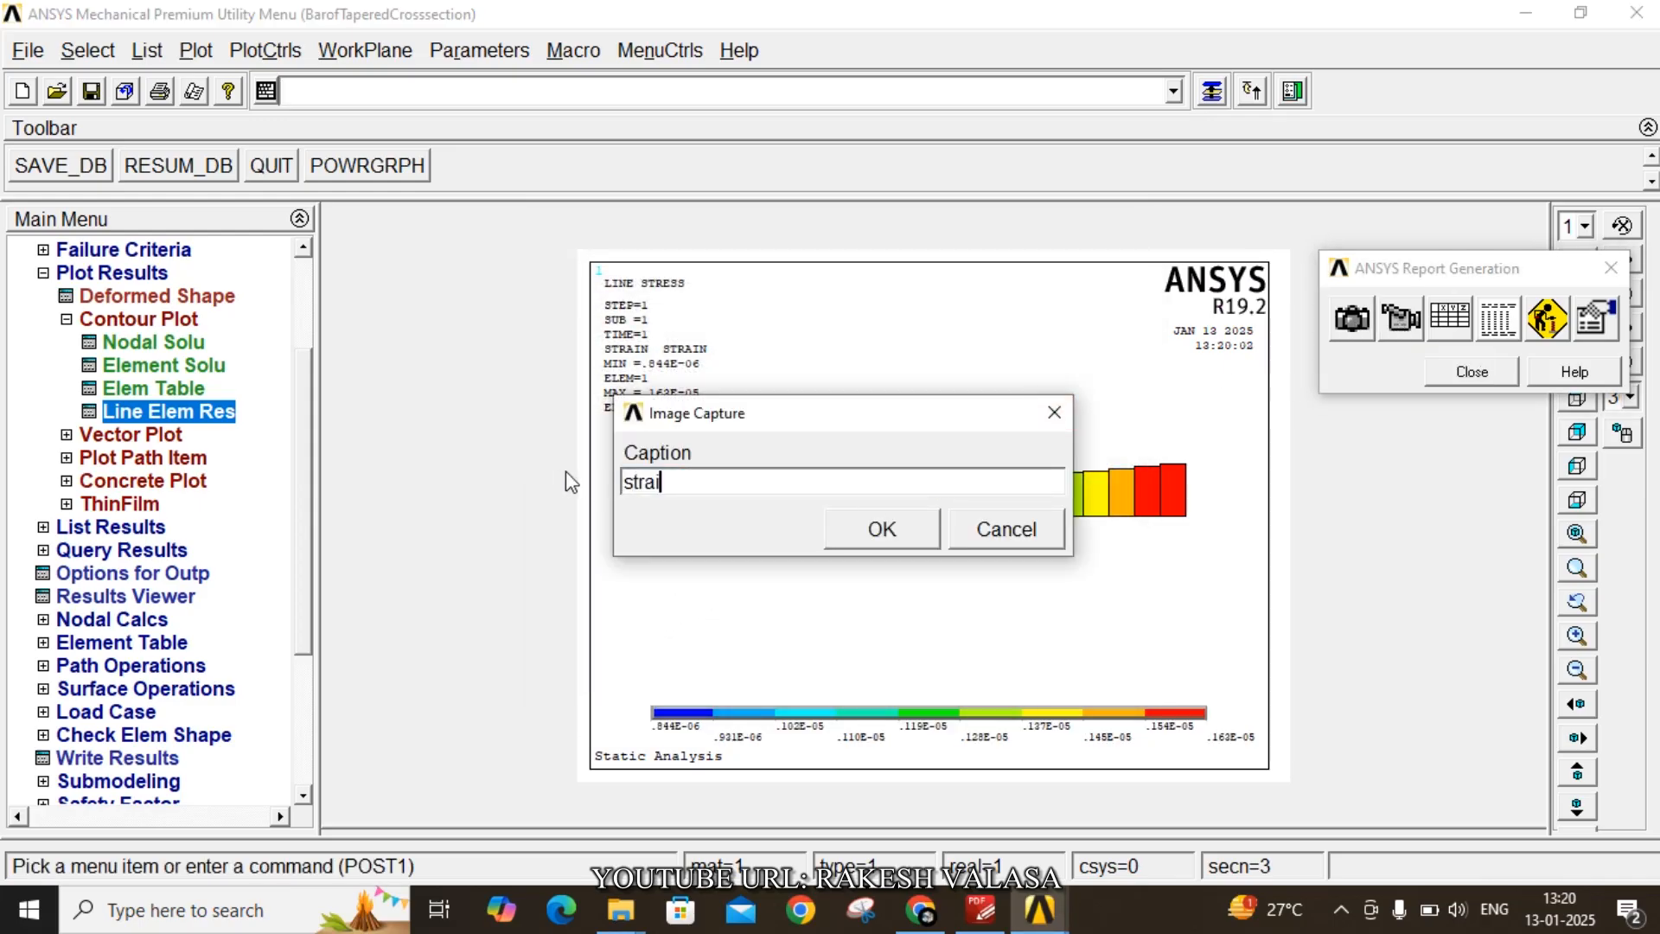
{"action": "type", "text": "n"}
{"action": "left_click", "coordinate": [854, 533]}
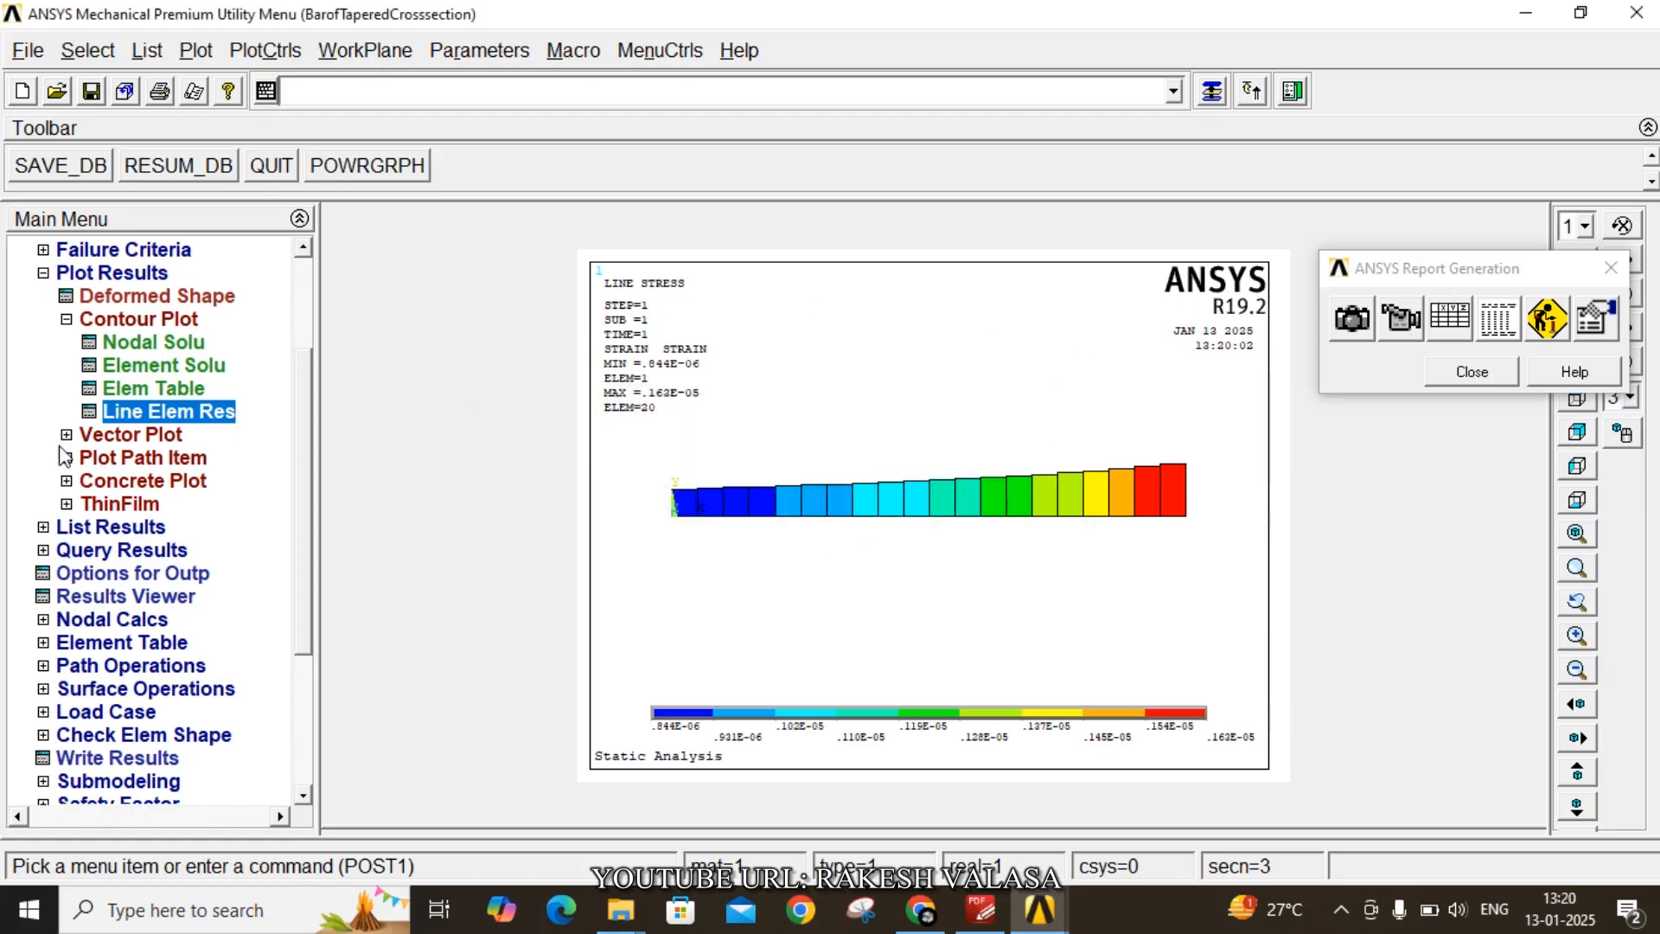
- Plot the deformed shape together with the undeformed outline
{"action": "left_click", "coordinate": [164, 300]}
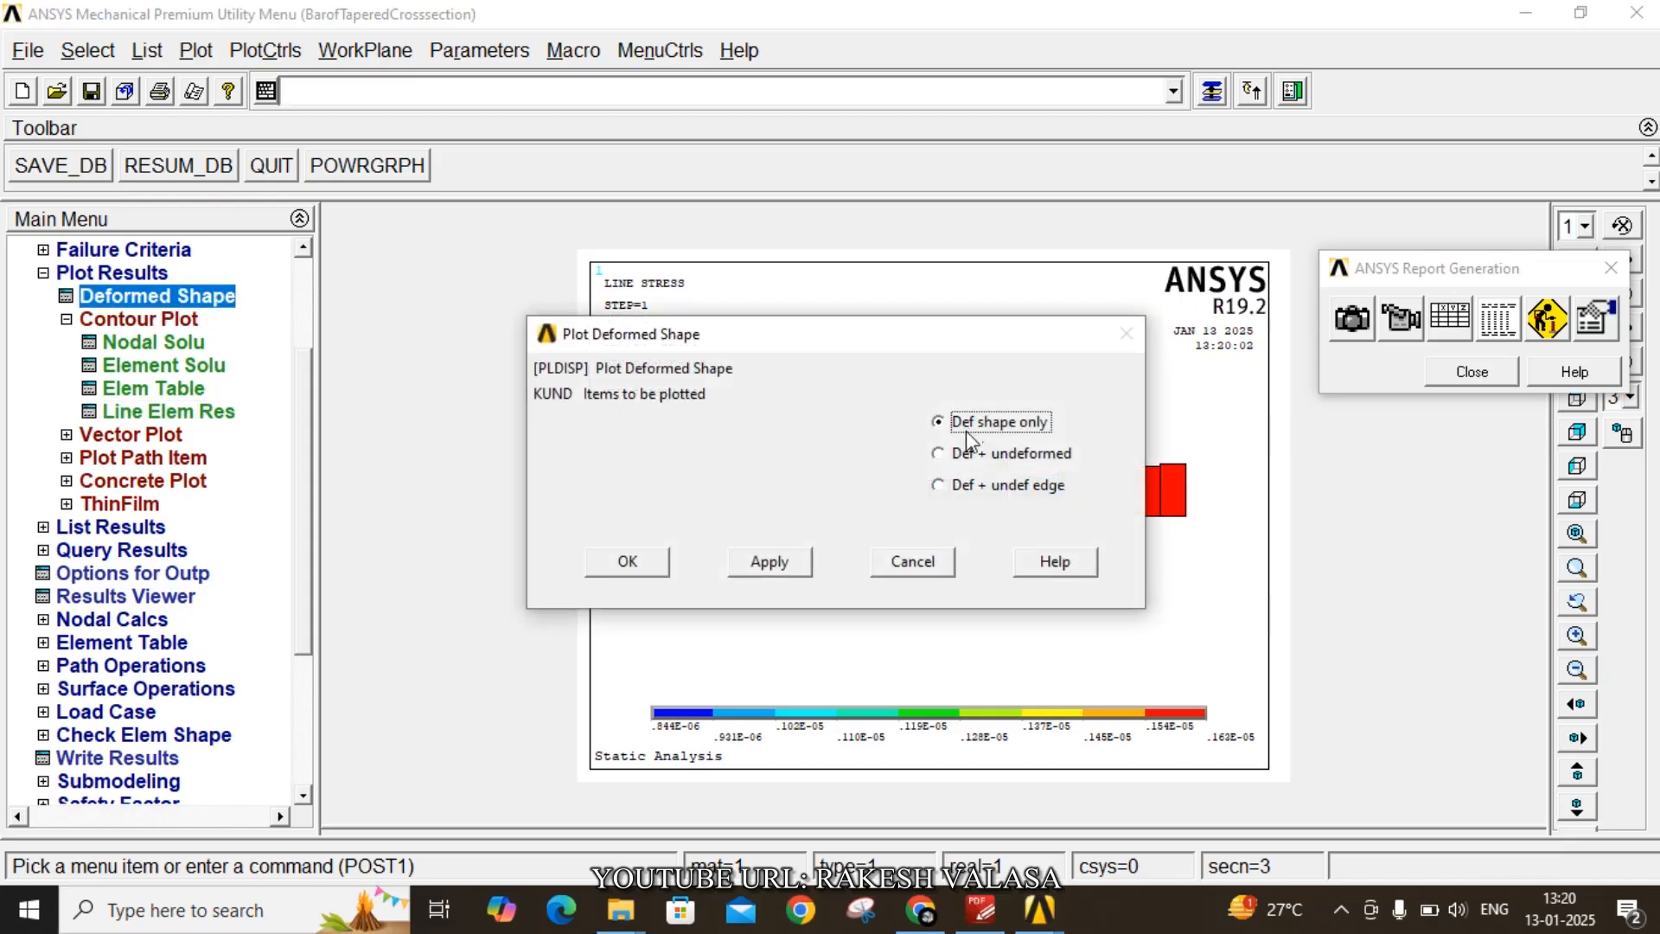
{"action": "left_click", "coordinate": [968, 456]}
{"action": "left_click", "coordinate": [626, 560]}
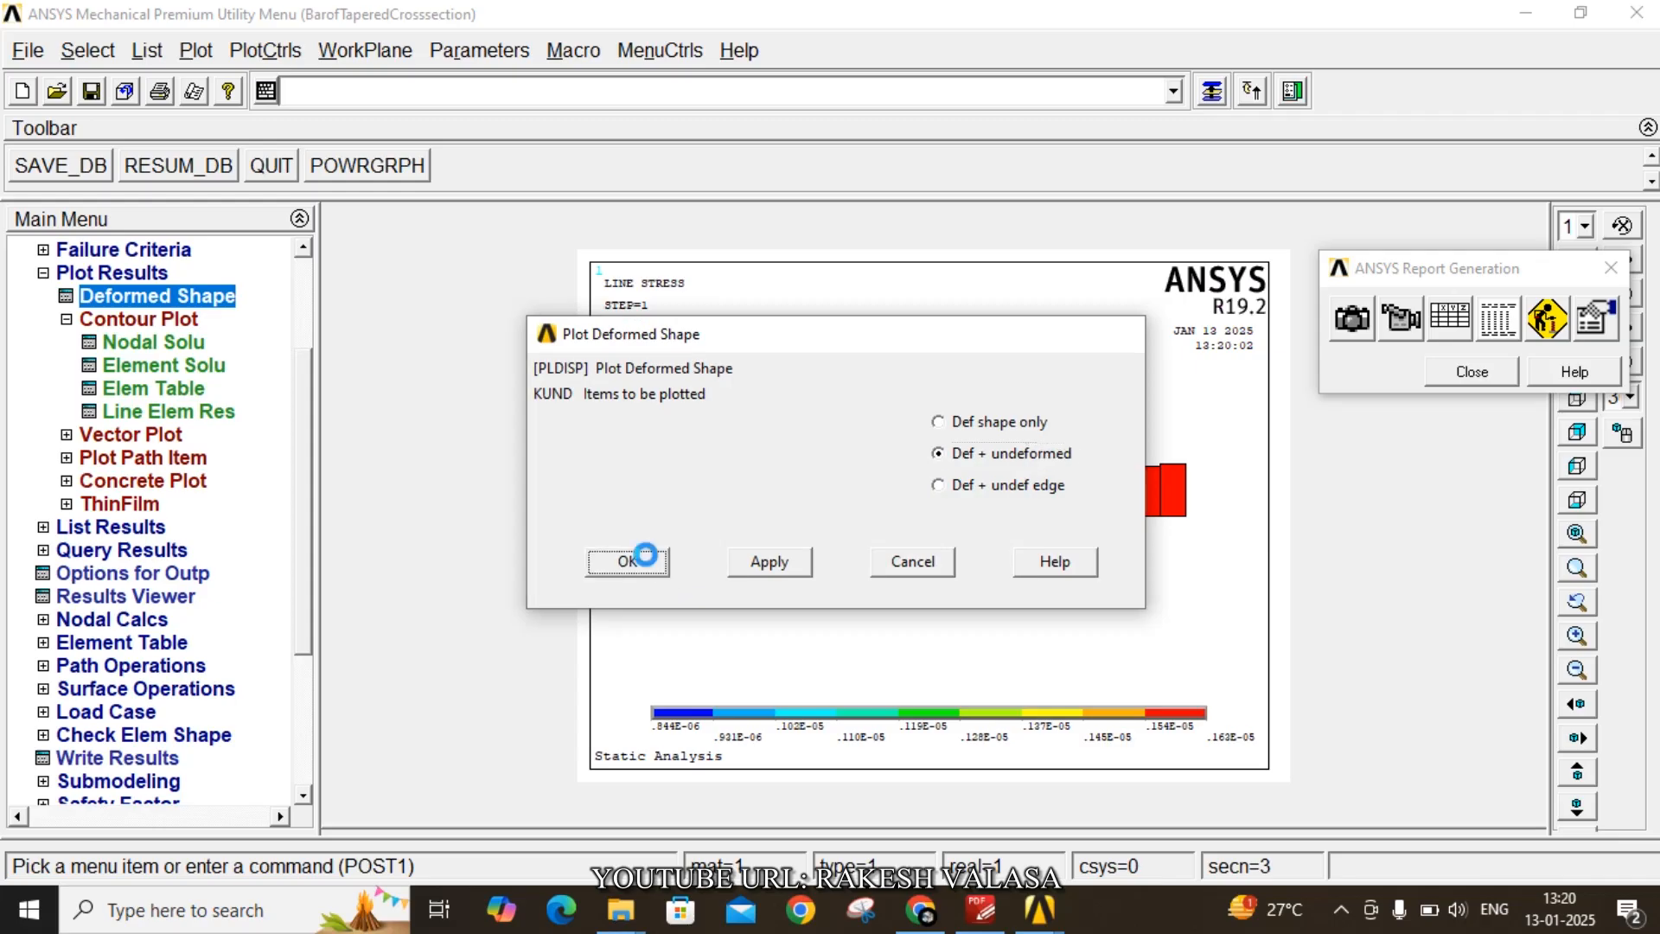
- Capture the deformed shape plot for the report with the caption 'deformed shape'
{"action": "left_click", "coordinate": [1351, 319]}
{"action": "left_click_drag", "start_coordinate": [944, 488], "coordinate": [538, 486]}
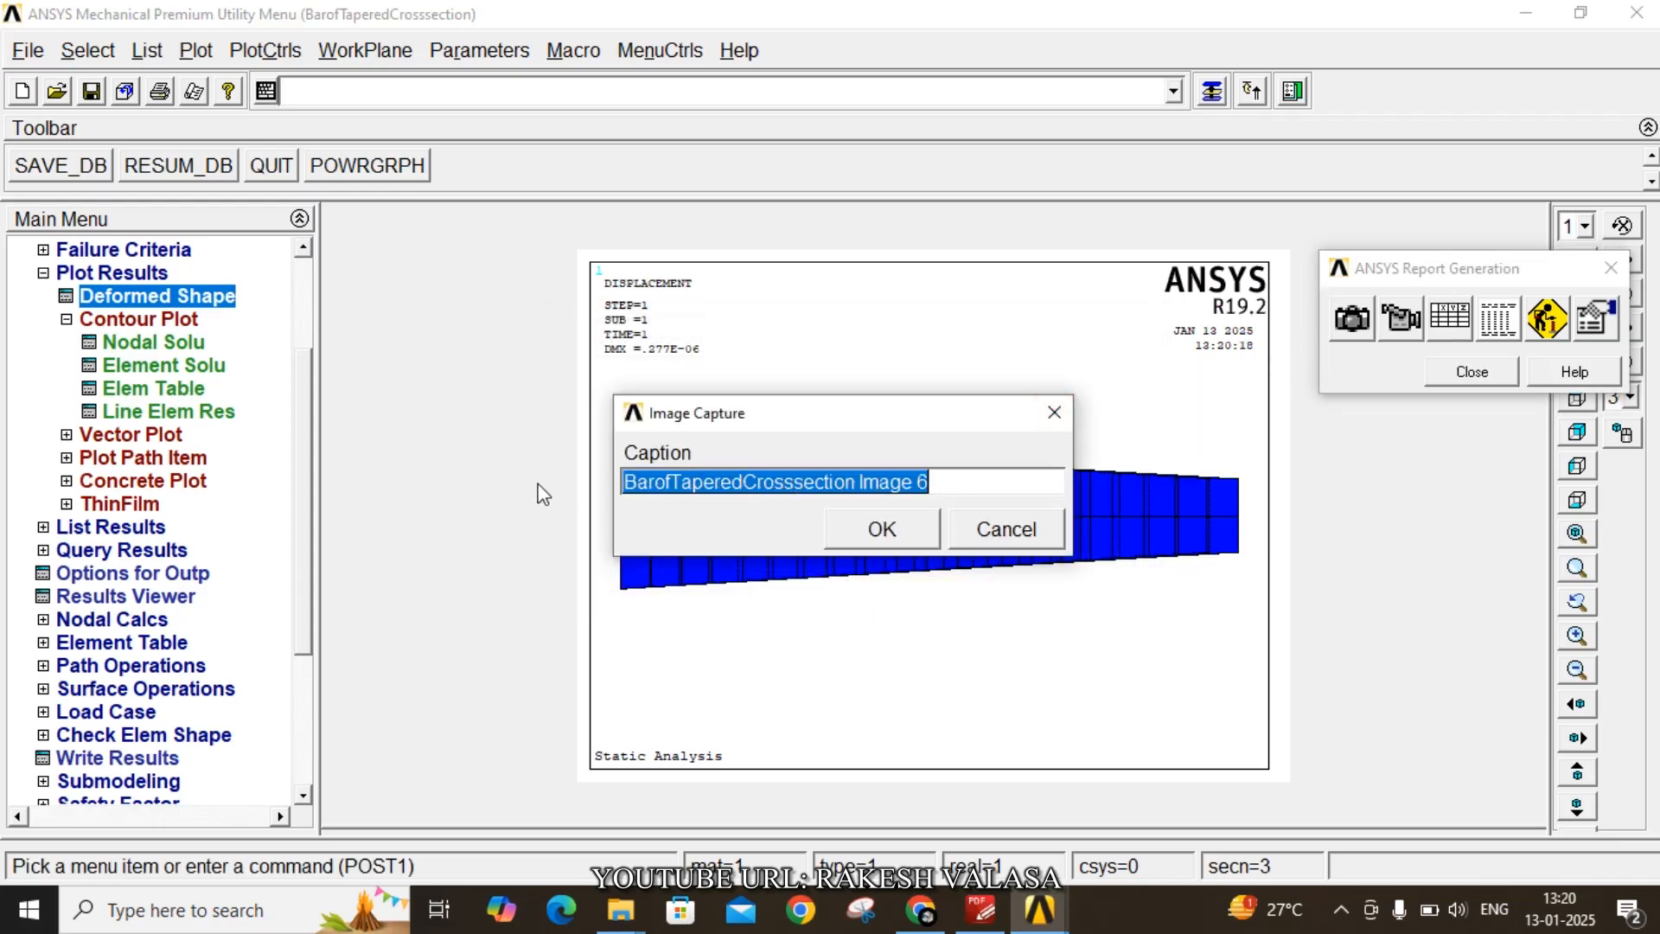
{"action": "type", "text": "defoe"}
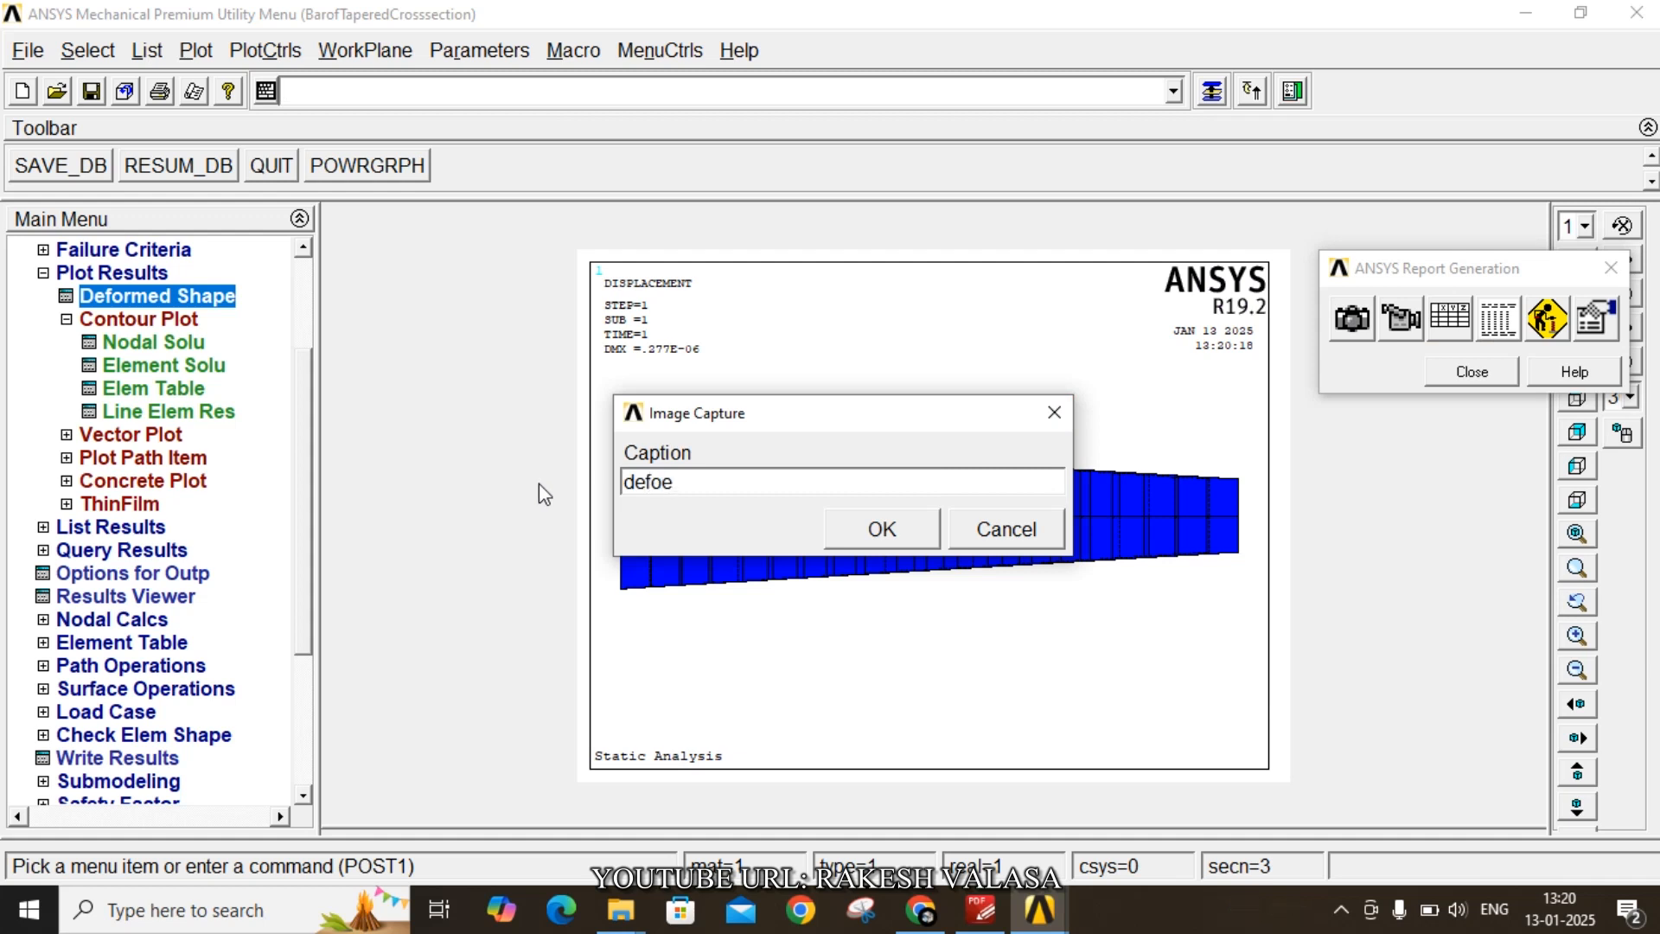
{"action": "key", "text": "BackSpace"}
{"action": "type", "text": "rmed shape"}
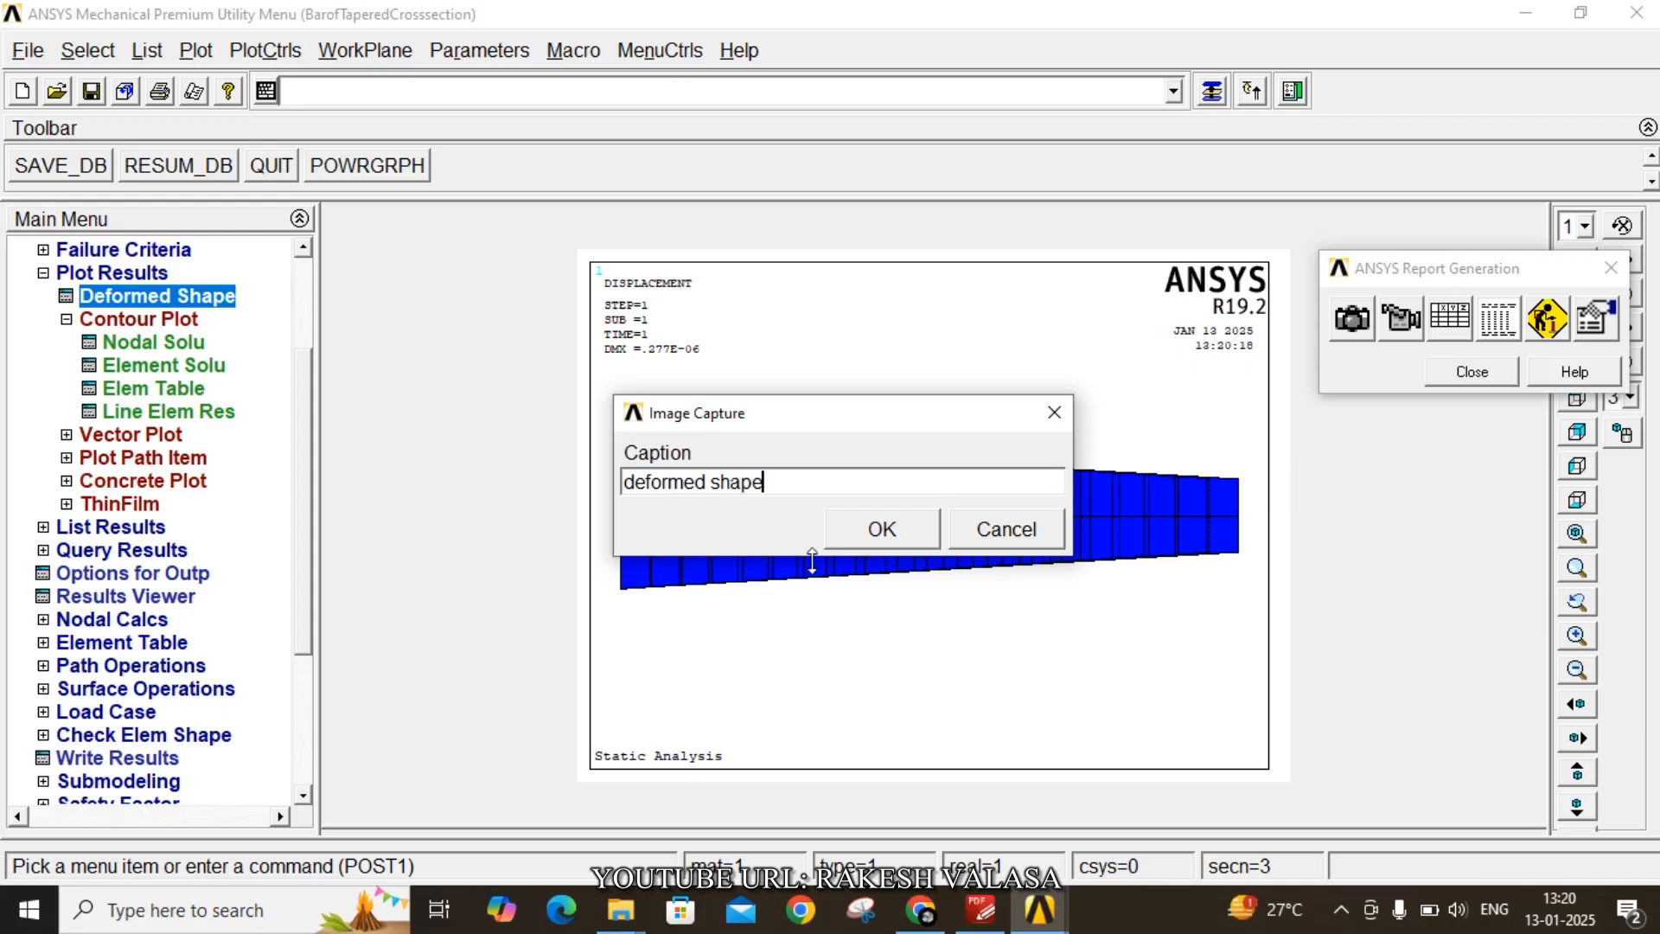
{"action": "left_click", "coordinate": [904, 531]}
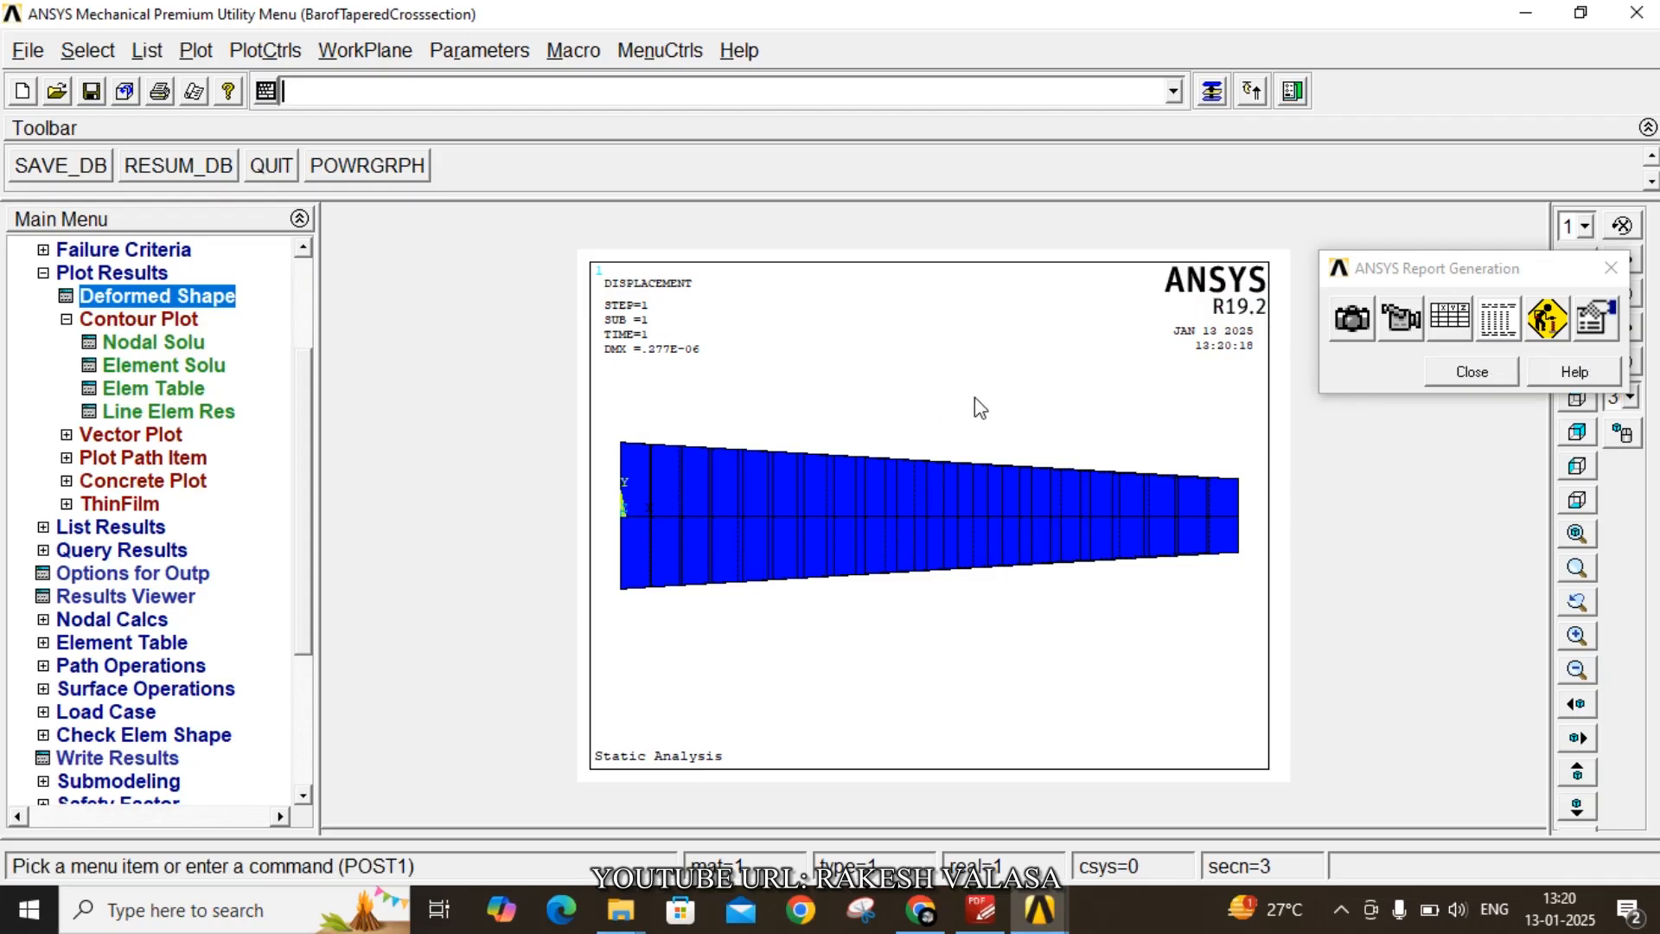
- Animate the deformed shape with 10 frames at a 0.5 s time delay, then close the animation controller
{"action": "left_click", "coordinate": [260, 55]}
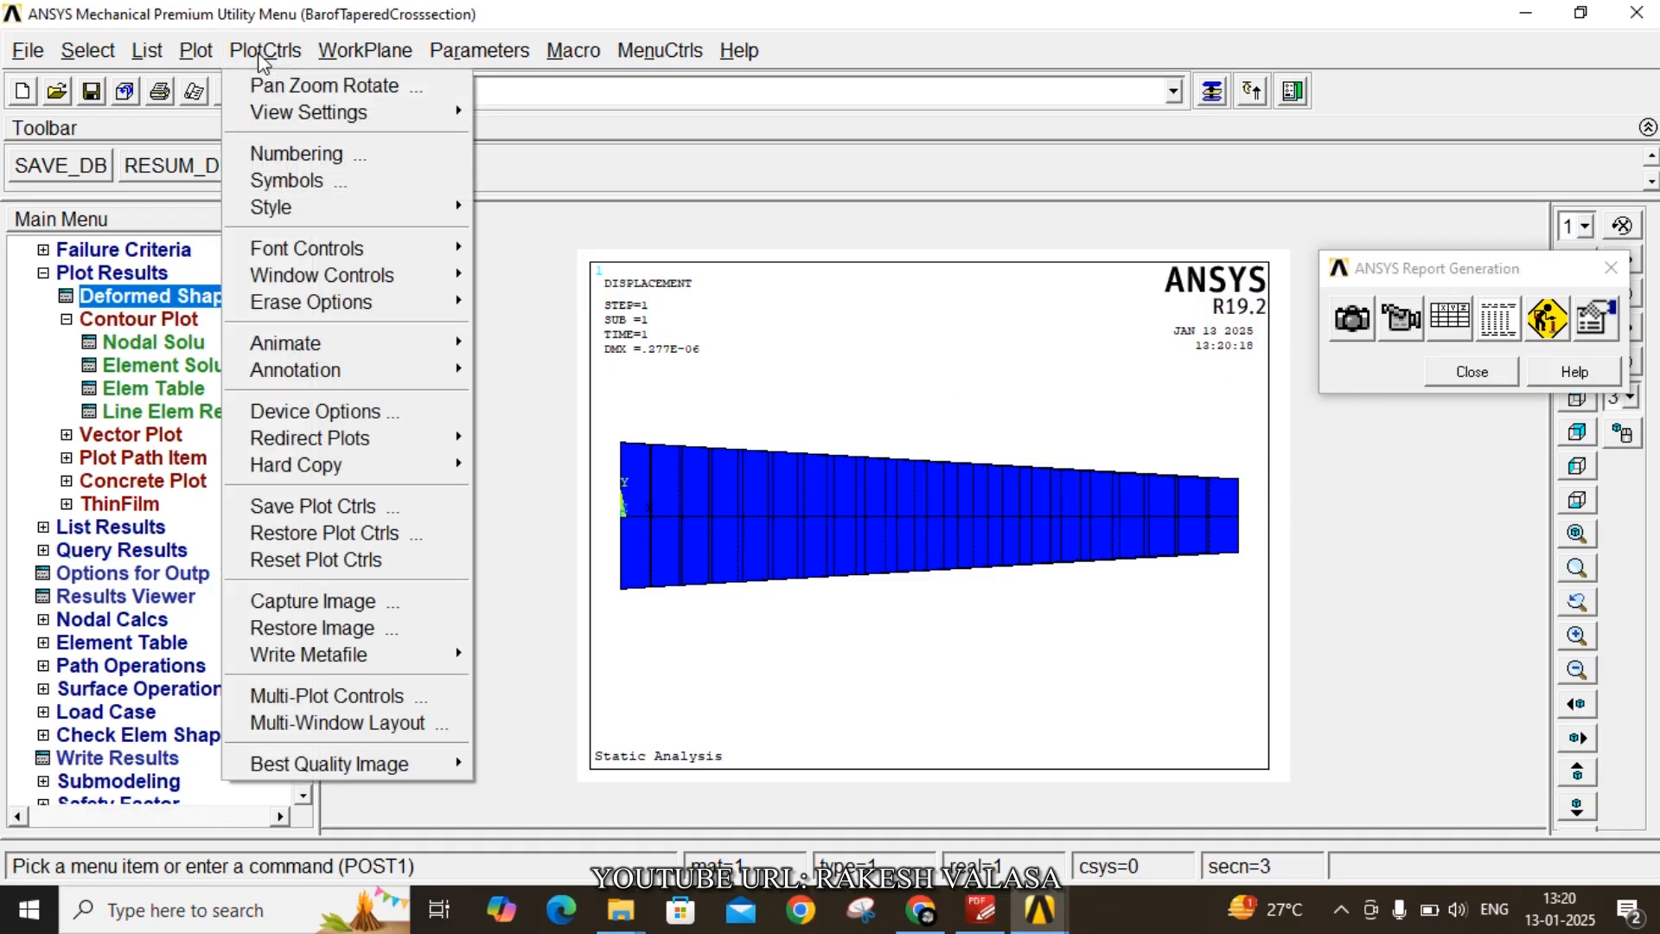
{"action": "mouse_move", "coordinate": [378, 348]}
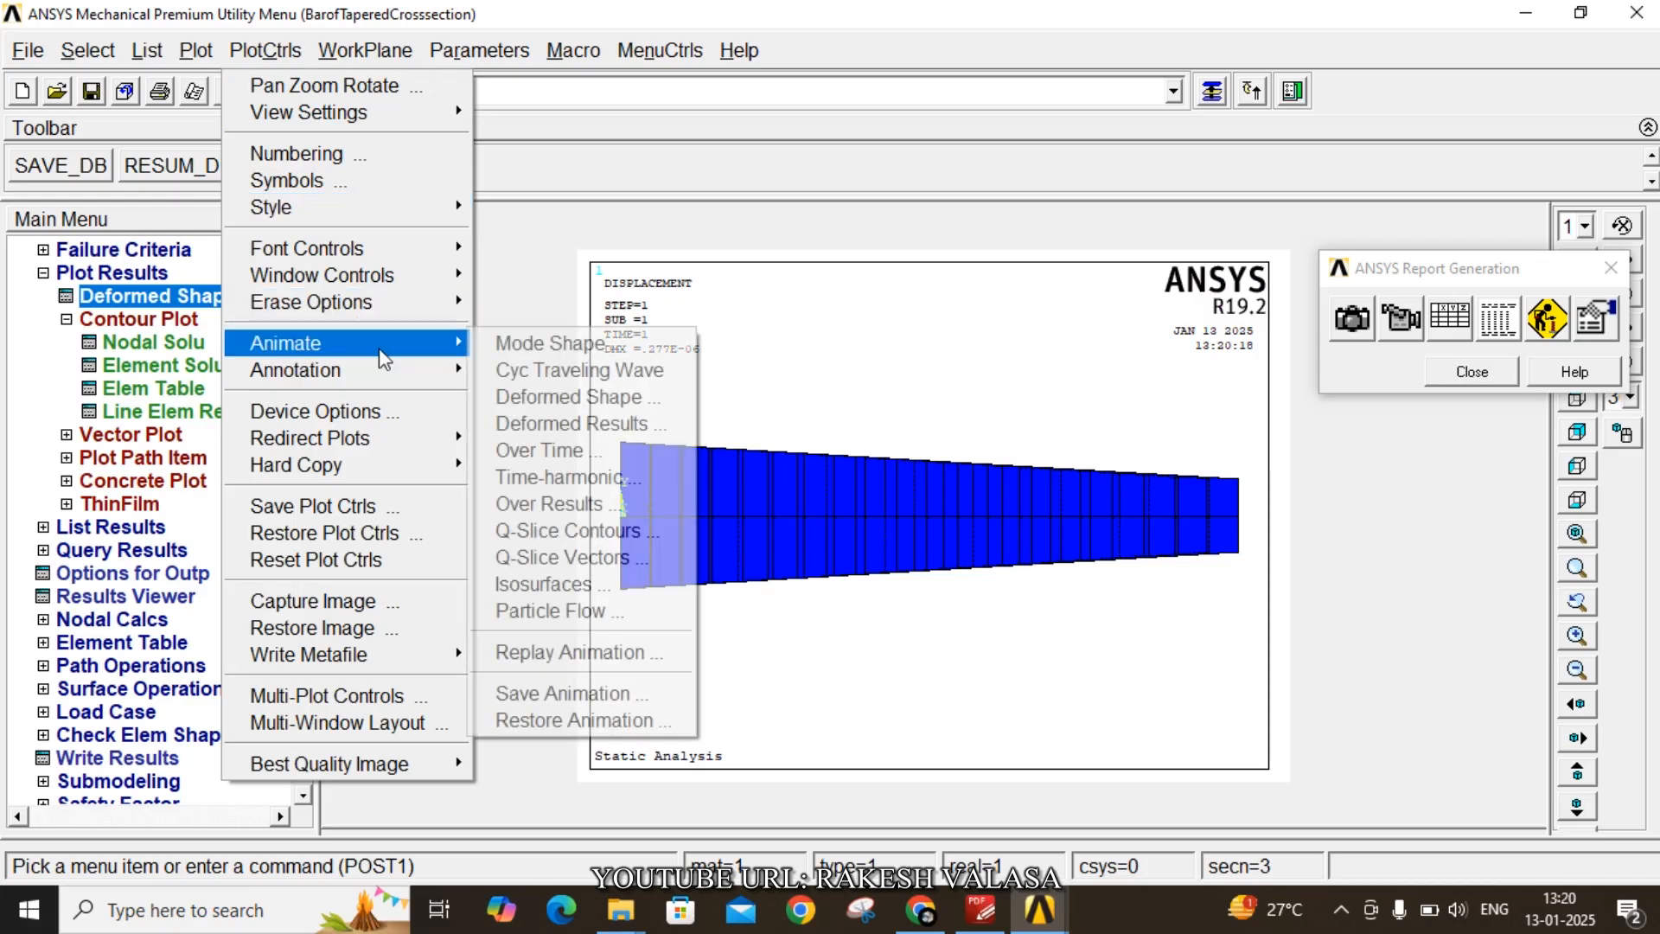
{"action": "left_click", "coordinate": [507, 345]}
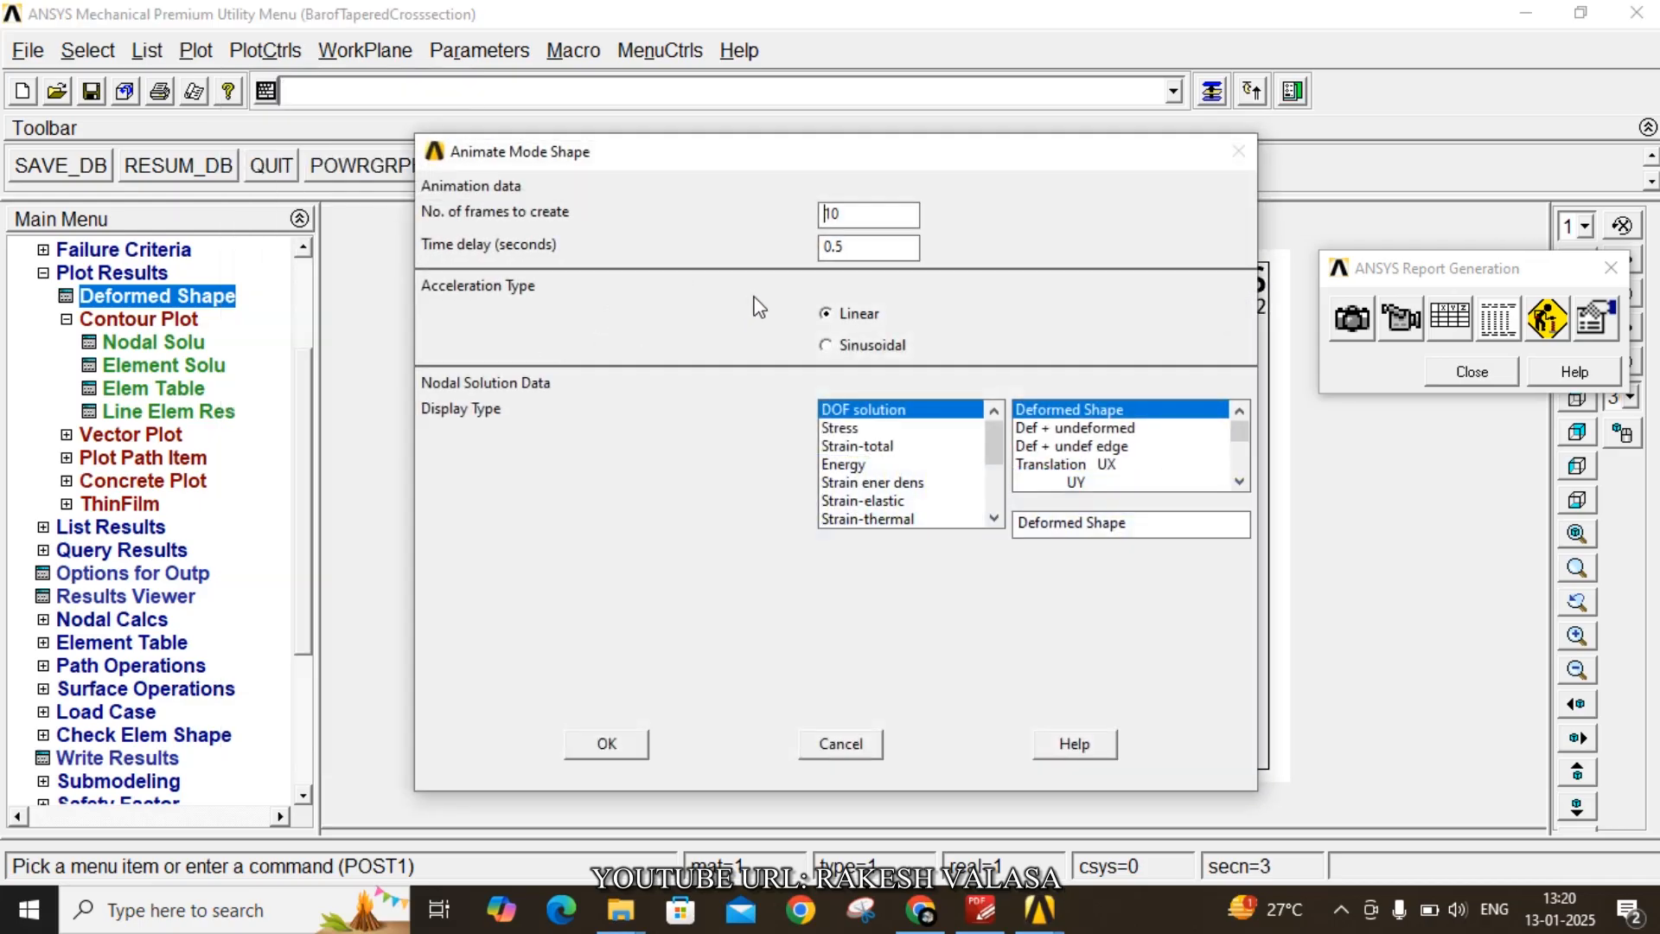
{"action": "left_click", "coordinate": [616, 743]}
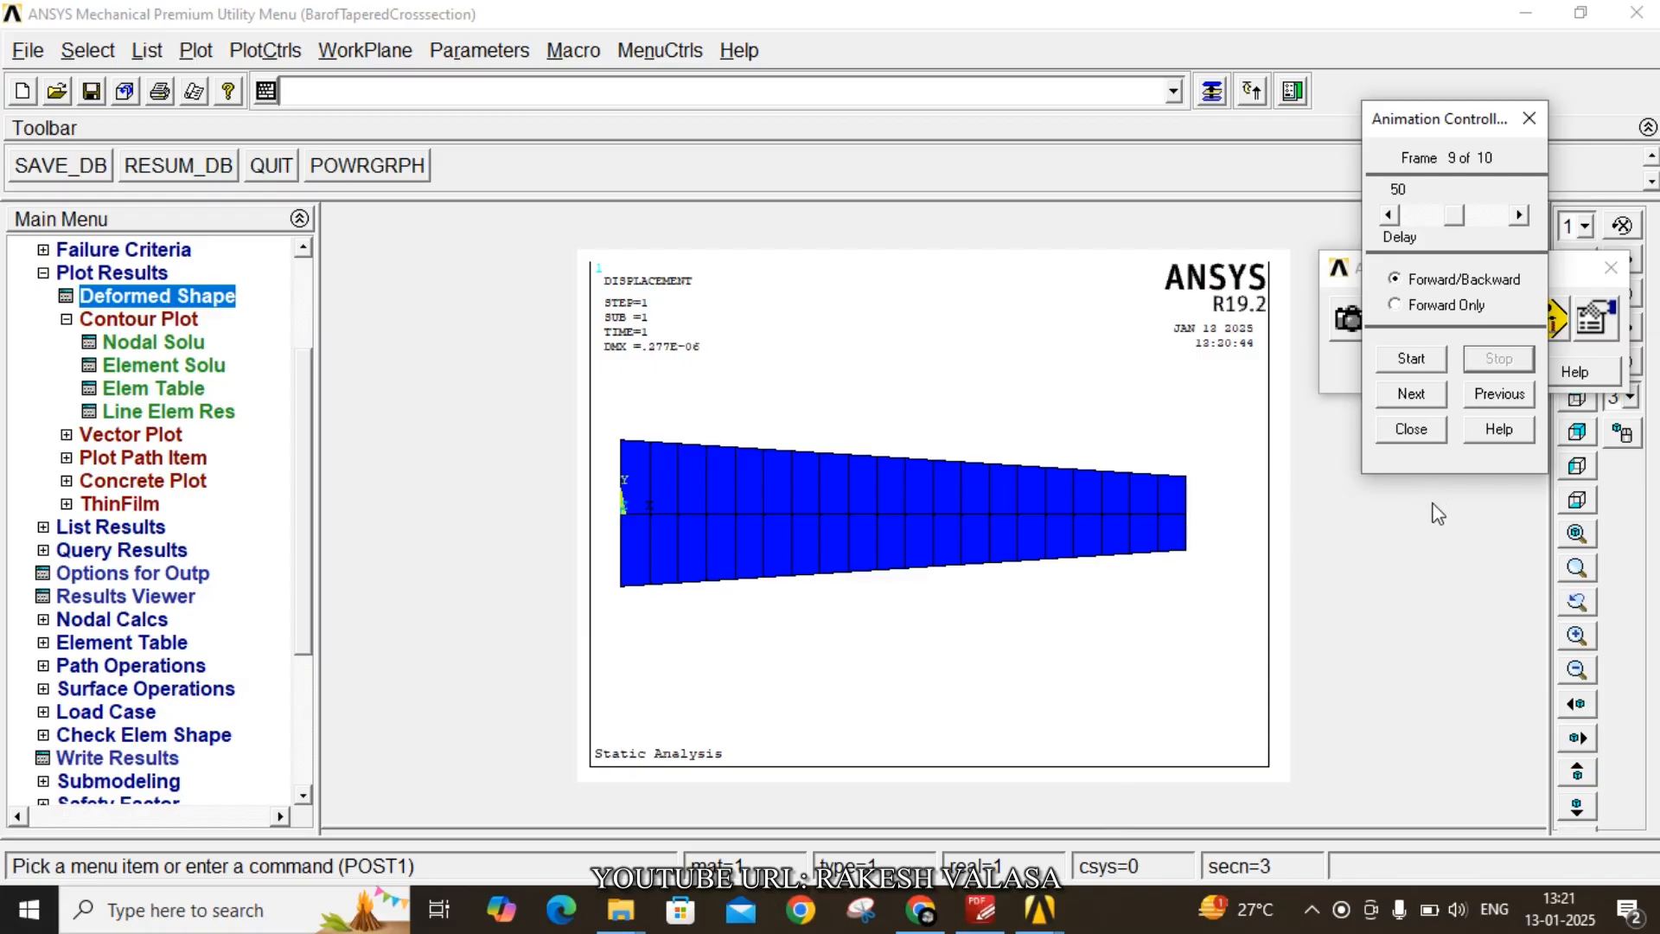
{"action": "left_click", "coordinate": [1414, 432]}
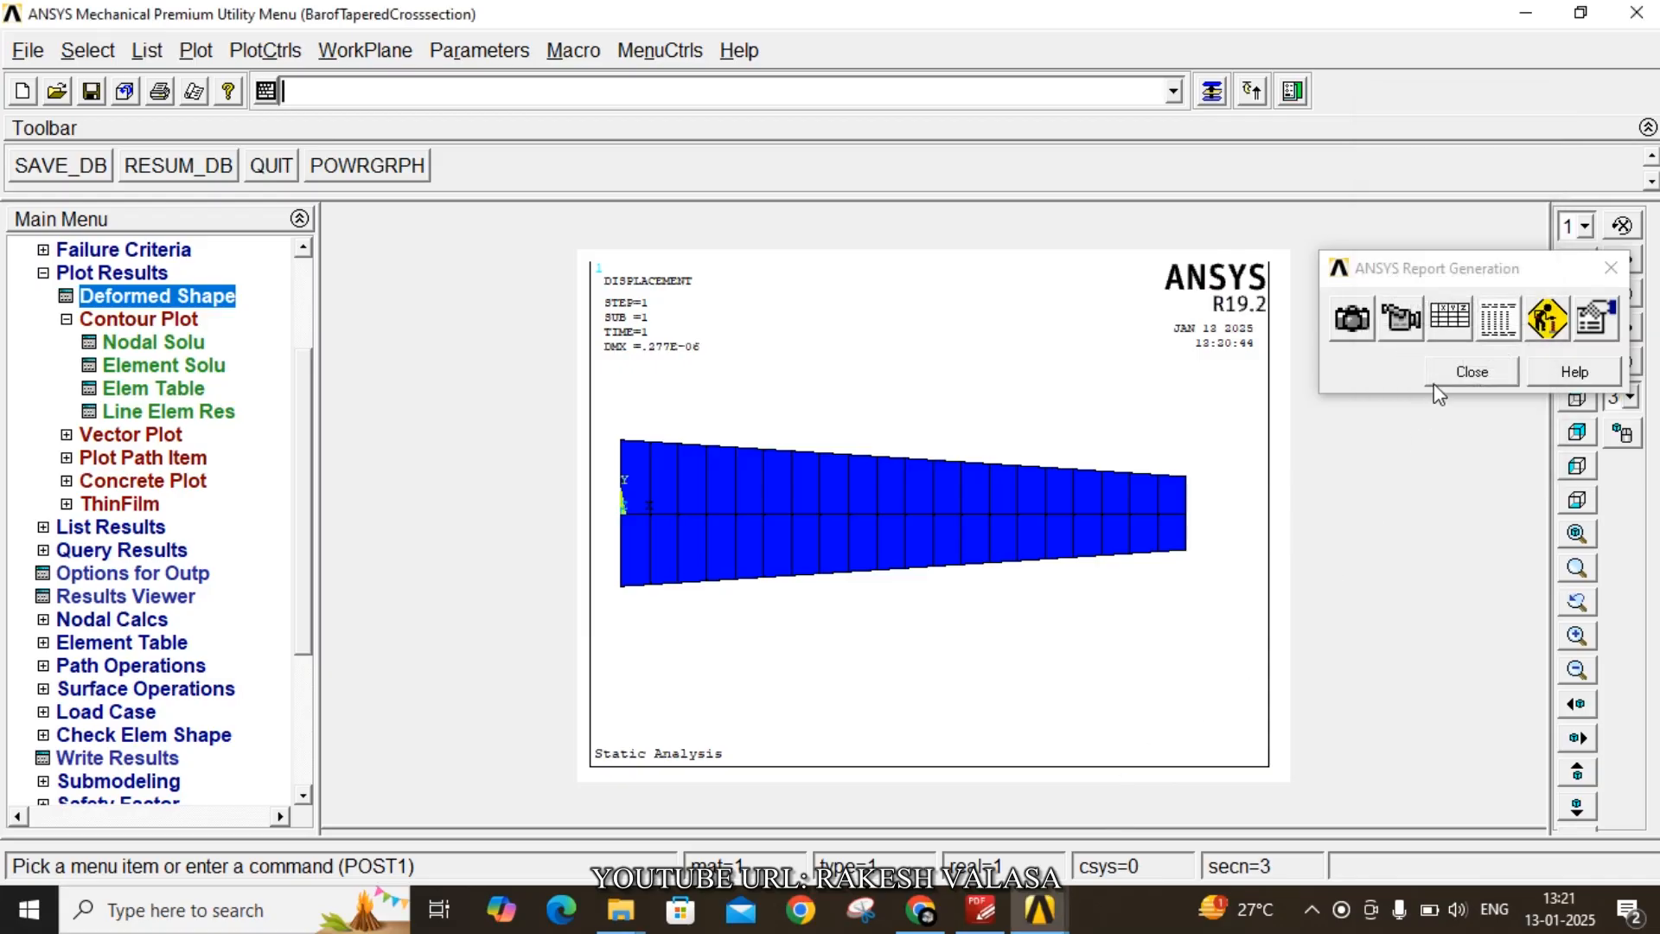
- Open the HTML report assembler and add a report heading titled 'Static Analysis' with the author's name and subtitle 'Bar of Tapered cross section'
{"action": "left_click", "coordinate": [1556, 320]}
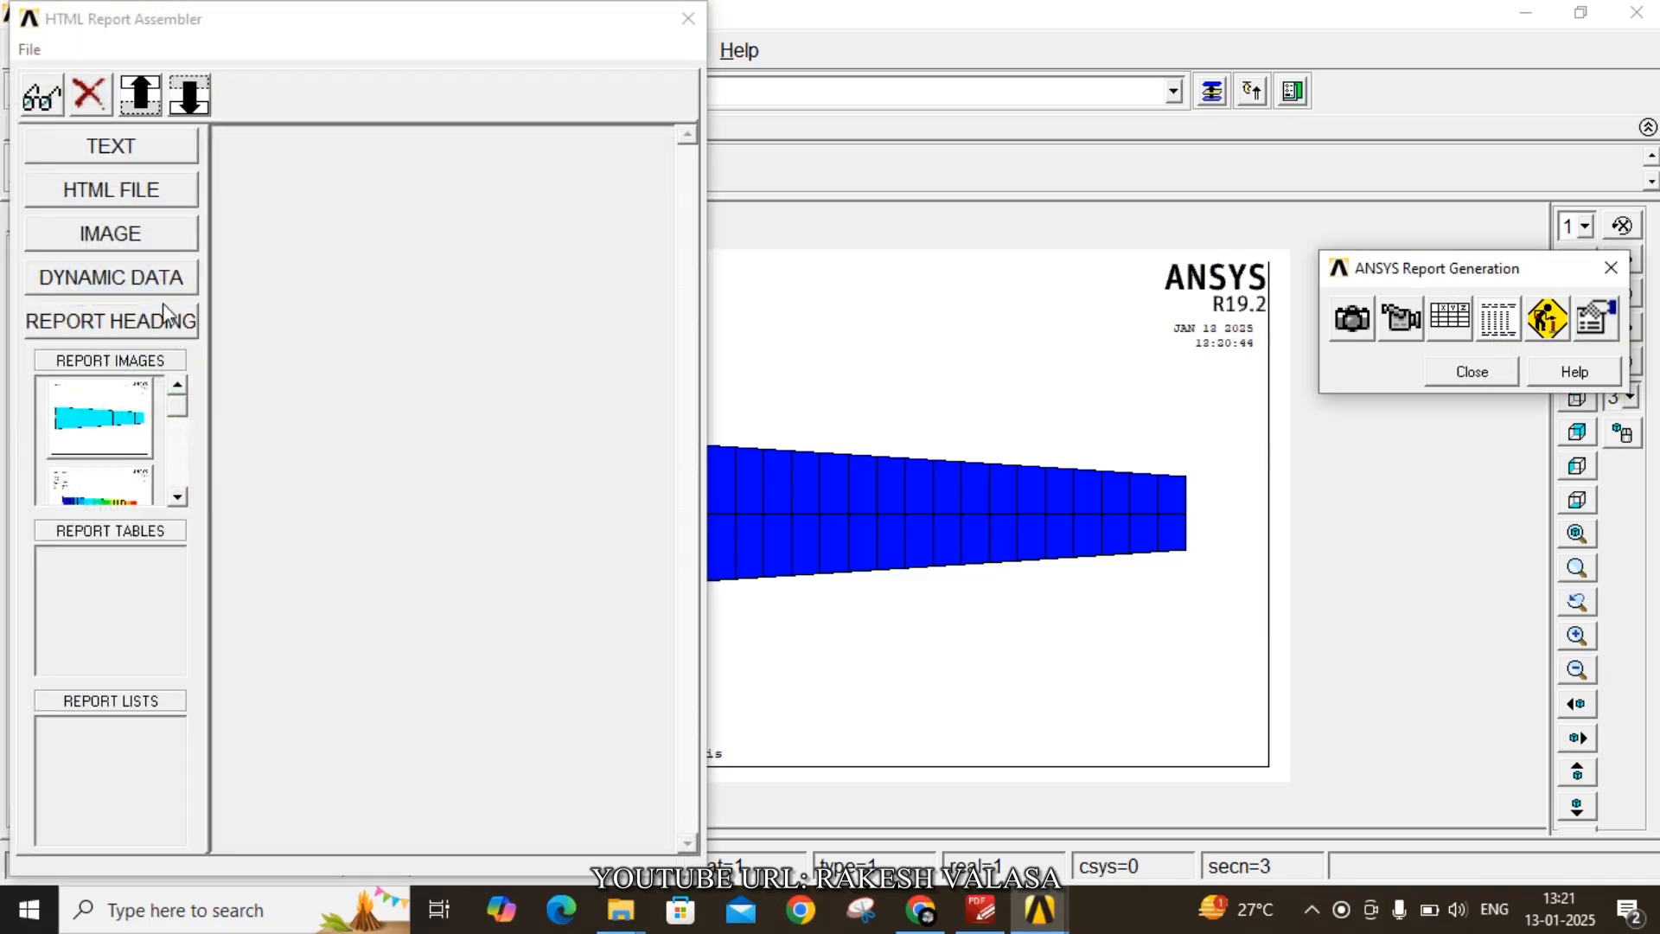
{"action": "left_click", "coordinate": [103, 322]}
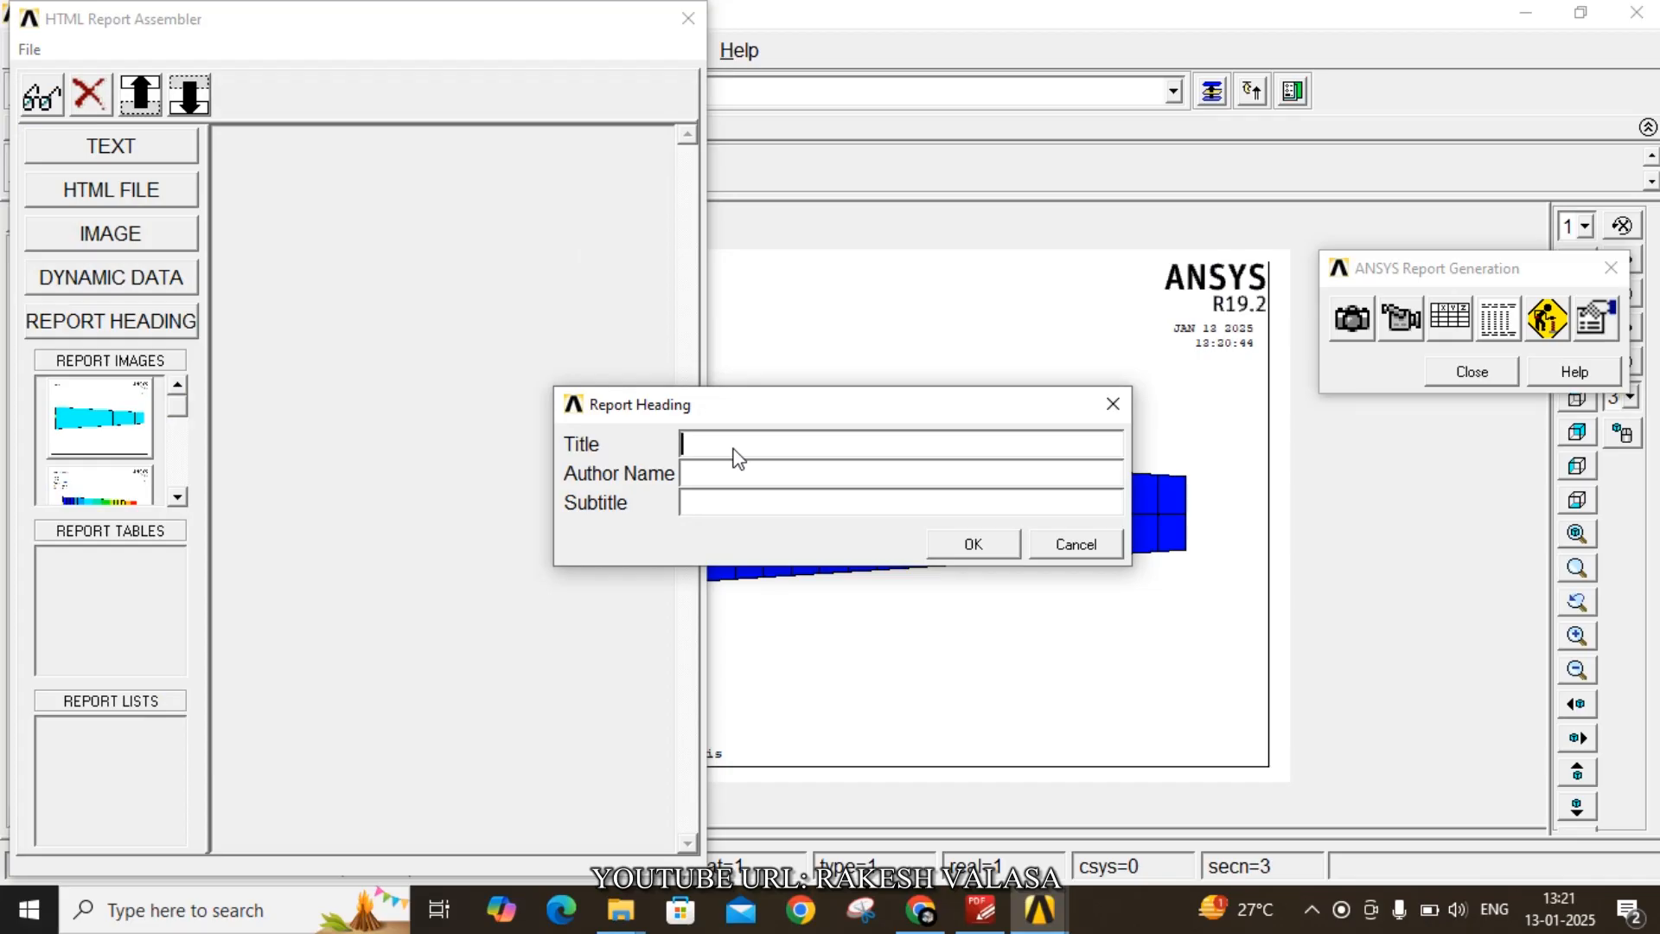
{"action": "type", "text": "Stat"}
{"action": "type", "text": "ic"}
{"action": "type", "text": "Sri V."}
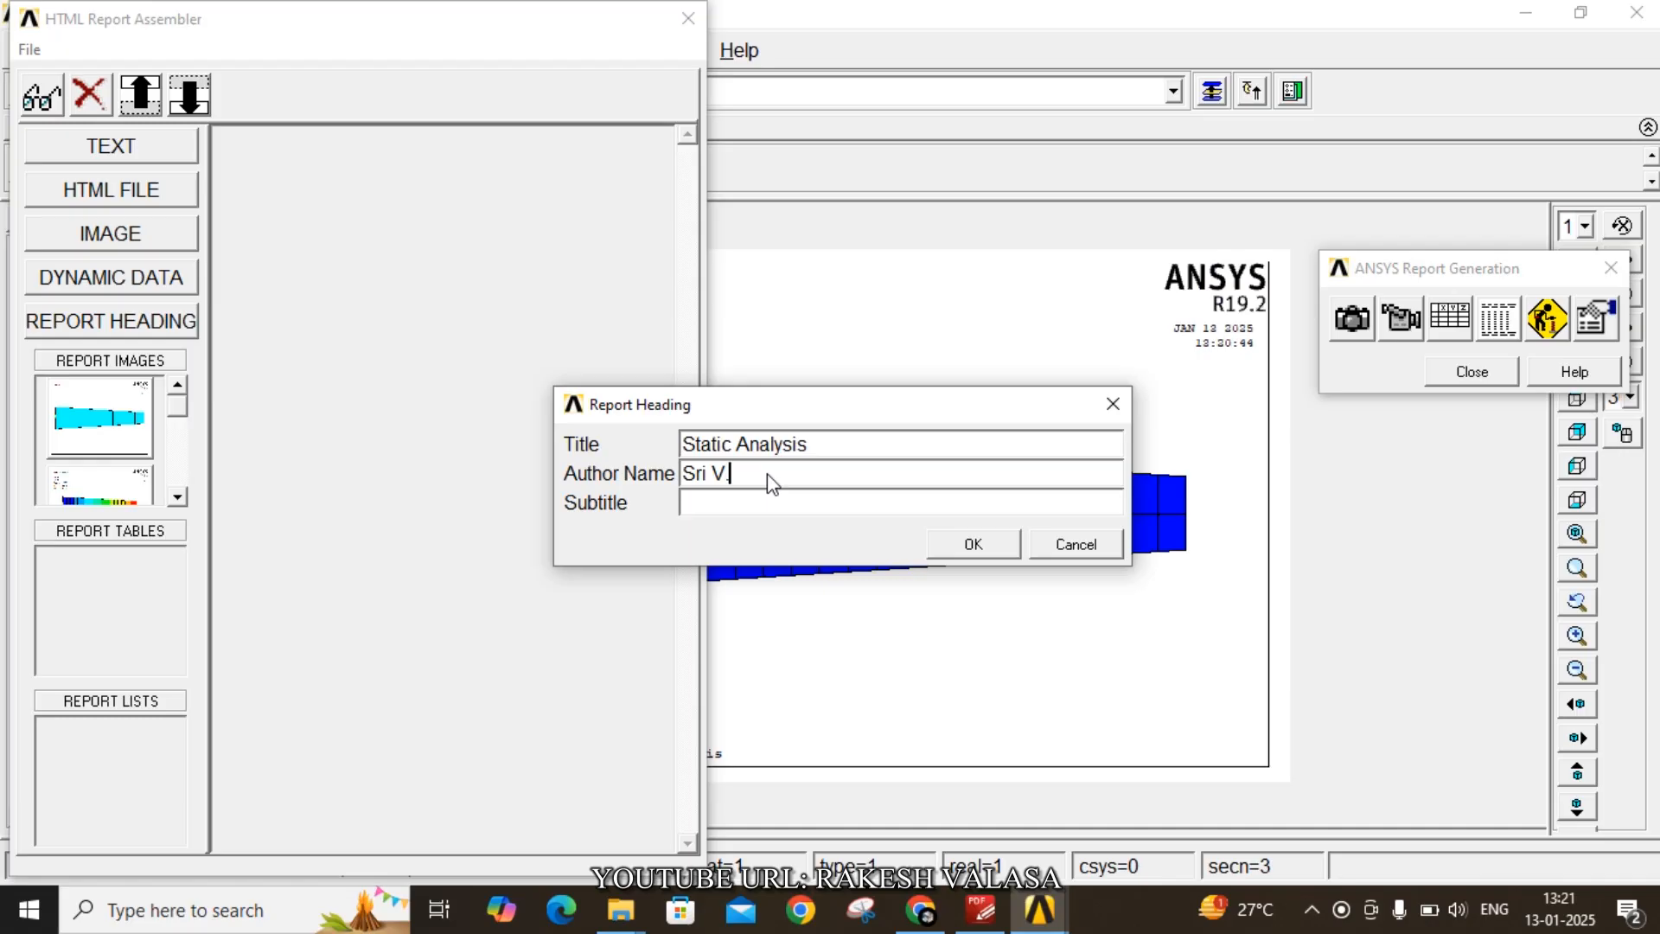
{"action": "type", "text": "akesh"}
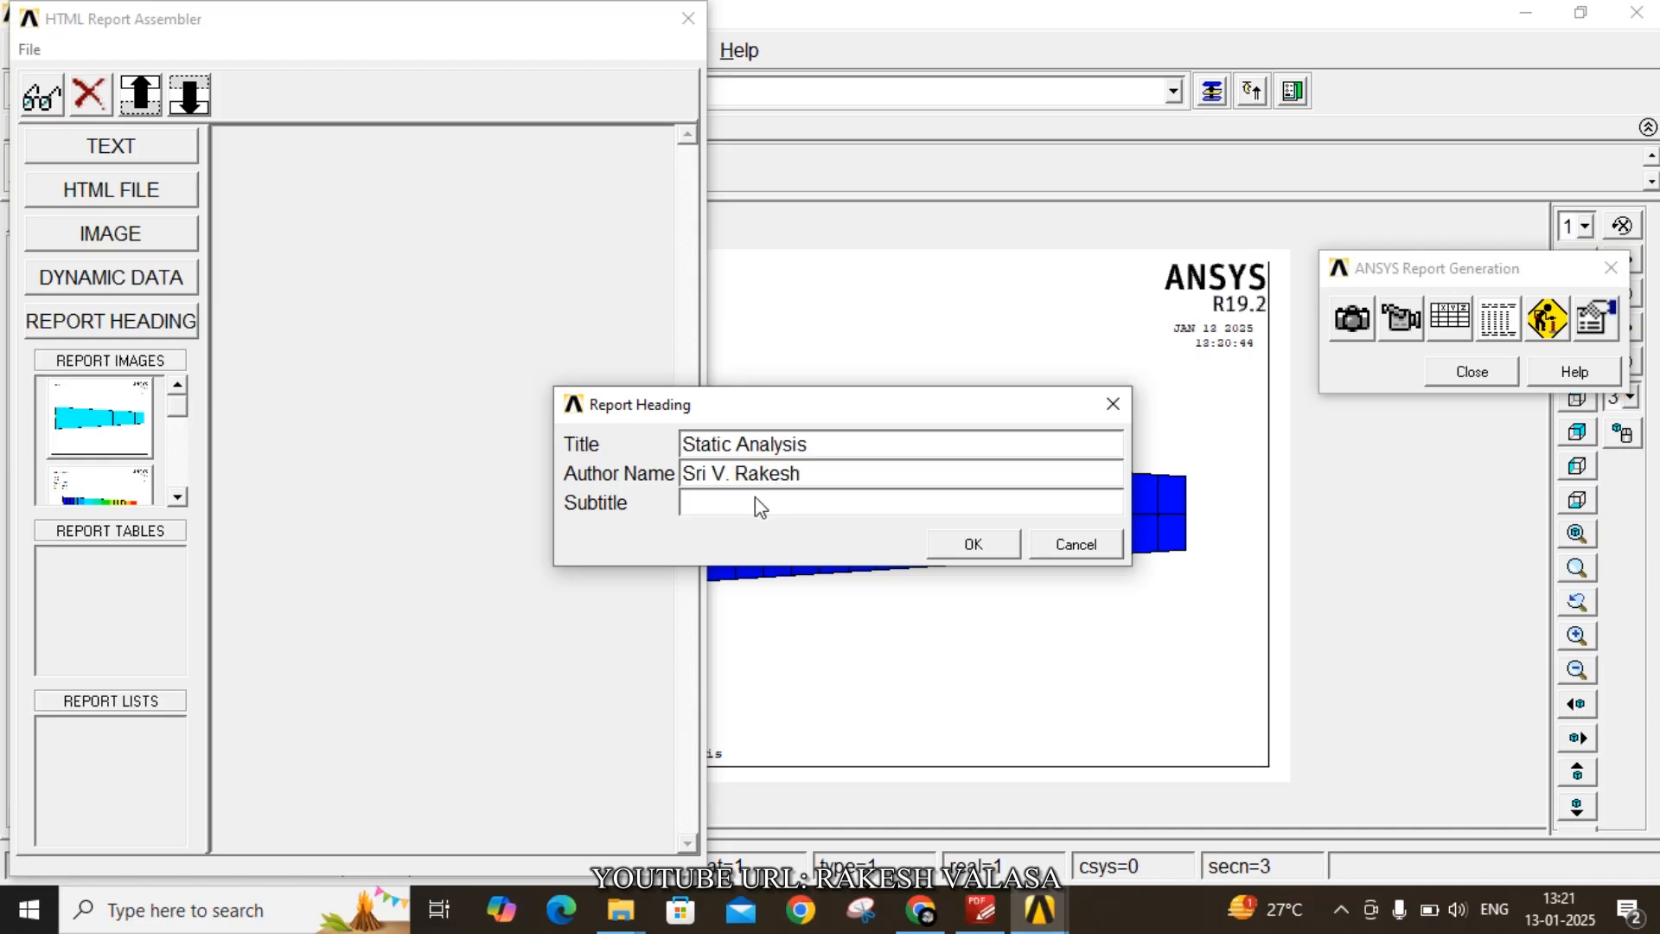
{"action": "left_click", "coordinate": [758, 506]}
{"action": "type", "text": "Bar o"}
{"action": "type", "text": "f TA"}
{"action": "type", "text": "aper"}
{"action": "type", "text": "ed cross"}
{"action": "type", "text": " s"}
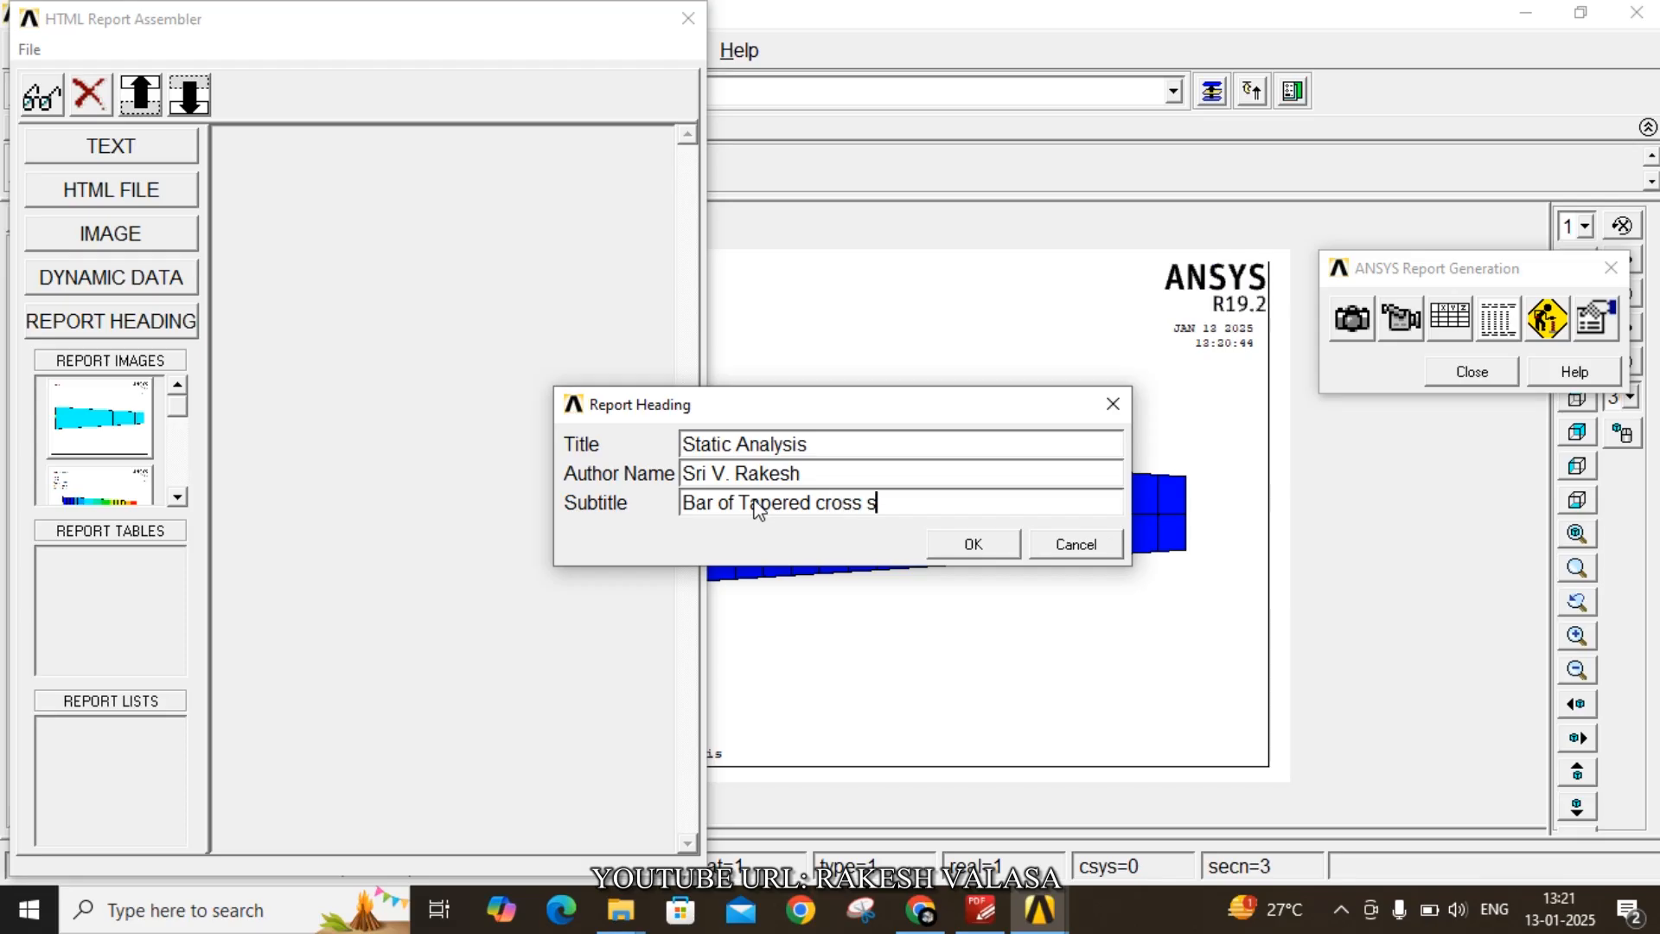
{"action": "type", "text": "ection"}
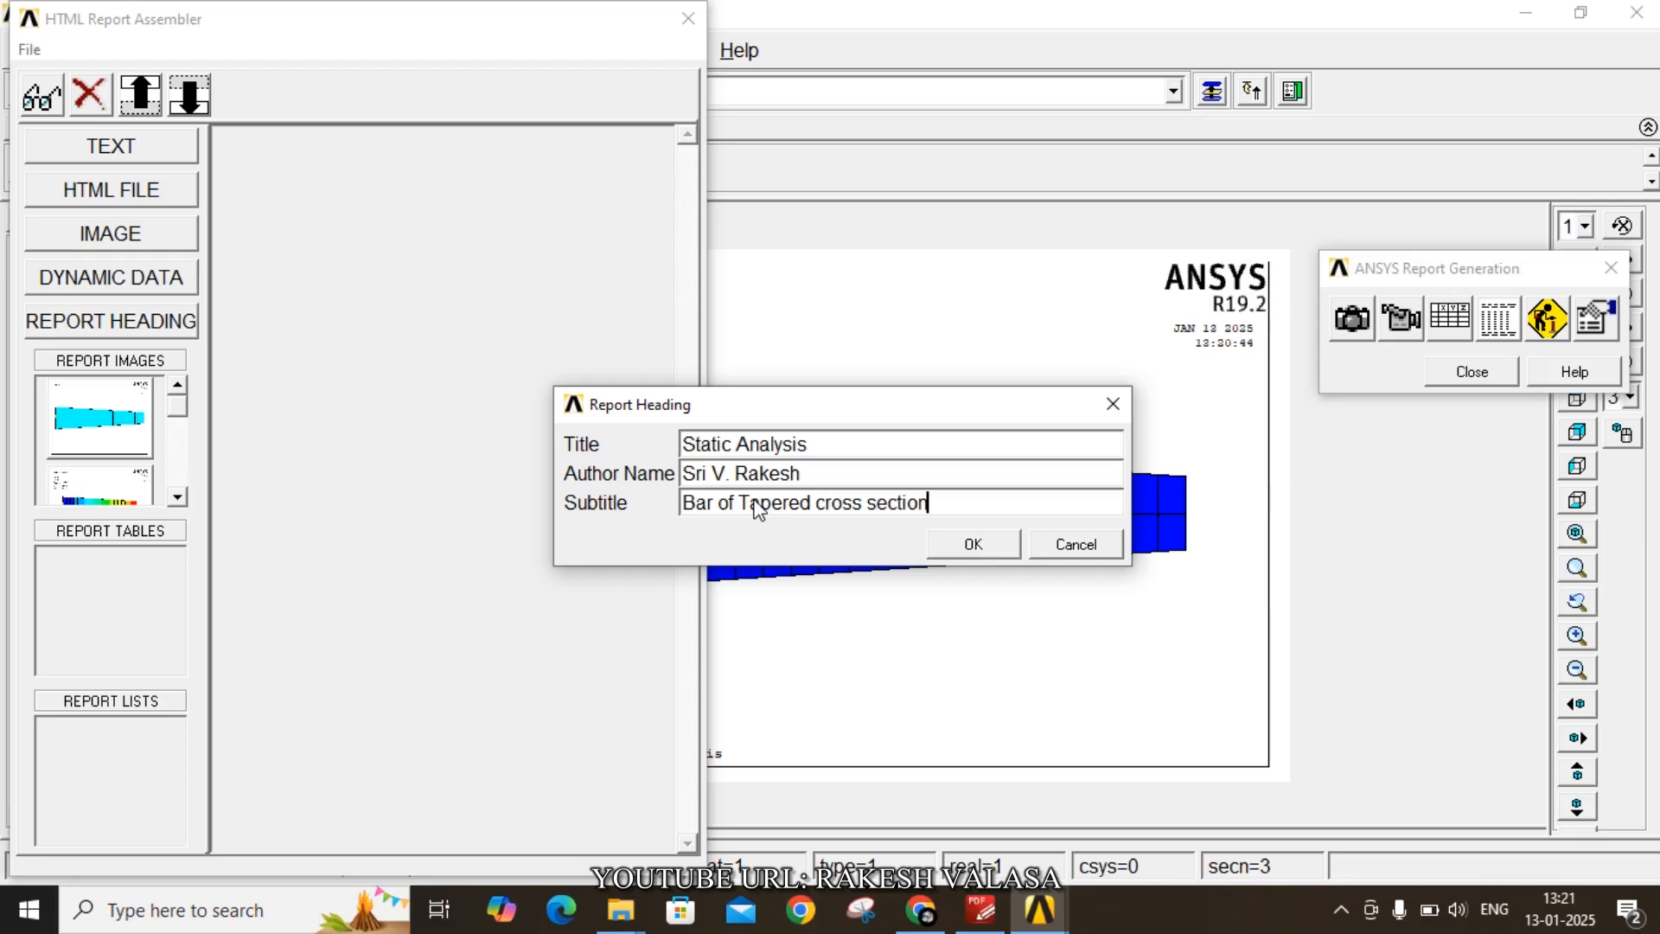
{"action": "left_click", "coordinate": [971, 544]}
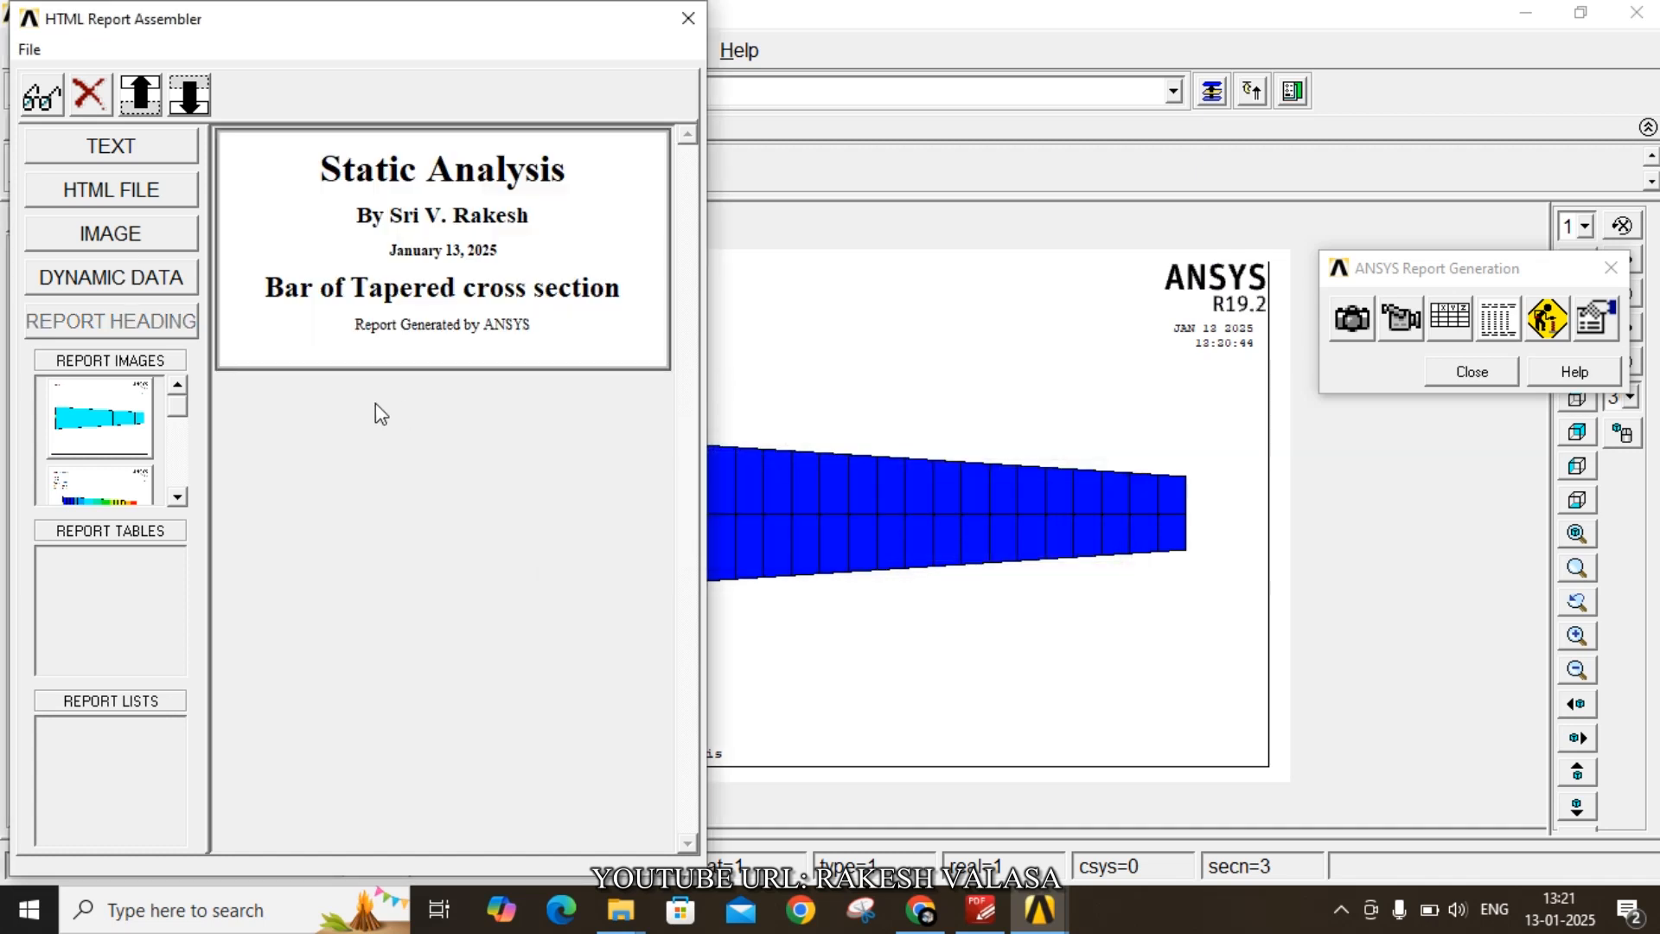
- Add each captured report image in turn to the report below the heading
{"action": "left_click", "coordinate": [128, 419]}
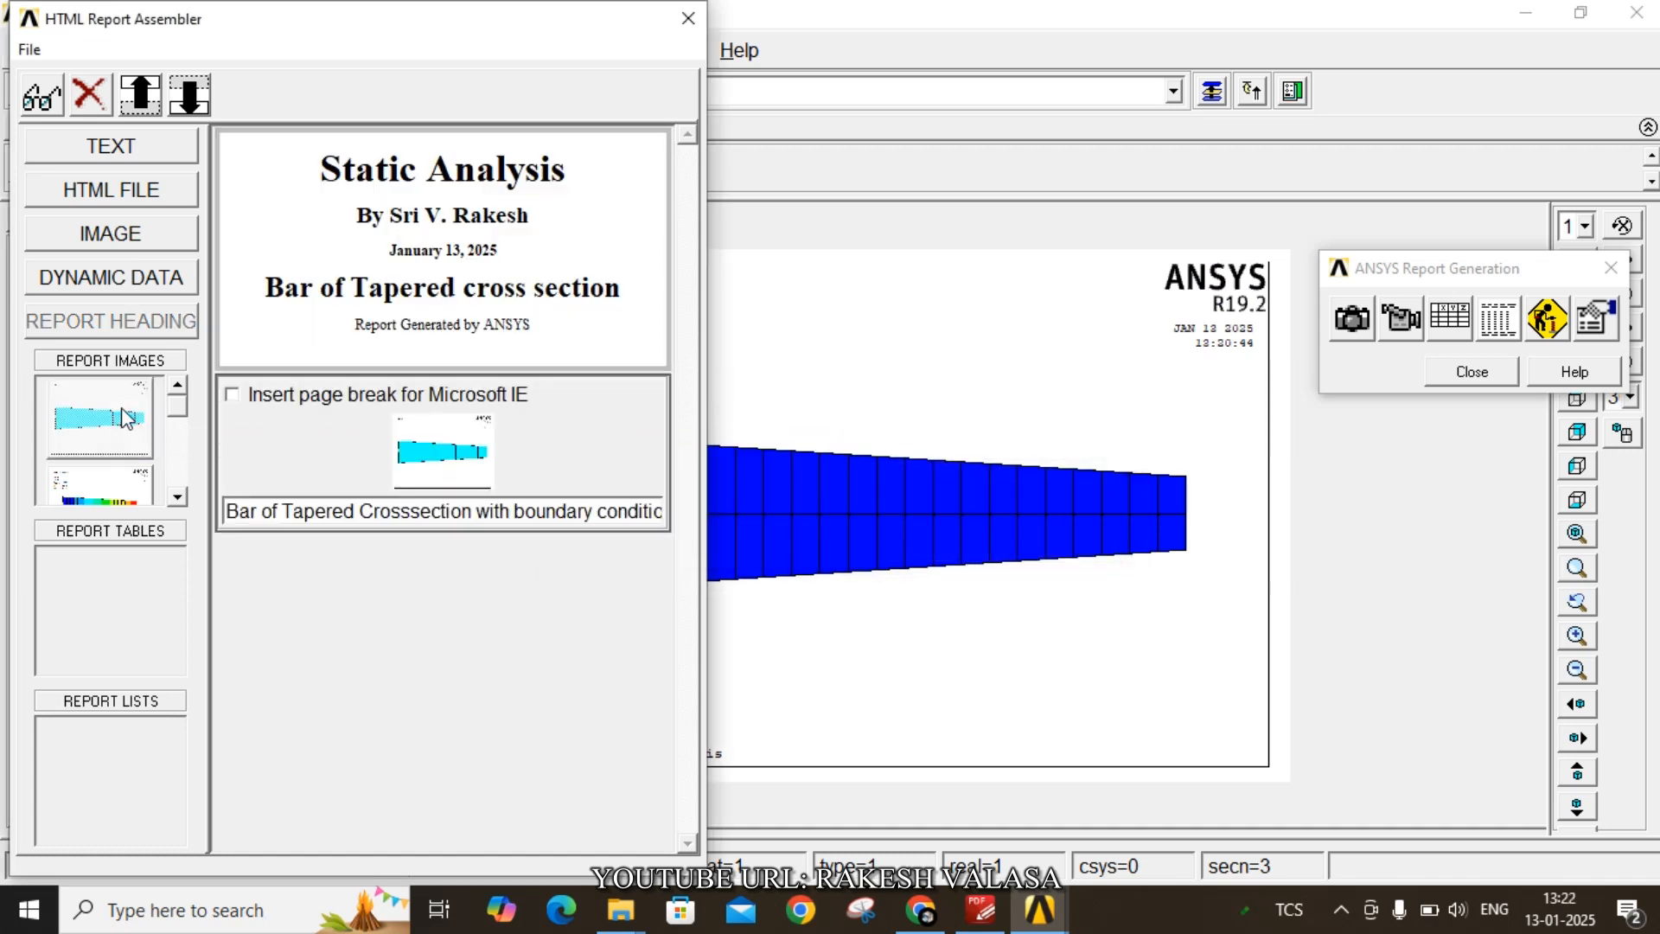
{"action": "left_click", "coordinate": [113, 482]}
{"action": "left_click", "coordinate": [178, 499]}
{"action": "left_click", "coordinate": [178, 499]}
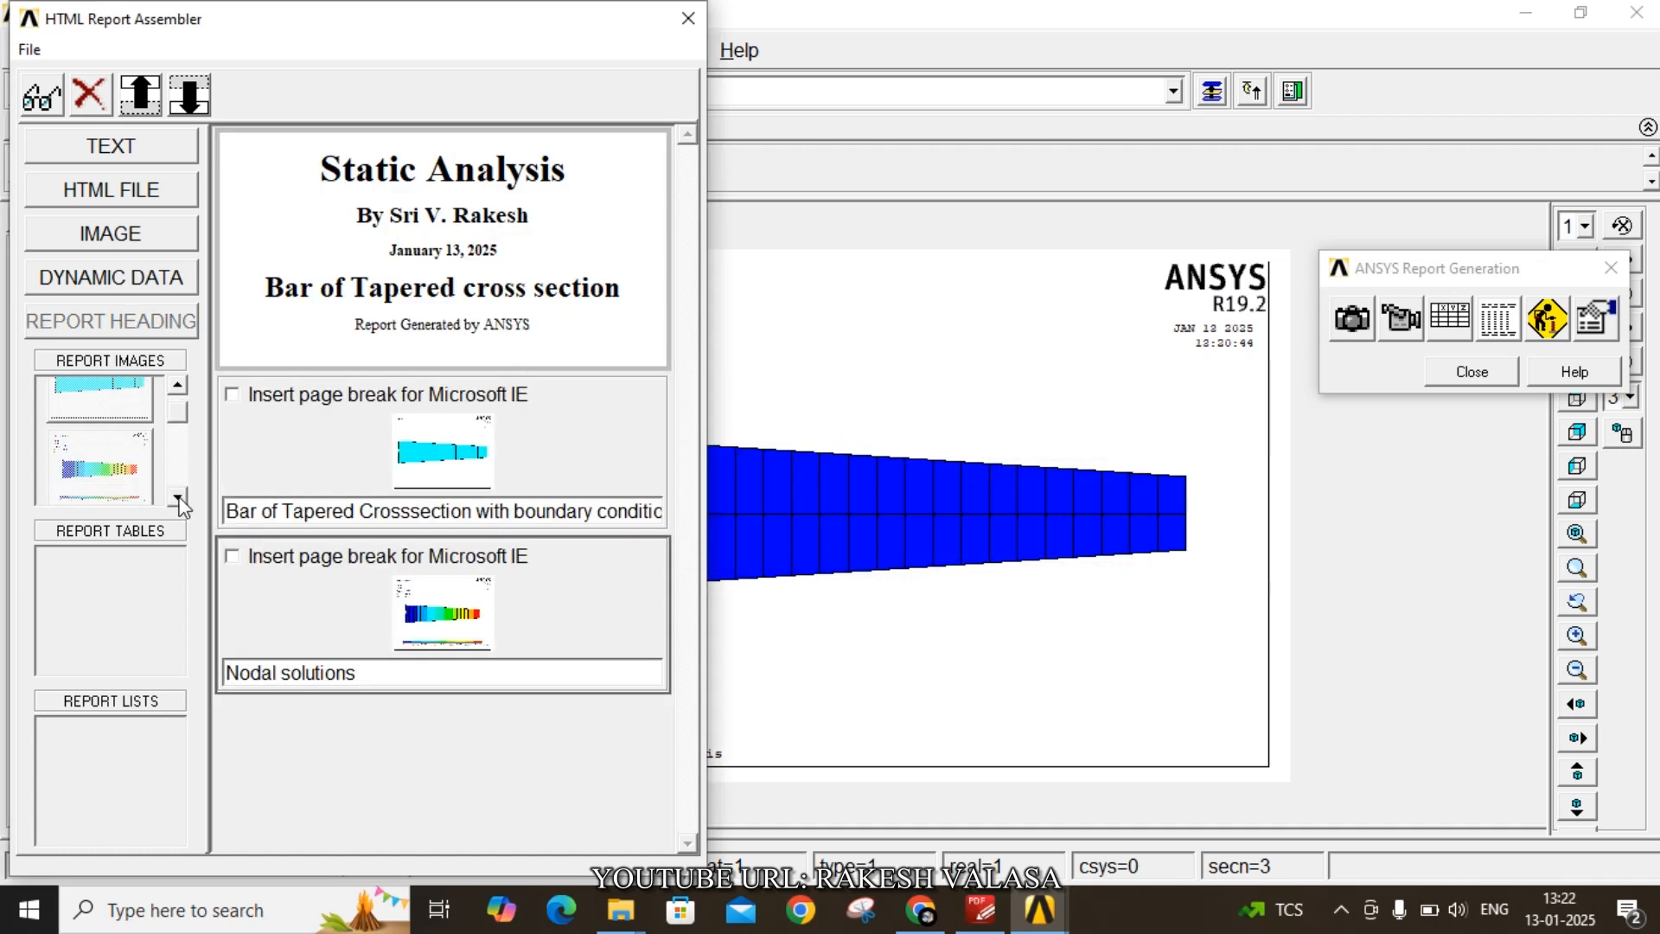
{"action": "left_click", "coordinate": [179, 499]}
{"action": "left_click", "coordinate": [179, 499]}
{"action": "left_click", "coordinate": [179, 499]}
{"action": "left_click", "coordinate": [113, 460]}
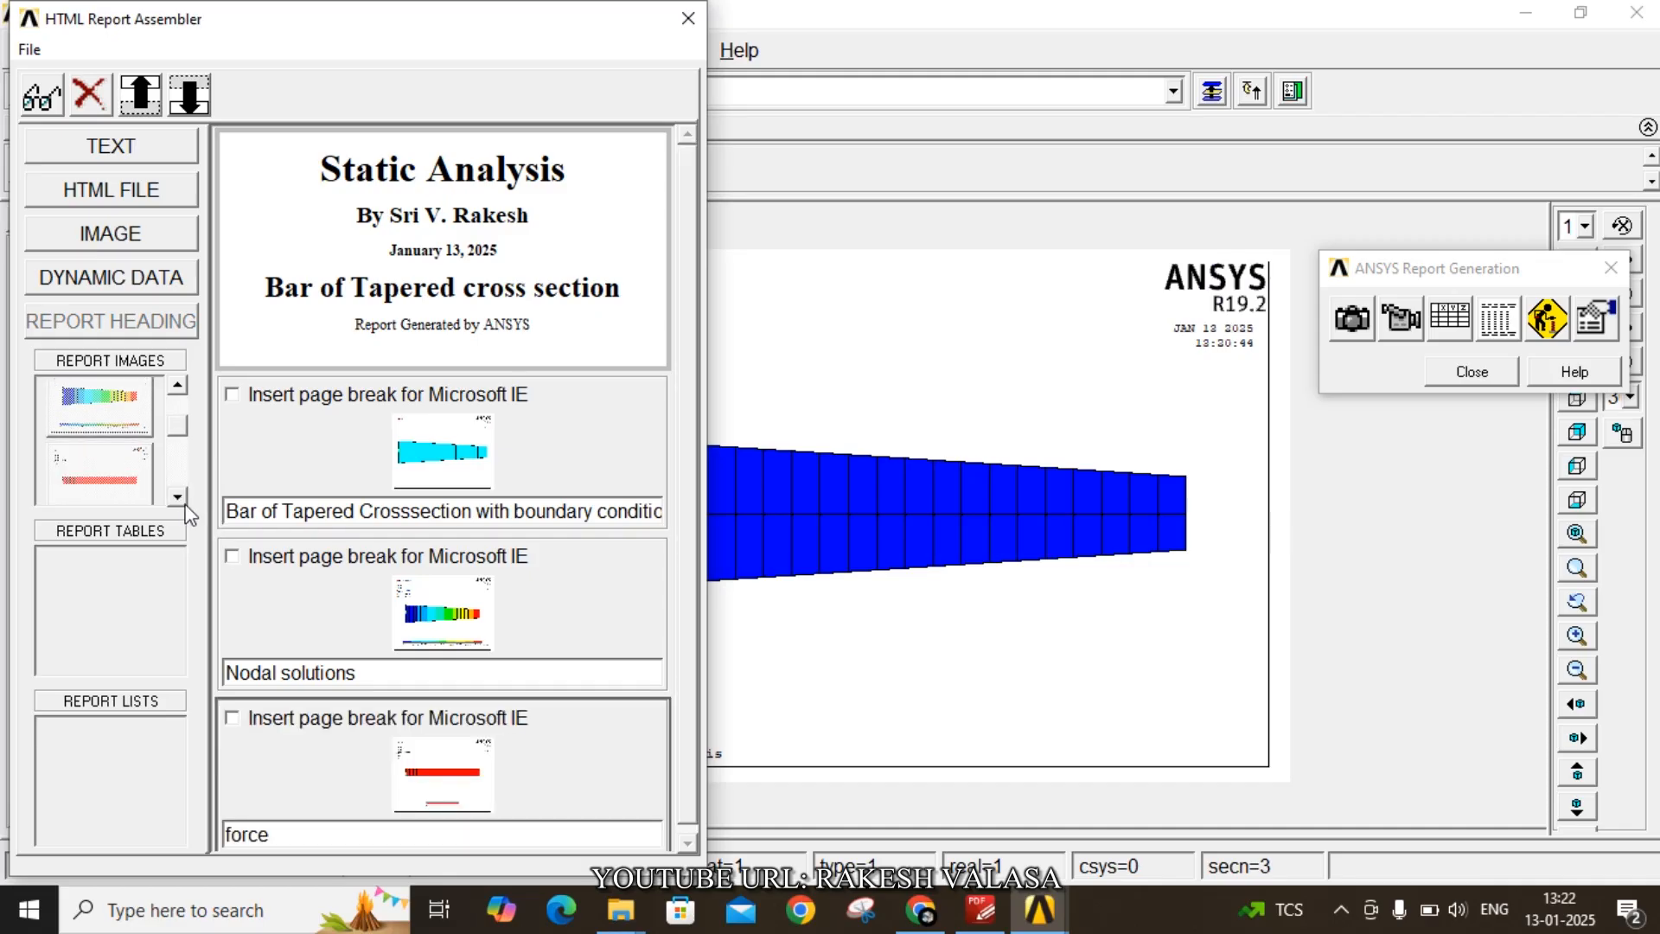
{"action": "left_click", "coordinate": [180, 501]}
{"action": "left_click", "coordinate": [180, 502]}
{"action": "left_click", "coordinate": [179, 501]}
{"action": "left_click", "coordinate": [180, 501]}
{"action": "left_click", "coordinate": [180, 502]}
{"action": "left_click", "coordinate": [180, 501]}
{"action": "left_click", "coordinate": [130, 484]}
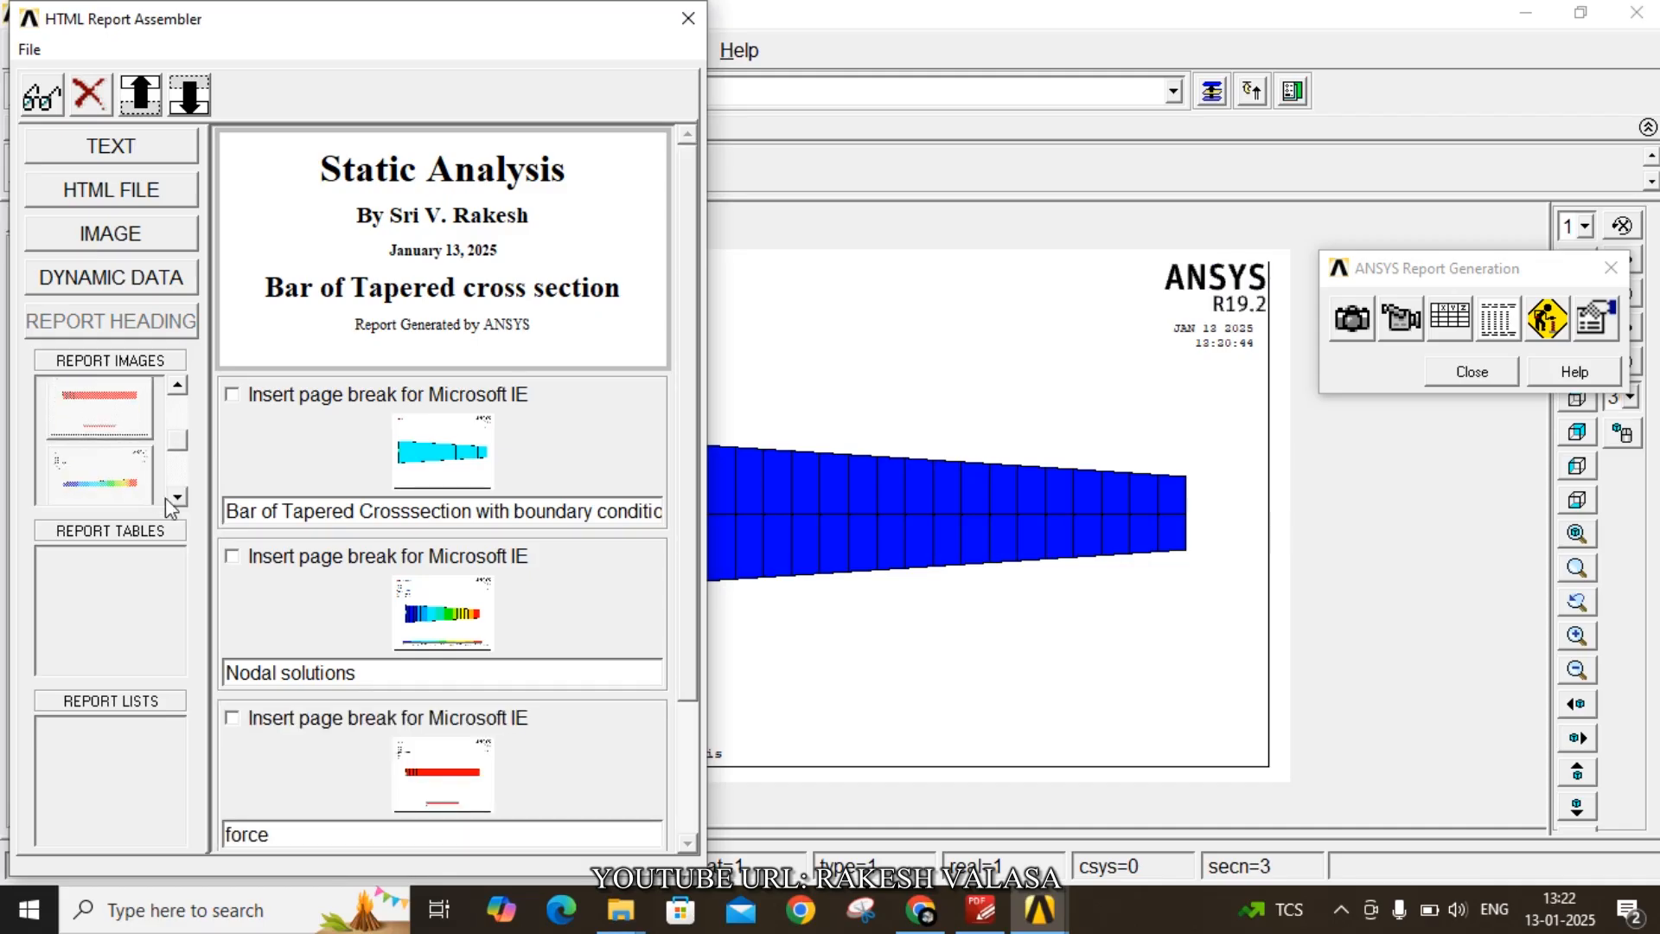
{"action": "left_click", "coordinate": [175, 500]}
{"action": "left_click", "coordinate": [175, 501]}
{"action": "left_click", "coordinate": [175, 501]}
{"action": "left_click", "coordinate": [176, 501]}
{"action": "left_click", "coordinate": [176, 501]}
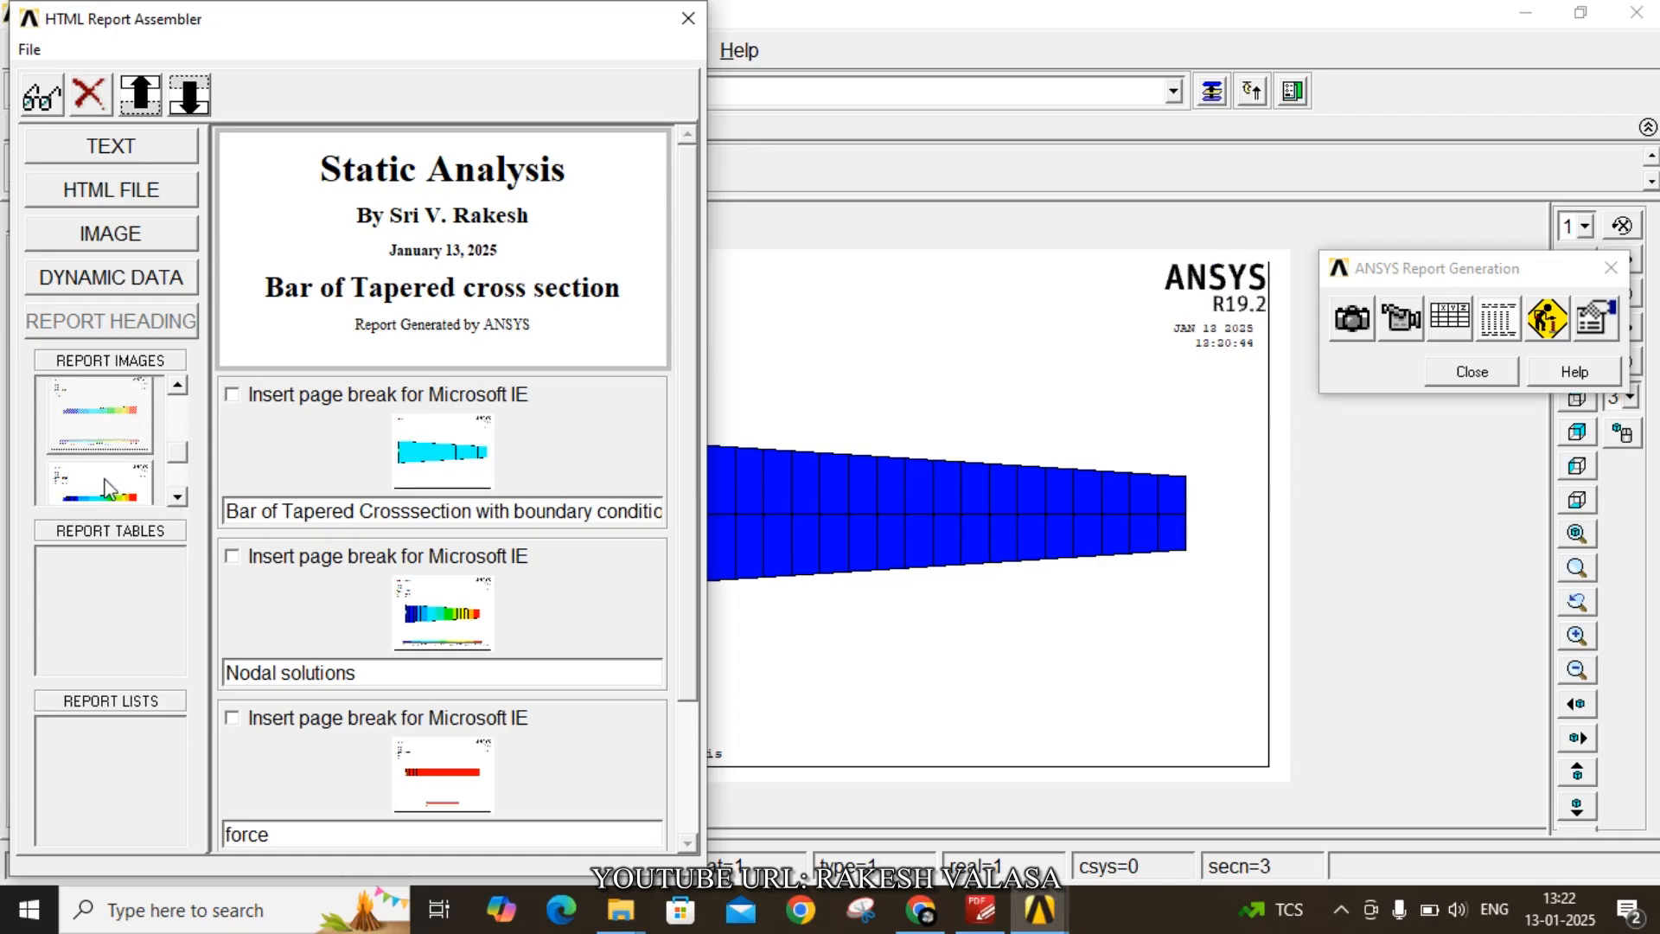
{"action": "left_click", "coordinate": [103, 481]}
{"action": "left_click", "coordinate": [179, 499]}
{"action": "left_click", "coordinate": [179, 499]}
{"action": "left_click", "coordinate": [179, 499]}
{"action": "left_click", "coordinate": [179, 499]}
{"action": "left_click", "coordinate": [179, 499]}
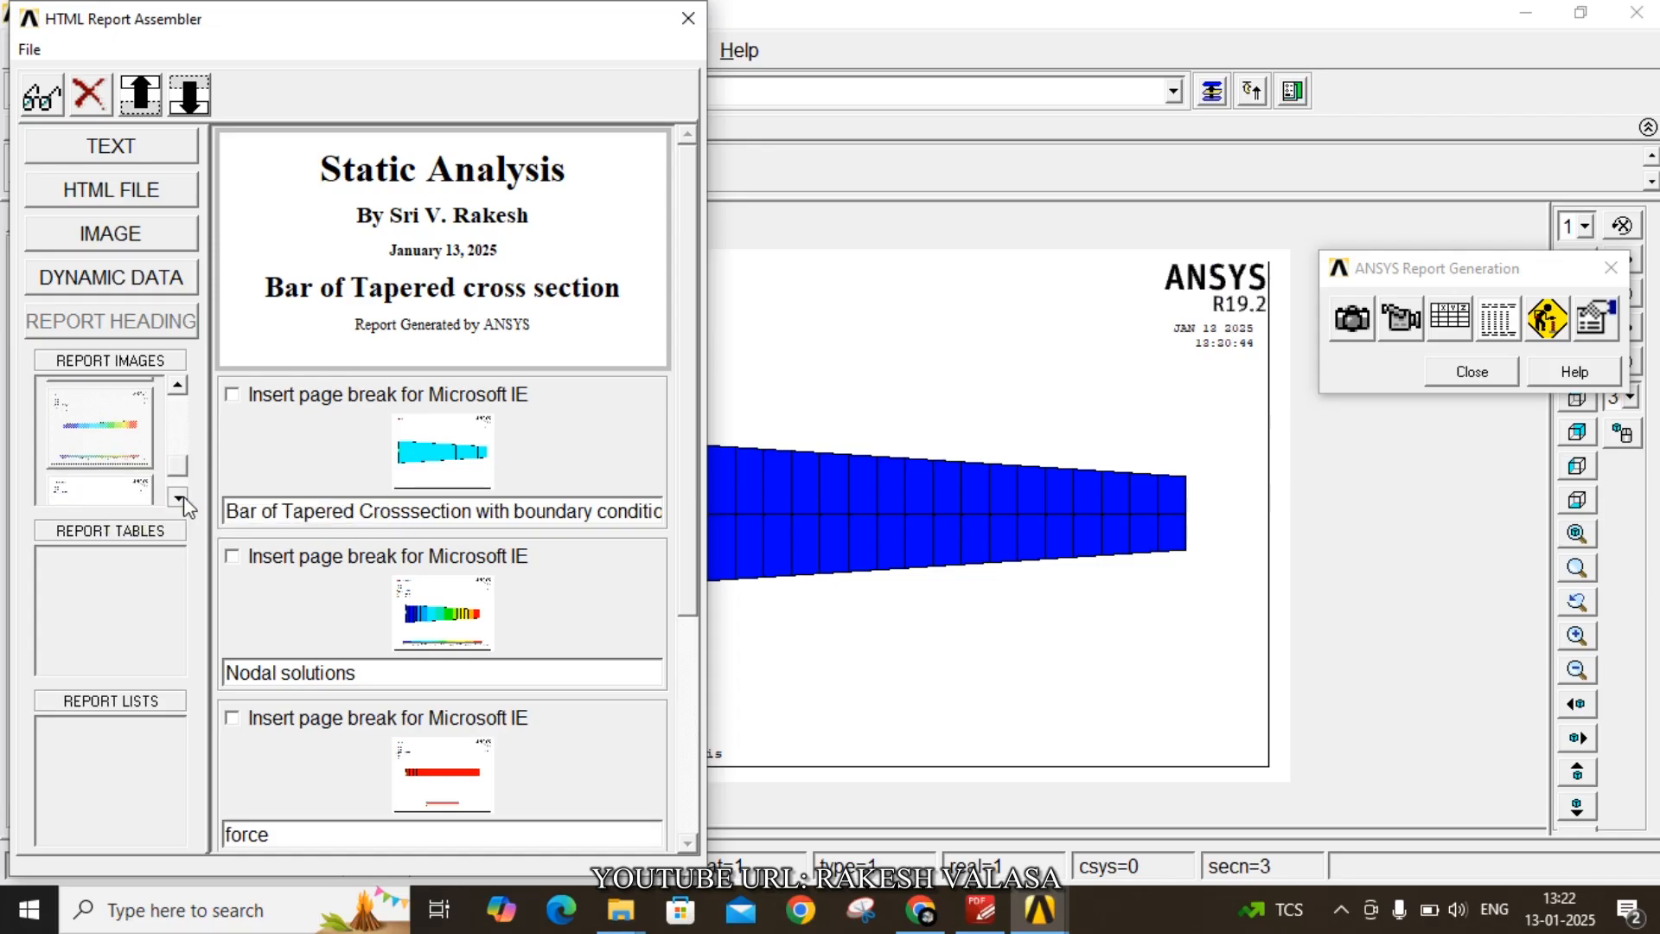
{"action": "left_click", "coordinate": [179, 499]}
{"action": "left_click", "coordinate": [179, 499]}
{"action": "left_click", "coordinate": [151, 476]}
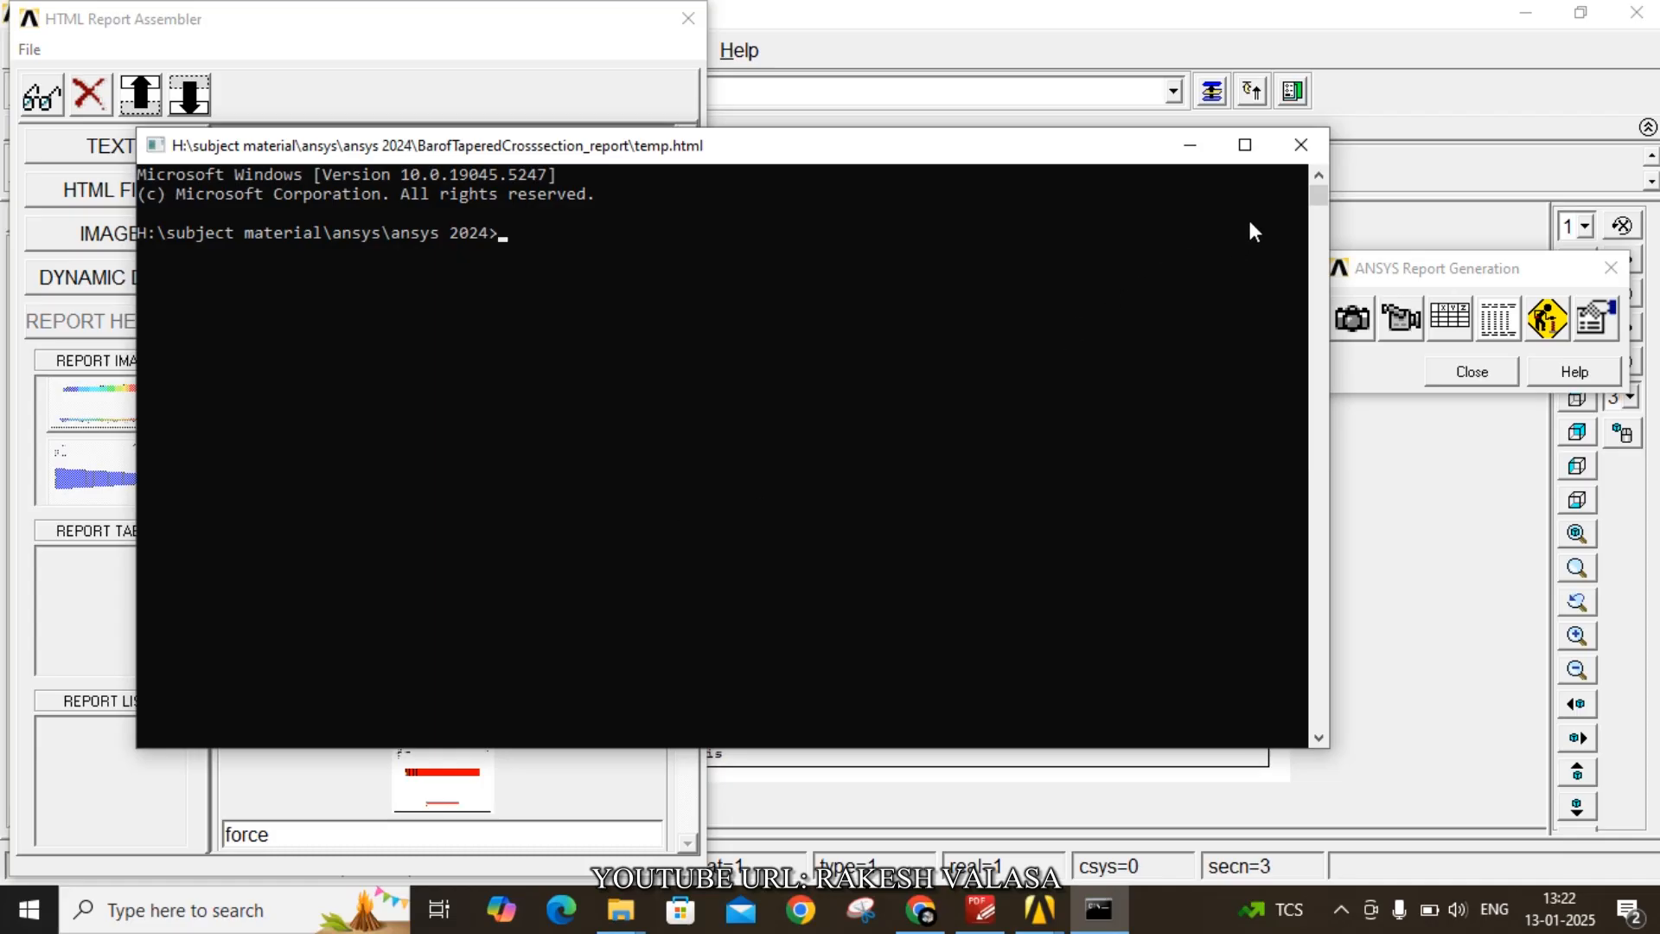
- Open the generated temp.html report from the BarofTaperedCrosssection_report folder in the browser and review it
{"action": "left_click", "coordinate": [1300, 146]}
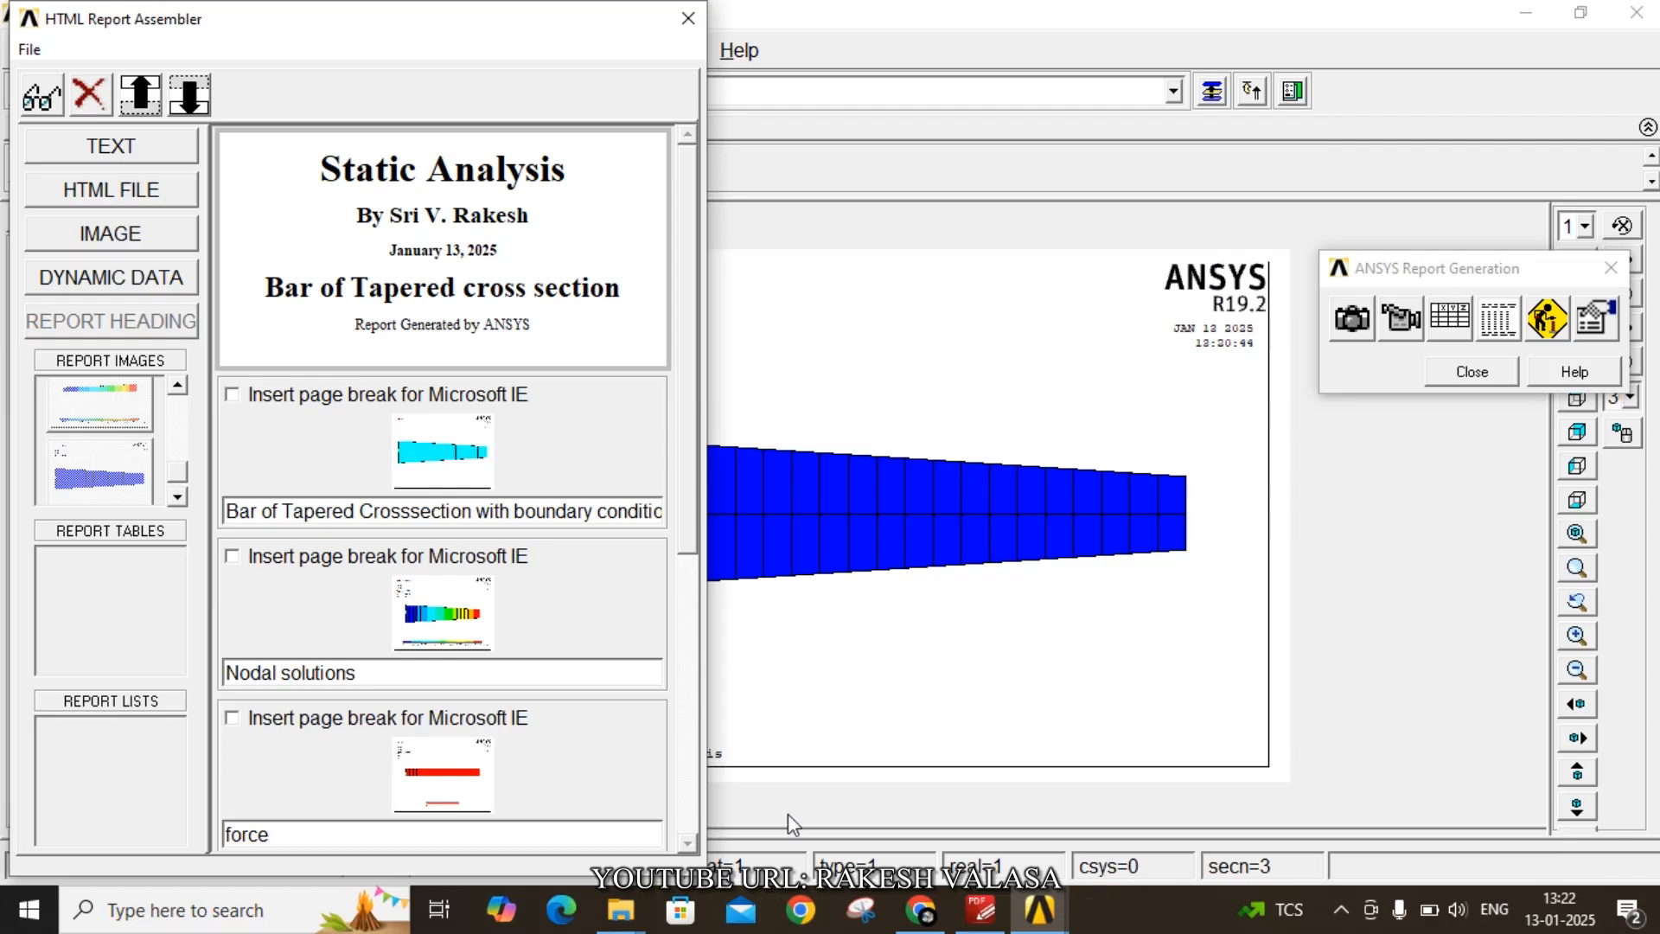
{"action": "left_click", "coordinate": [621, 910]}
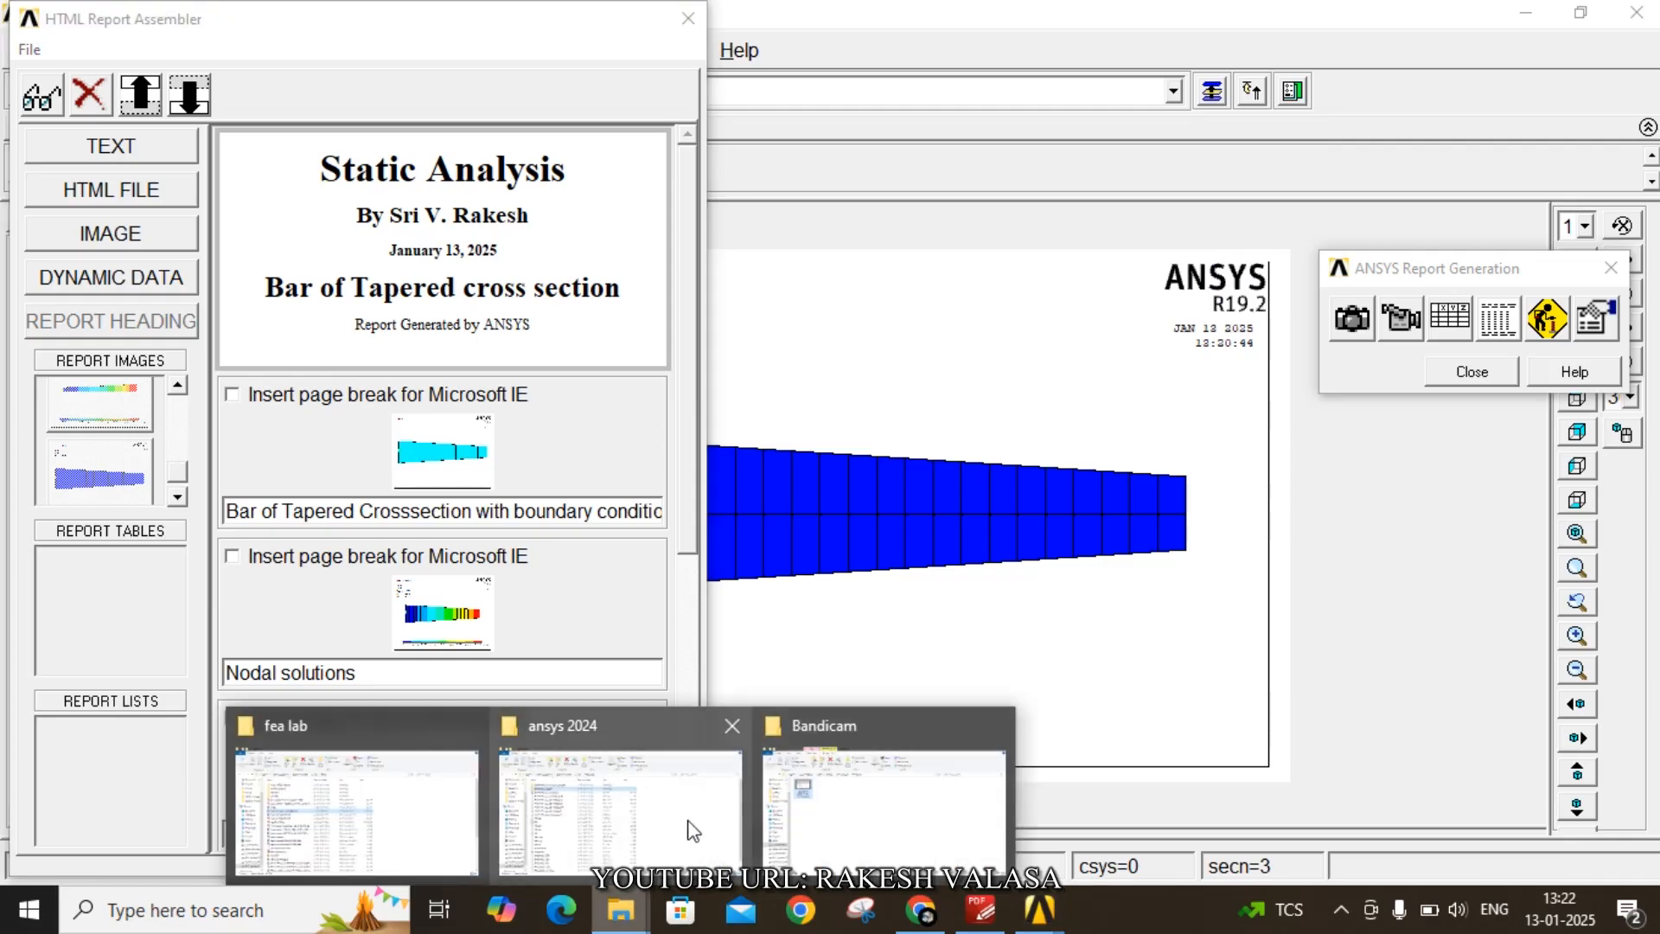
{"action": "left_click", "coordinate": [689, 829]}
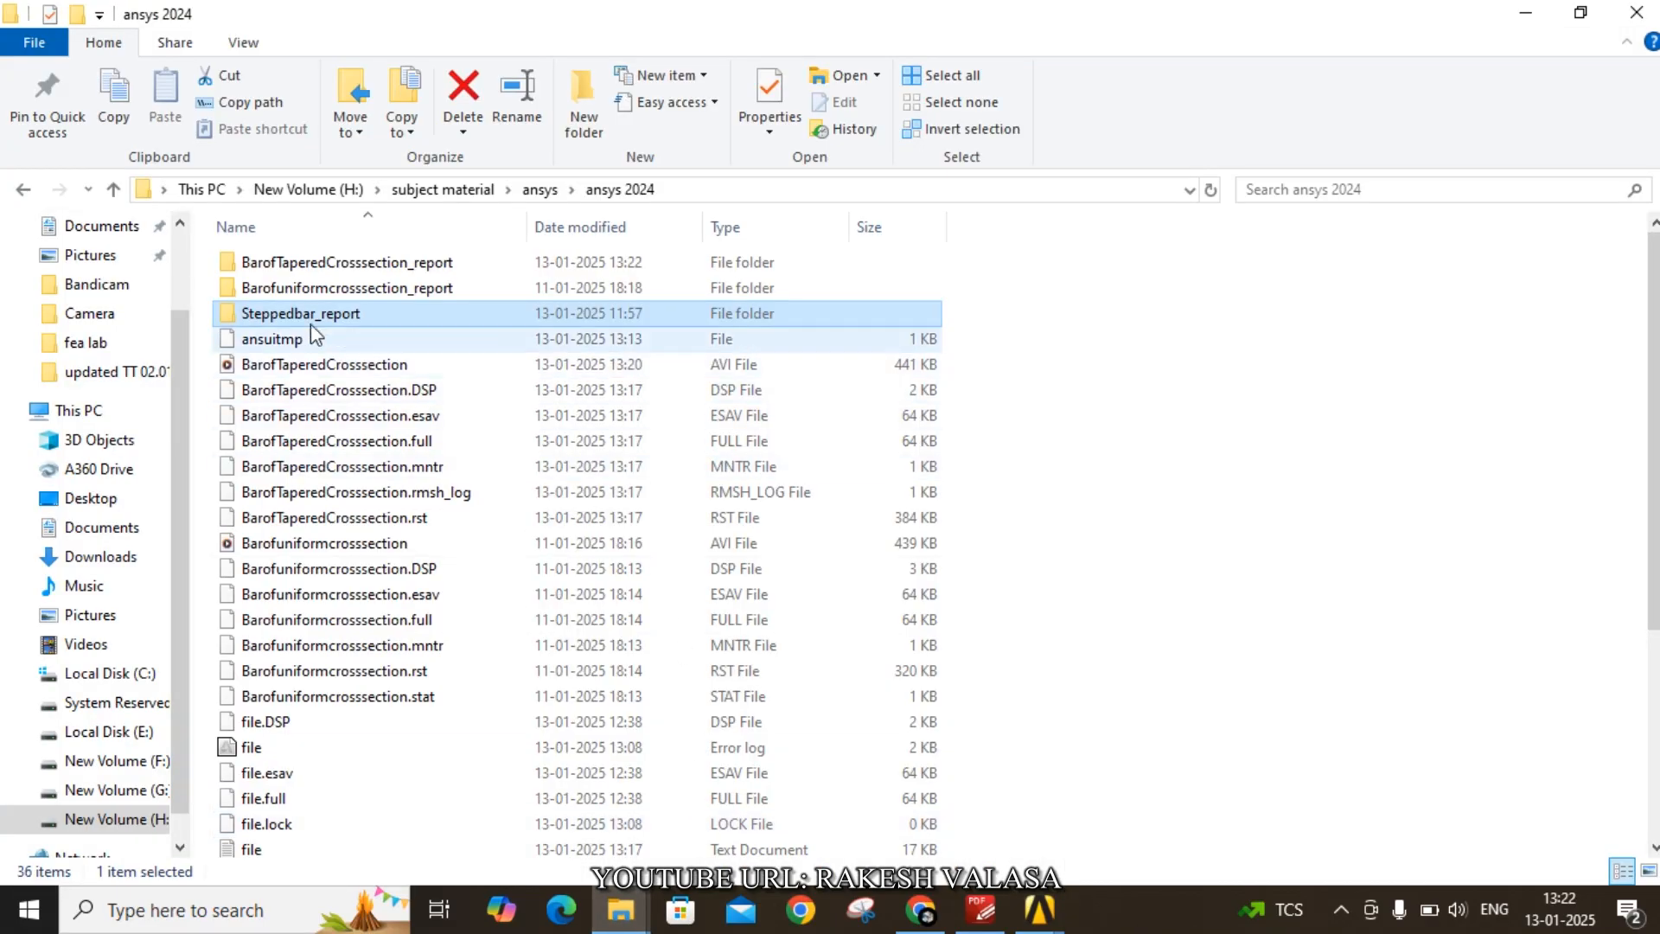
{"action": "double_click", "coordinate": [307, 263]}
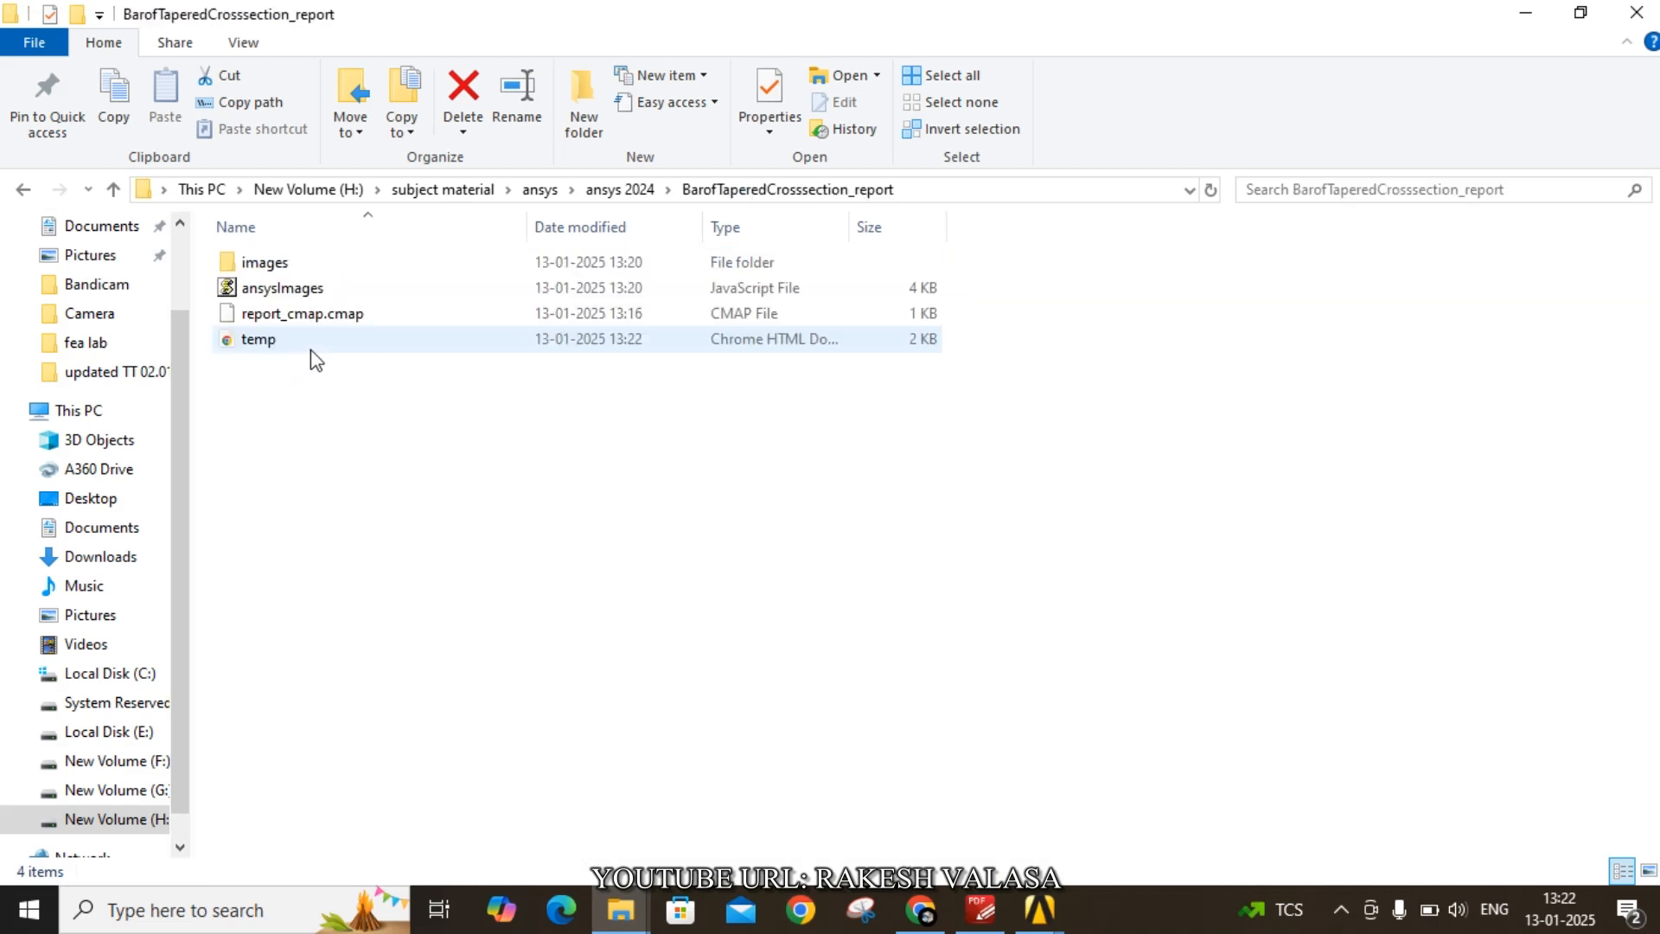
{"action": "double_click", "coordinate": [275, 342]}
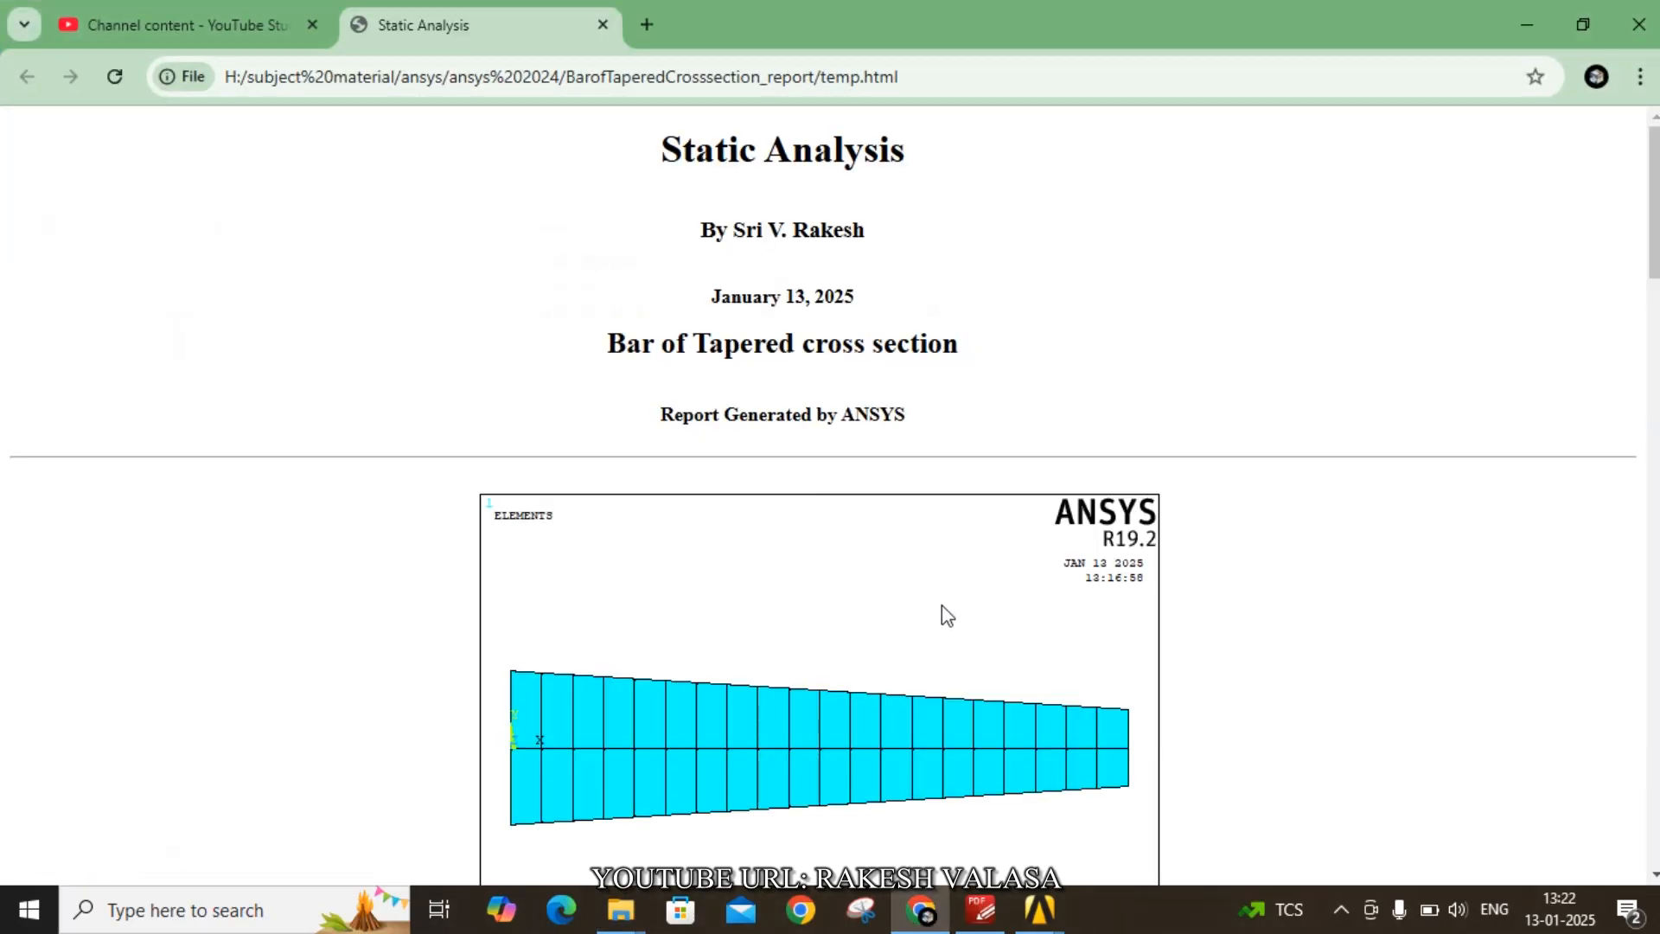
{"action": "scroll", "coordinate": [943, 616], "scroll_direction": "down", "scroll_amount": 15}
{"action": "scroll", "coordinate": [956, 616], "scroll_direction": "down", "scroll_amount": 10}
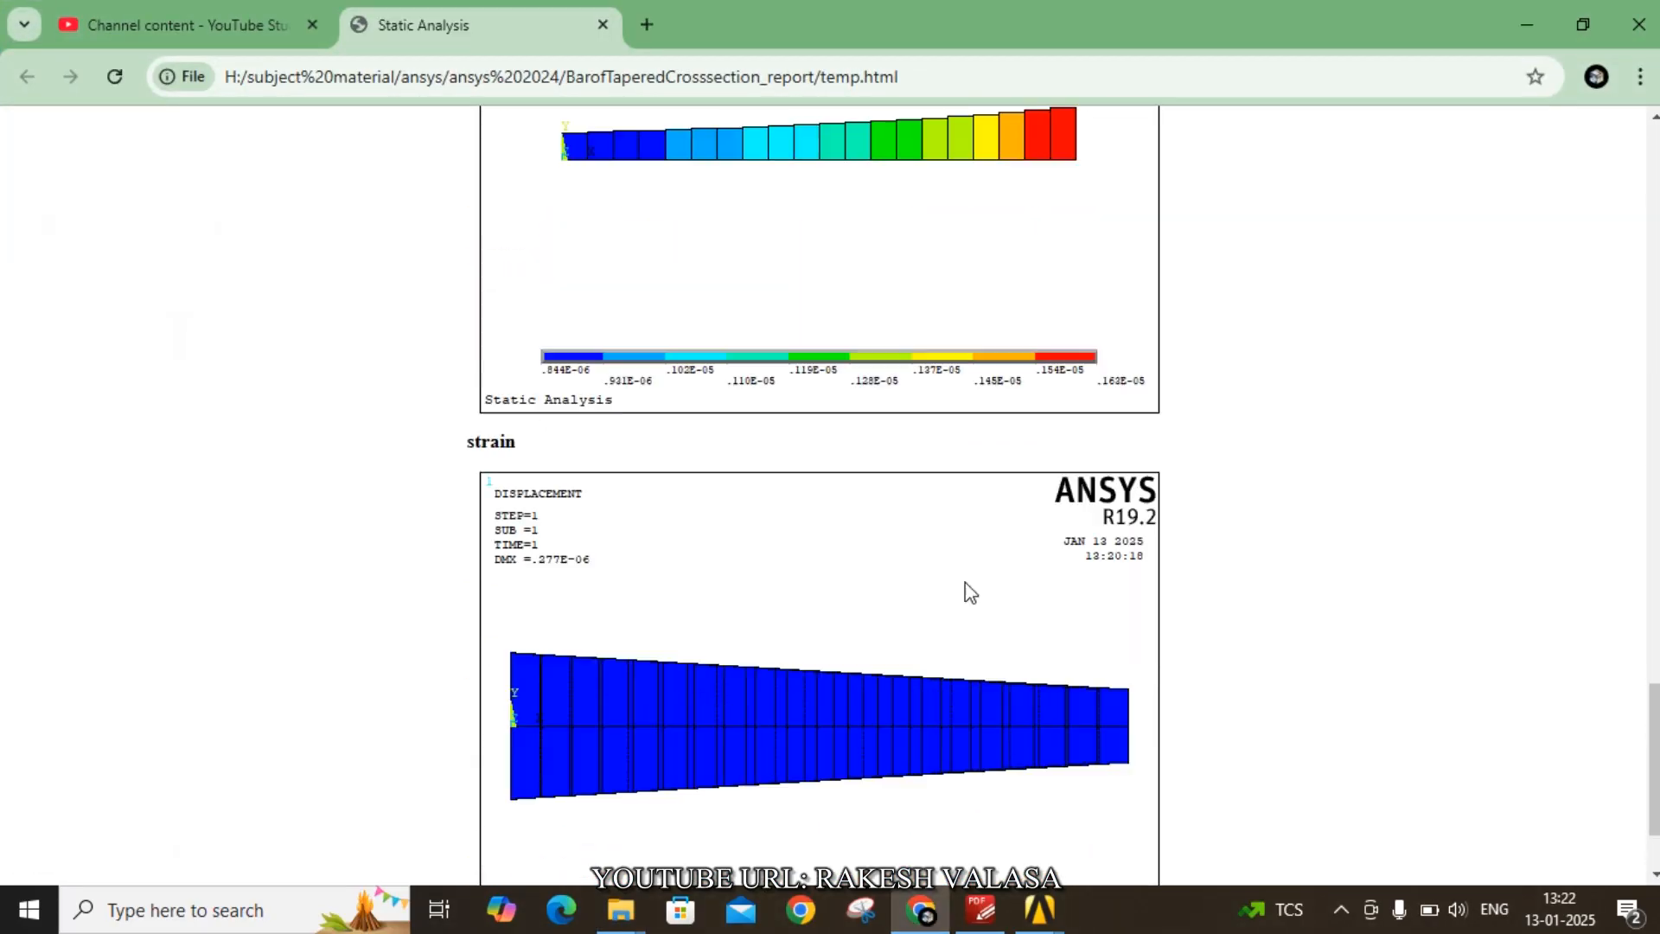
{"action": "key", "text": "ctrl+p"}
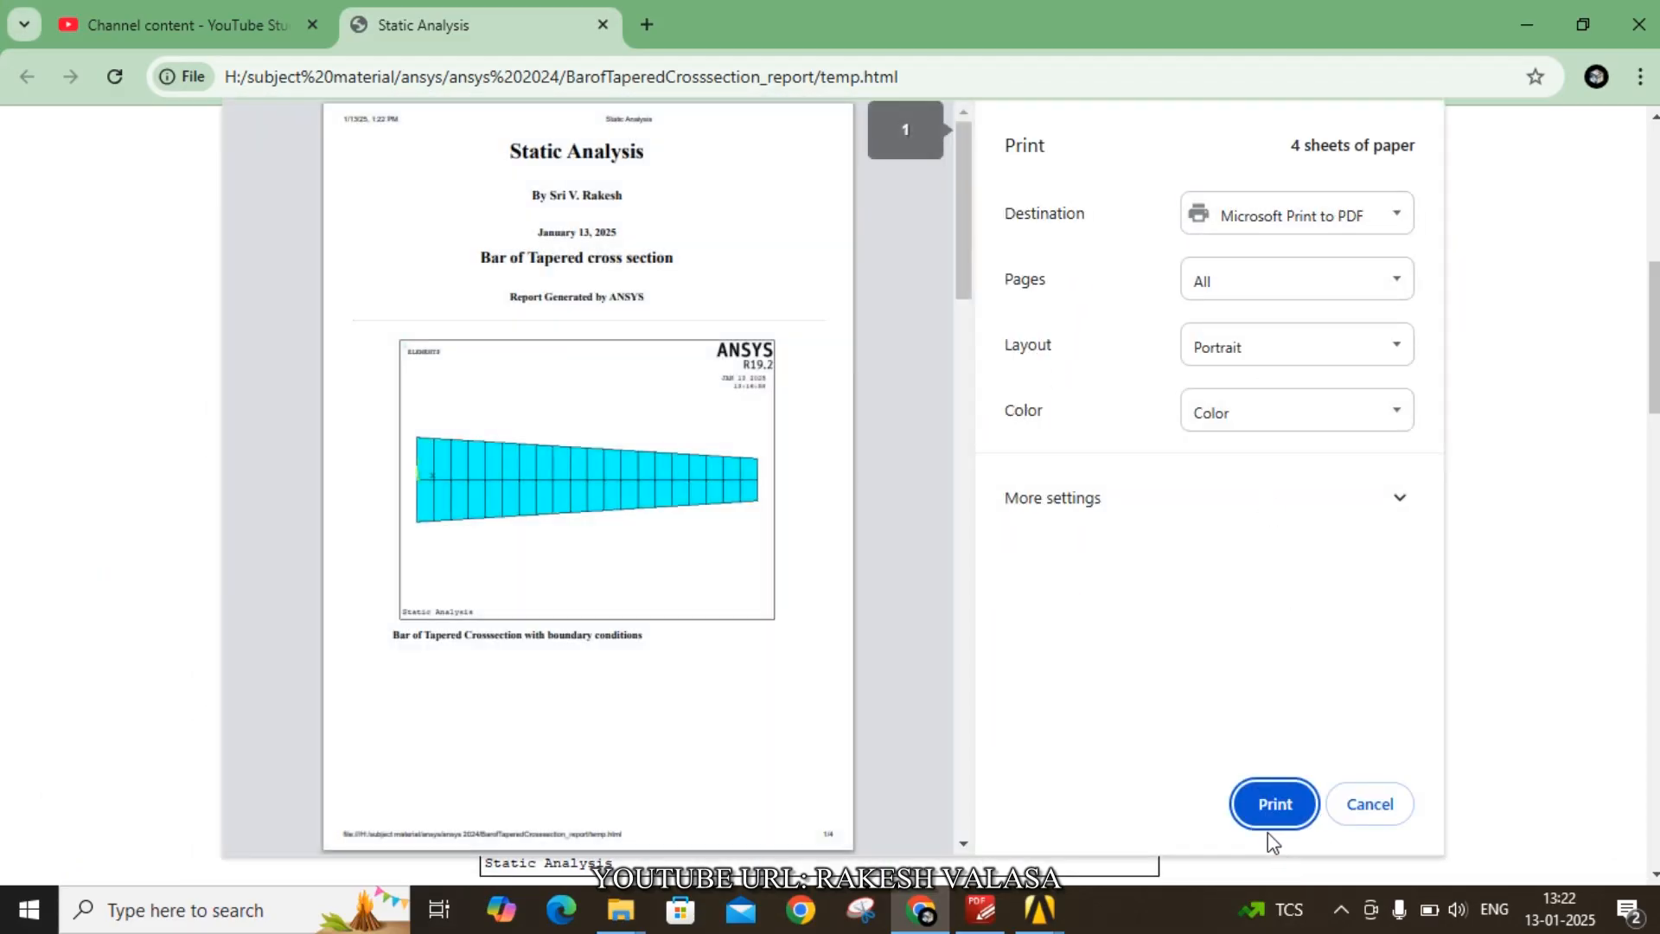
{"action": "left_click", "coordinate": [1273, 803]}
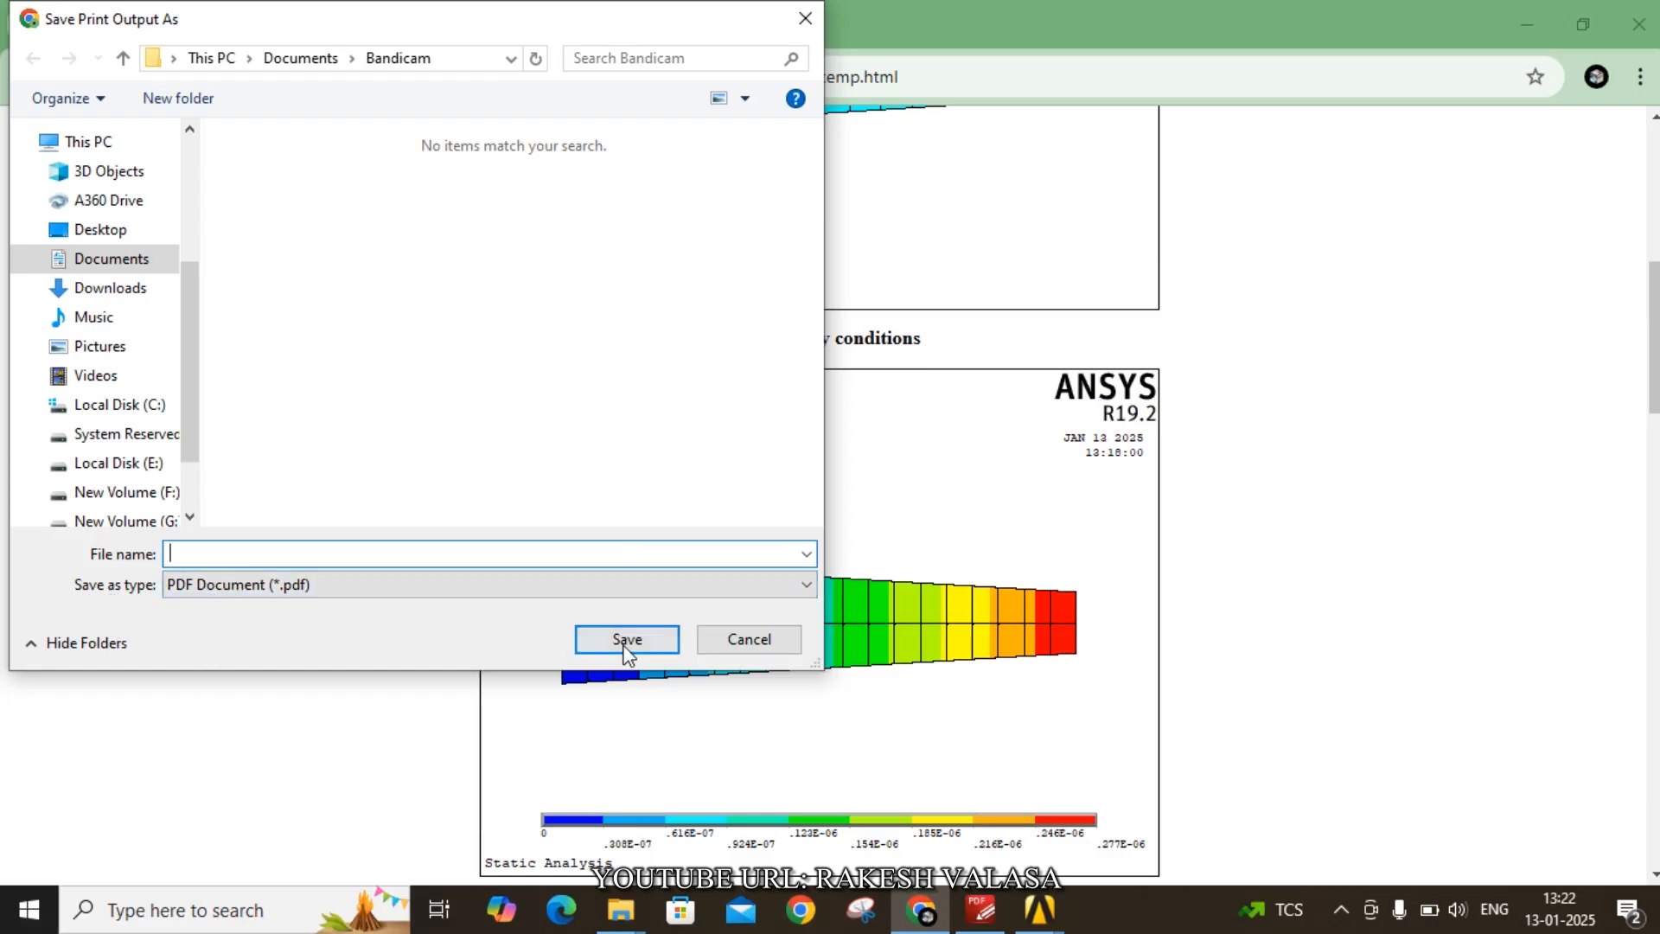
{"action": "left_click", "coordinate": [747, 641]}
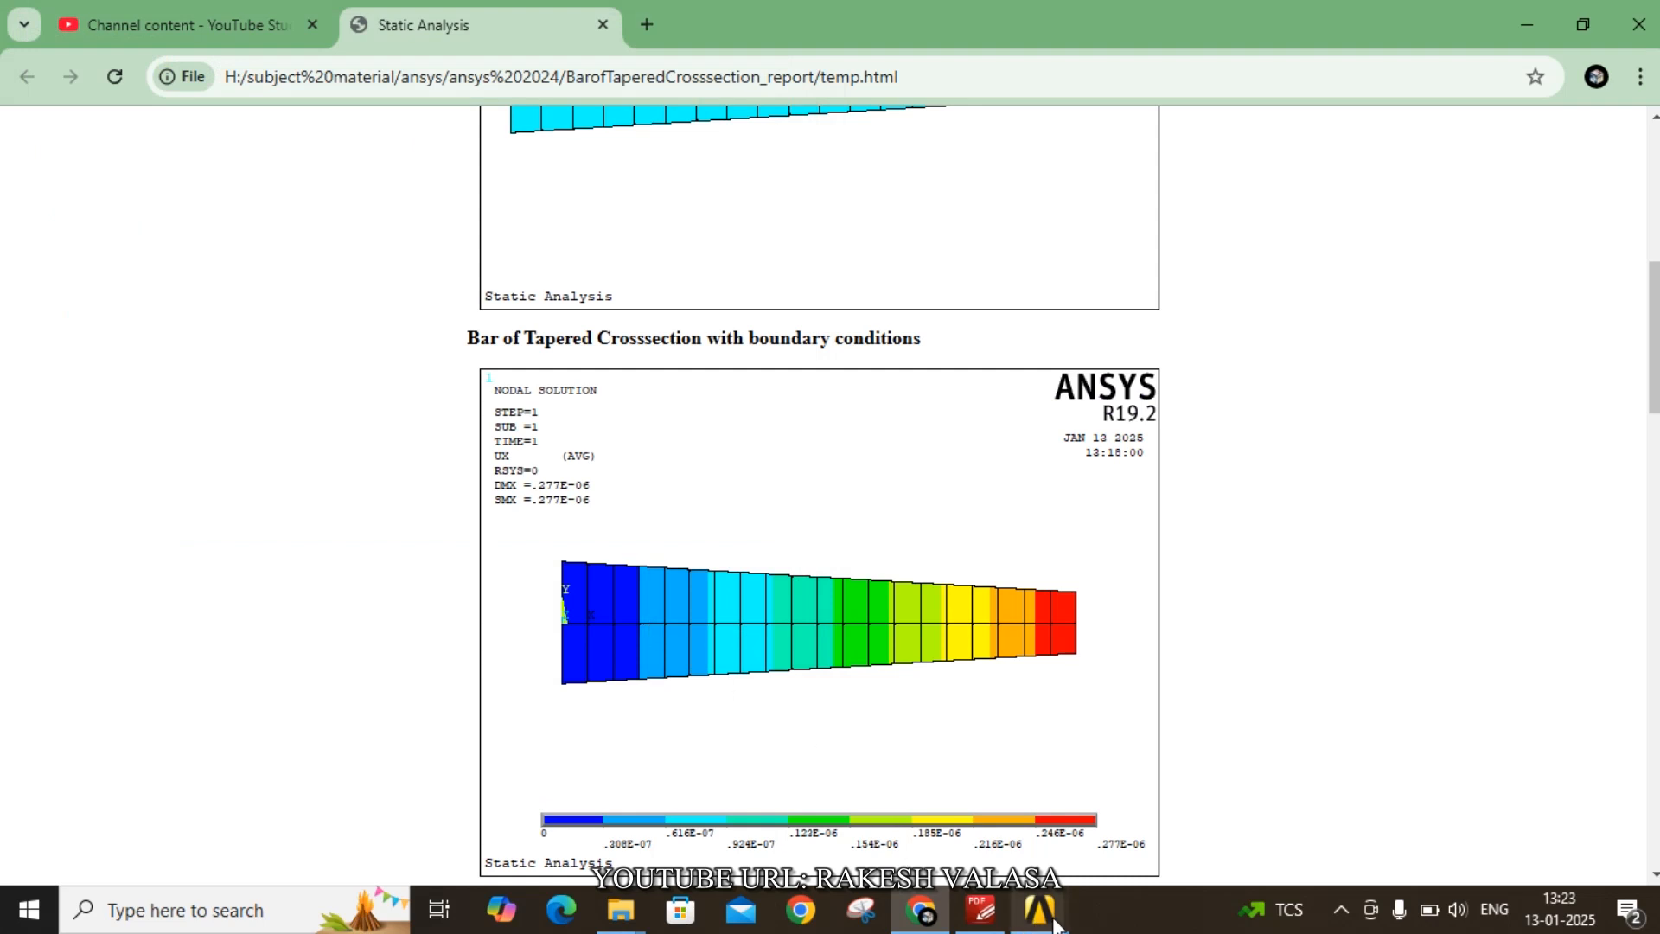
- Close the HTML report assembler and the report generation toolbar in ANSYS
{"action": "mouse_move", "coordinate": [1054, 925]}
{"action": "left_click", "coordinate": [1116, 821]}
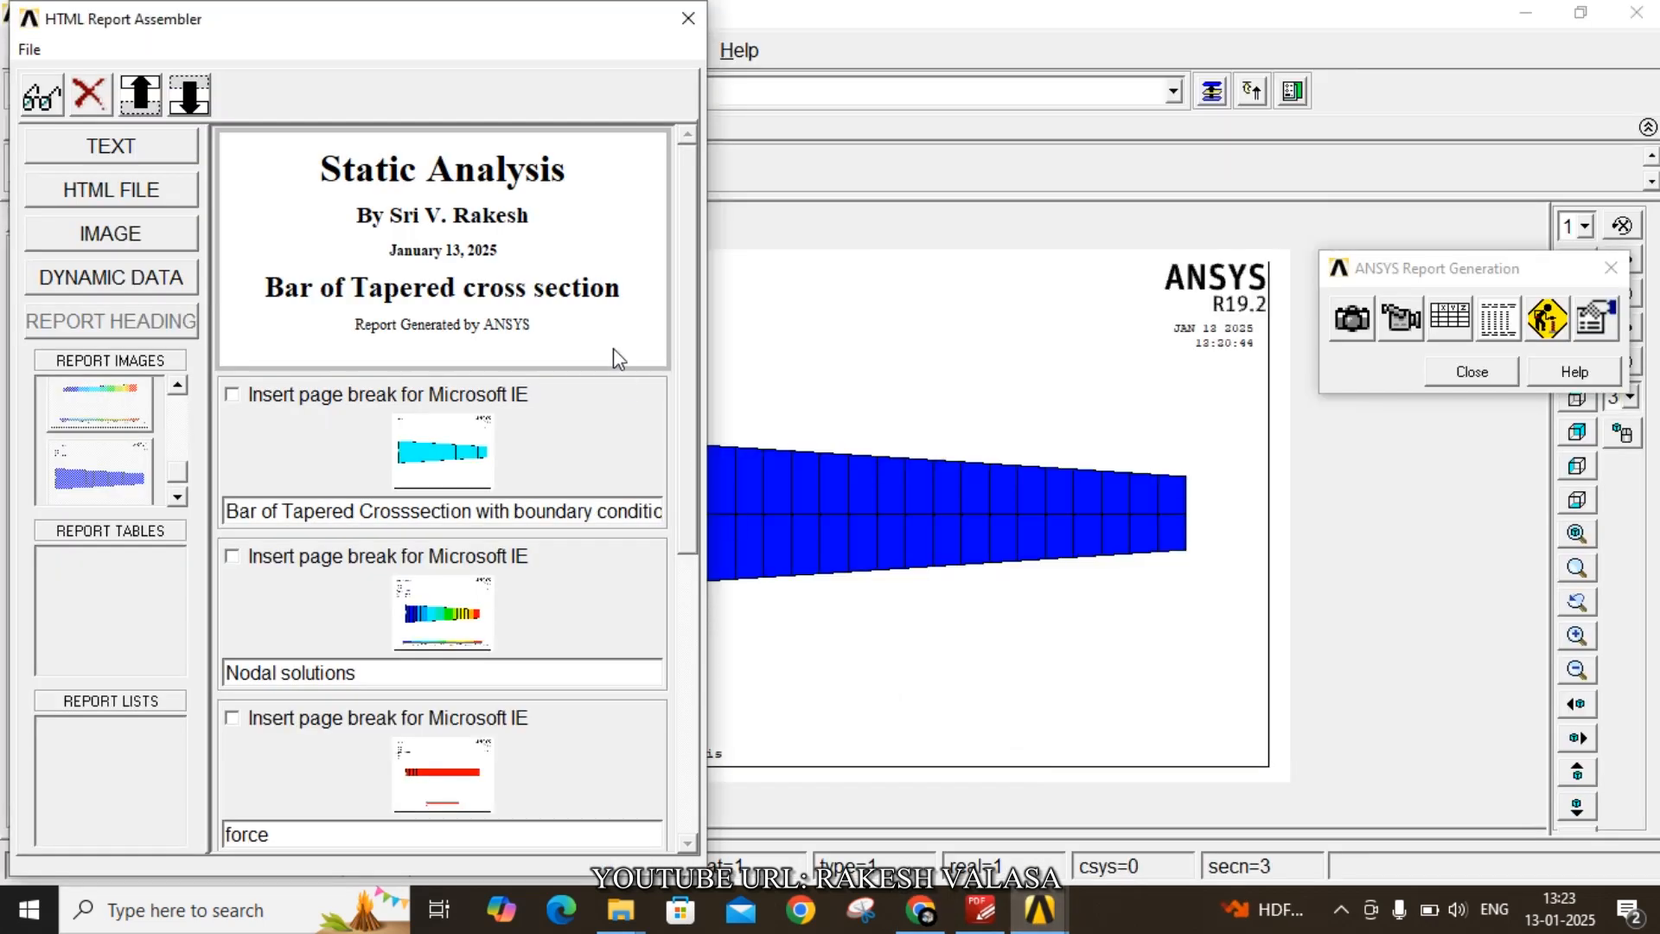
{"action": "left_click", "coordinate": [689, 20]}
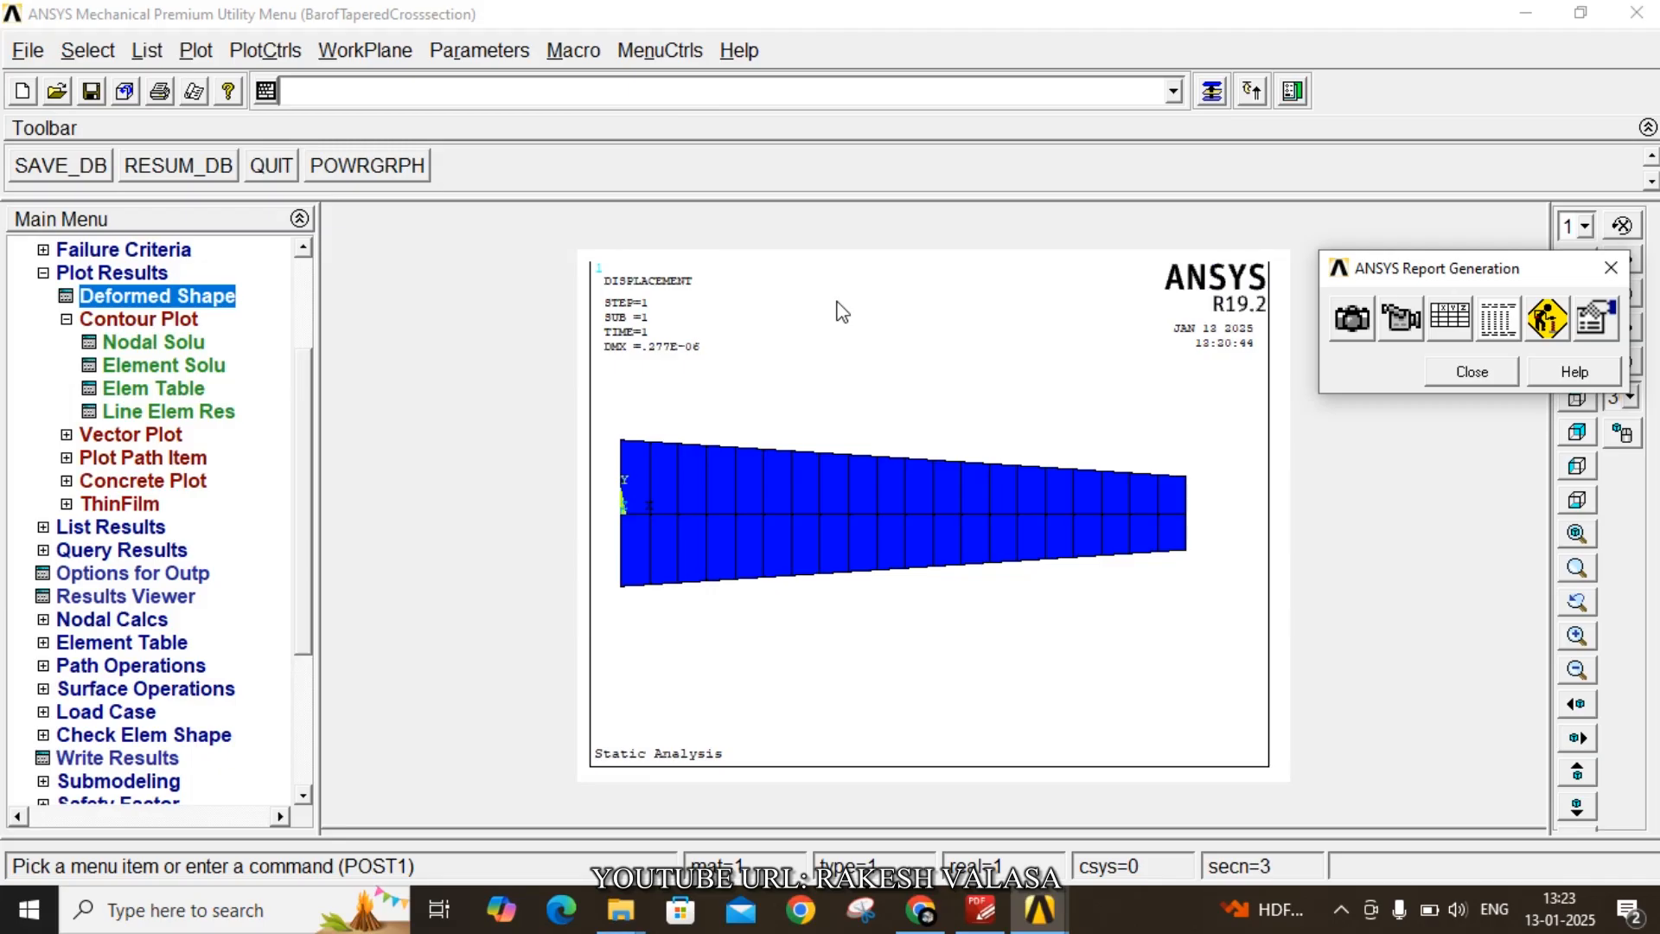
{"action": "left_click", "coordinate": [1472, 372]}
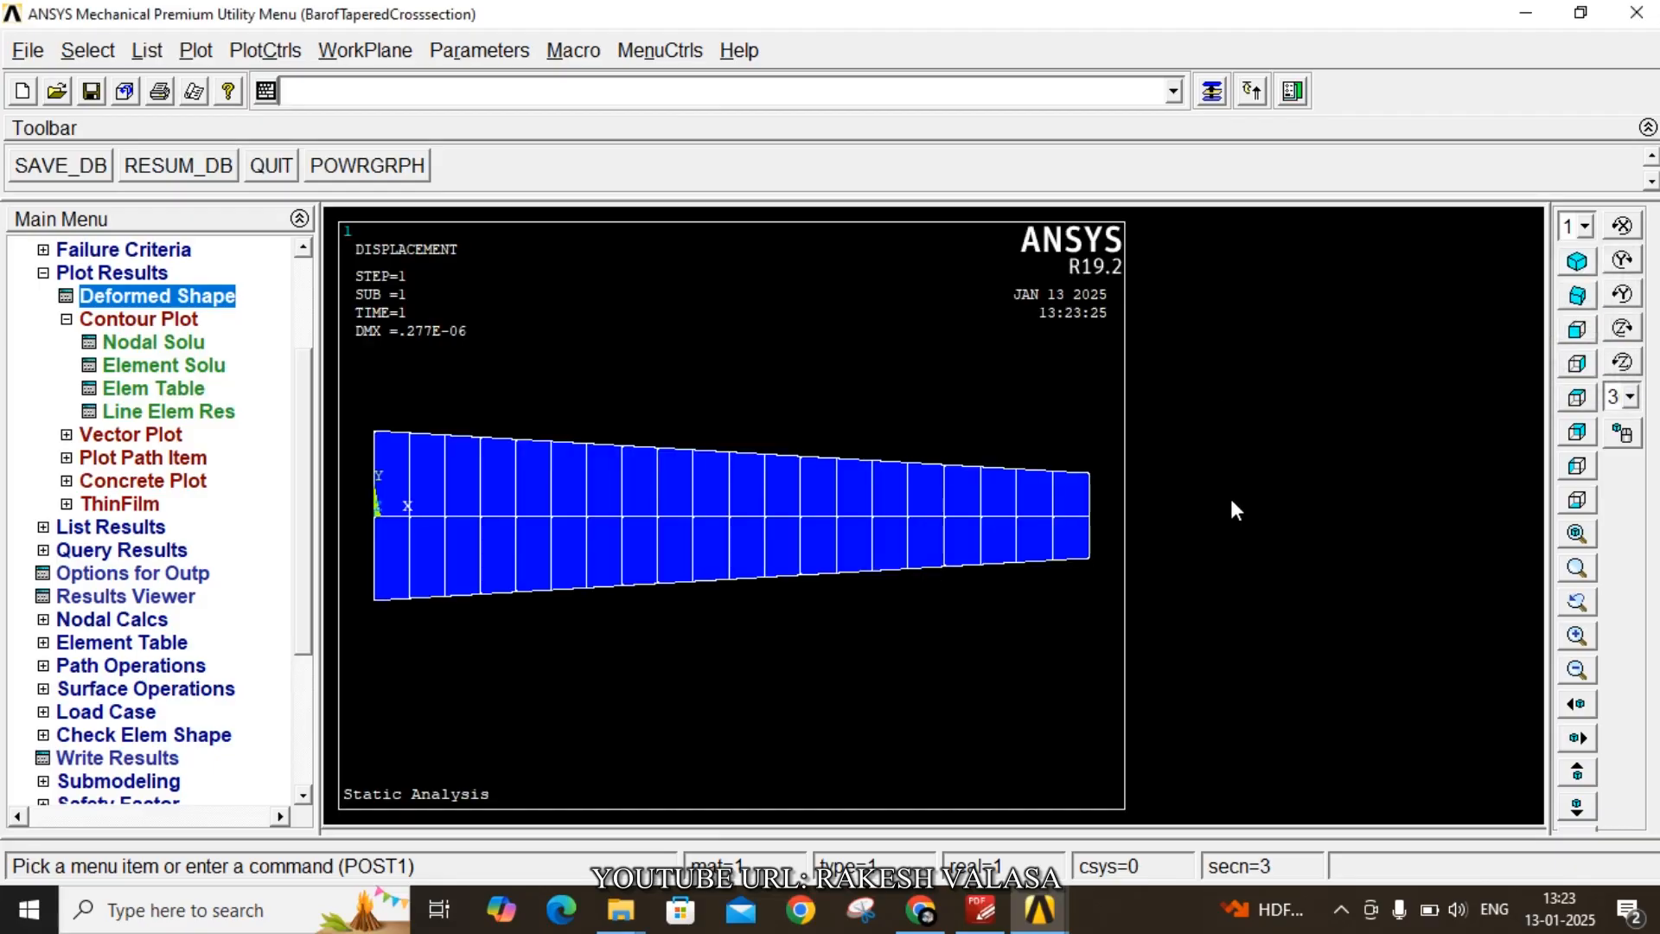
- Animate the deformed shape again with 10 frames at a 0.5 s time delay
{"action": "left_click", "coordinate": [272, 50]}
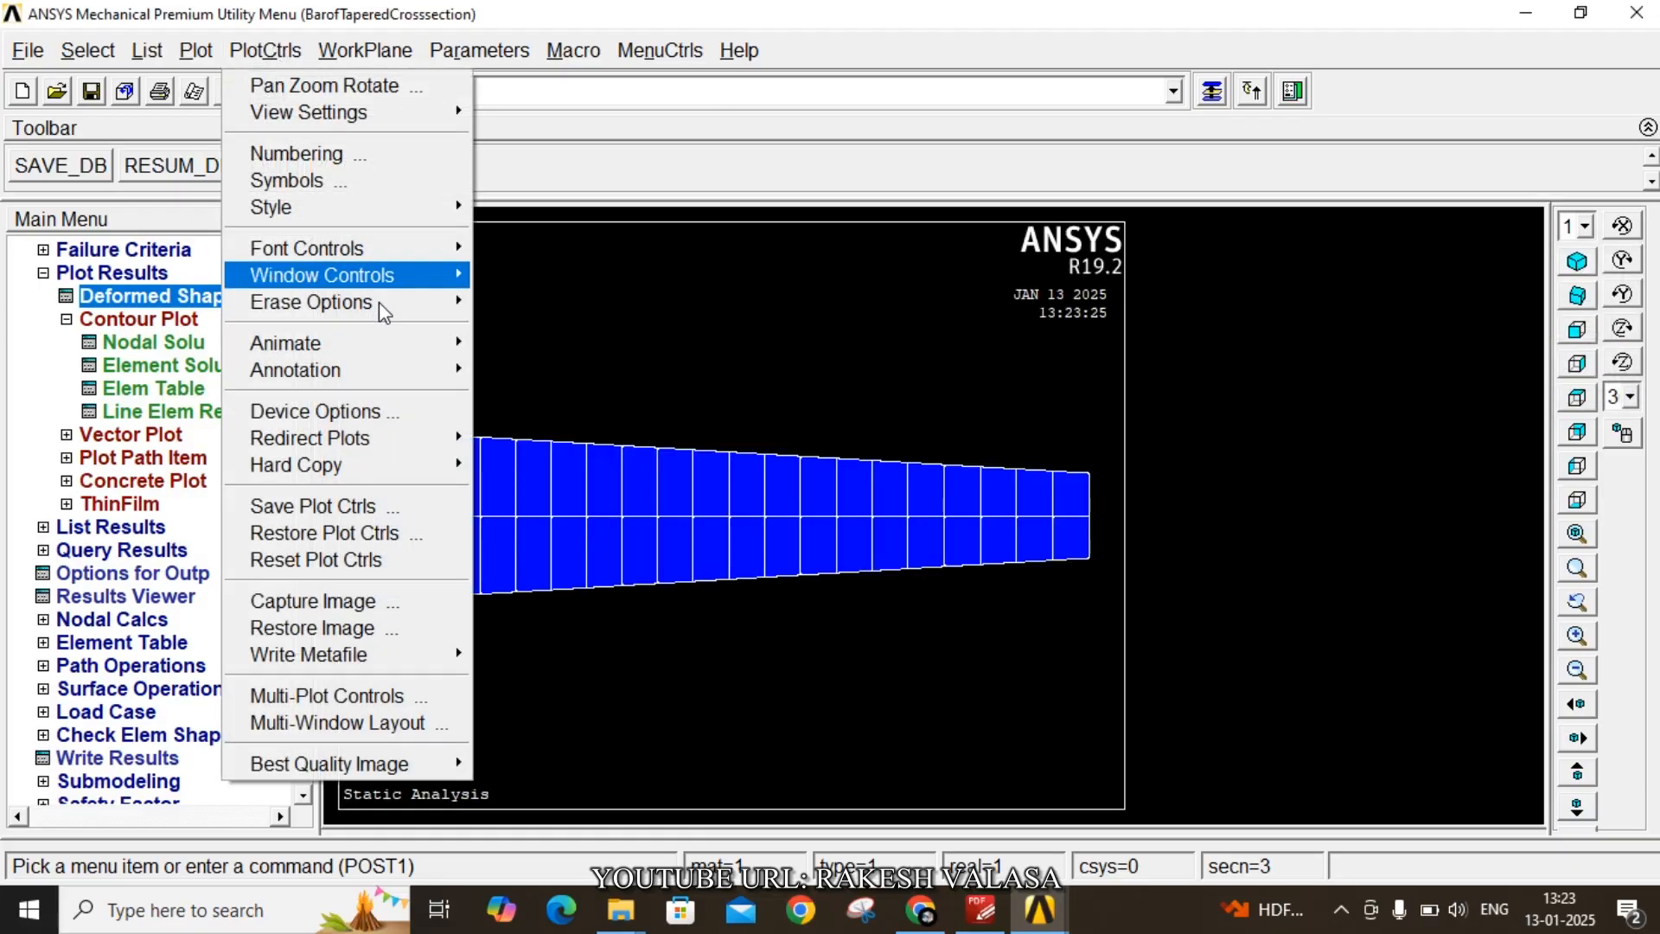
{"action": "mouse_move", "coordinate": [387, 341]}
{"action": "left_click", "coordinate": [553, 344]}
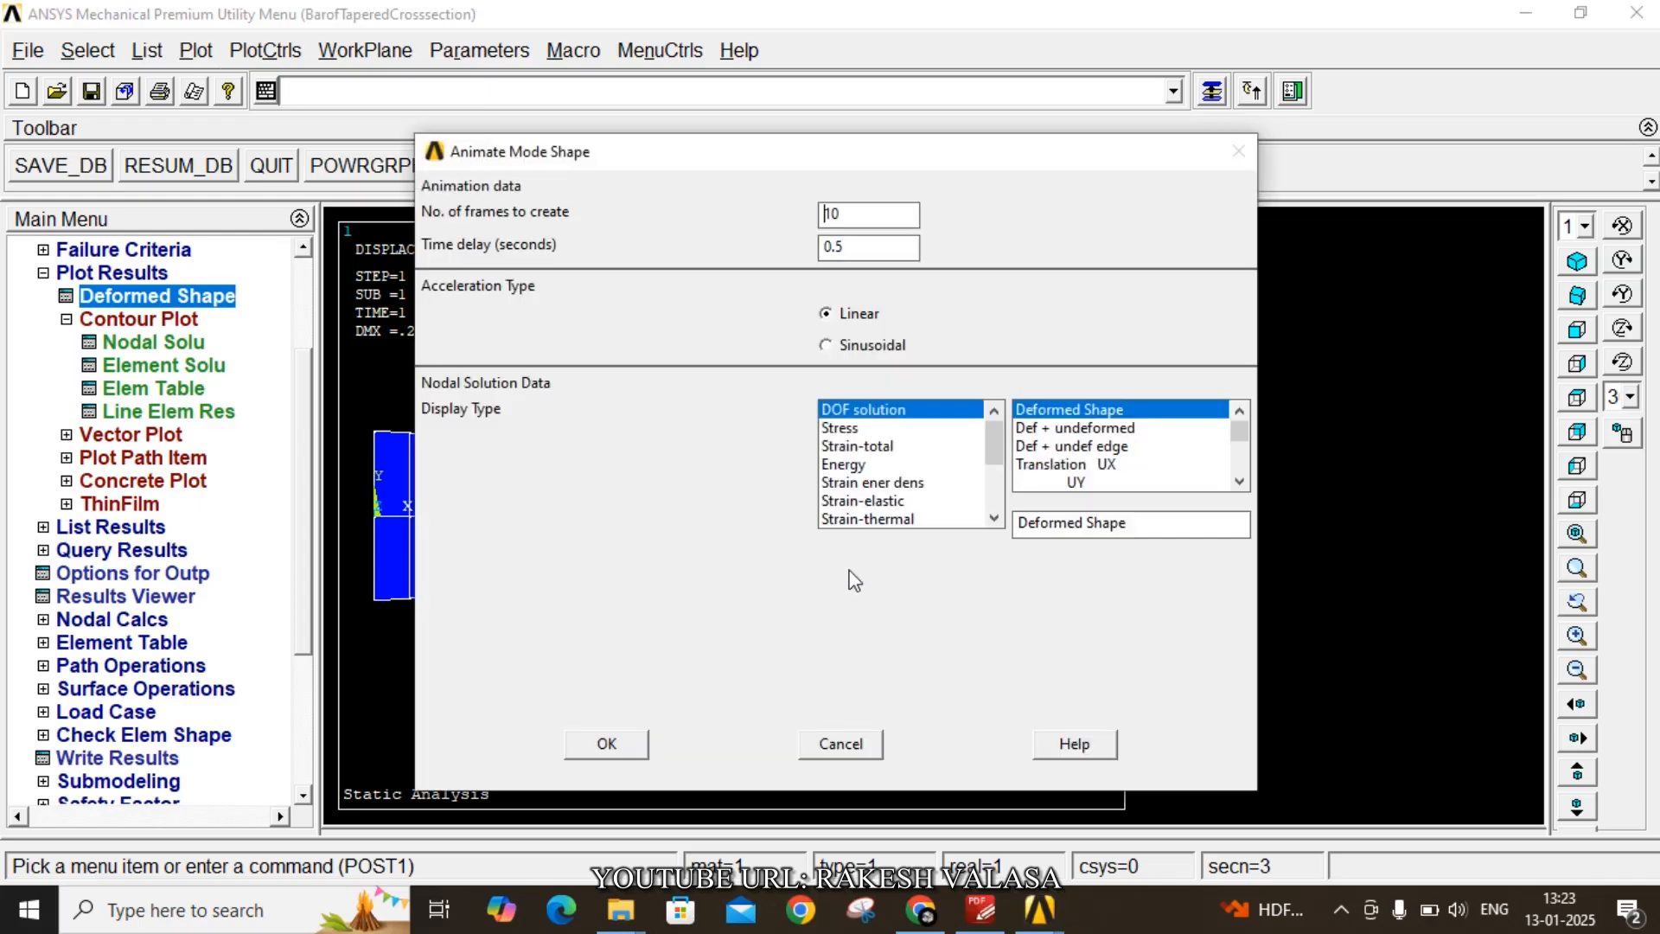
{"action": "left_click", "coordinate": [636, 752]}
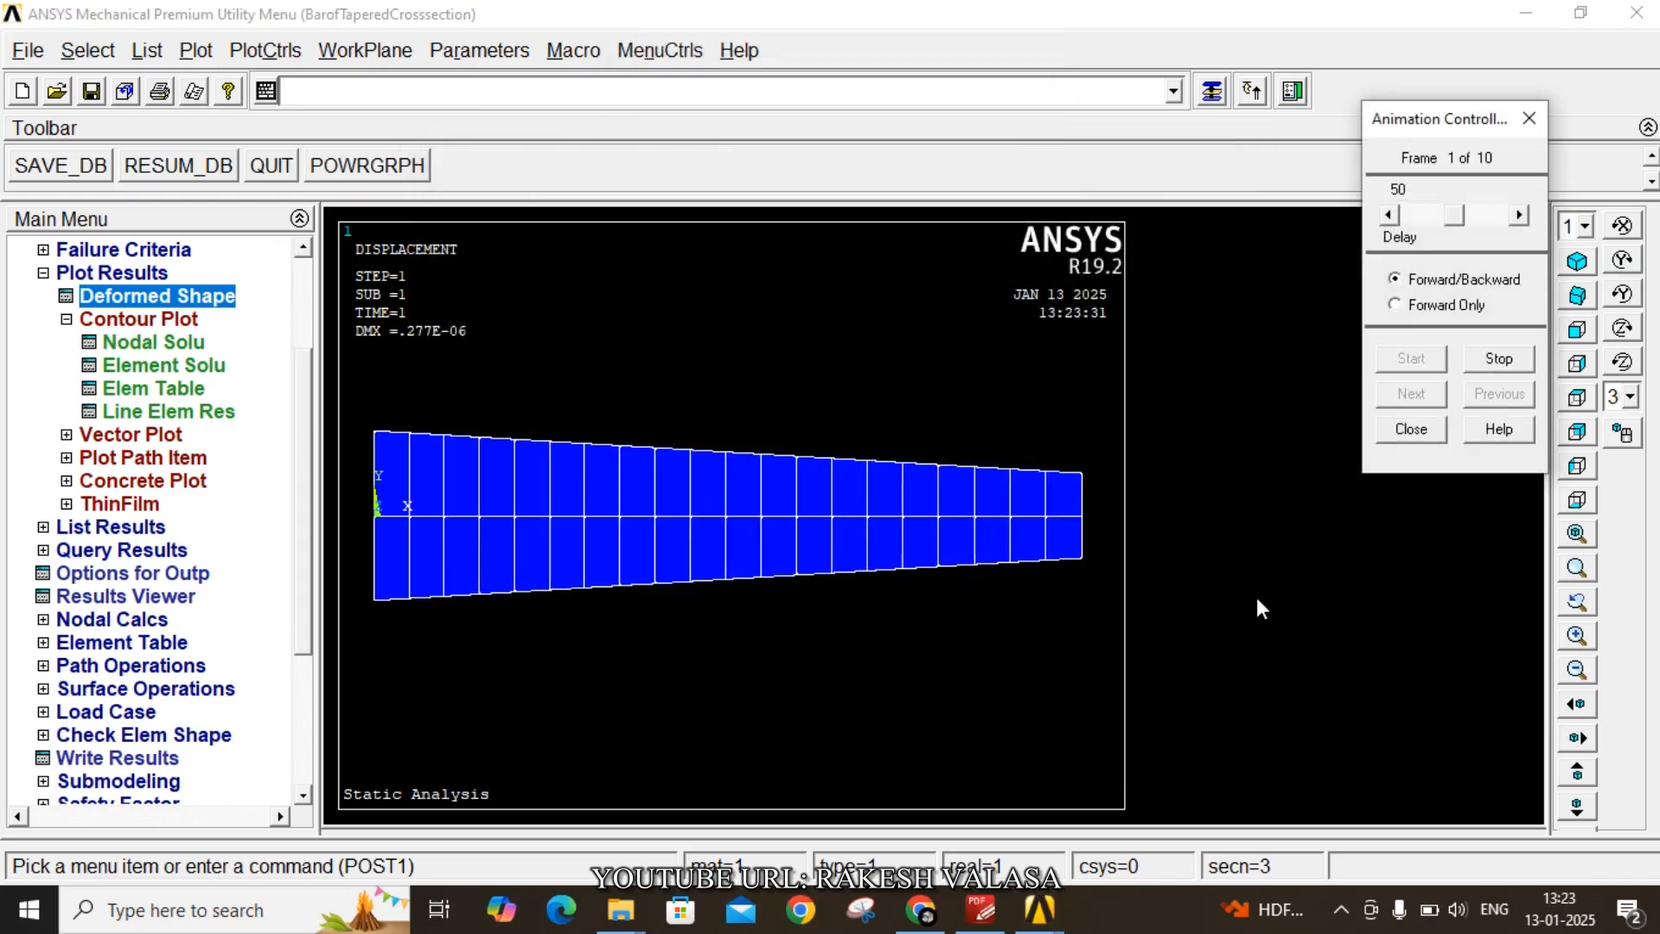